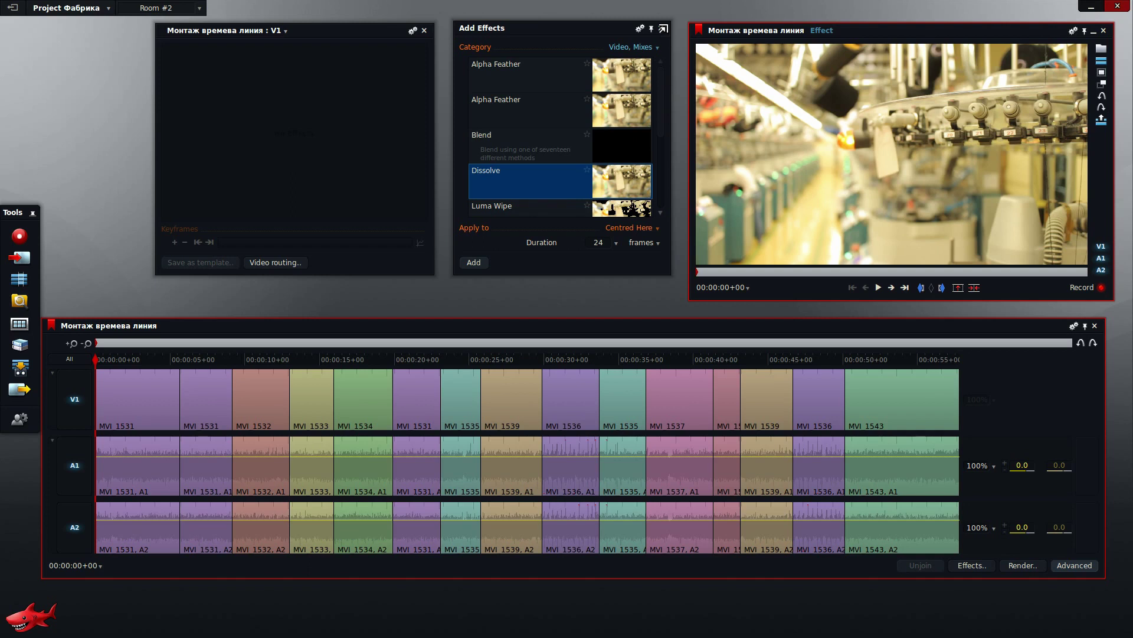
- Place the playhead at 00:00:02+17 in the first clip and list the video effects of the Colour category
left_click(660, 28)
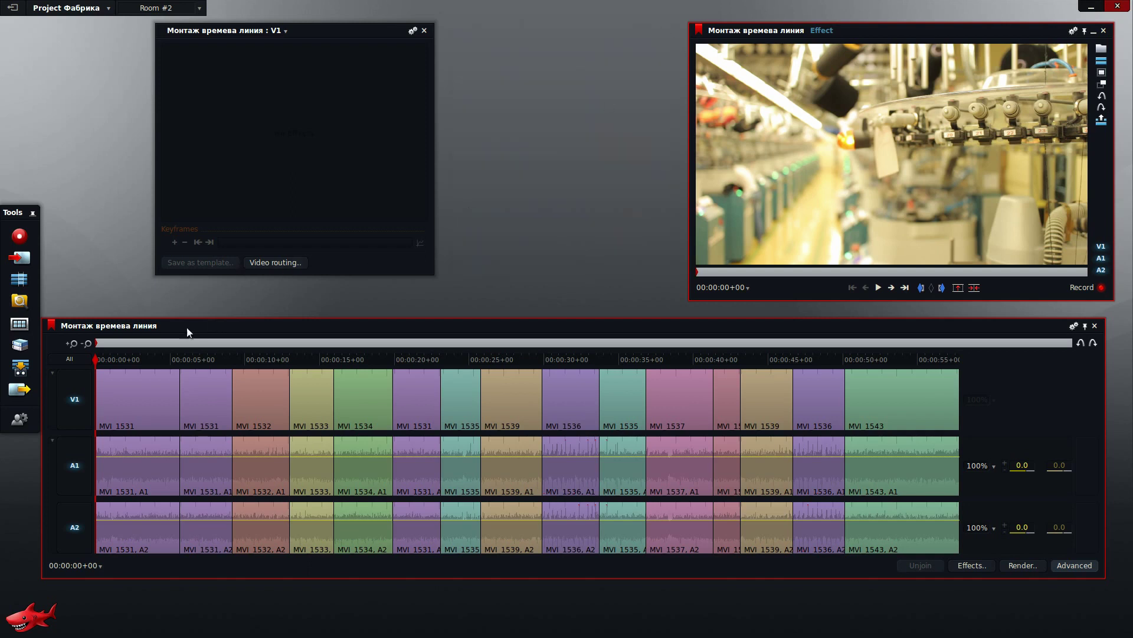
left_click_drag(98, 357, 133, 357)
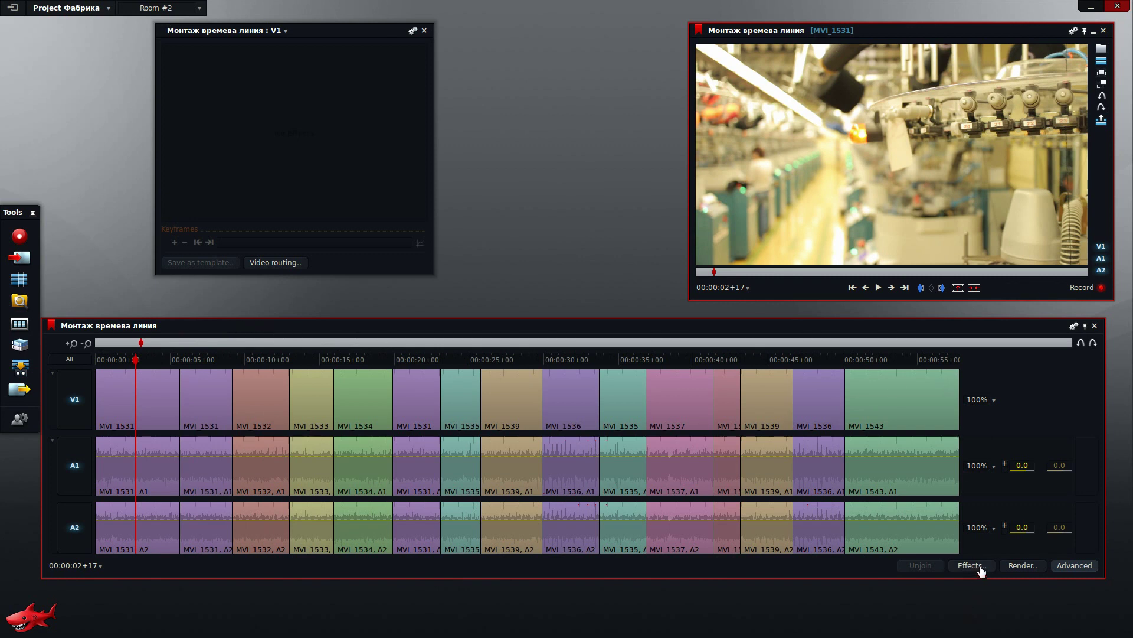
left_click(970, 566)
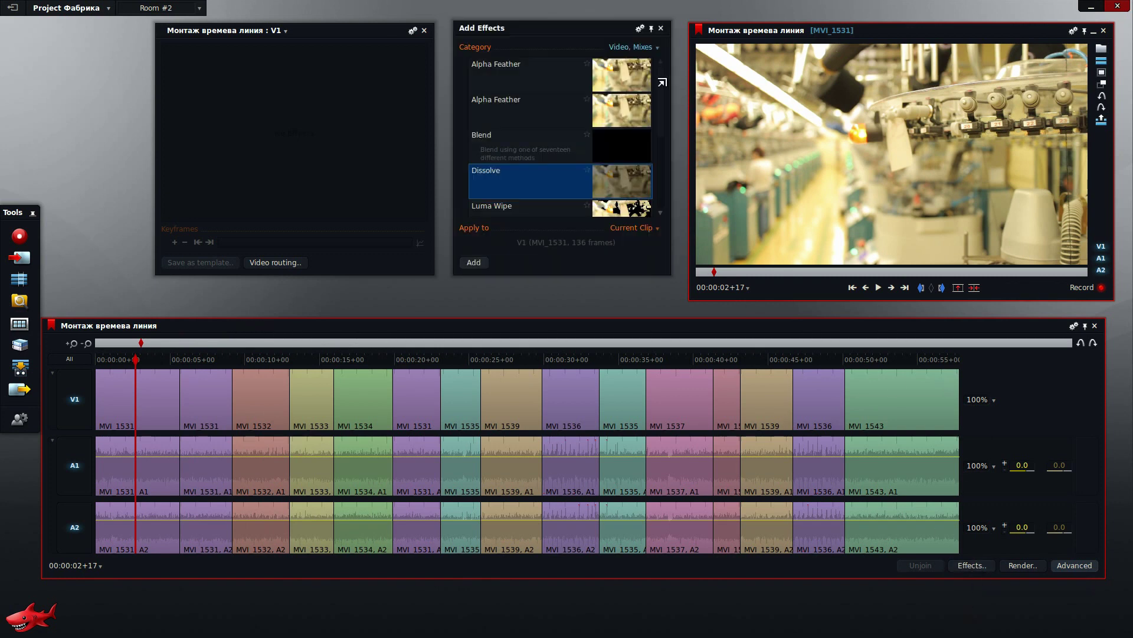
scroll(659, 94, "down", 2)
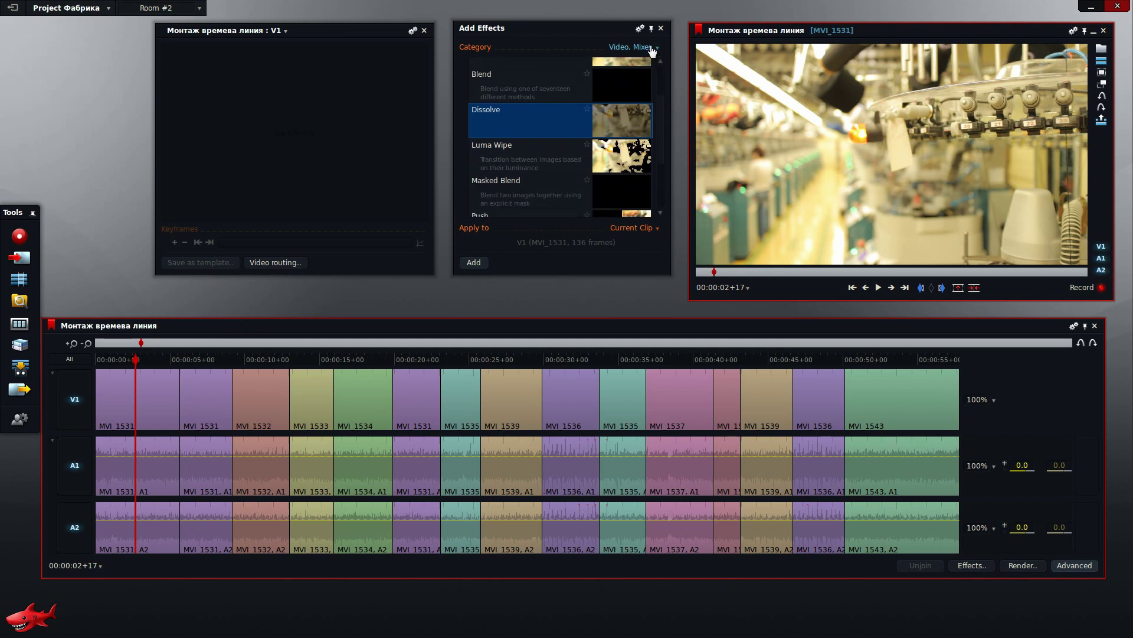
left_click(652, 47)
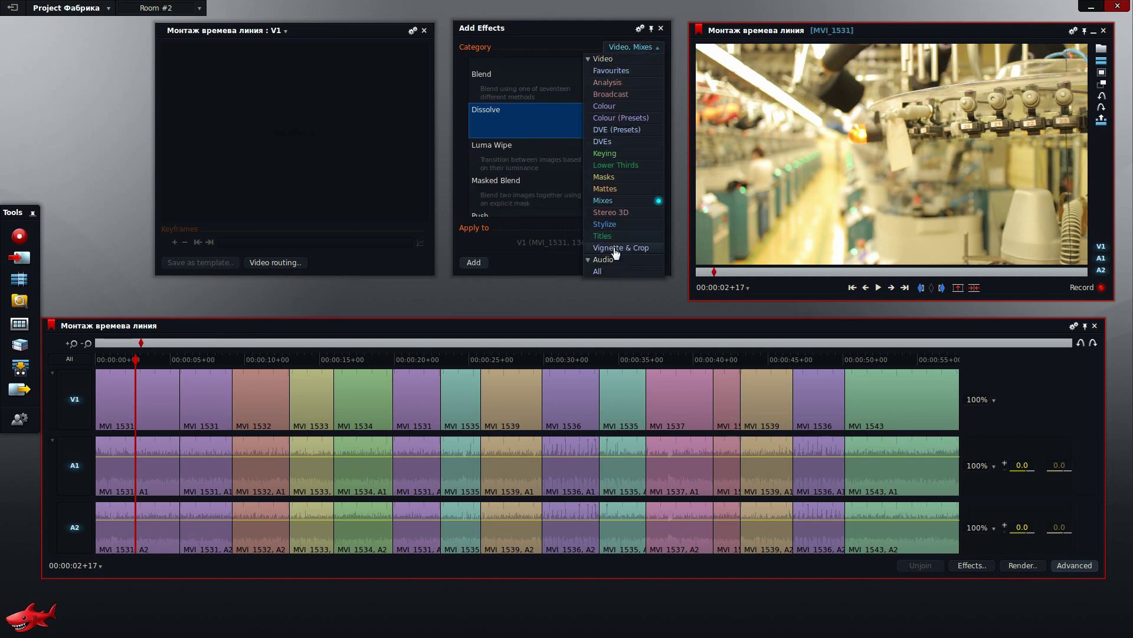
left_click(623, 110)
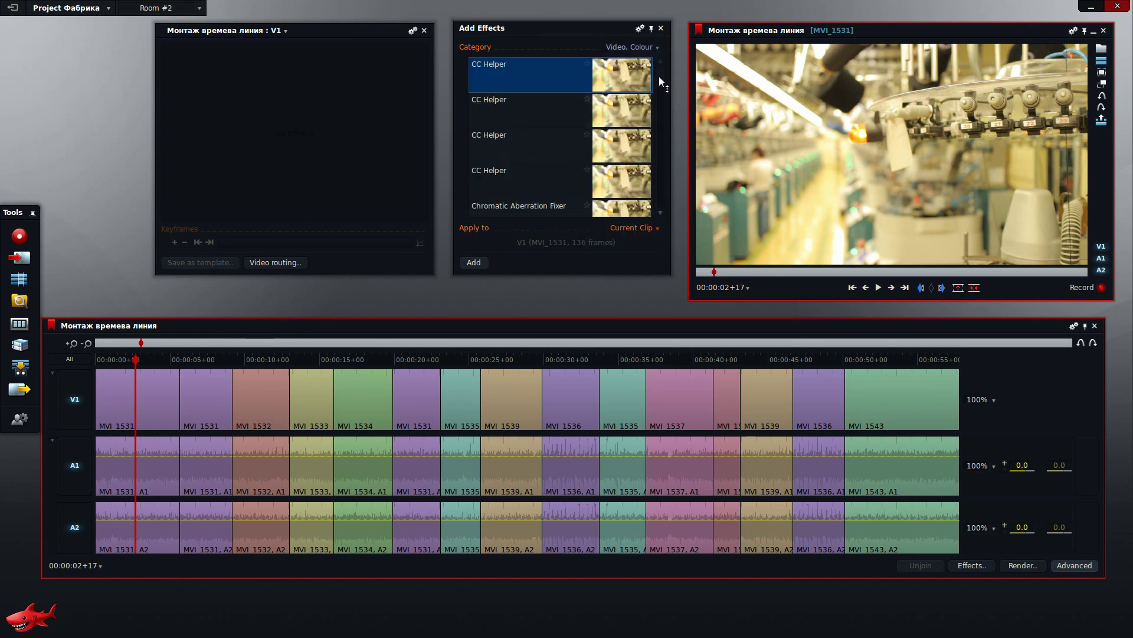
- Apply the first FilmFX colour effect to the MVI_1531 clip at the start of V1
left_click_drag(659, 76, 666, 129)
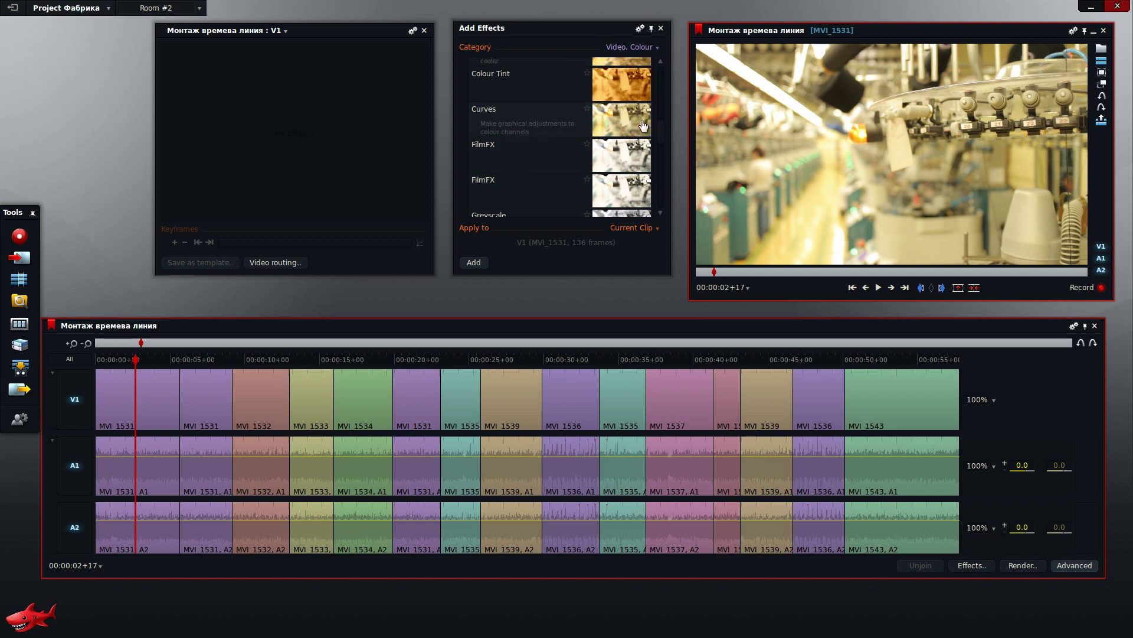
scroll(660, 127, "down", 1)
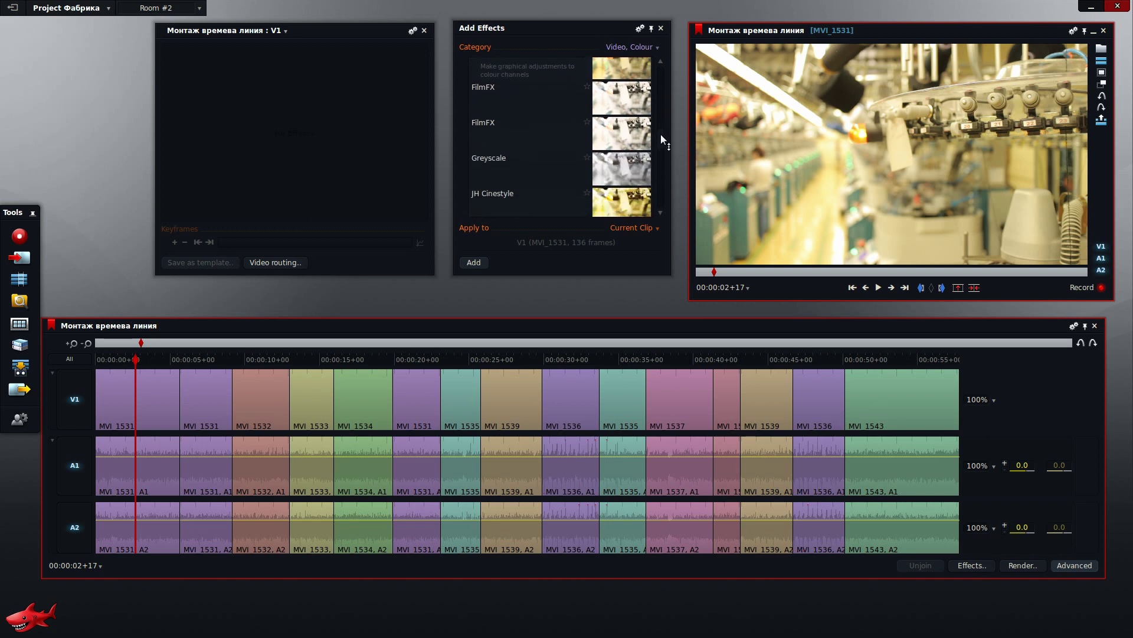
scroll(665, 130, "up", 3)
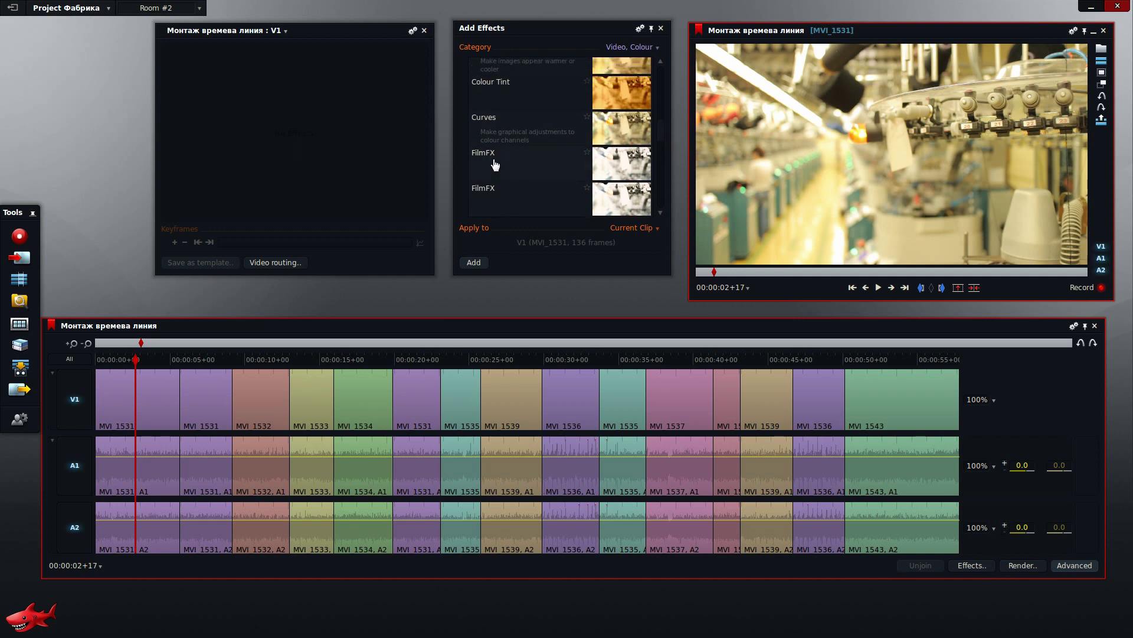
double_click(495, 165)
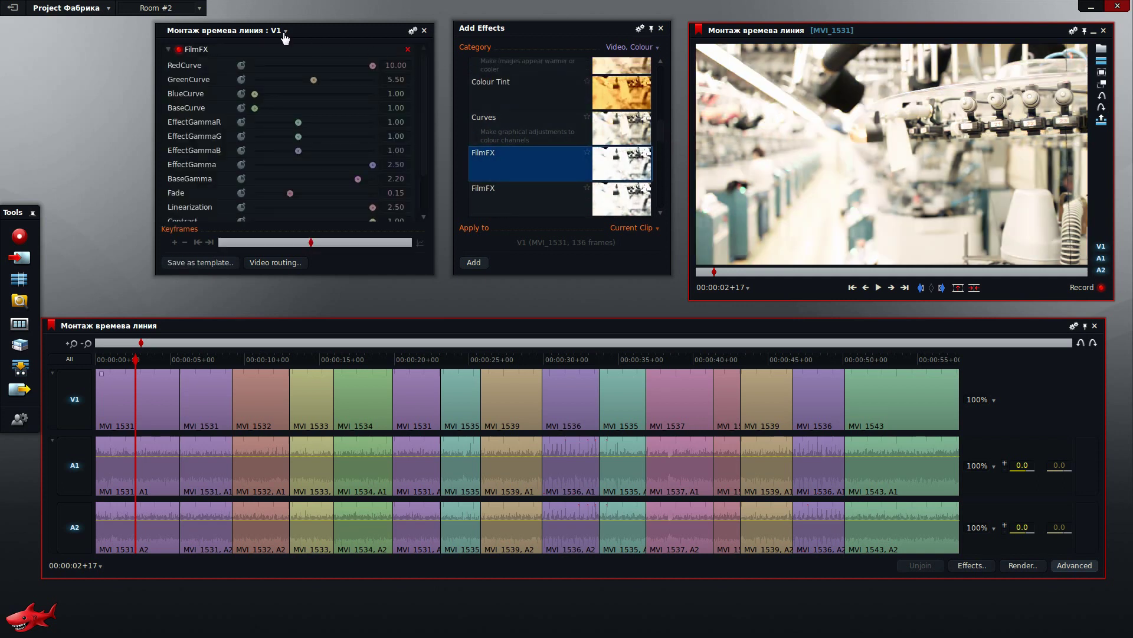
- Set FilmFX RedCurve to 9.78 and GreenCurve to 2.12 for the first clip
left_click_drag(307, 27, 269, 43)
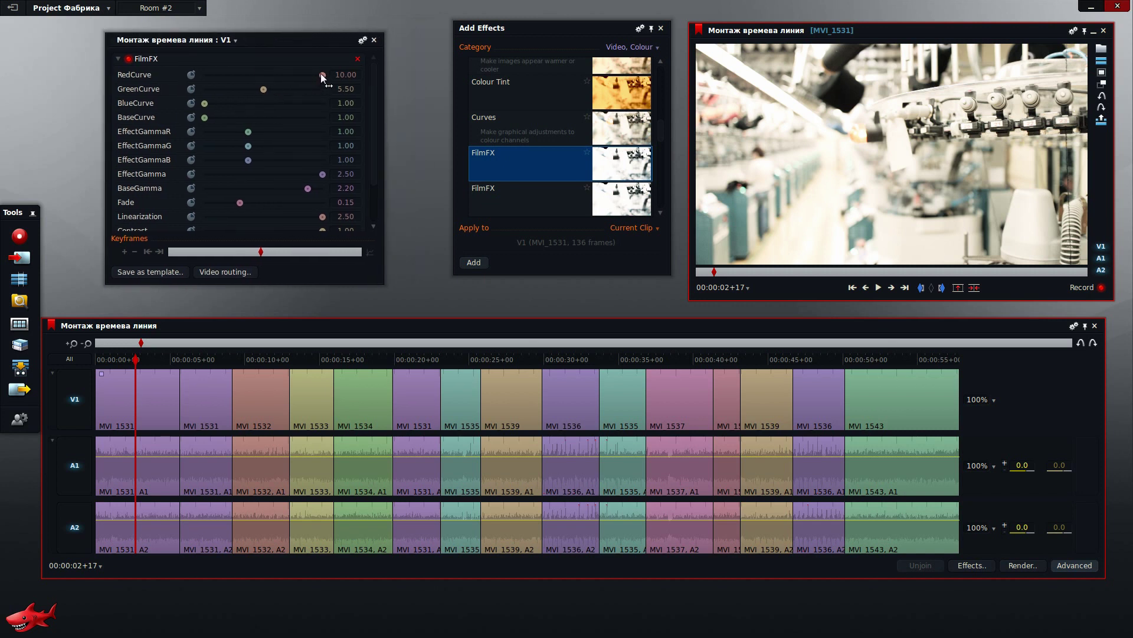
mouse_move(321, 75)
left_mouse_down()
mouse_move(226, 66)
mouse_move(308, 90)
left_mouse_up()
left_click(191, 88)
mouse_move(204, 89)
left_mouse_down()
mouse_move(284, 106)
mouse_move(205, 111)
left_mouse_up()
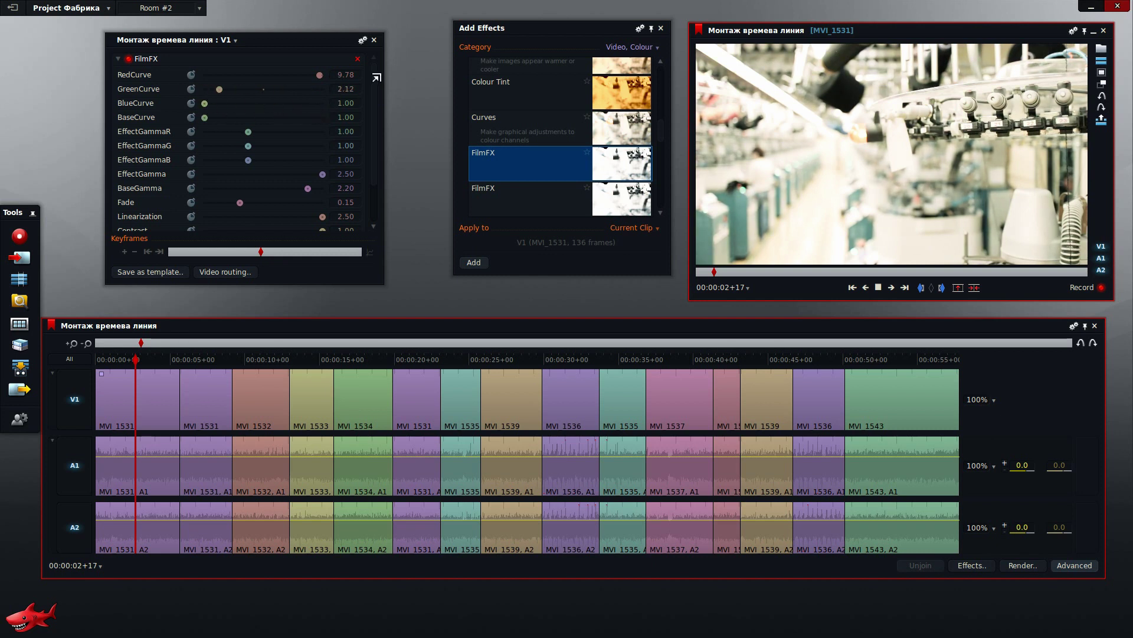
left_click_drag(373, 76, 373, 72)
- Compare the first clip with FilmFX bypassed and active, collapse its settings, and remove the effect
left_click(129, 59)
left_click(129, 59)
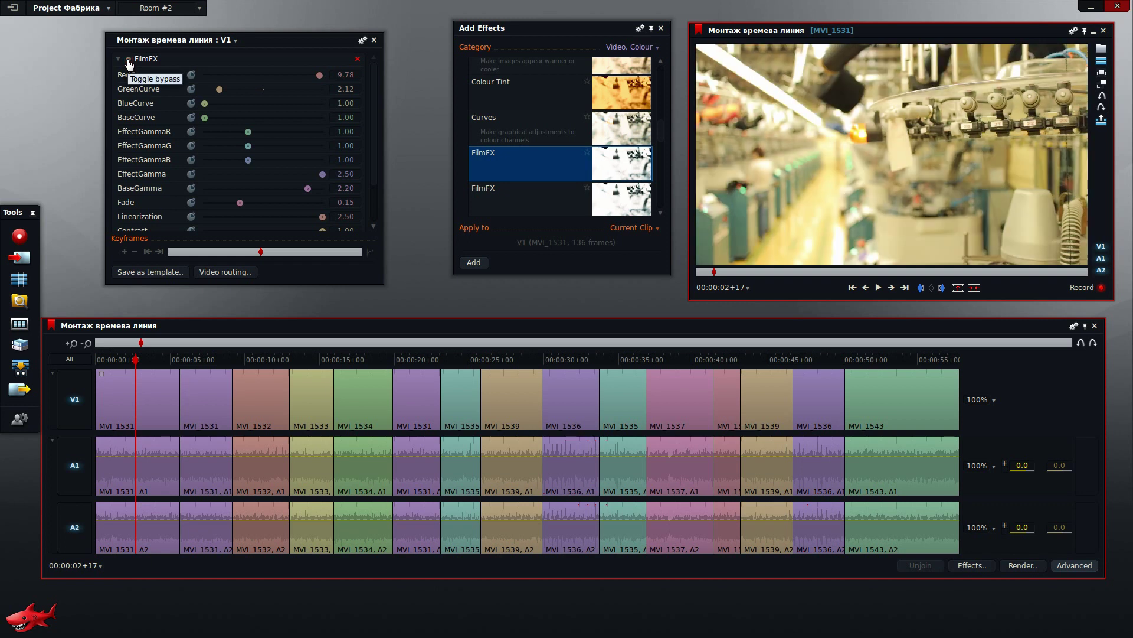
left_click(129, 59)
left_click(119, 59)
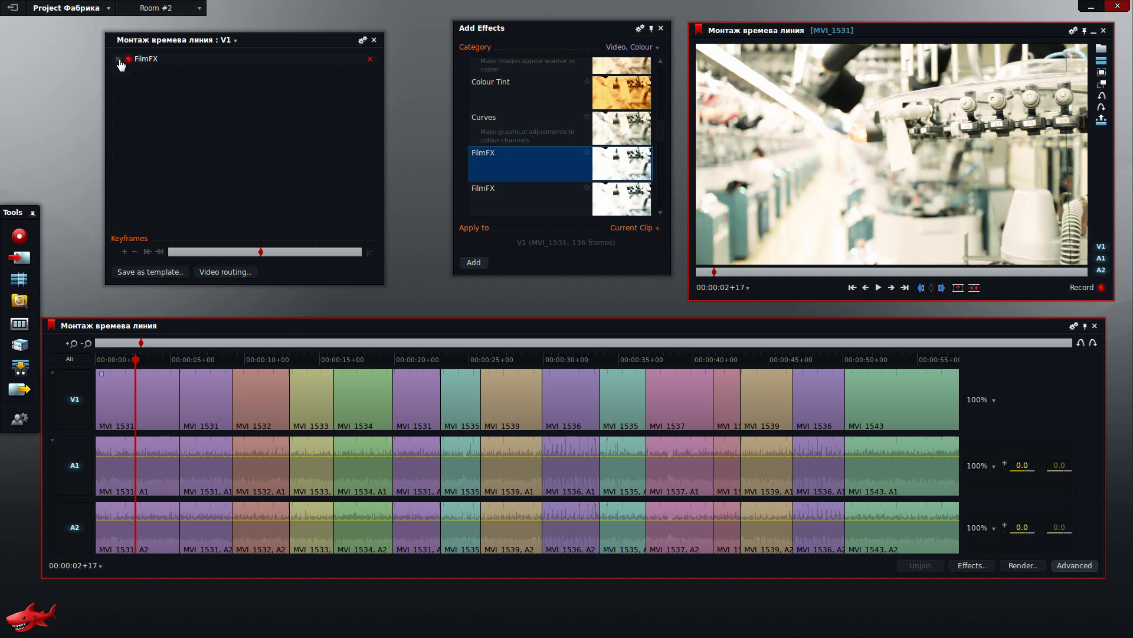
left_click(371, 61)
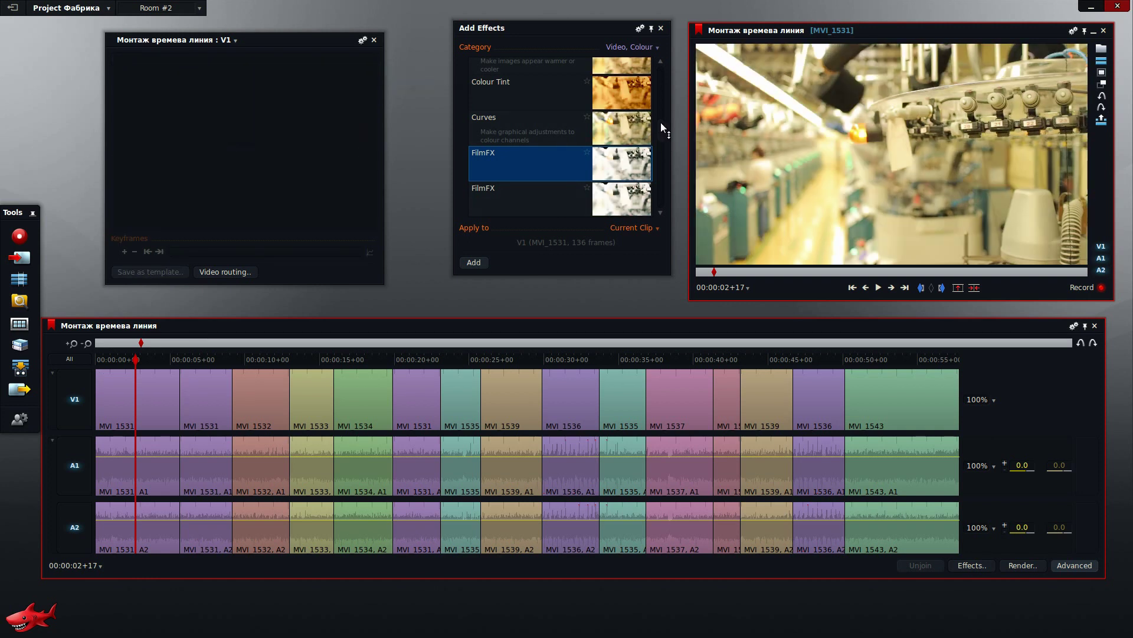
- Apply the first Technicolor effect to the opening clip, set Emulation to Three_Strip, and move the playhead to 00:00:02+06
left_click_drag(661, 123, 667, 178)
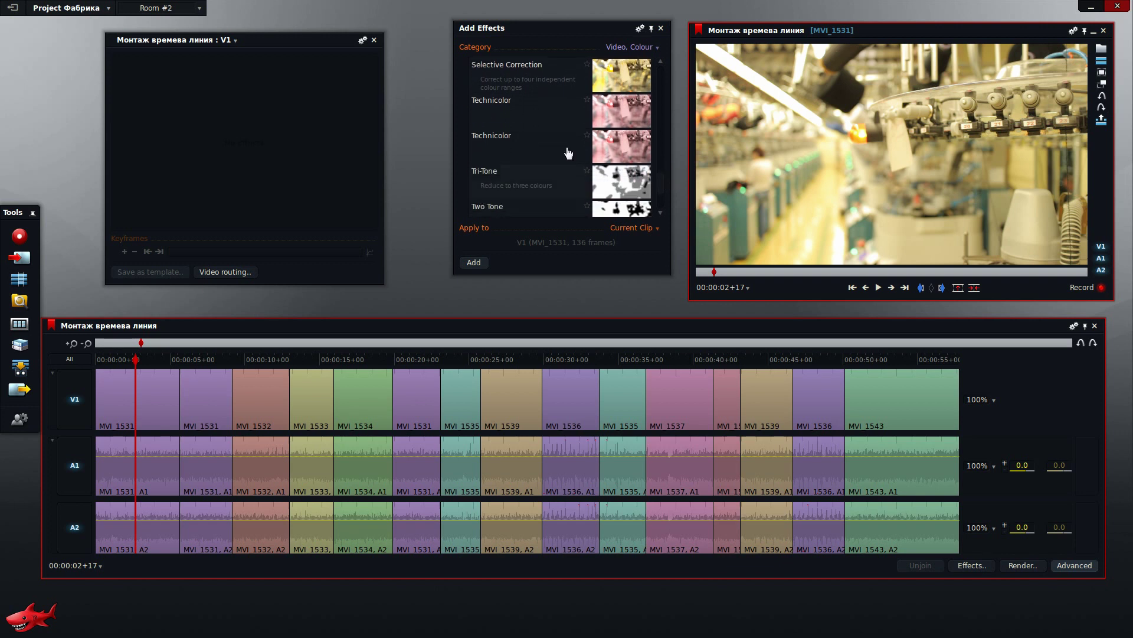
double_click(504, 115)
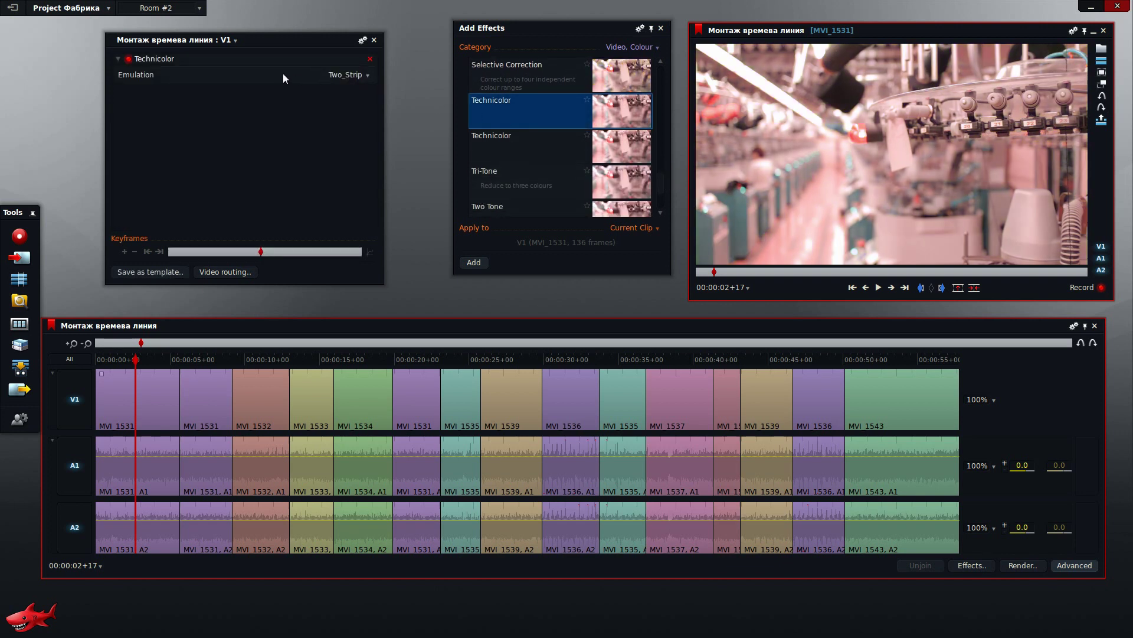
left_click(353, 76)
left_click(349, 100)
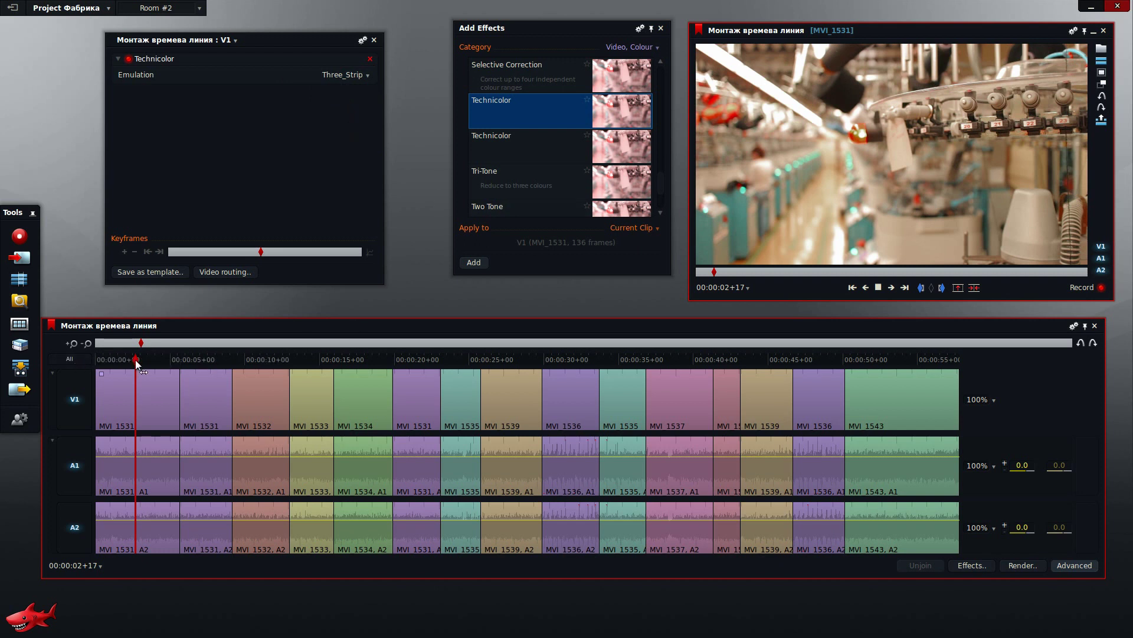
mouse_move(136, 360)
left_mouse_down()
mouse_move(150, 359)
mouse_move(129, 359)
left_mouse_up()
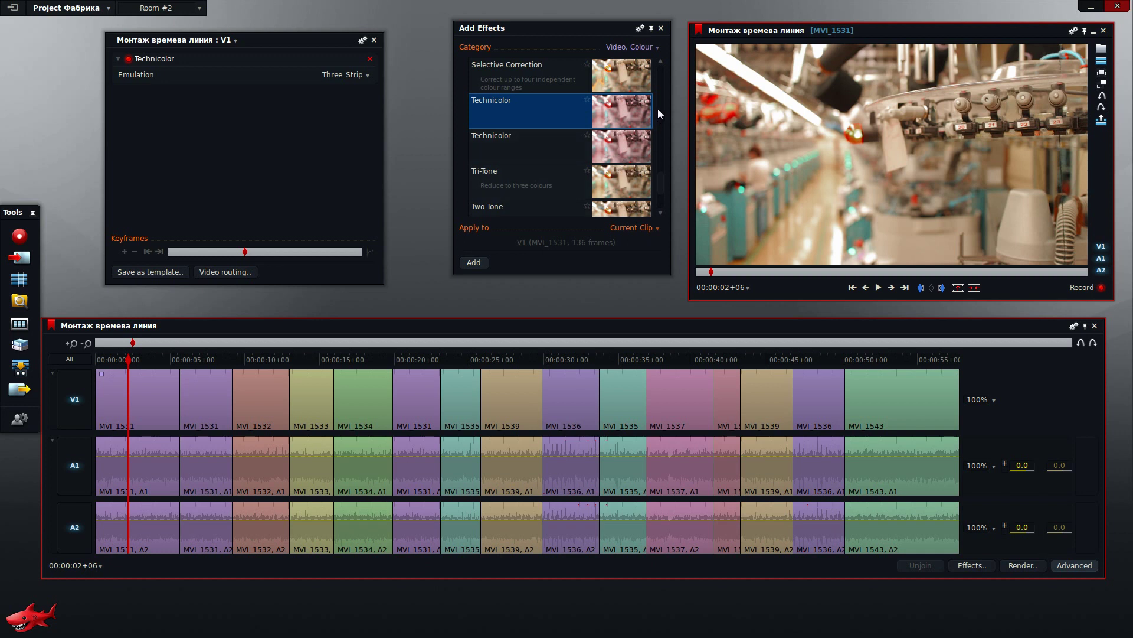
- Add the Curves effect to the first clip and shift the timeline window slightly higher
left_click_drag(661, 184, 653, 126)
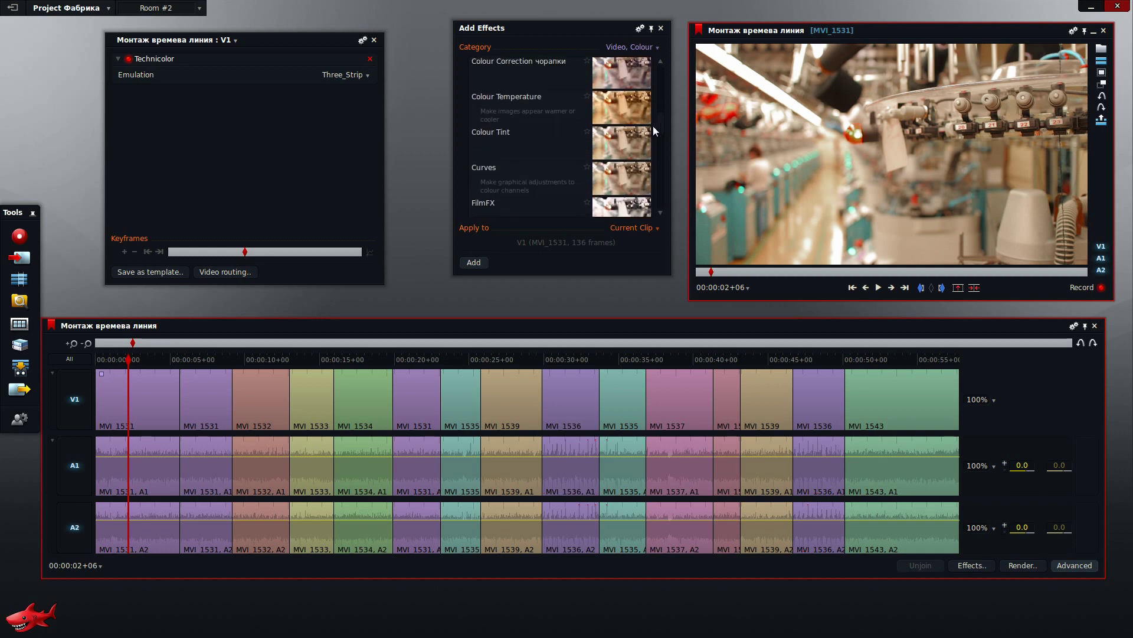
double_click(519, 177)
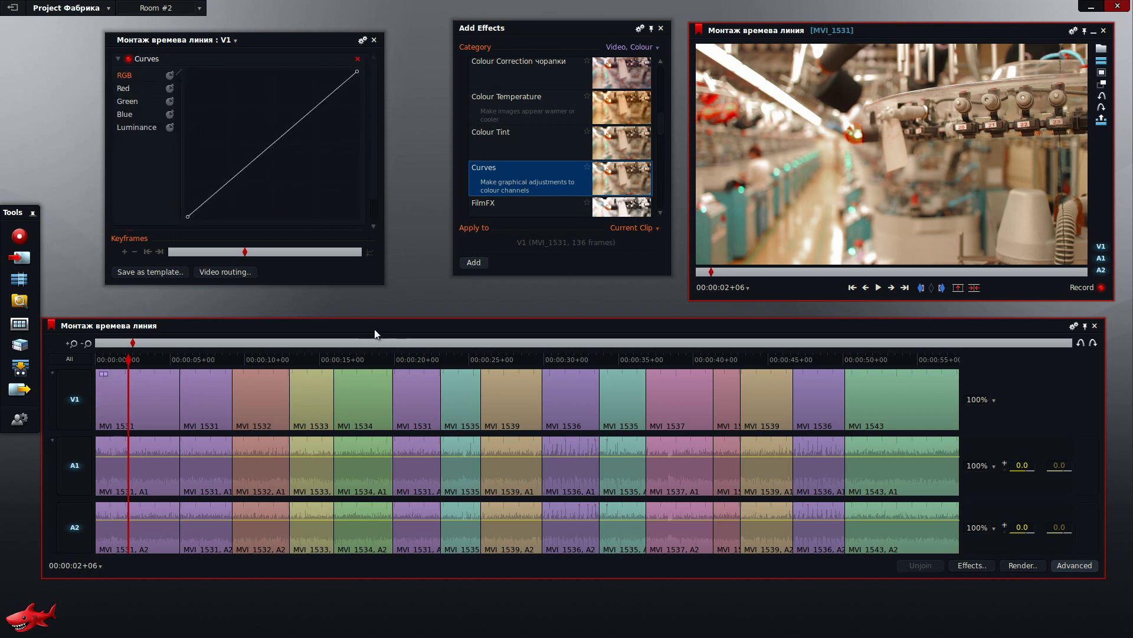
left_click_drag(374, 333, 391, 309)
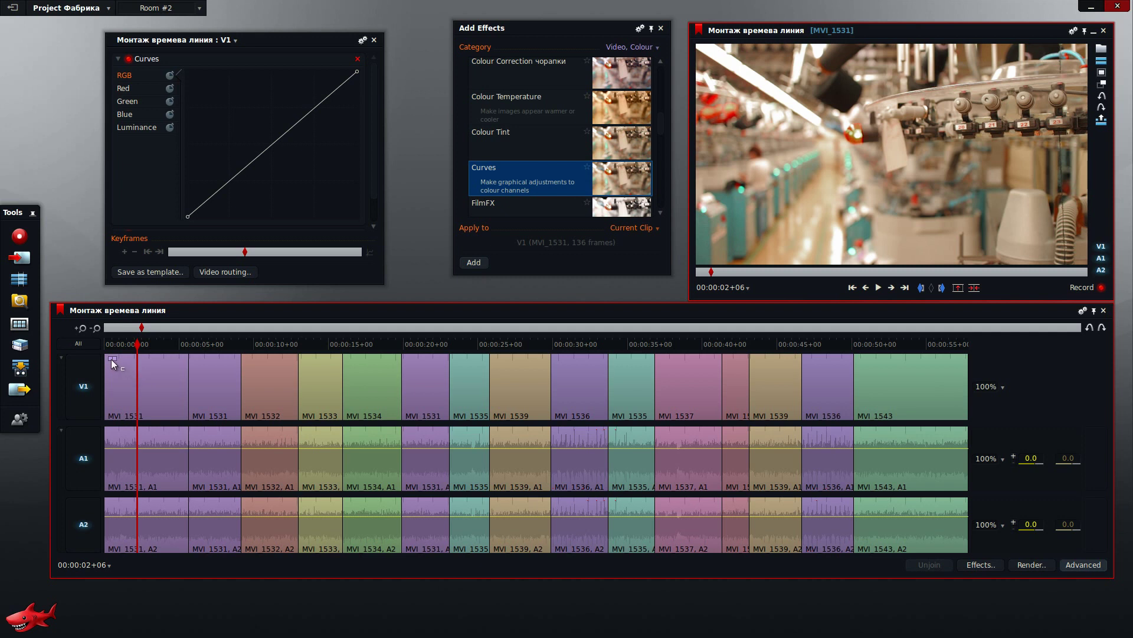
- Unfold the first clip's effects onto their own FX track and deselect the V1, A1 and A2 tracks
right_click(142, 387)
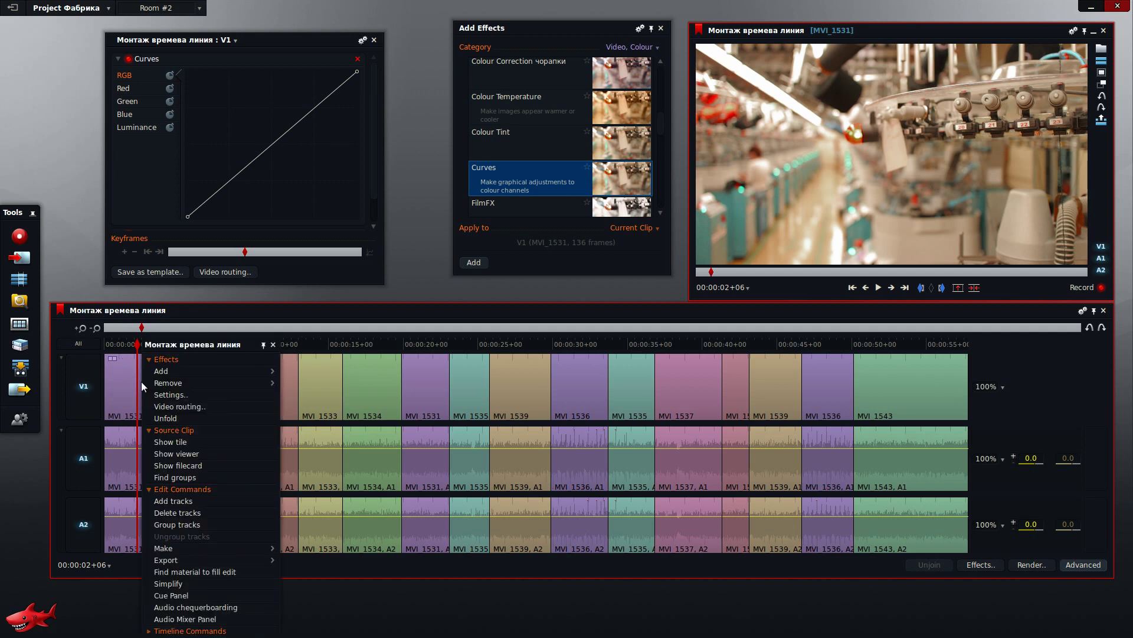
left_click(175, 419)
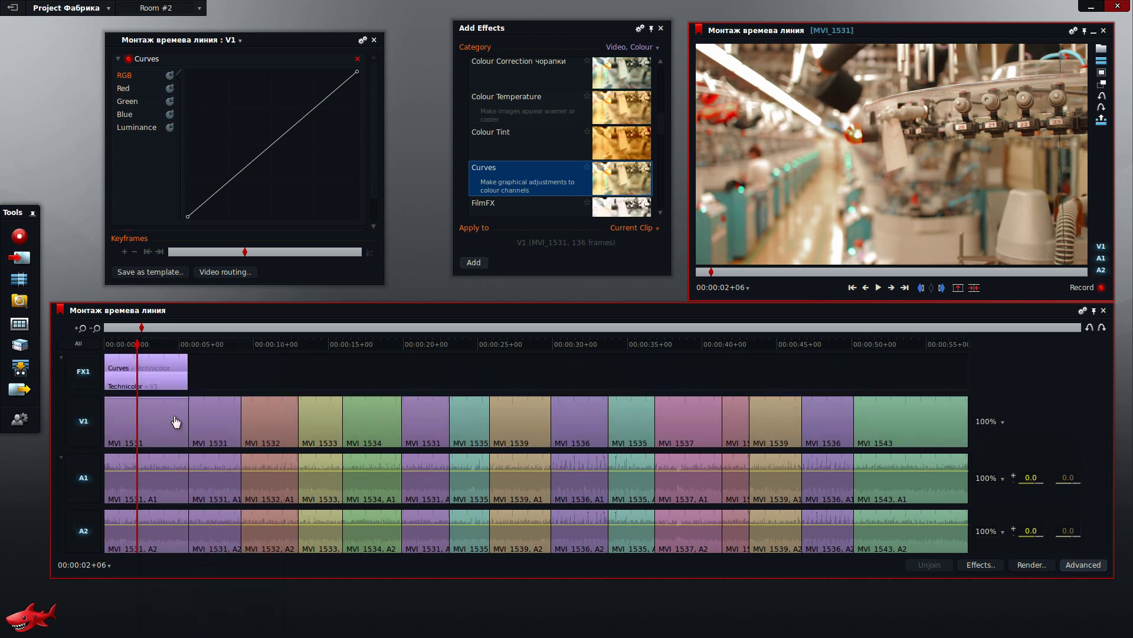
left_click(81, 420)
left_click(83, 478)
left_click(83, 530)
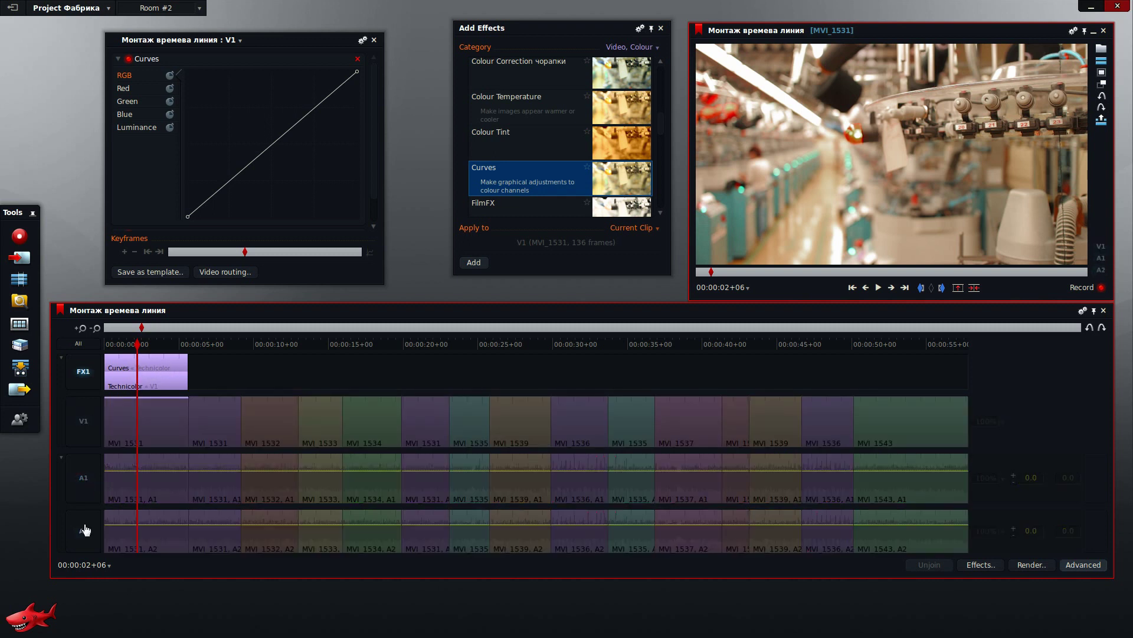
- Extend the Curves and Technicolor segment on FX1 to the start of the last clip at 00:00:50+05 and preview it at 00:00:13+22
left_click(185, 365)
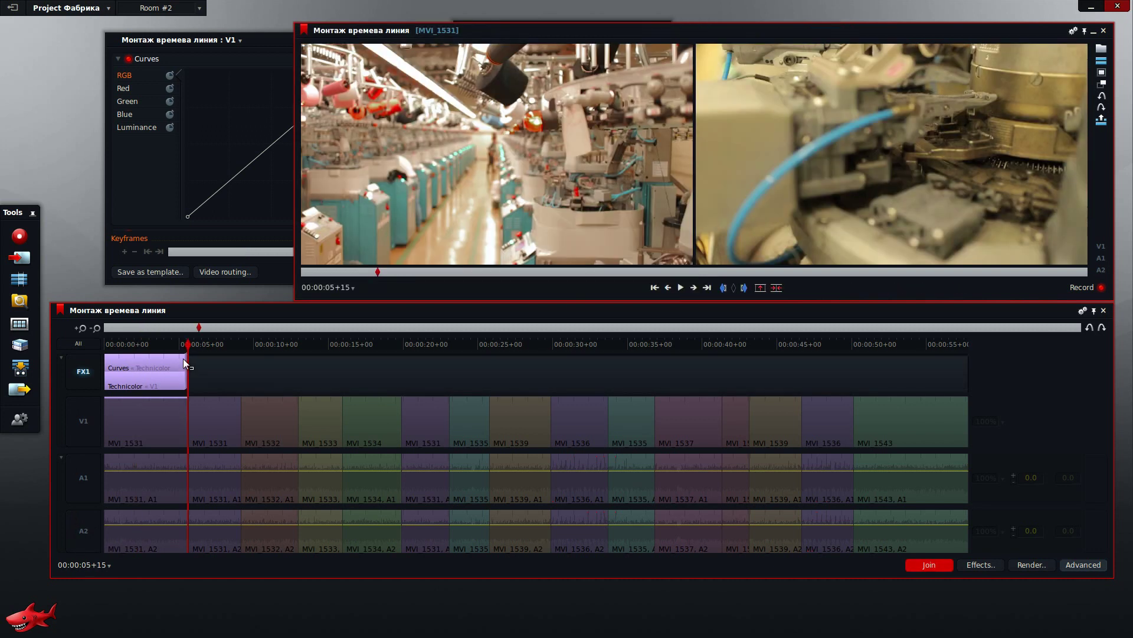
left_click_drag(185, 362, 852, 384)
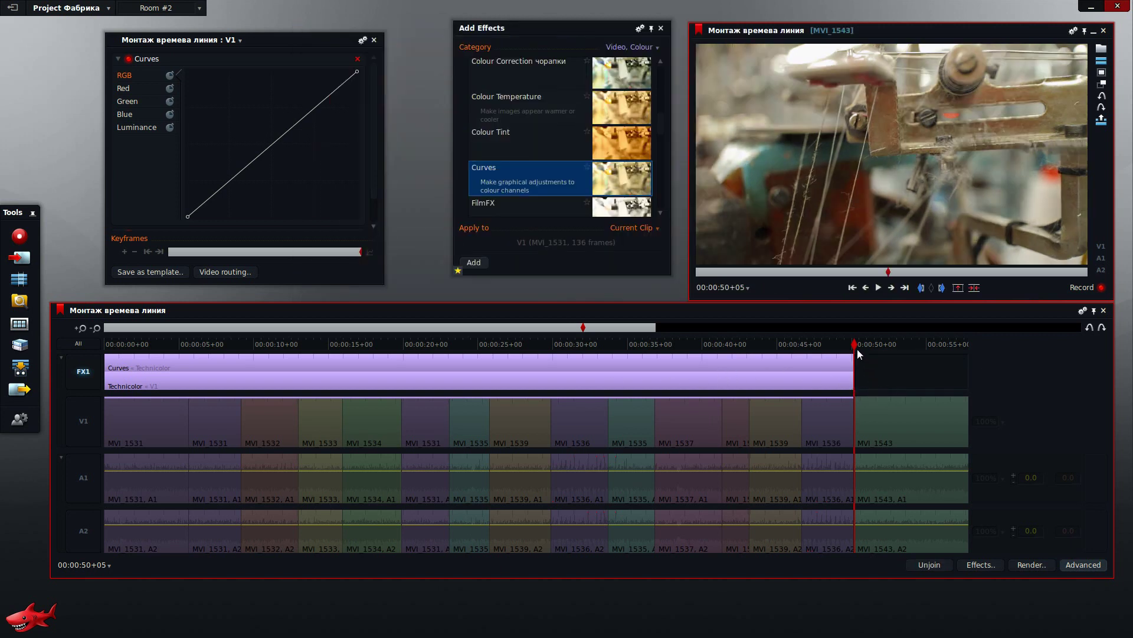
left_click(839, 370)
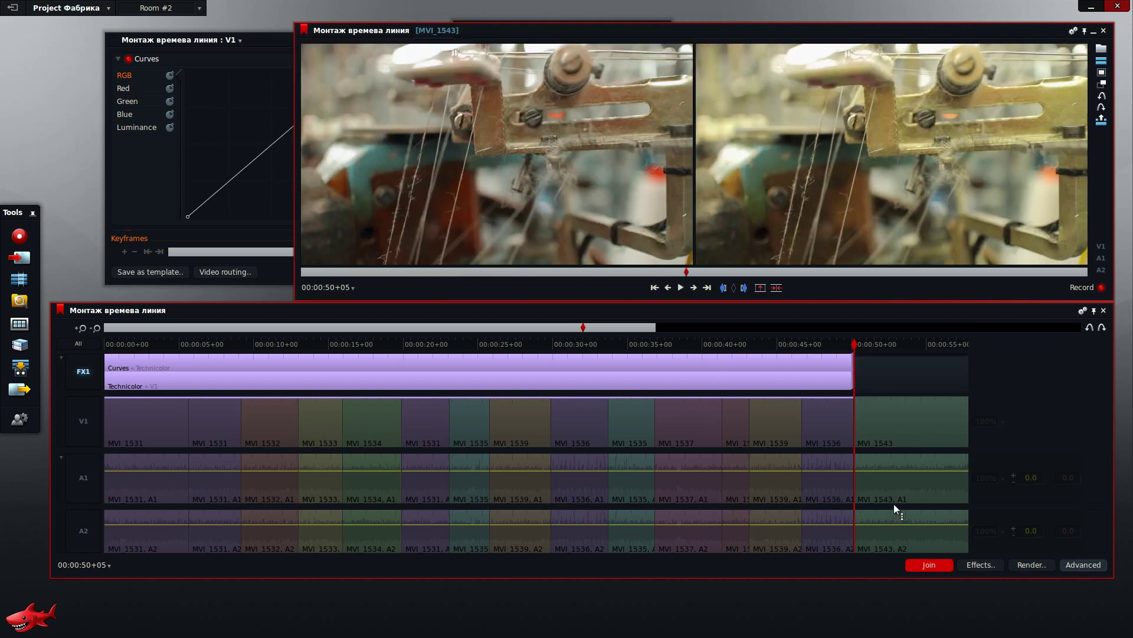
left_click(928, 565)
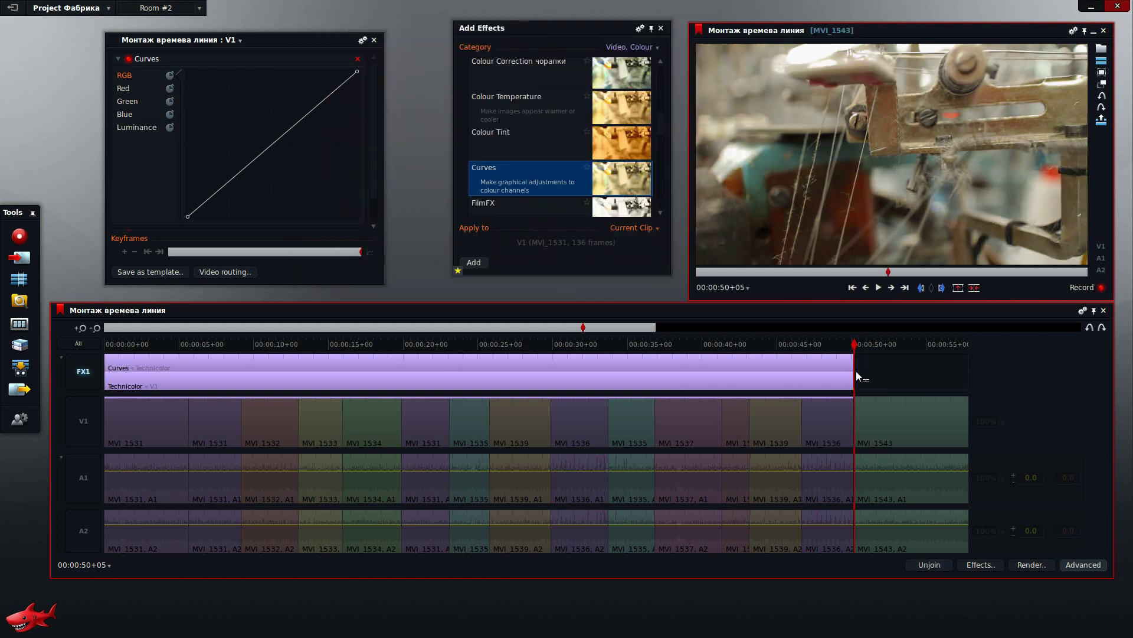
left_click_drag(856, 347, 313, 345)
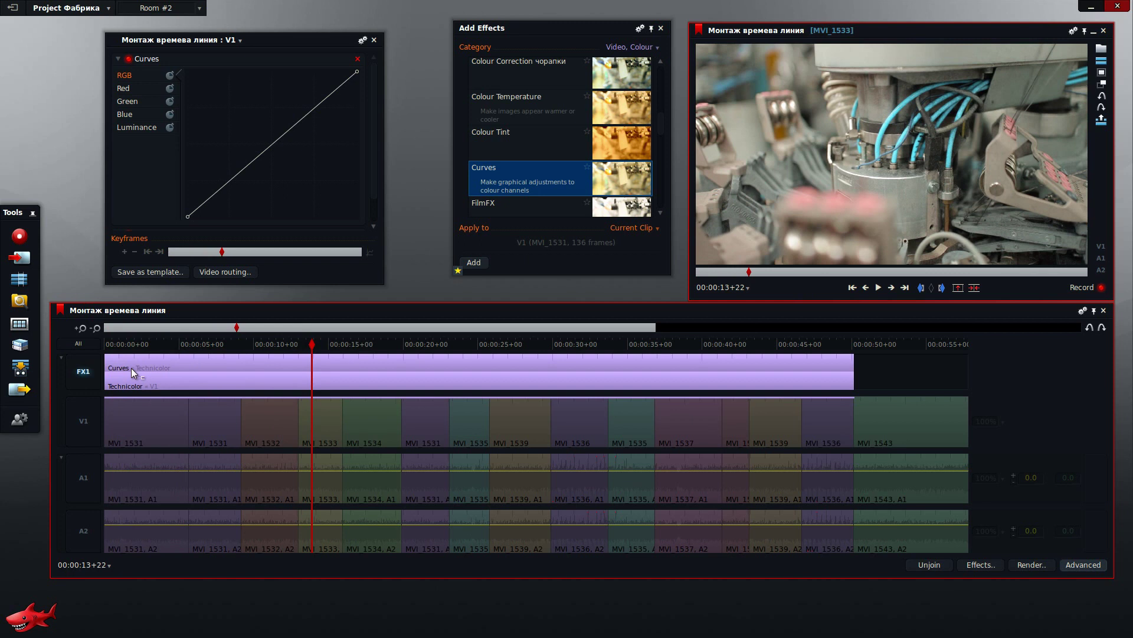
- Undo the extension of the effects segment and the unfolding of the effects
left_click(1089, 328)
left_click(1089, 329)
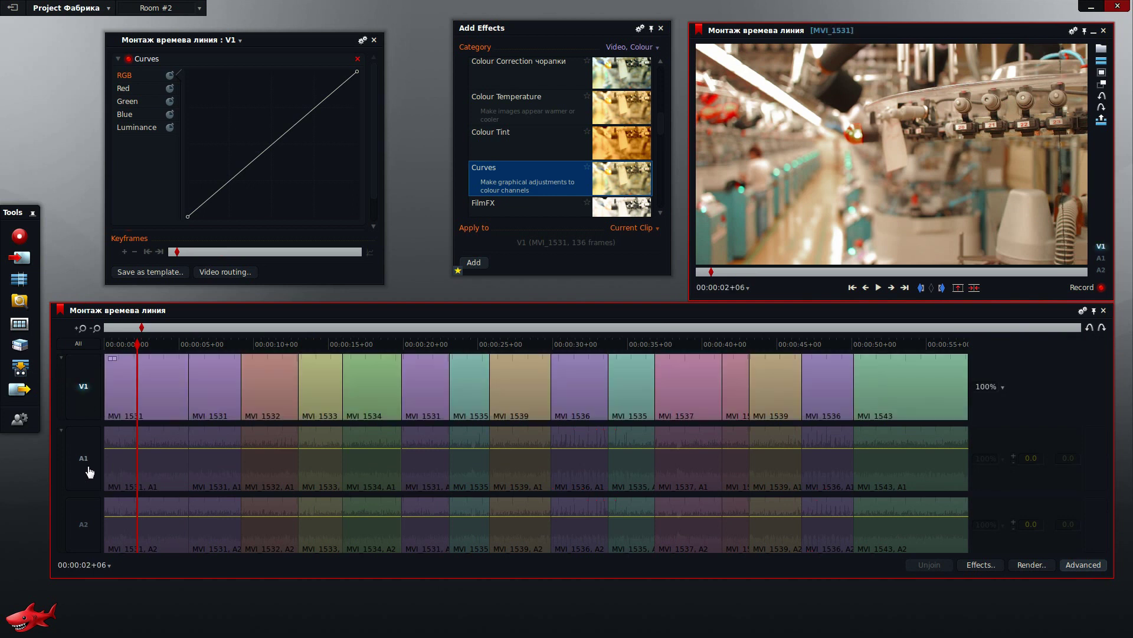
- Check which effects can be removed from the first clip, and show the Technicolor settings with Curves collapsed
right_click(143, 386)
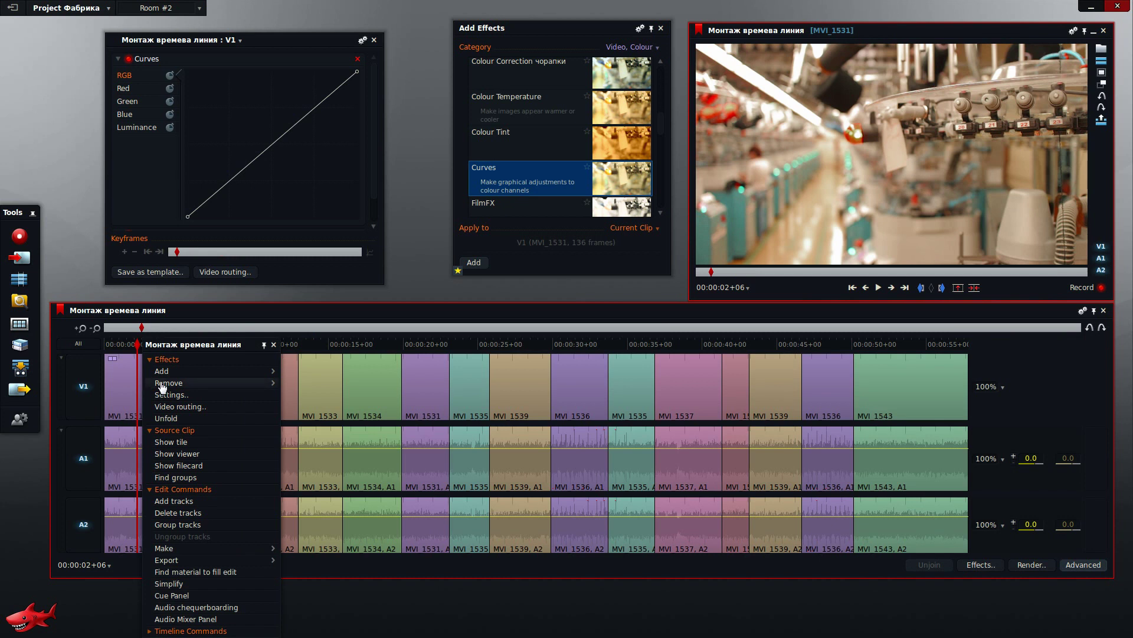
left_click(163, 386)
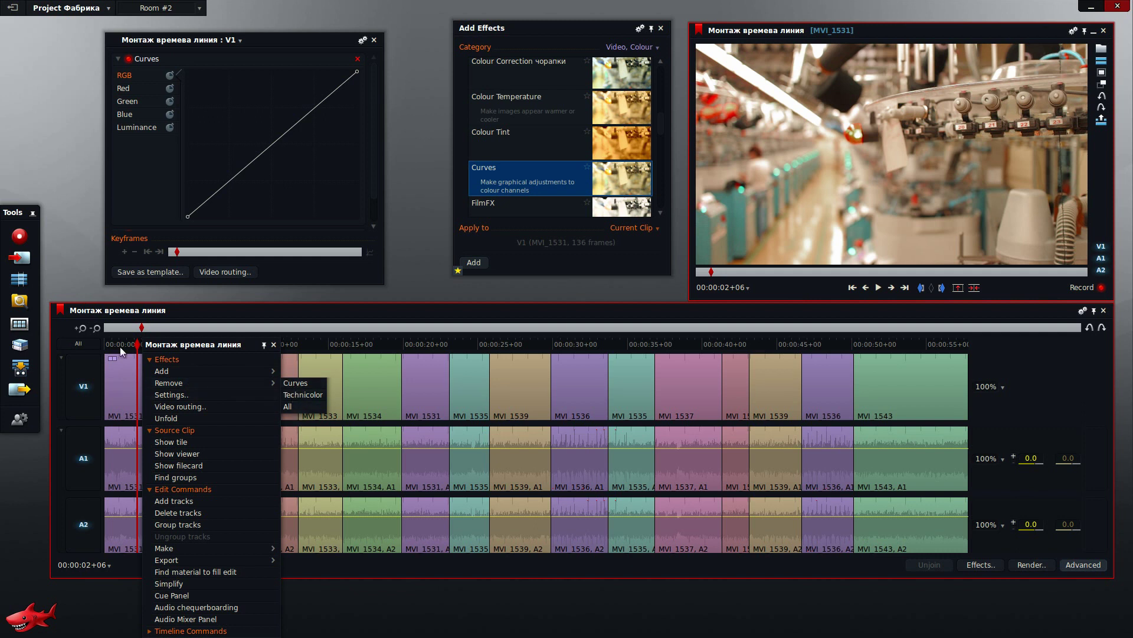
left_click(132, 392)
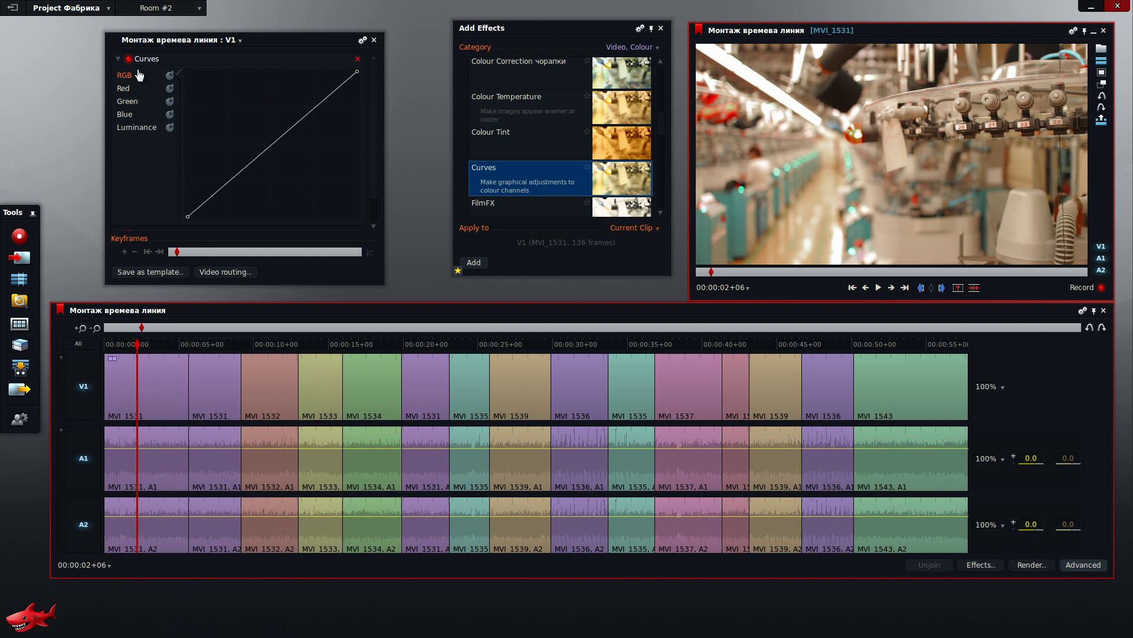
left_click(358, 61)
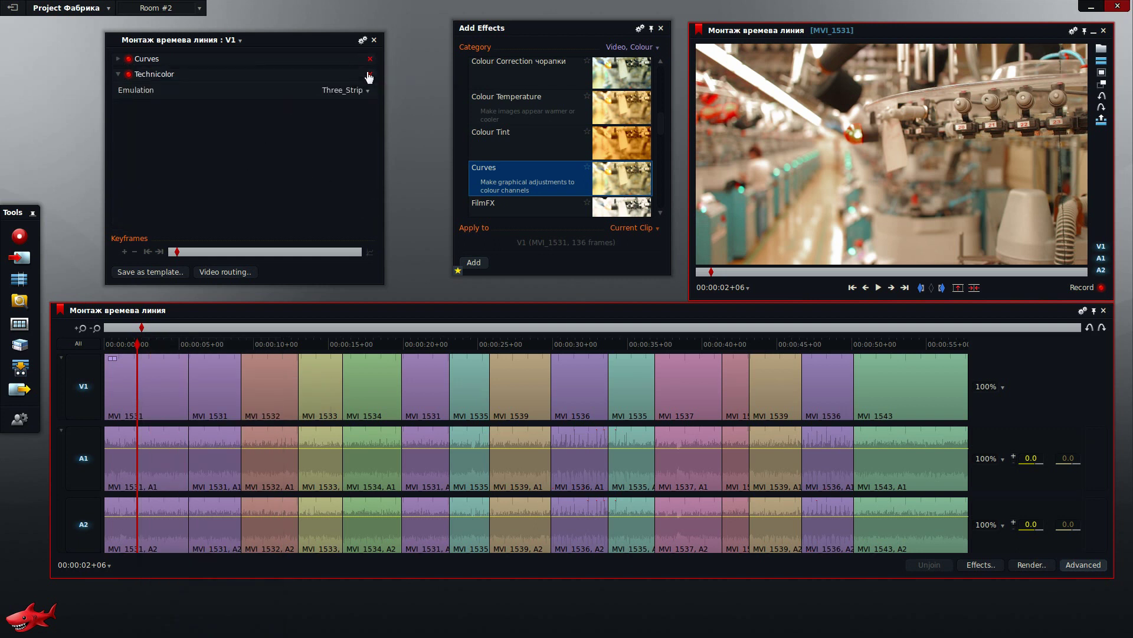
- Compare the first clip with Technicolor bypassed and re-enabled, collapse its settings, and park the playhead at 00:00:02+20
left_click(354, 74)
left_click(128, 75)
left_click(129, 75)
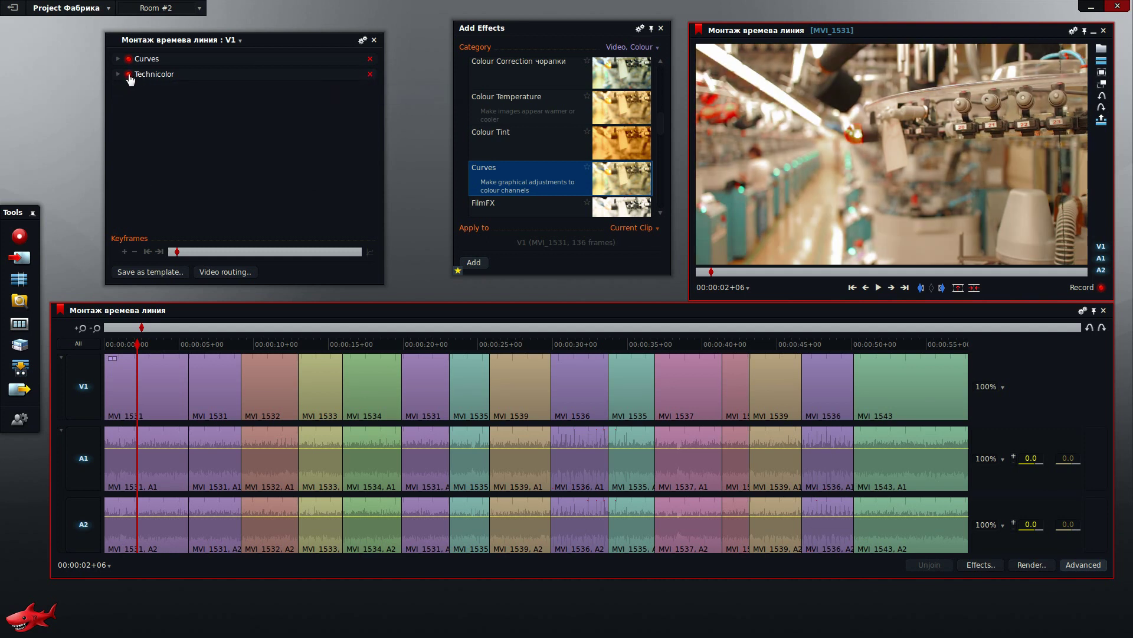
left_click(146, 359)
- Enlarge the effect settings window so the whole Curves graph fits, and collapse the Curves settings
left_click(371, 64)
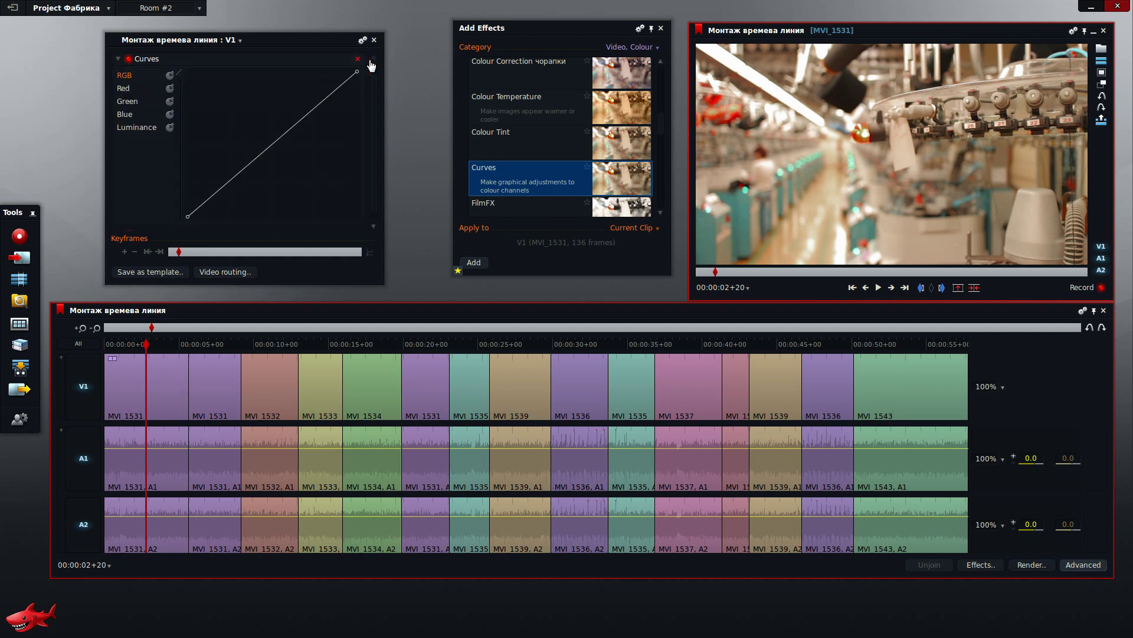
left_click_drag(374, 96, 405, 62)
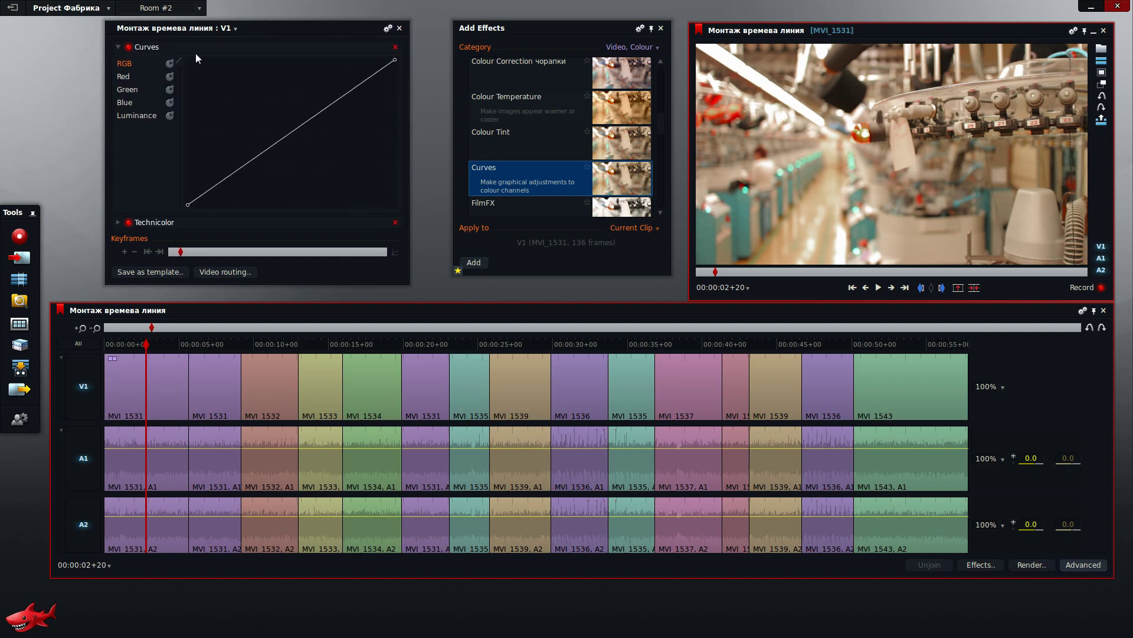
left_click(126, 48)
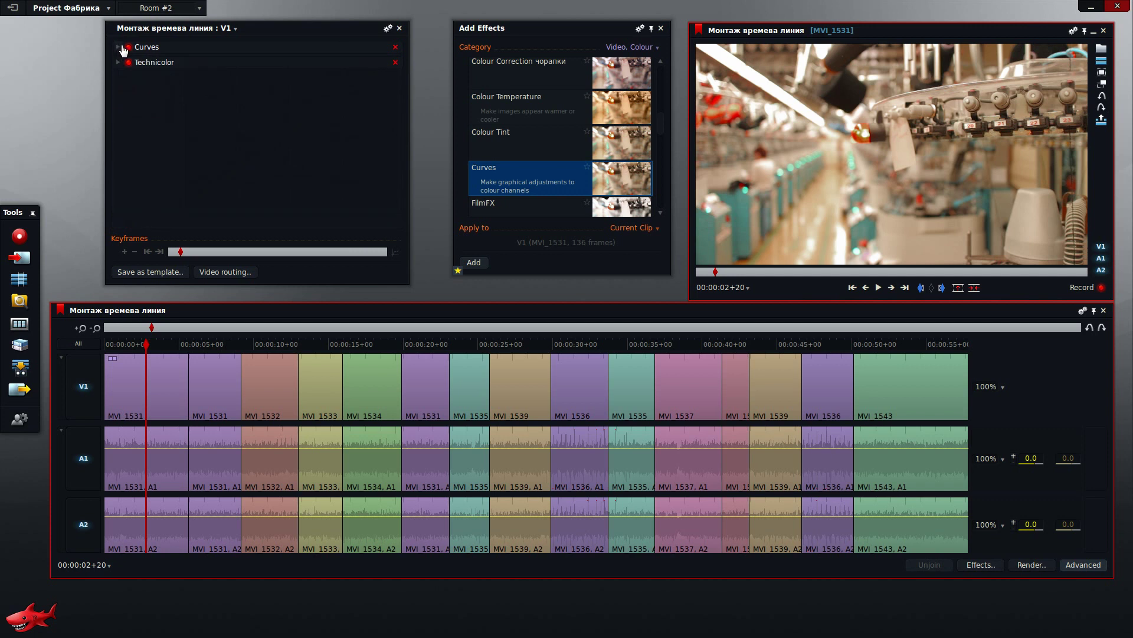
left_click(394, 63)
left_click(395, 64)
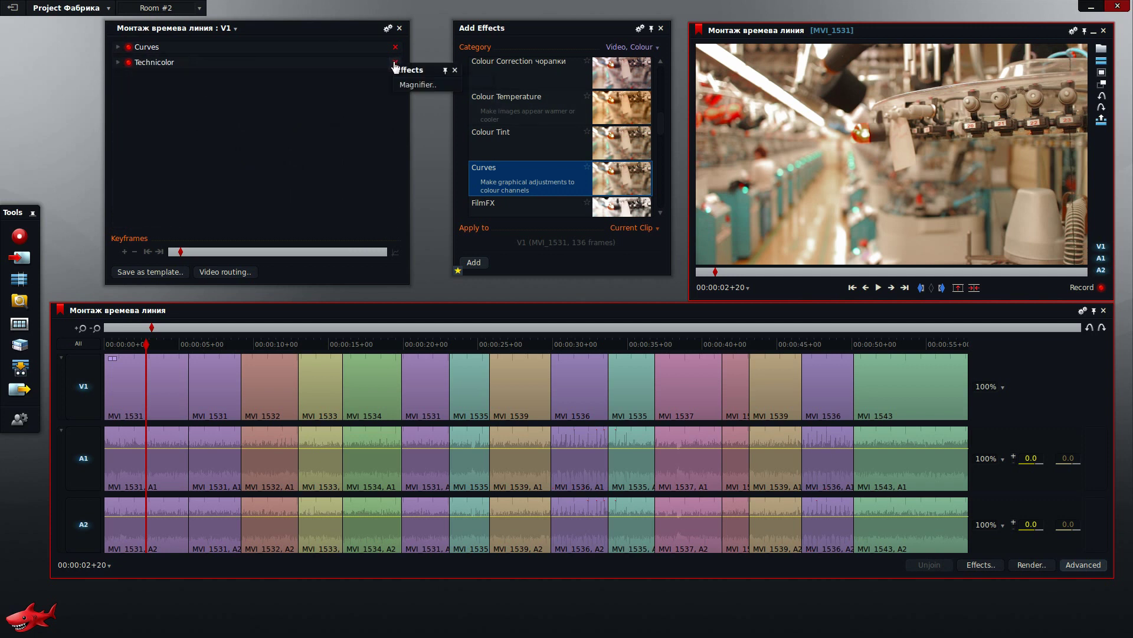
left_click(454, 71)
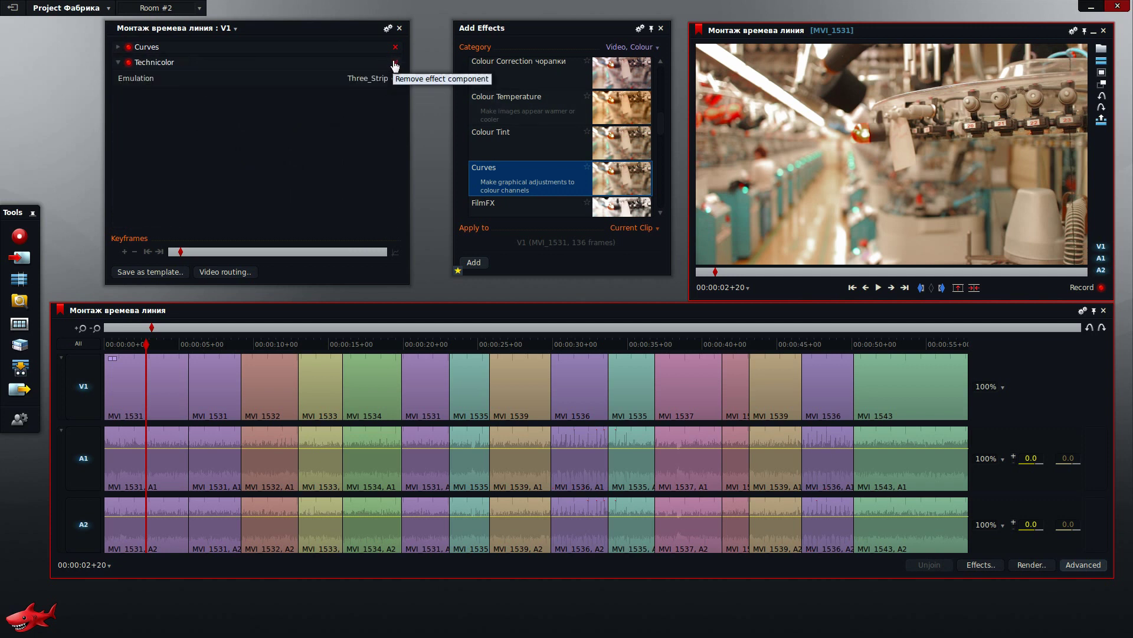
- Remove only the Curves effect from the first clip on V1
right_click(148, 380)
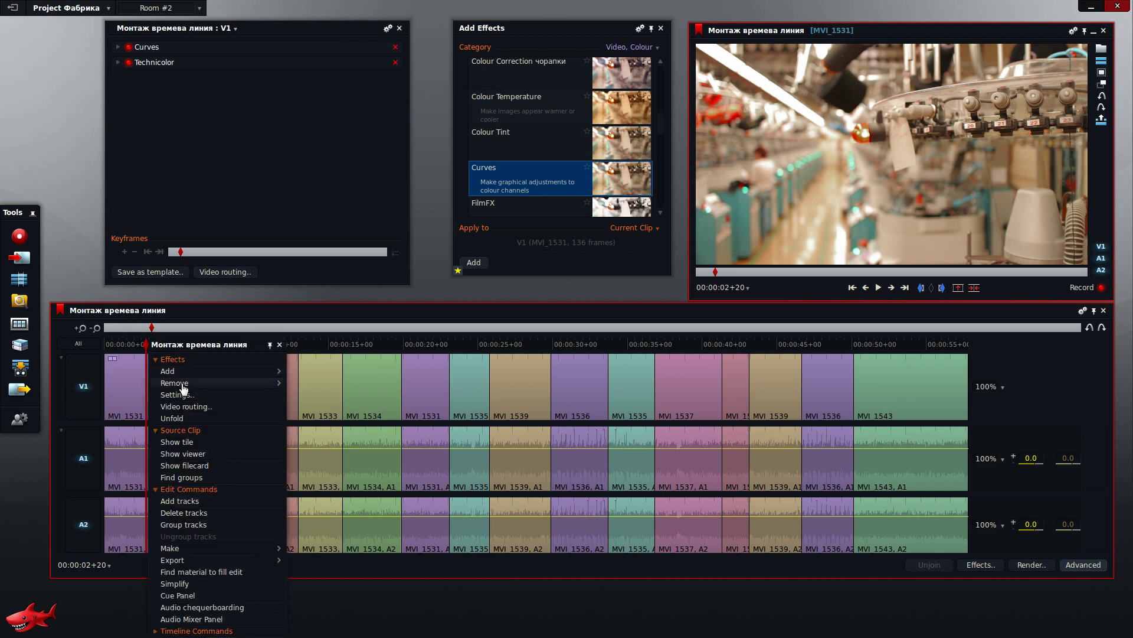
mouse_move(177, 383)
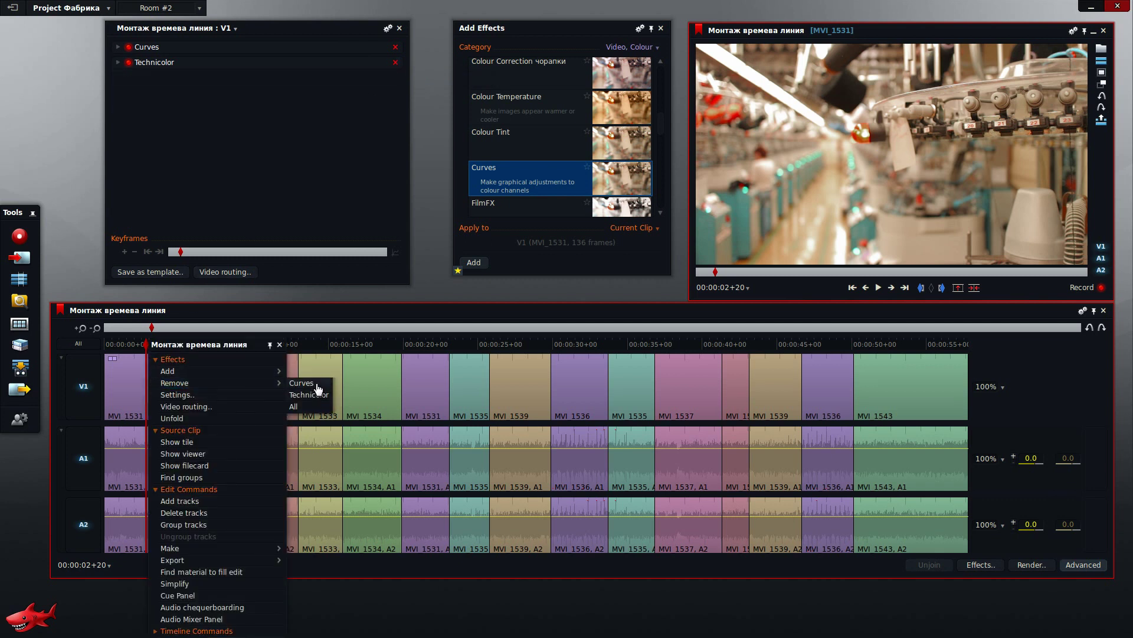
left_click(306, 383)
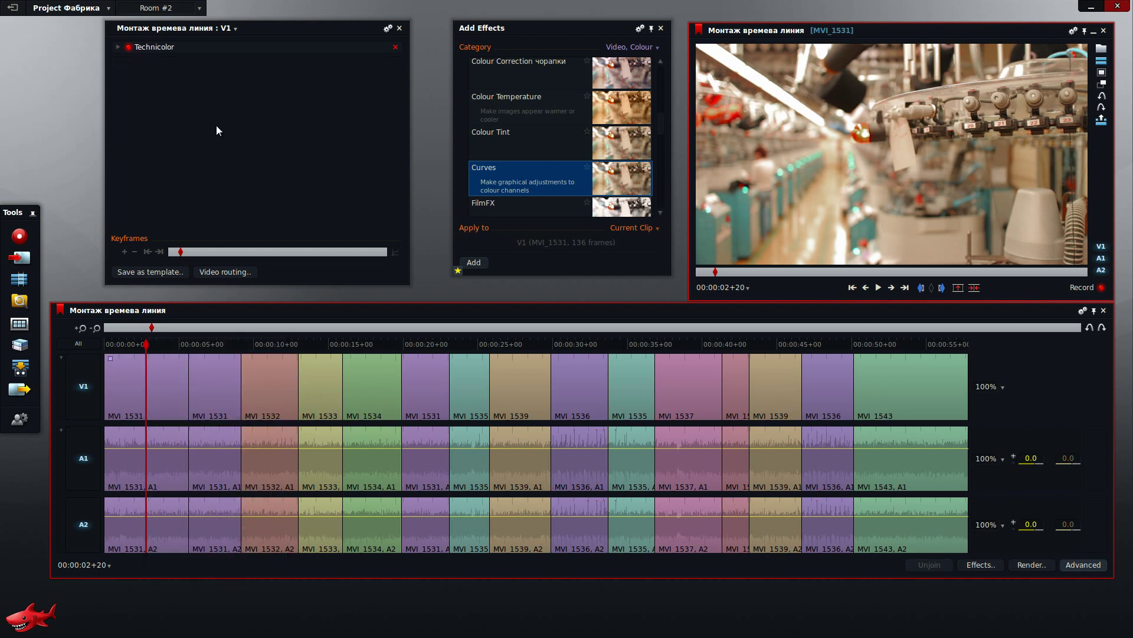
- Bypass the Technicolor effect on the first clip and remove it from the clip
left_click(130, 49)
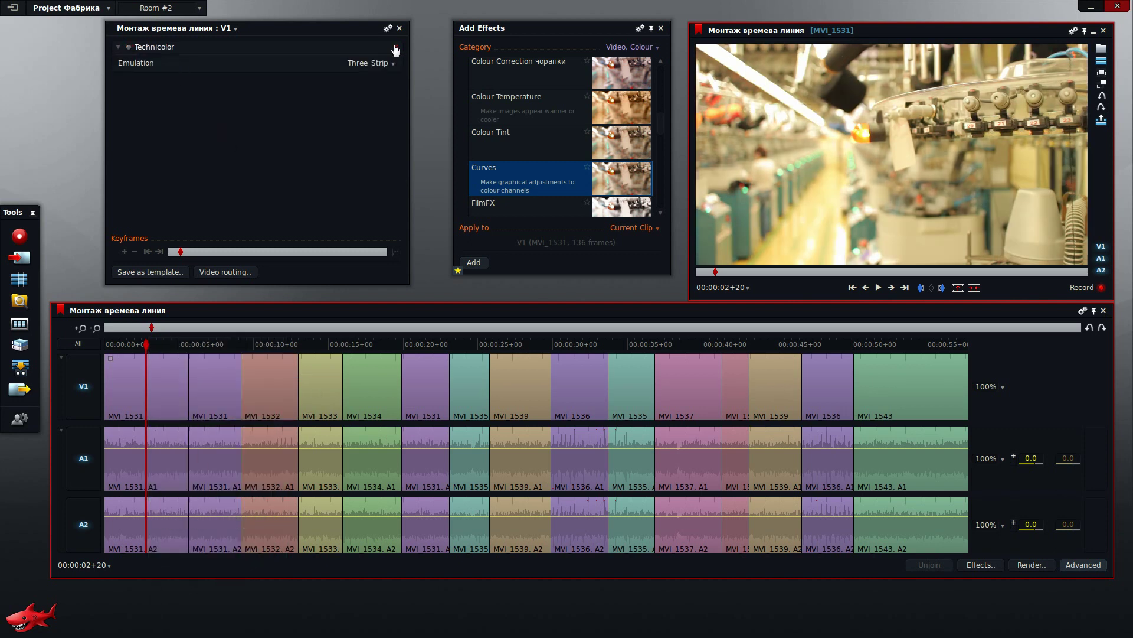
left_click(396, 48)
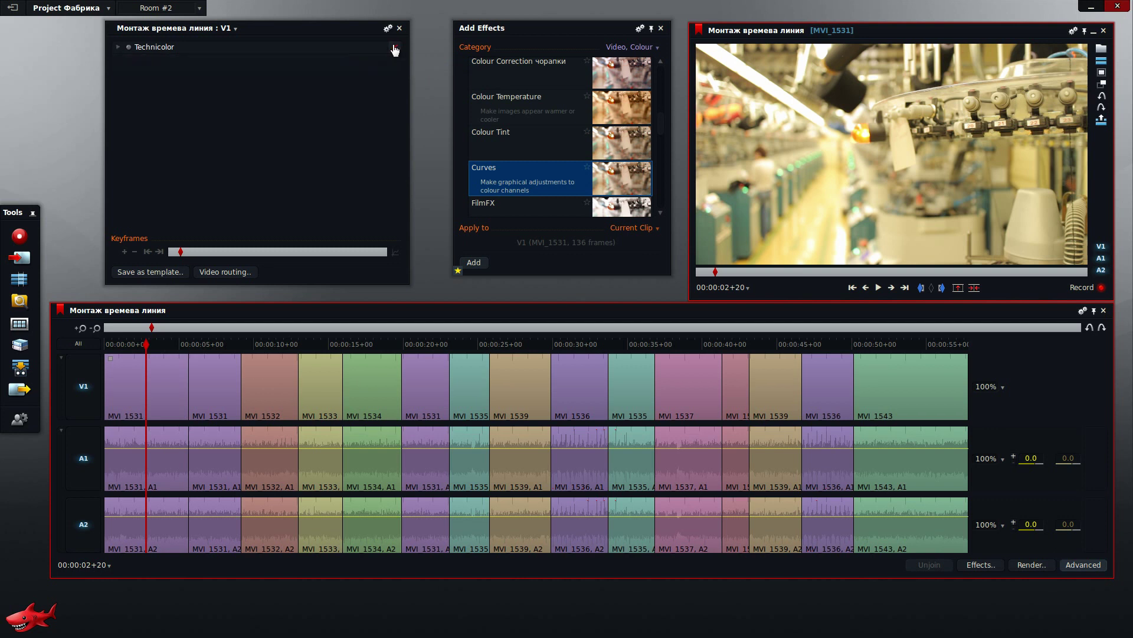
right_click(151, 370)
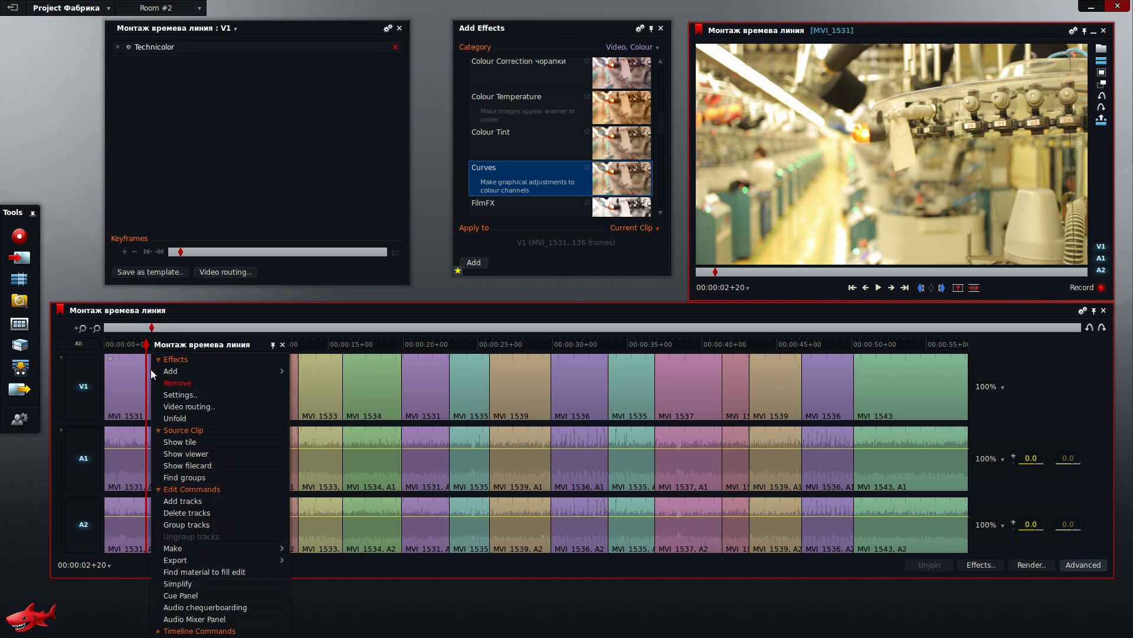
left_click(186, 384)
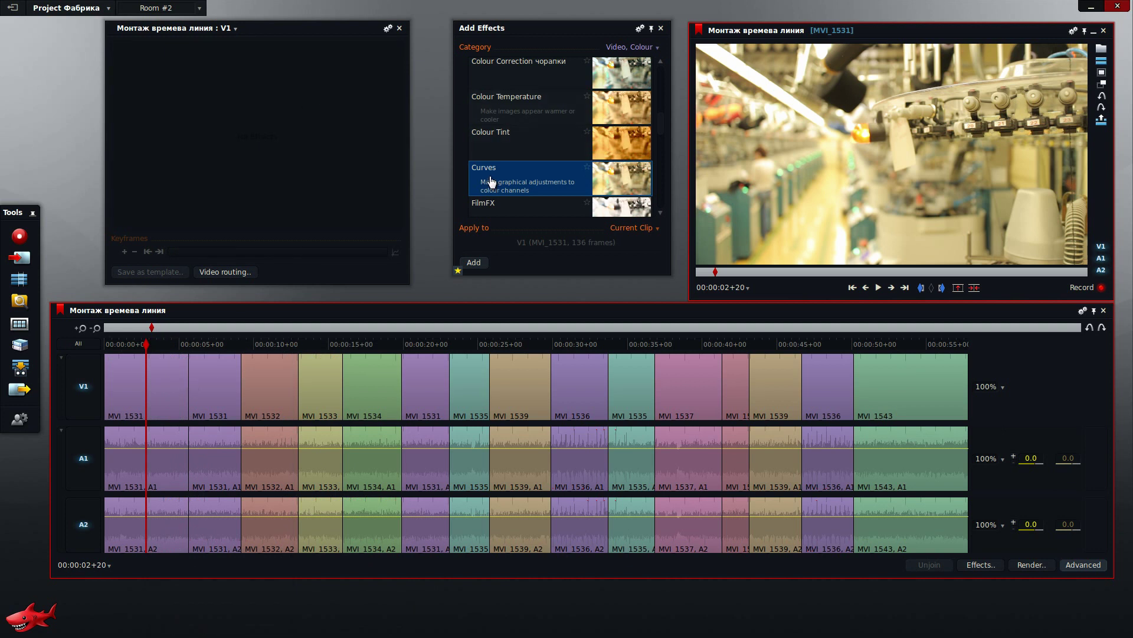
- Add Curves from the effects list to the first clip's effect settings and remove it again
left_click_drag(489, 180, 233, 126)
mouse_move(518, 175)
left_mouse_down()
mouse_move(367, 228)
mouse_move(326, 224)
mouse_move(154, 66)
mouse_move(192, 82)
mouse_move(167, 100)
mouse_move(538, 184)
left_mouse_up()
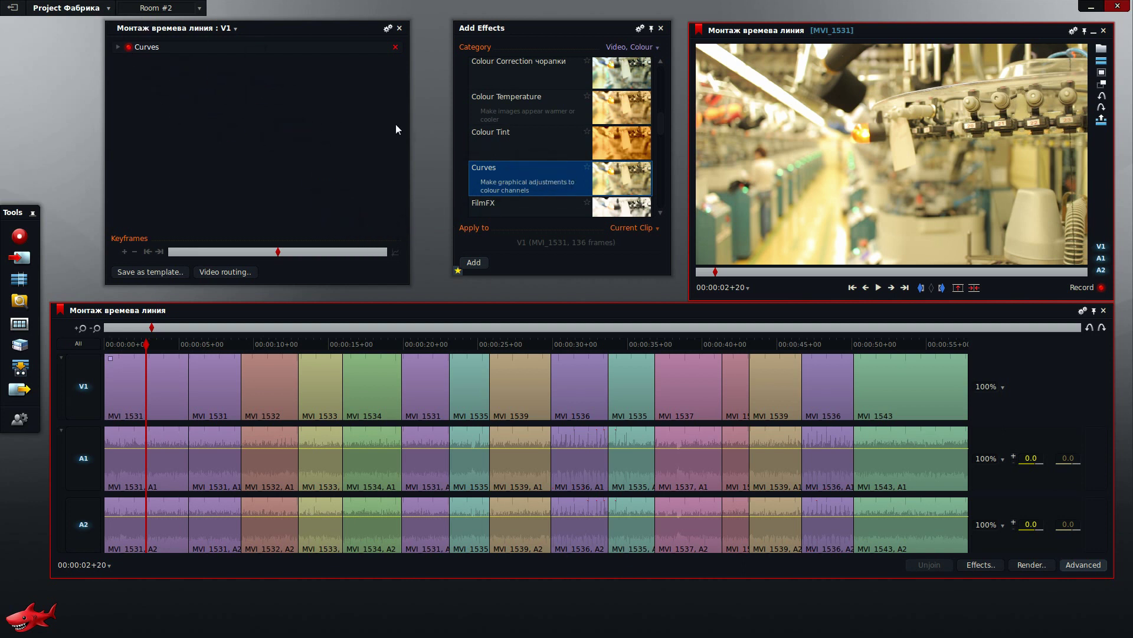
left_click(395, 46)
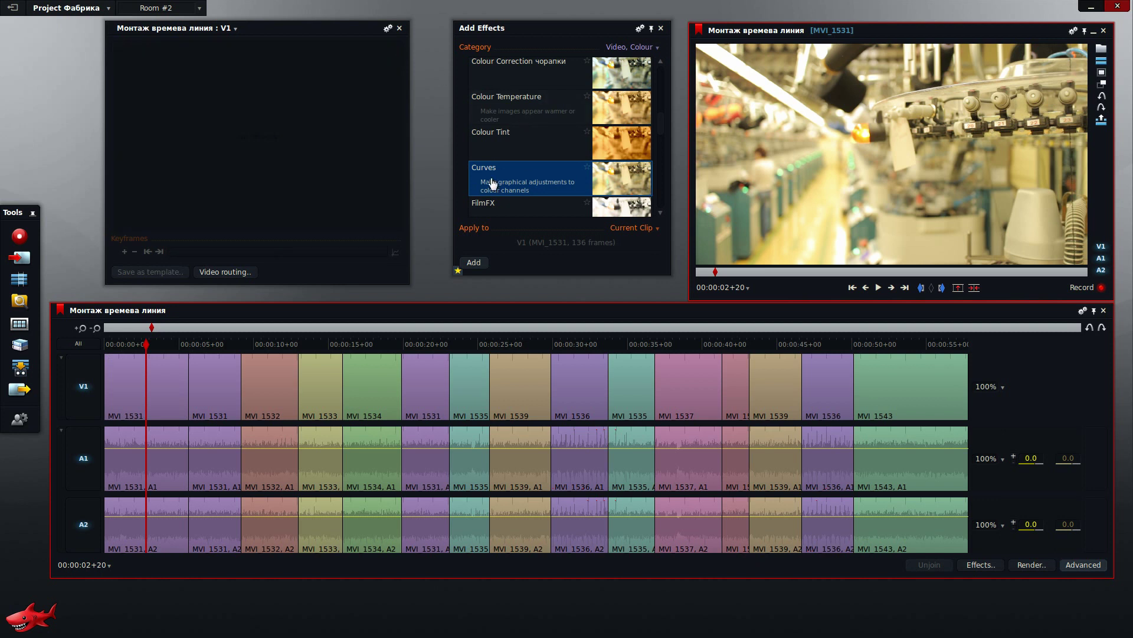
- Apply the Curves effect directly to the first clip on V1 and move the playhead to 00:00:03+11
left_click_drag(517, 179, 137, 384)
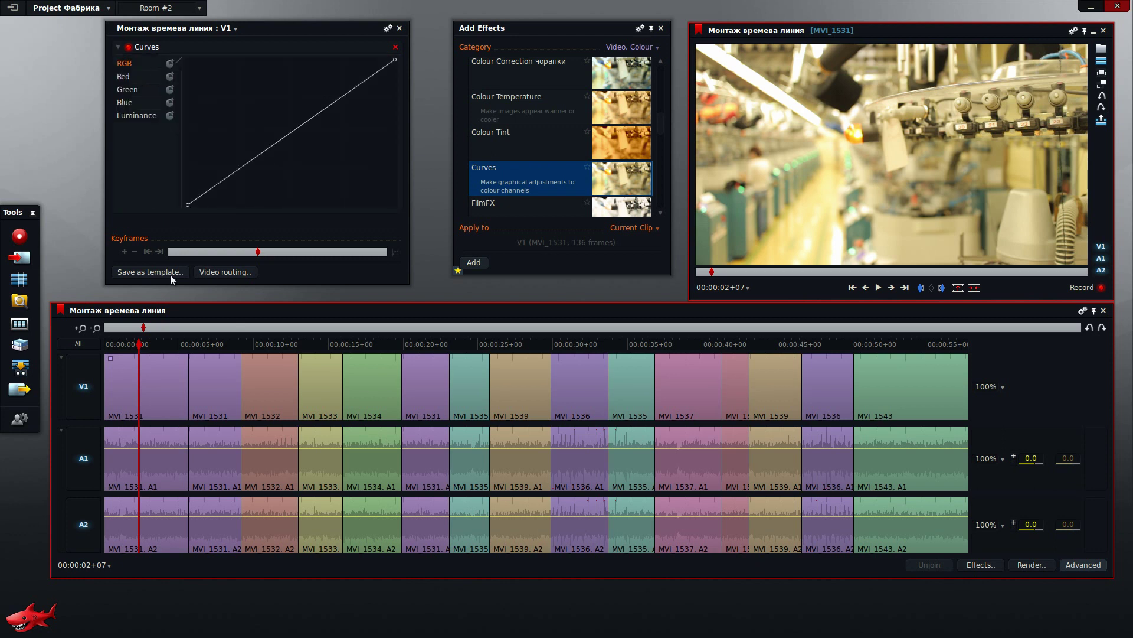
left_click_drag(141, 344, 156, 345)
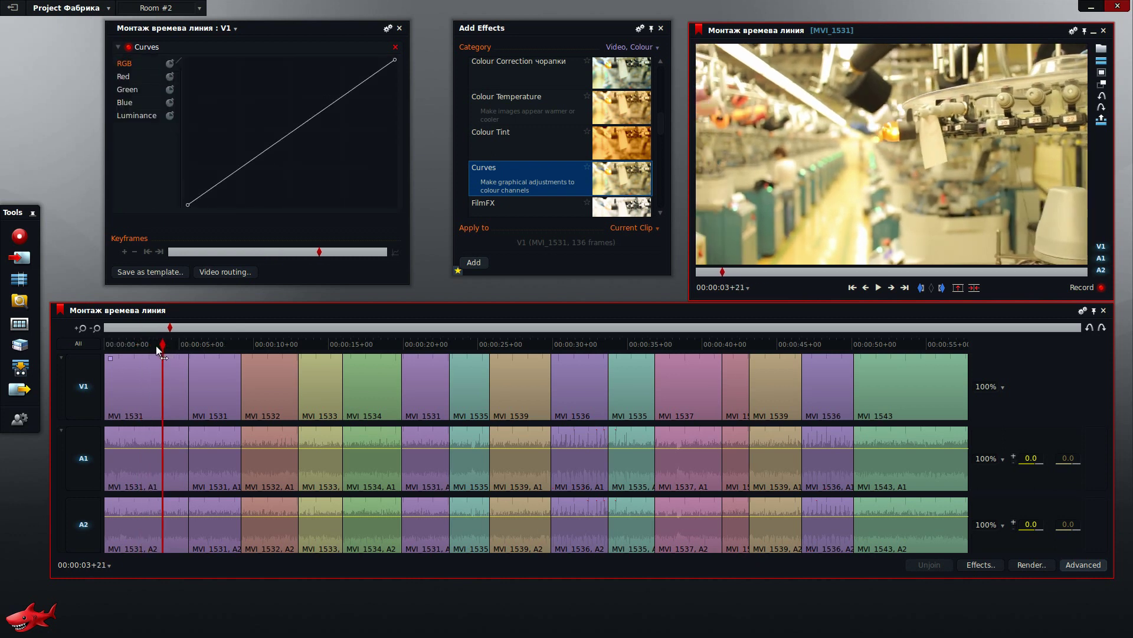
- Bend the Red curve into an S shape with a raised highlight point and a lowered shadow point
left_click(142, 78)
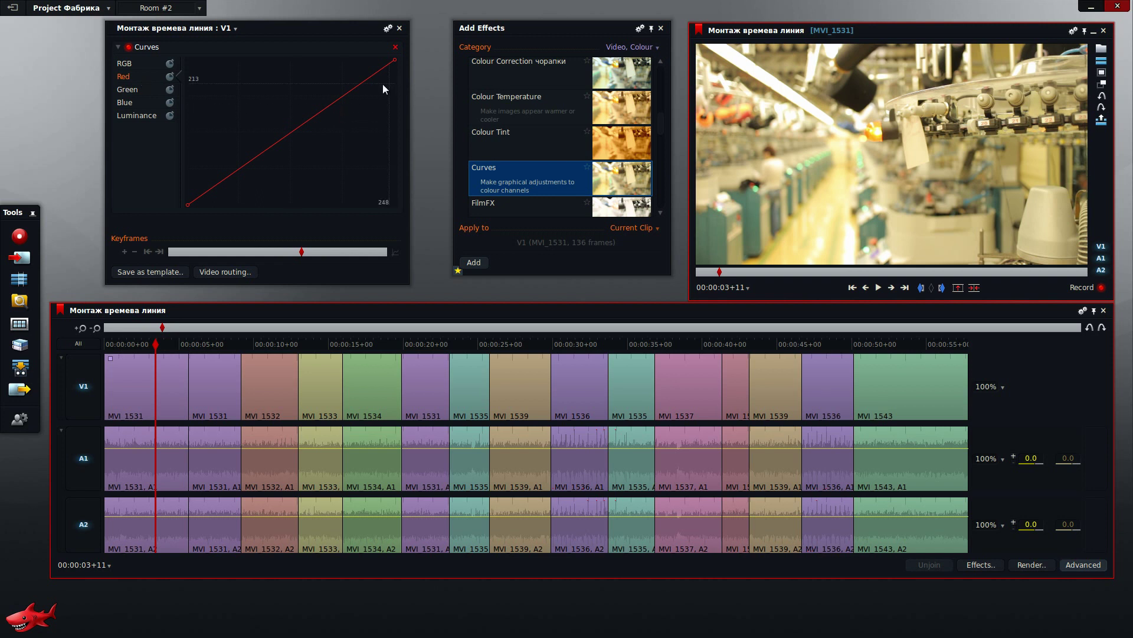
left_click_drag(355, 85, 356, 80)
left_click_drag(258, 154, 257, 171)
- Add a highlight point and a lowered shadow point to the Green curve
left_click(138, 90)
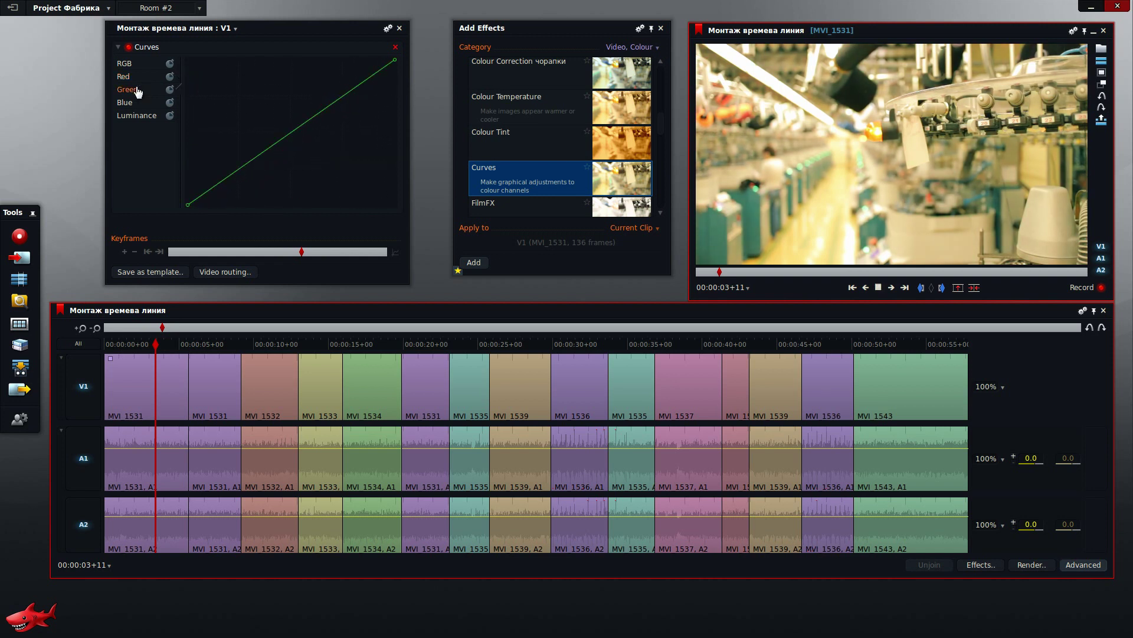
left_click_drag(351, 92, 352, 93)
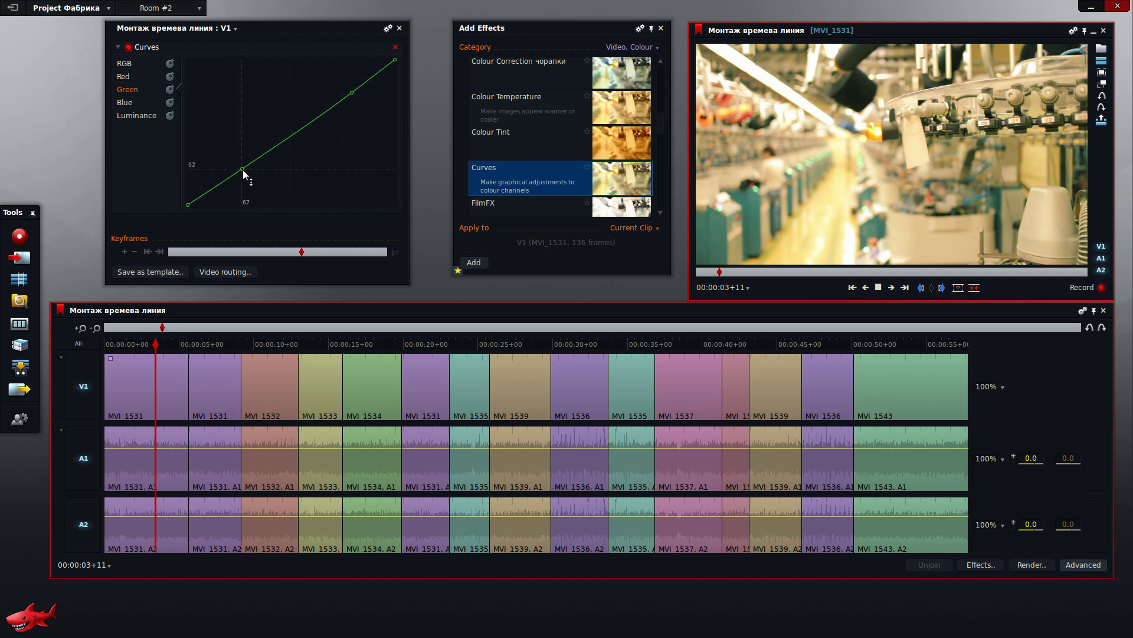
left_click_drag(242, 170, 250, 174)
- Raise the highlights of the Blue curve and add a point that pulls its darker tones back down
left_click_drag(353, 92, 351, 80)
left_click(166, 106)
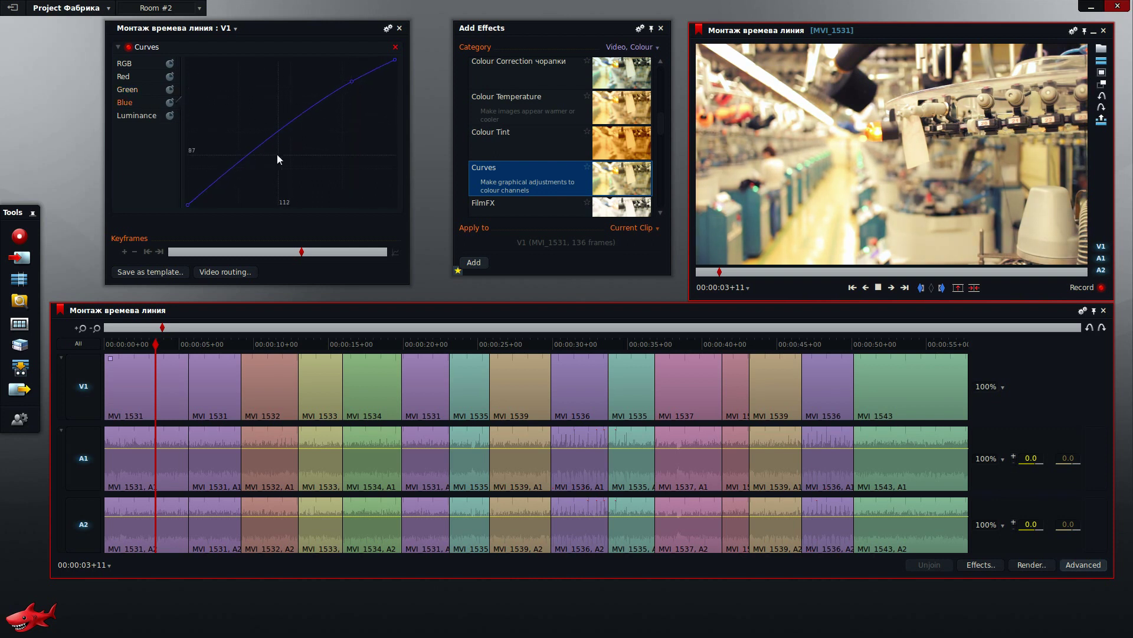
left_click_drag(252, 151, 256, 157)
- Bend the overall RGB curve into a slight S shape with one highlight point and one shadow point
left_click(140, 62)
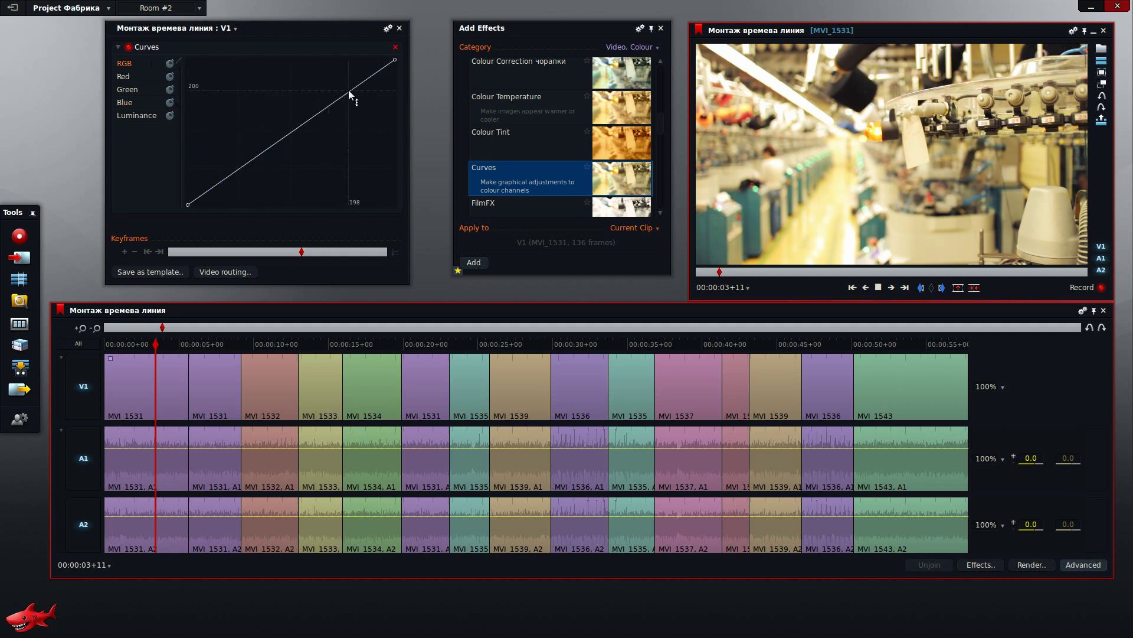
left_click_drag(345, 92, 348, 89)
left_click_drag(256, 153, 257, 159)
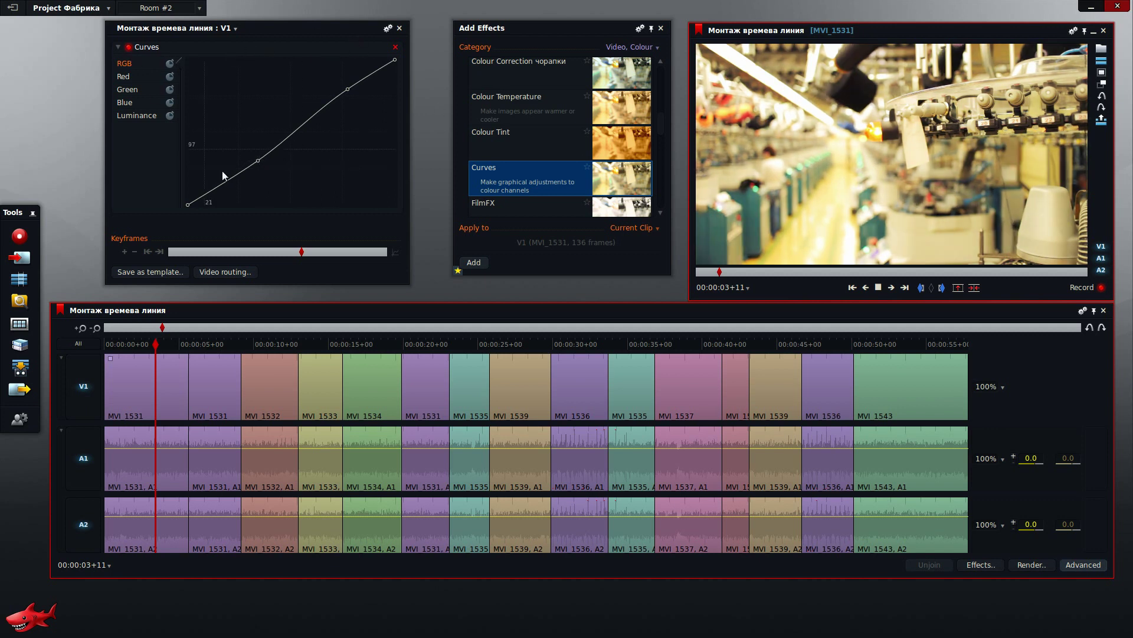
- Try to raise the Red curve's white endpoint, and lift the Luminance curve with a new highlight point
left_click(137, 78)
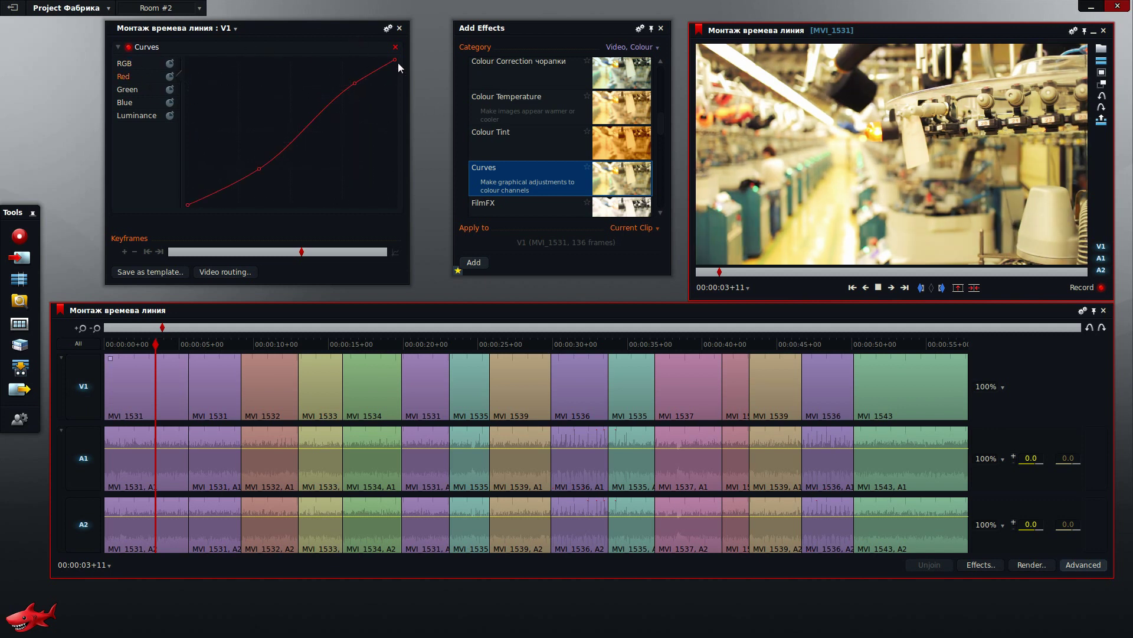
mouse_move(395, 59)
left_mouse_down()
mouse_move(401, 82)
mouse_move(406, 58)
mouse_move(357, 44)
mouse_move(397, 52)
left_mouse_up()
left_click(127, 90)
left_click(136, 115)
left_click(343, 89)
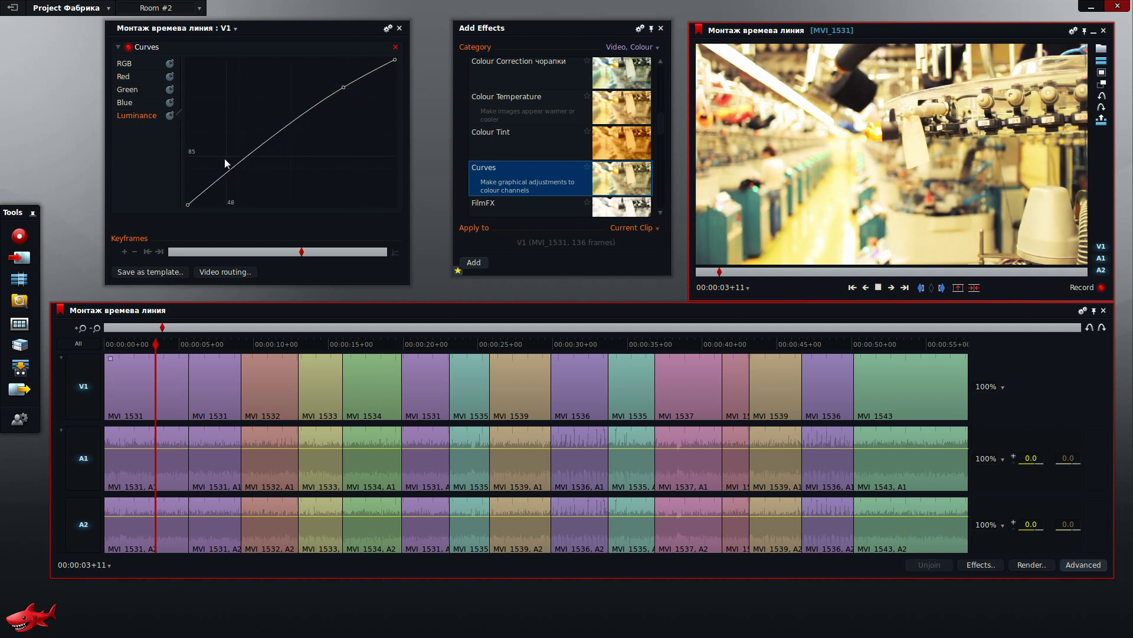
- Lower the Green curve's highlight point and raise the Blue curve's shadow point to about 68 in, 102 out
left_click(134, 89)
left_click_drag(350, 84, 351, 92)
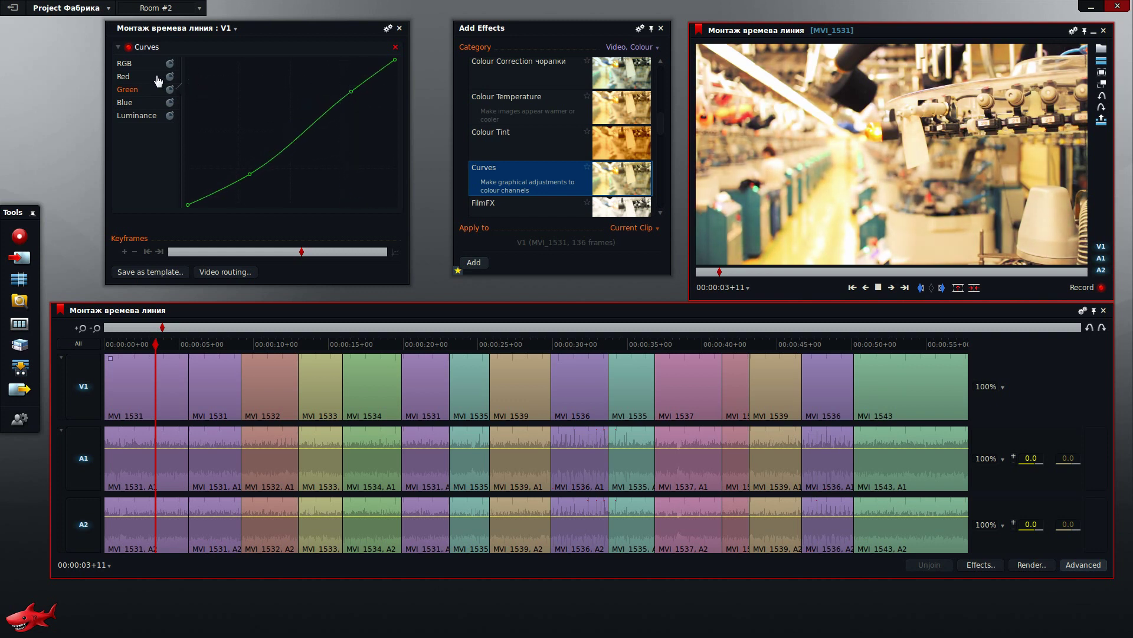
left_click(144, 102)
left_click_drag(255, 157, 244, 149)
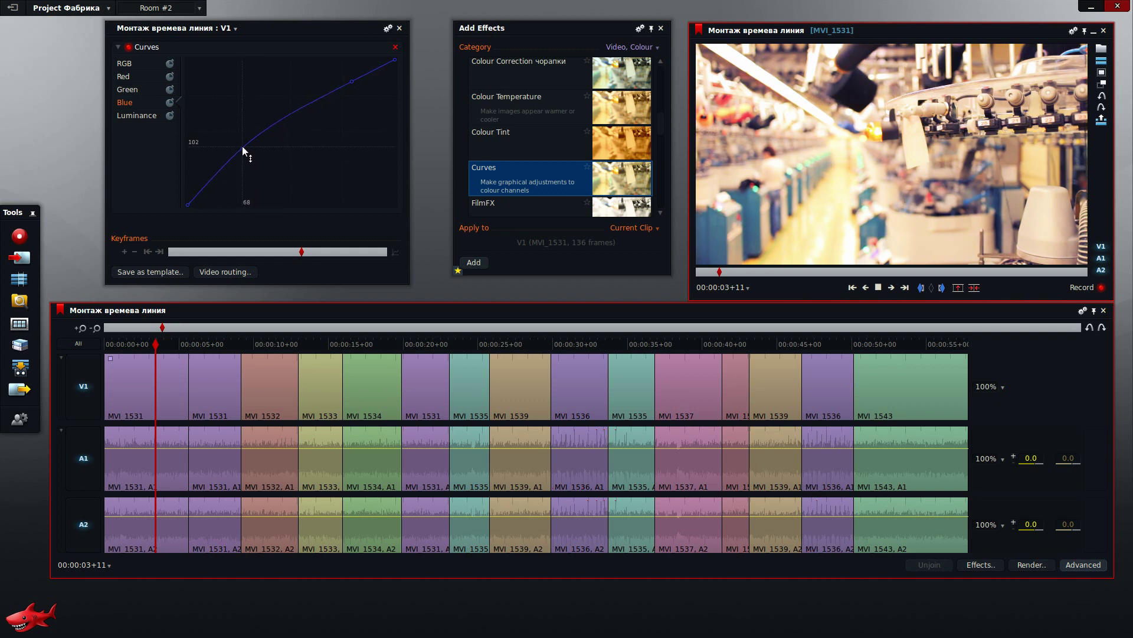
mouse_move(352, 81)
left_mouse_down()
mouse_move(343, 65)
mouse_move(348, 92)
mouse_move(353, 81)
left_mouse_up()
- Steepen the Green curve with its shadow point at about 77 in, 46 out, and lift the Red curve's highlight point
left_click(130, 89)
left_click_drag(248, 175, 254, 181)
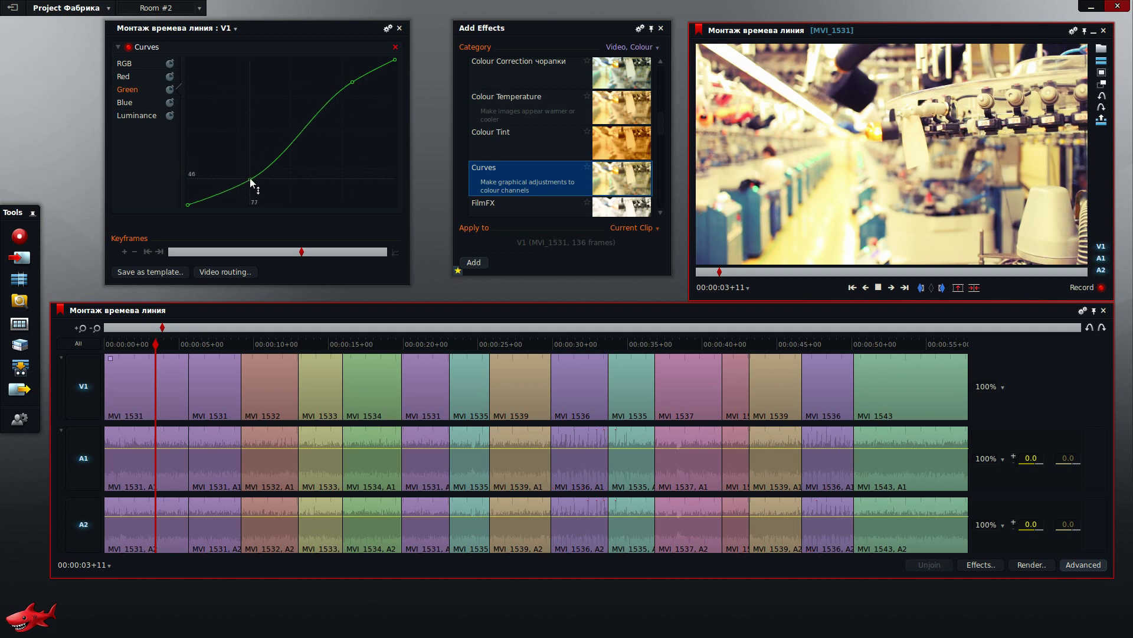
left_click(137, 77)
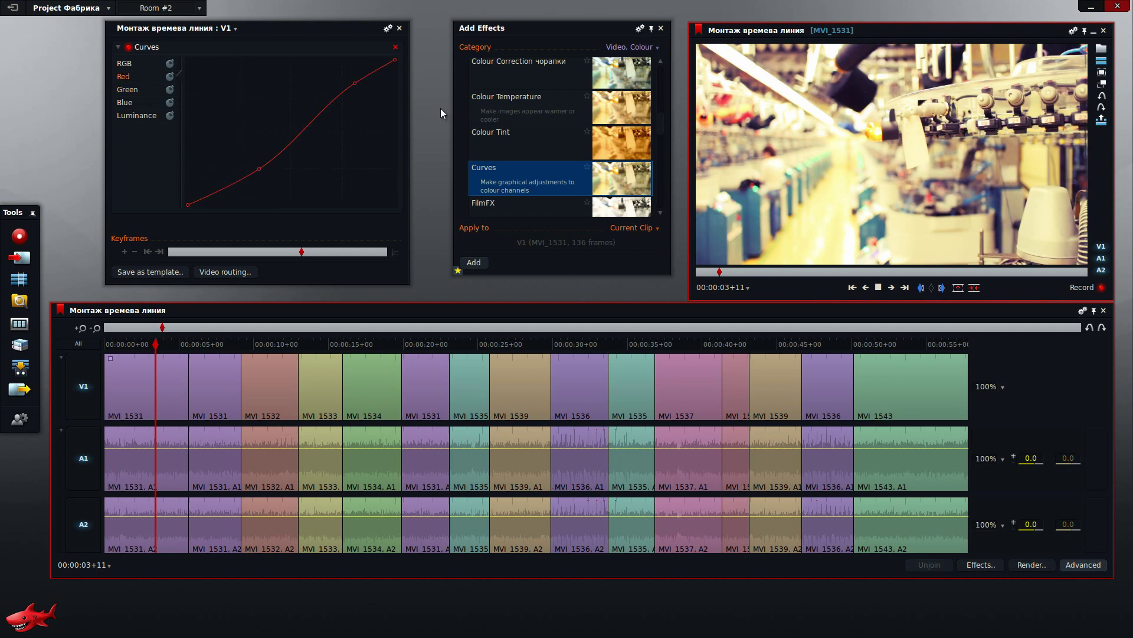
left_click_drag(353, 81, 350, 76)
- Replace the Curves effect on the first clip with Colour Correction
left_click(394, 50)
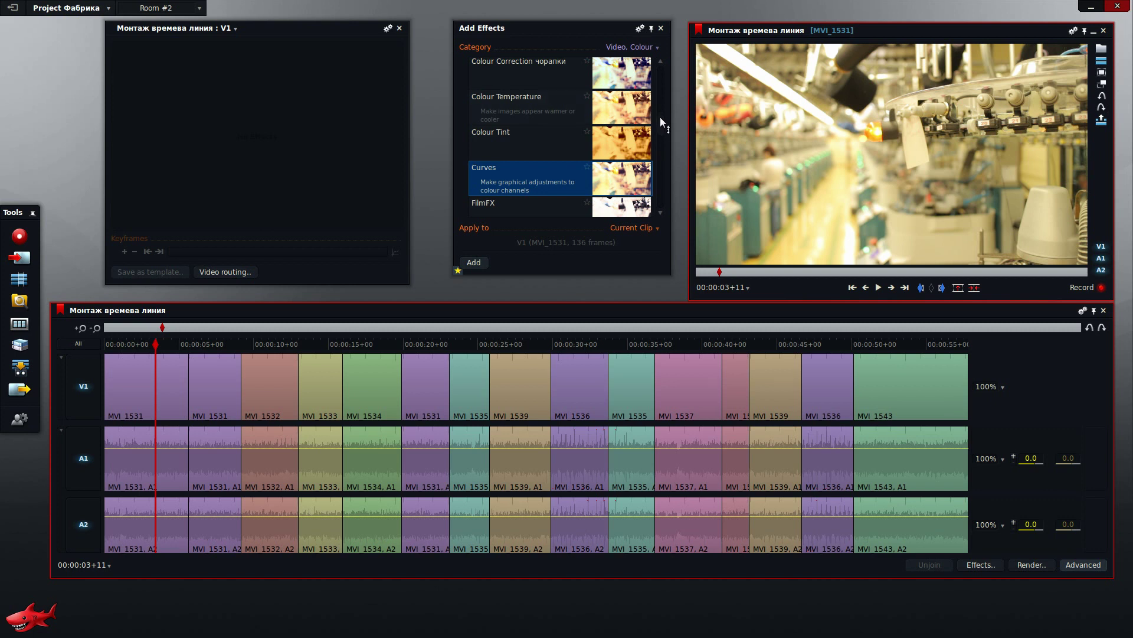
left_click_drag(660, 117, 663, 83)
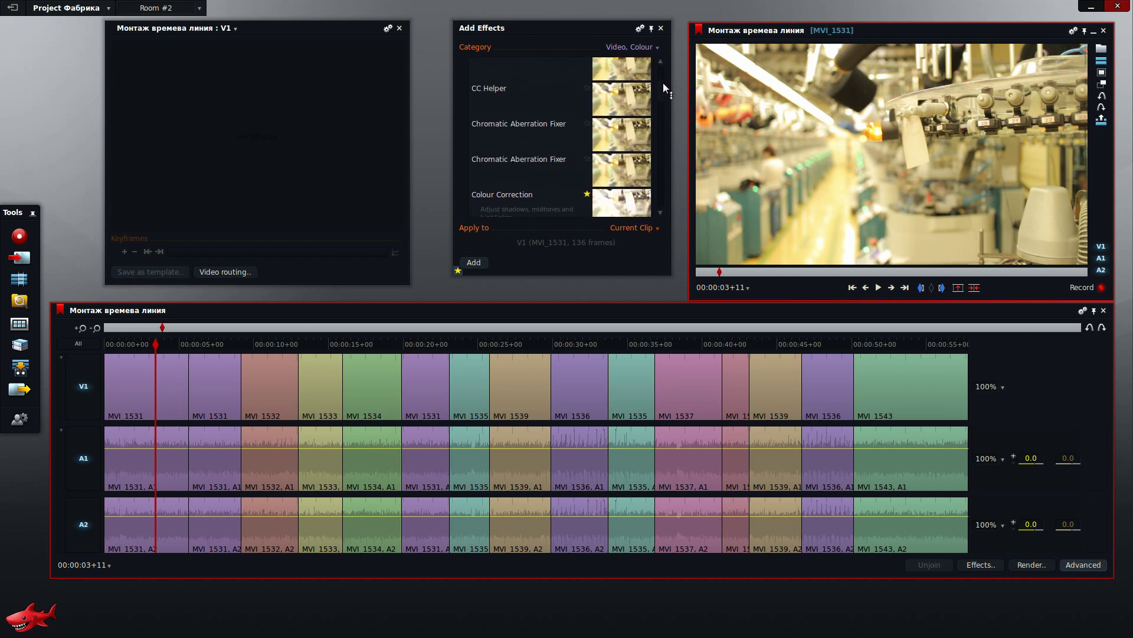
scroll(663, 83, "down", 2)
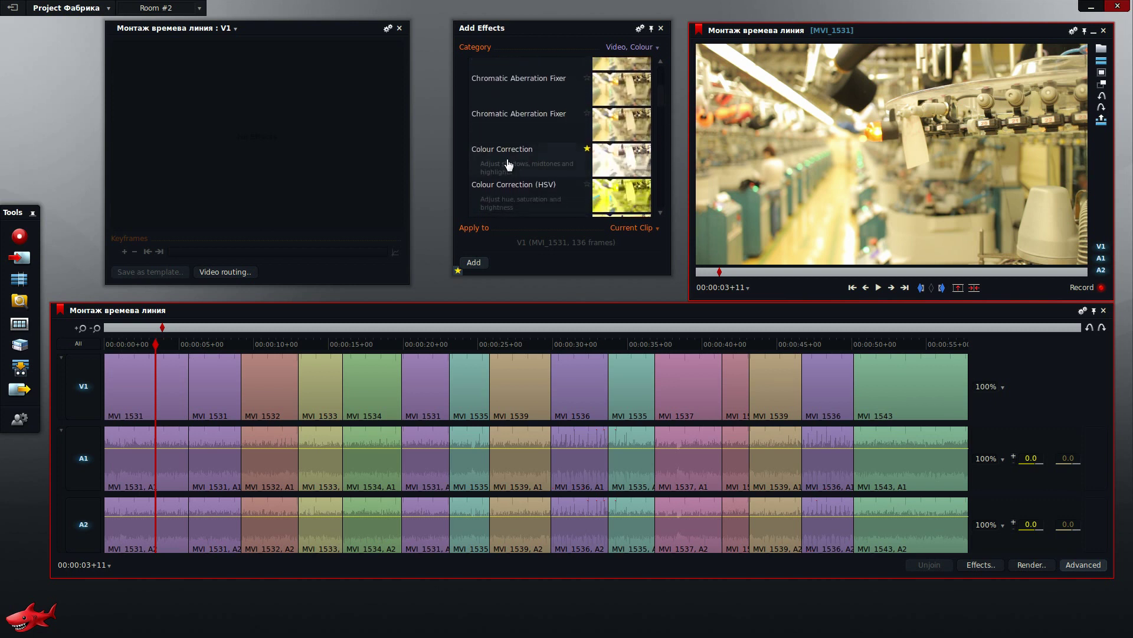
double_click(509, 164)
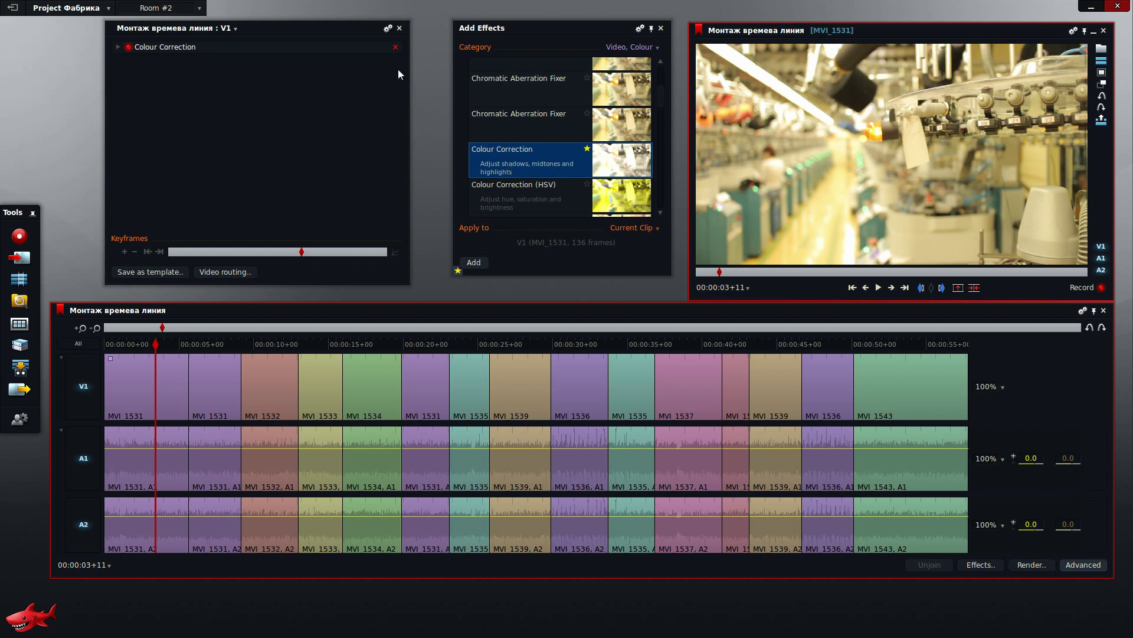
- Look through the Colour Correction settings and remove the effect from the first clip
left_click(118, 48)
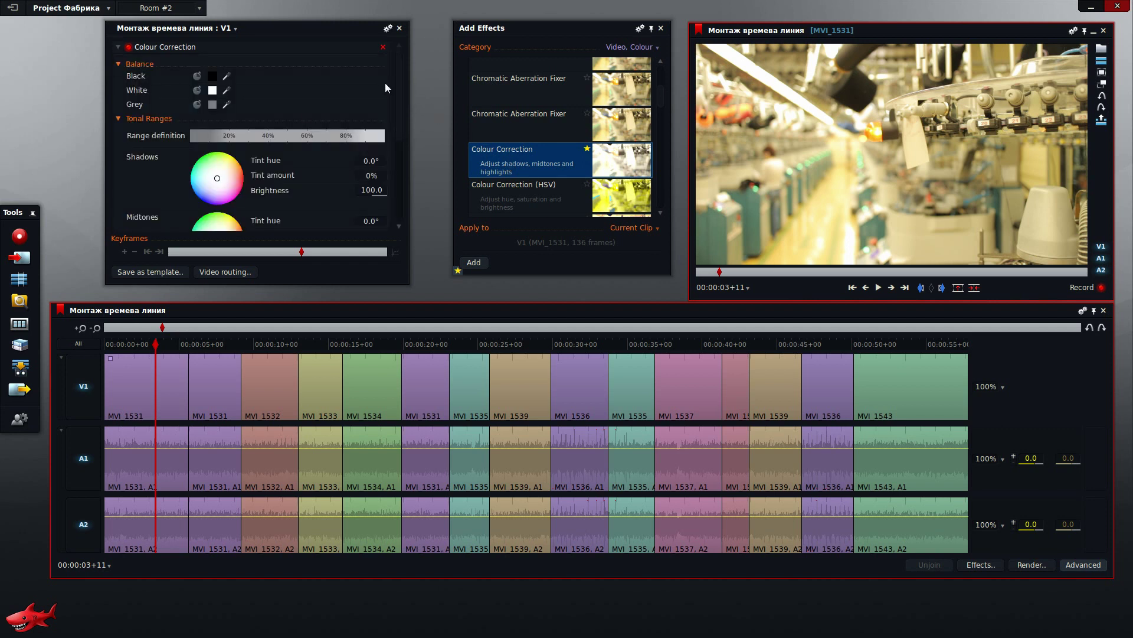
mouse_move(400, 88)
left_mouse_down()
mouse_move(406, 176)
mouse_move(402, 67)
left_mouse_up()
left_click(384, 48)
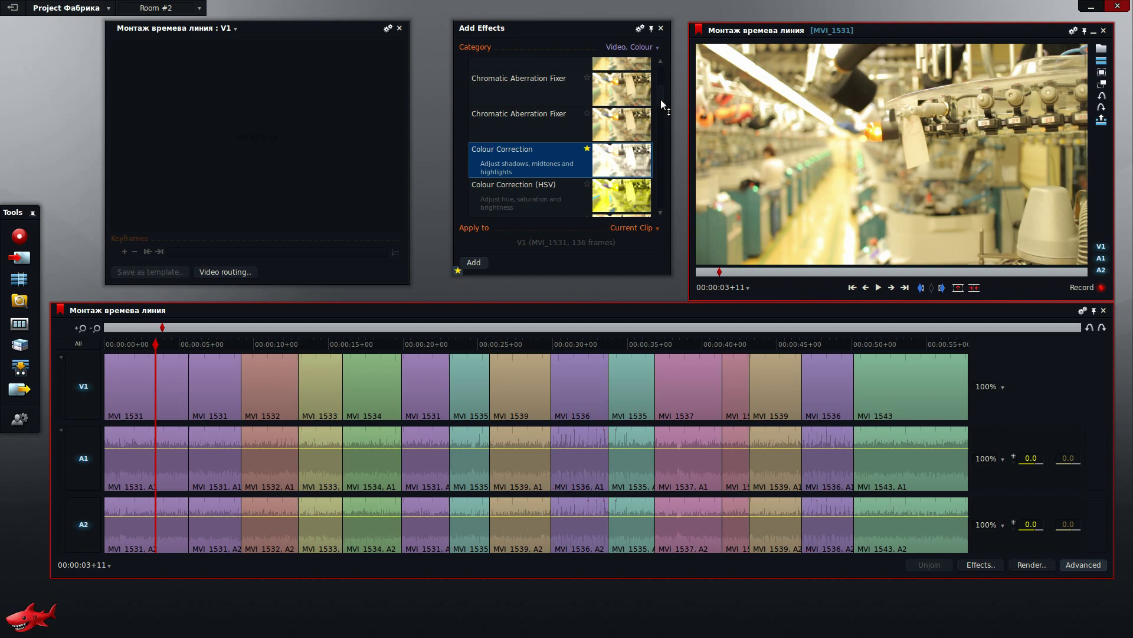
- Apply the Colour Correction (RGB) effect to the first clip
left_click_drag(661, 100, 660, 109)
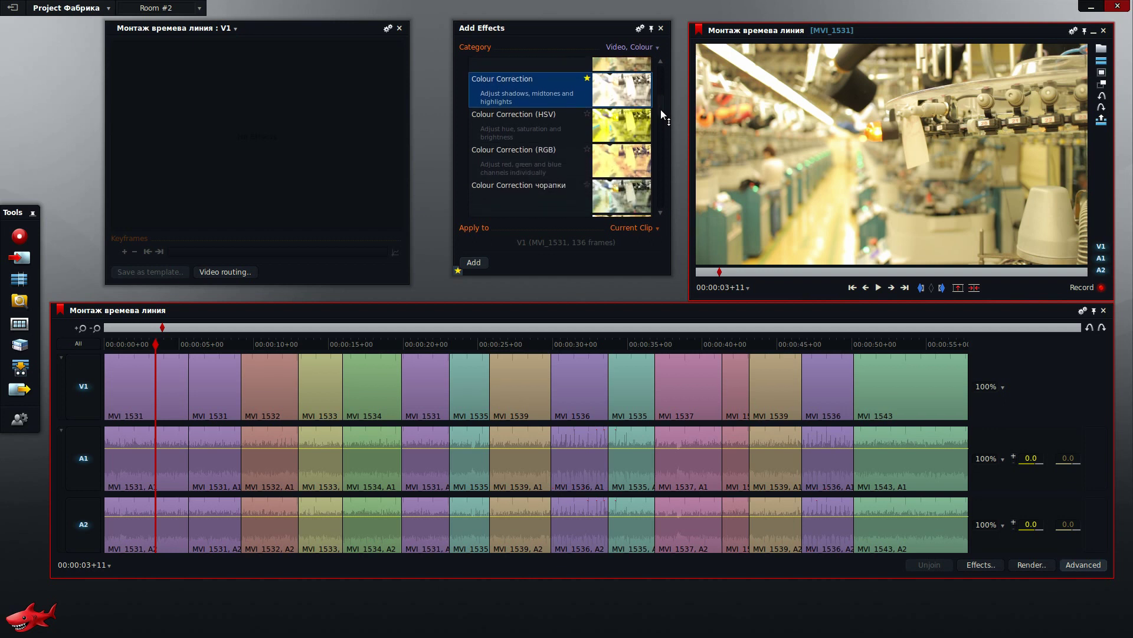
left_click(528, 152)
double_click(528, 153)
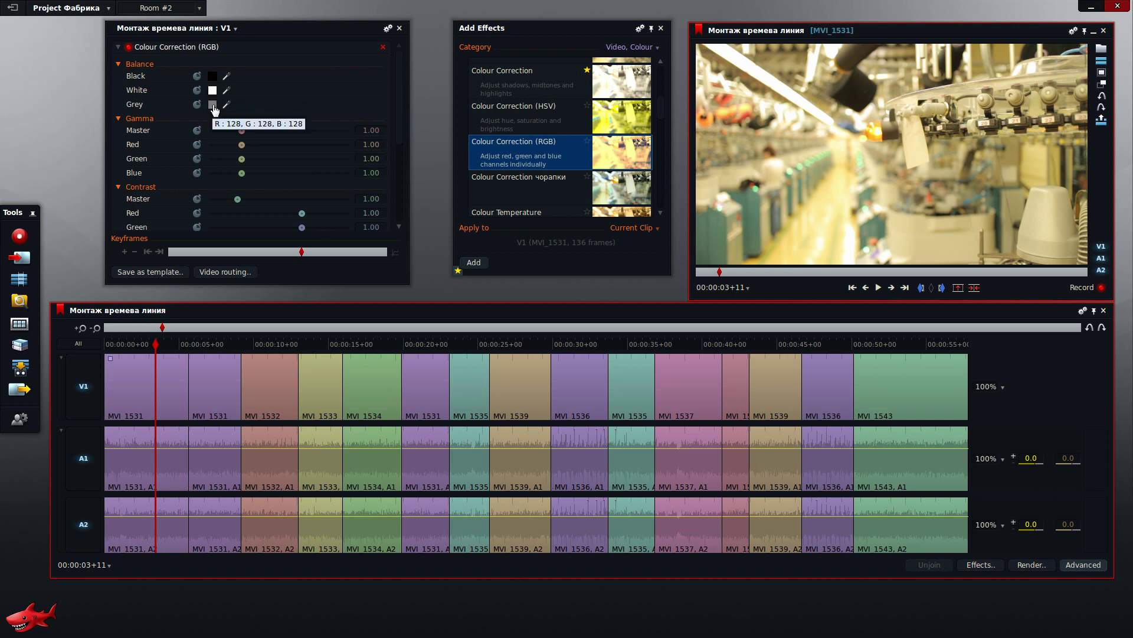
- Try sampling the effect's Black, White and Grey balance colours from the clip's picture and undo the picks
left_click(226, 76)
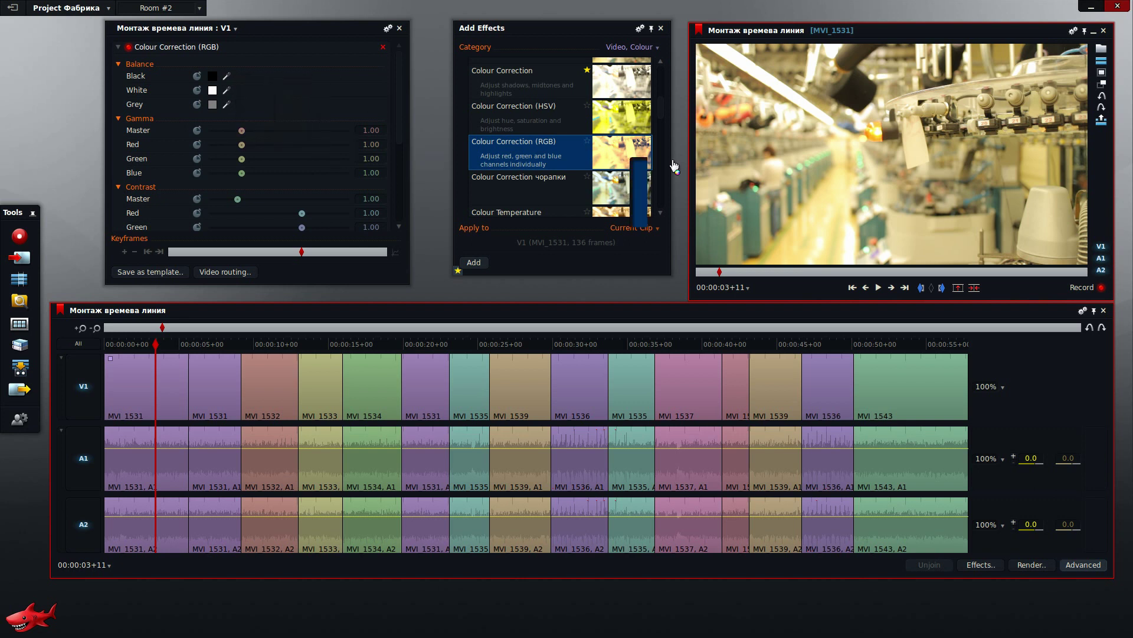
left_click(959, 58)
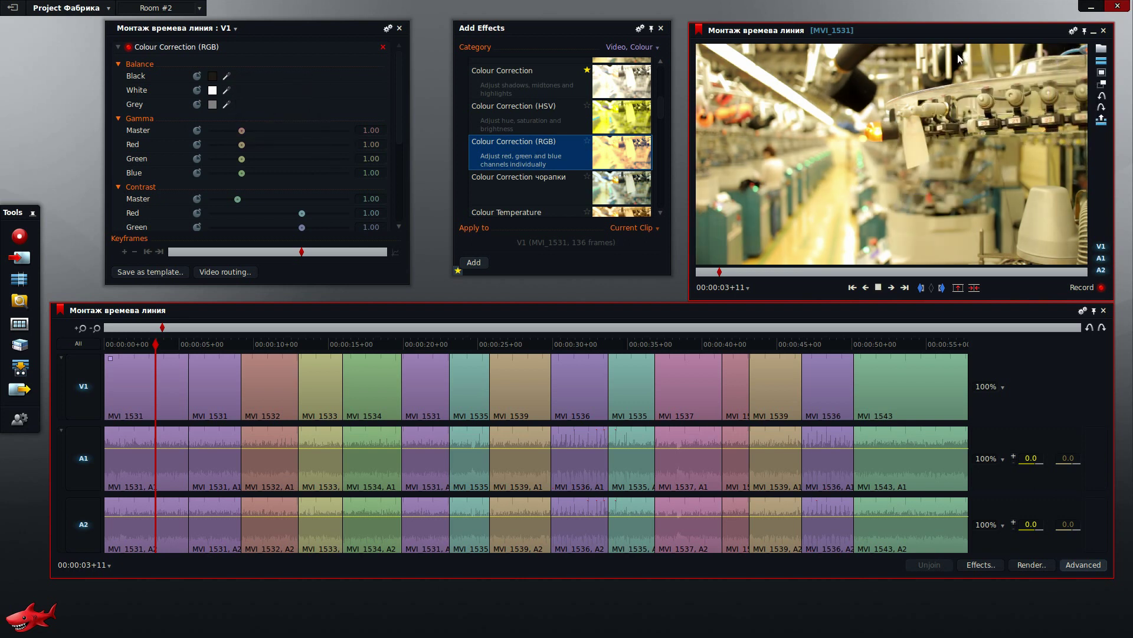
left_click(227, 92)
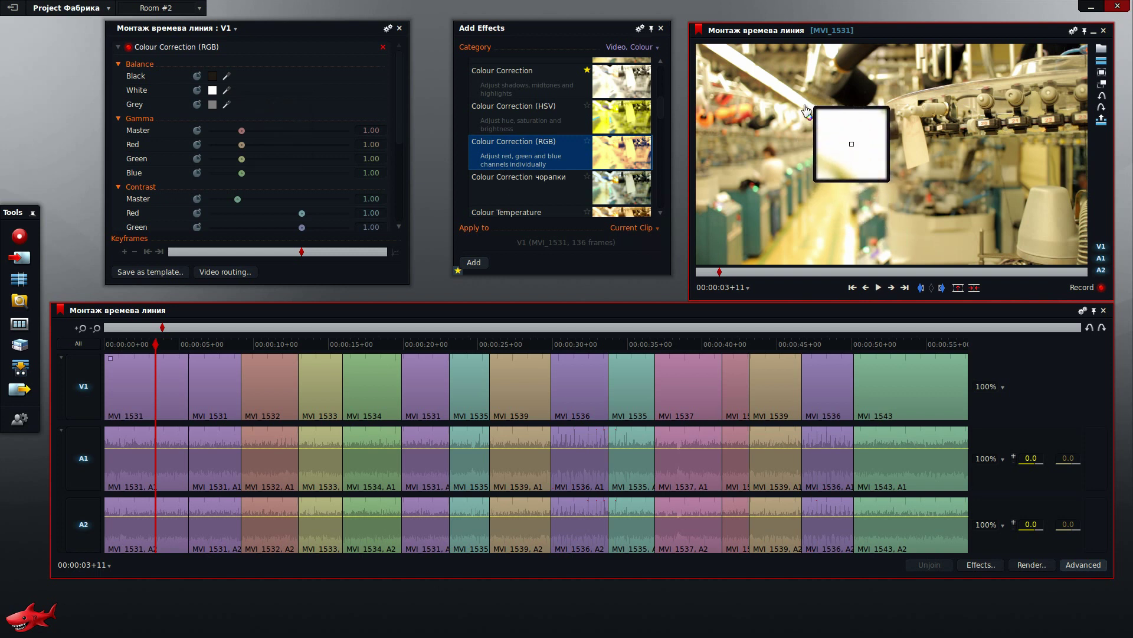
left_click(879, 288)
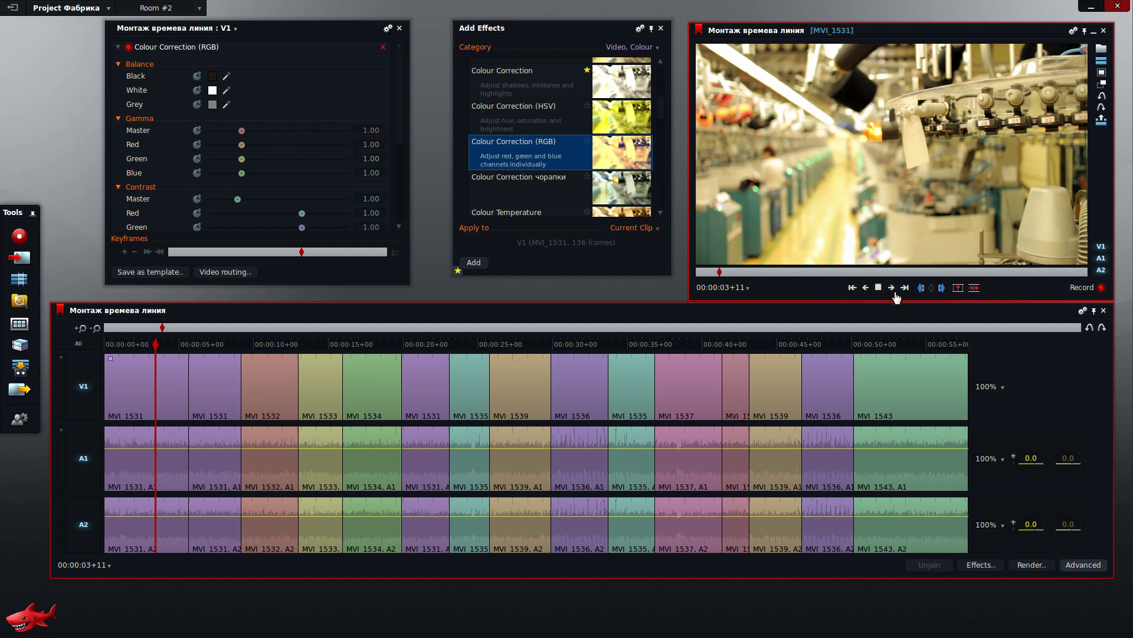
left_click(227, 105)
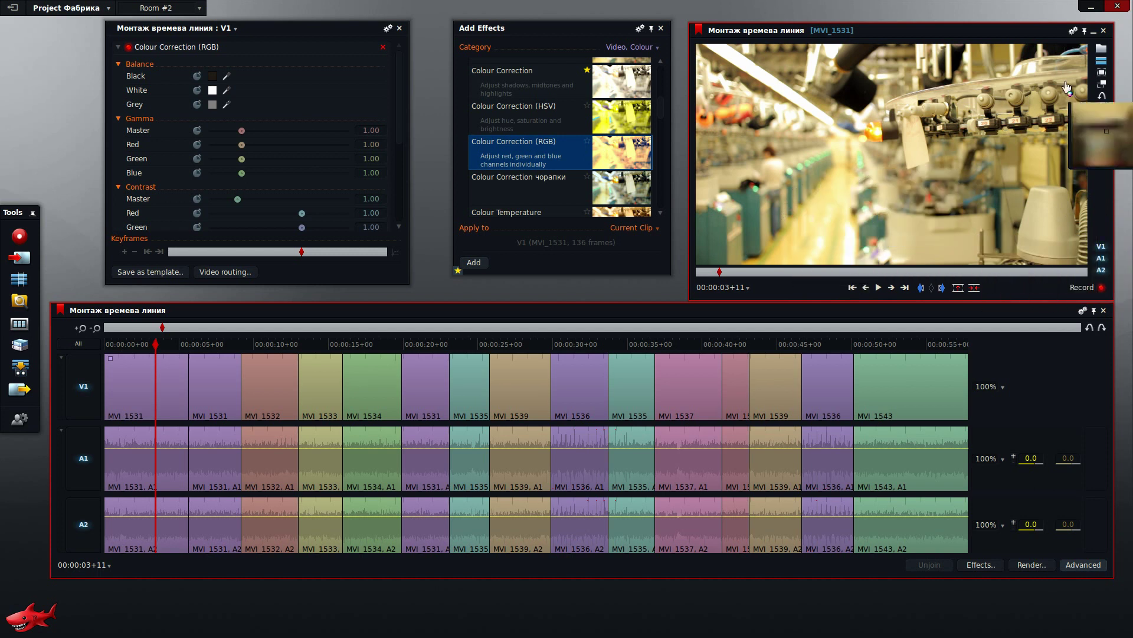
left_click(226, 95)
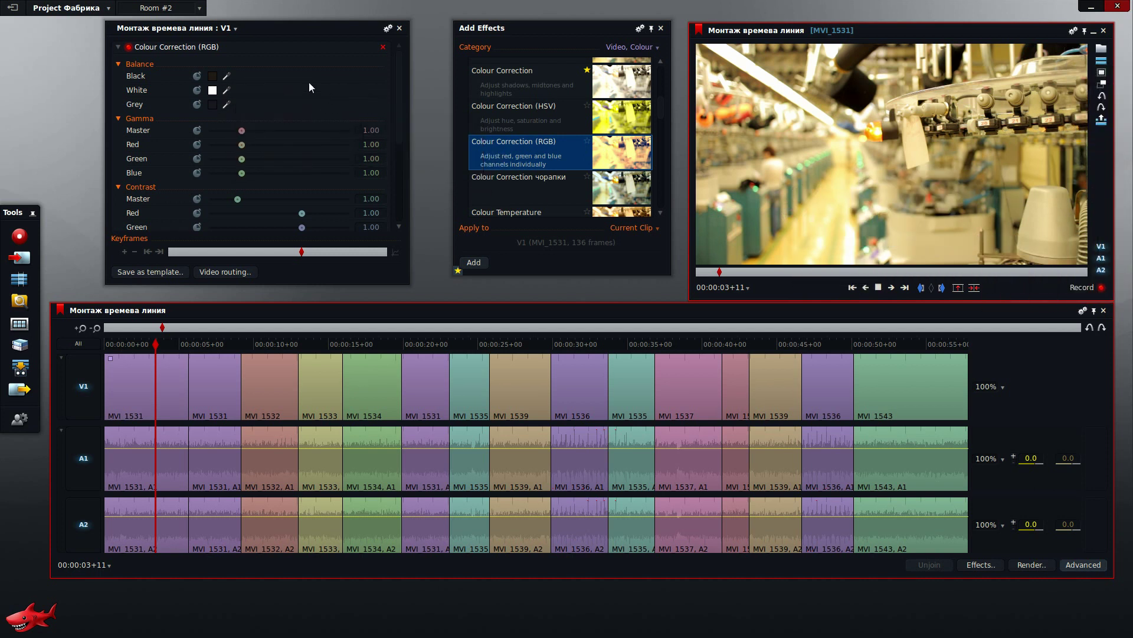
left_click(226, 108)
left_click(1090, 328)
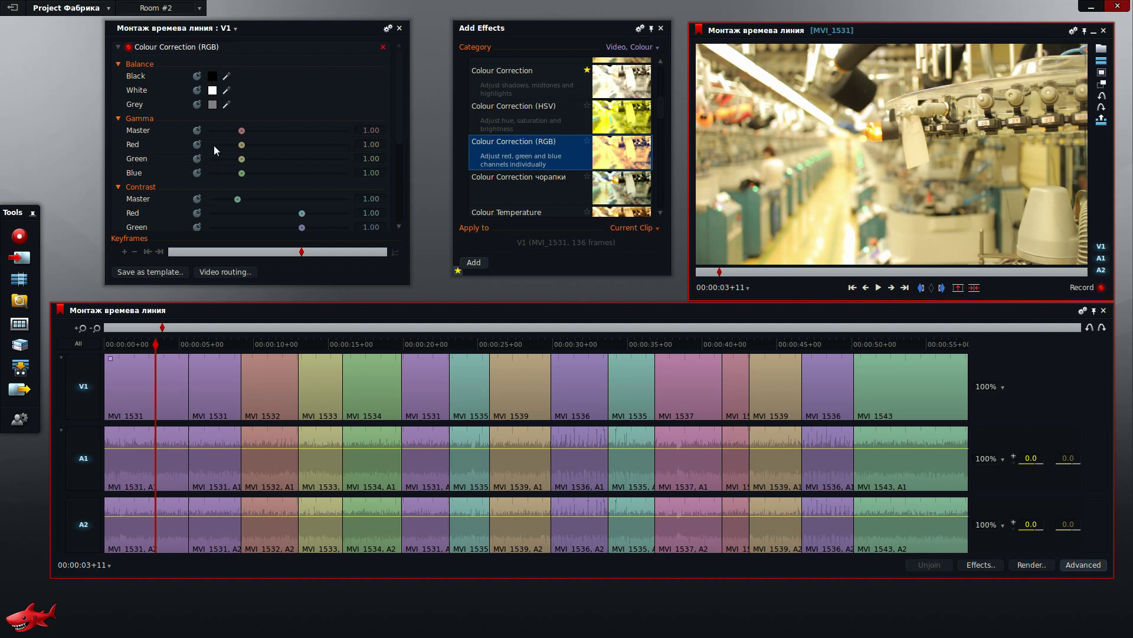
- Set Gain to Master 0.84, Red 0.94 and Green 0.98, and Brightness to Red -3.86%, Green -3.86% and Blue 1.29%
left_click_drag(398, 85, 380, 182)
mouse_move(244, 180)
left_mouse_down()
mouse_move(260, 180)
mouse_move(240, 180)
left_mouse_up()
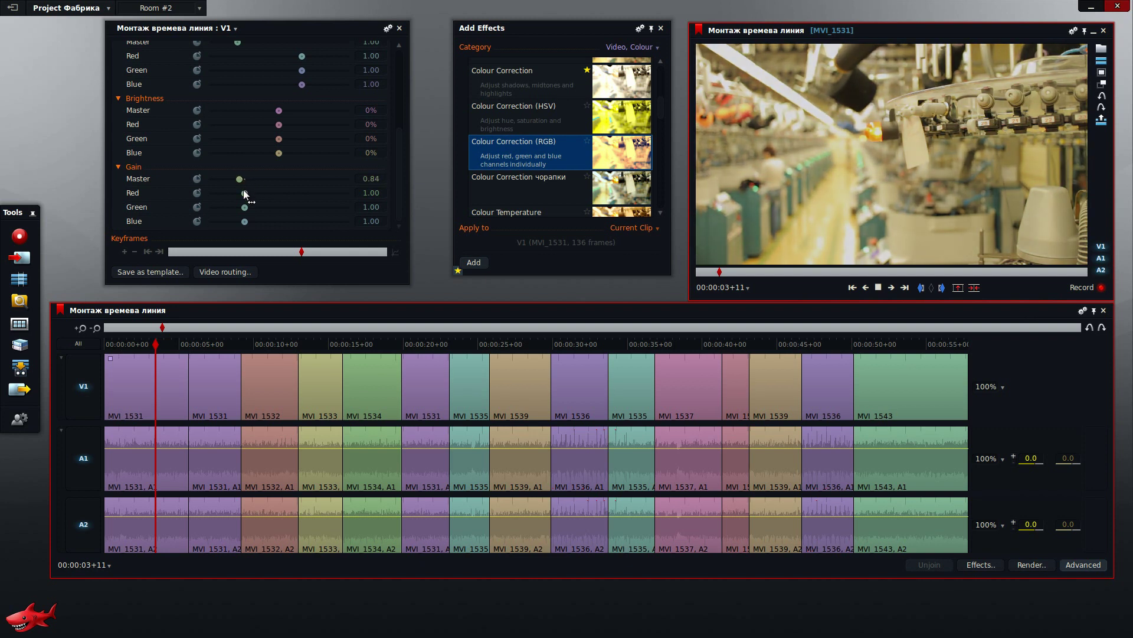
left_click_drag(243, 194, 244, 207)
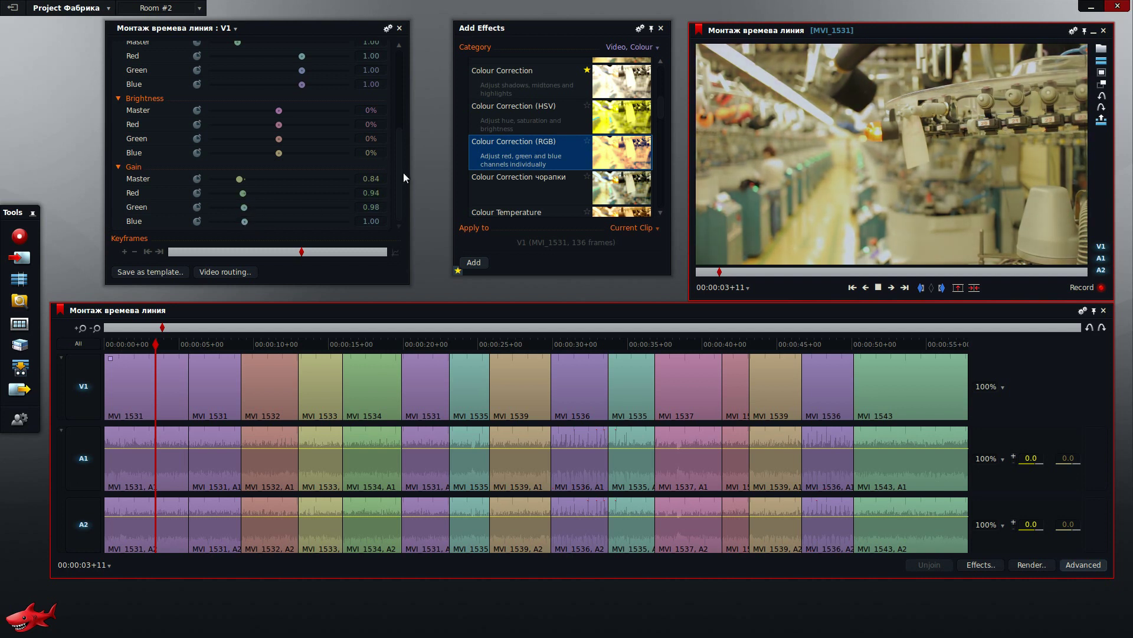
left_click_drag(403, 173, 400, 144)
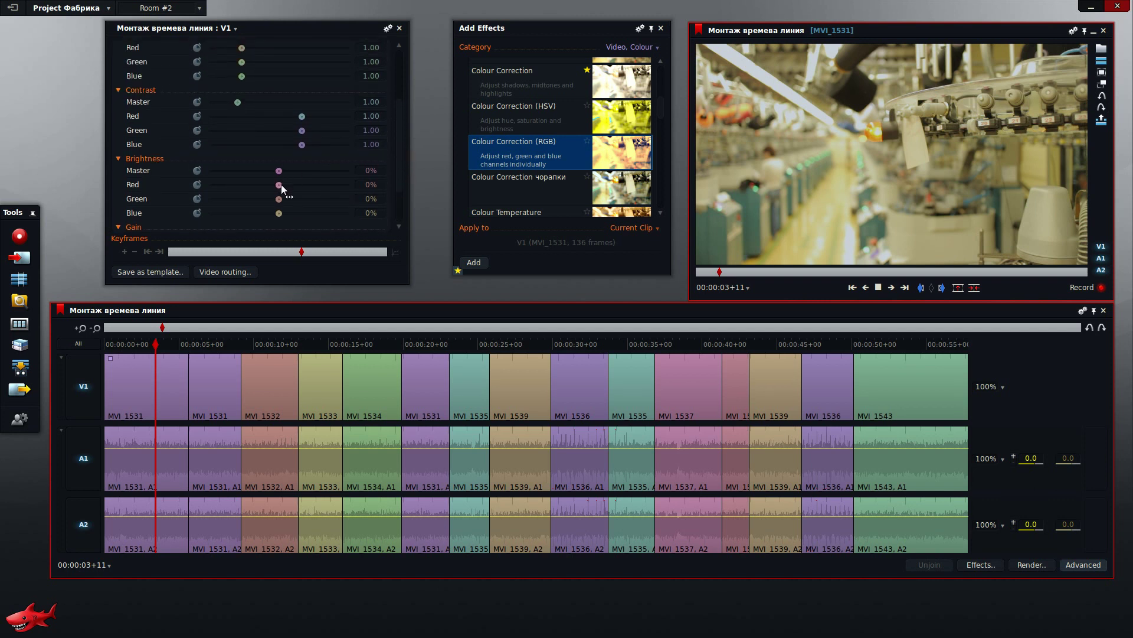
left_click_drag(281, 185, 281, 212)
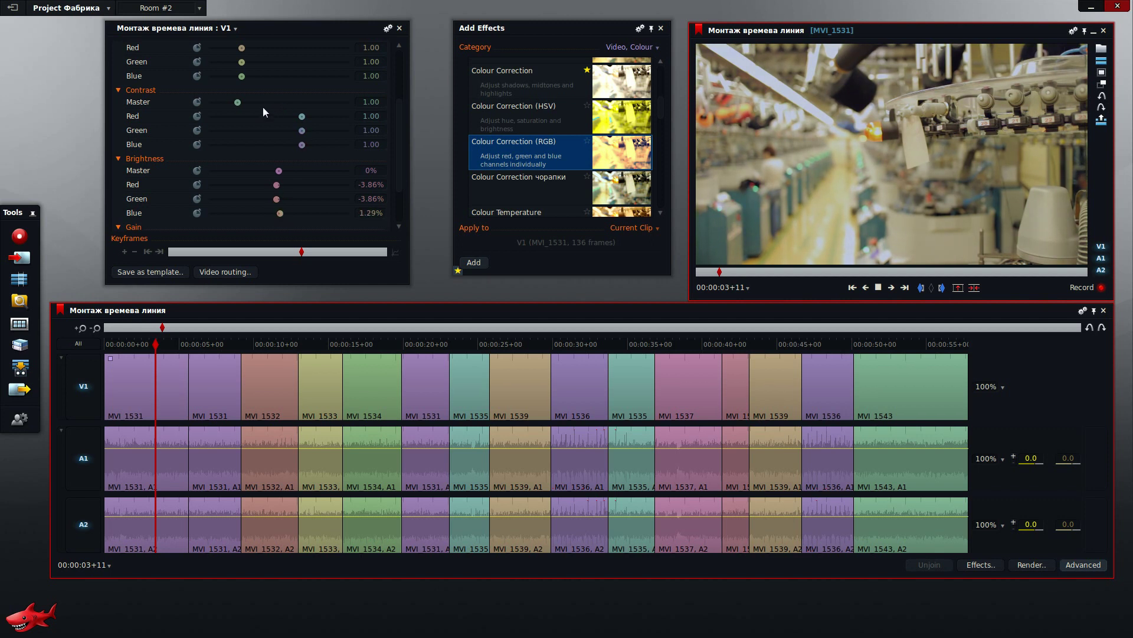
- Set Contrast to Master 1.29, Red 1.03, Green 0.98 and Blue 0.92, and Gamma to Red 0.84, Green 1.04 and Blue 1.22
left_click_drag(241, 106, 304, 130)
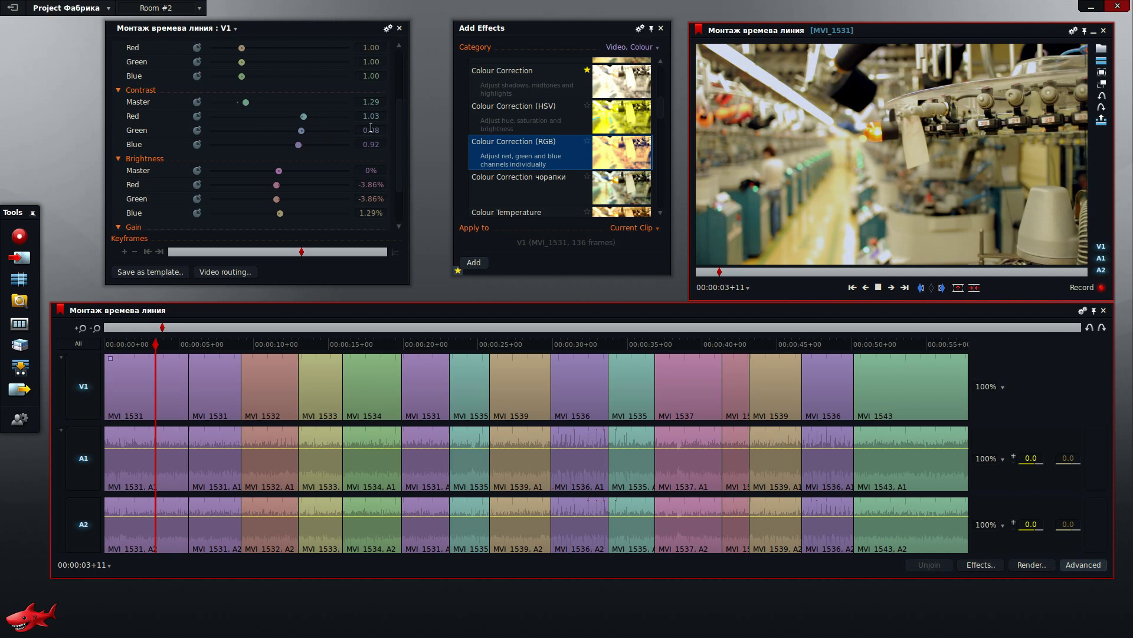
left_click_drag(398, 119, 402, 84)
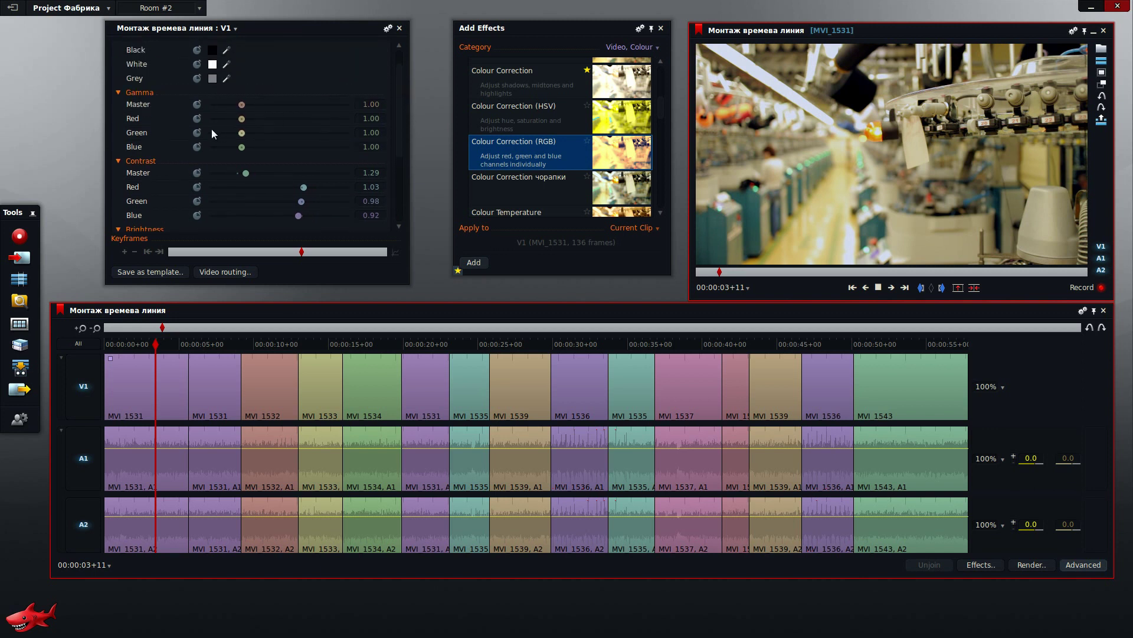
left_click_drag(241, 120, 255, 149)
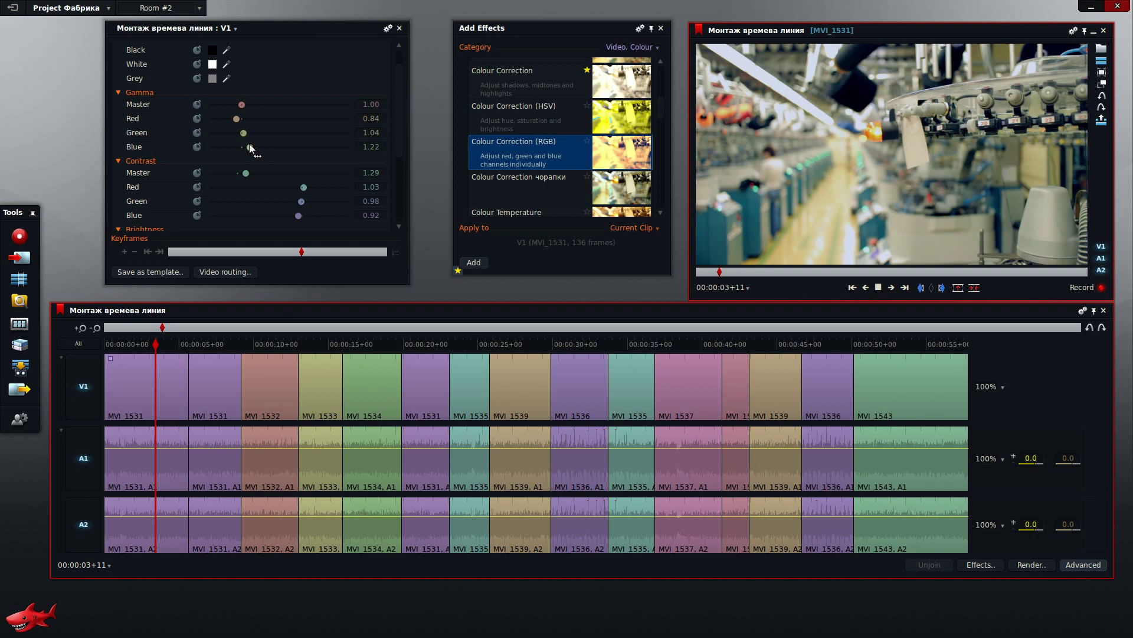
- Compare the first clip with and without the RGB correction by bypassing and re-enabling the effect
scroll(398, 109, "up", 1)
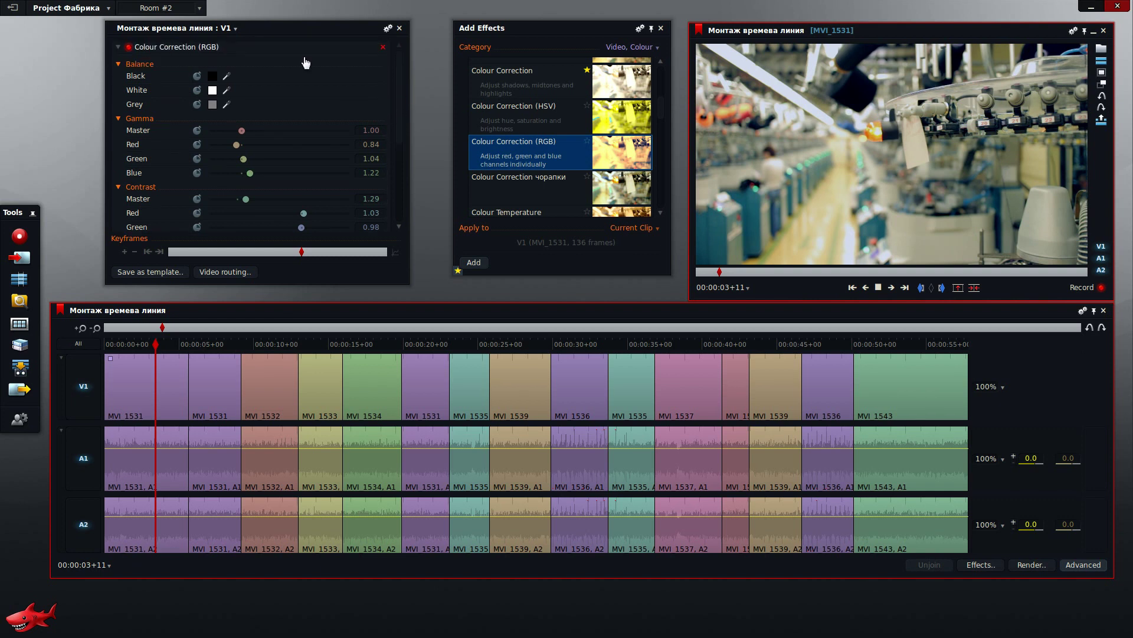
left_click(128, 48)
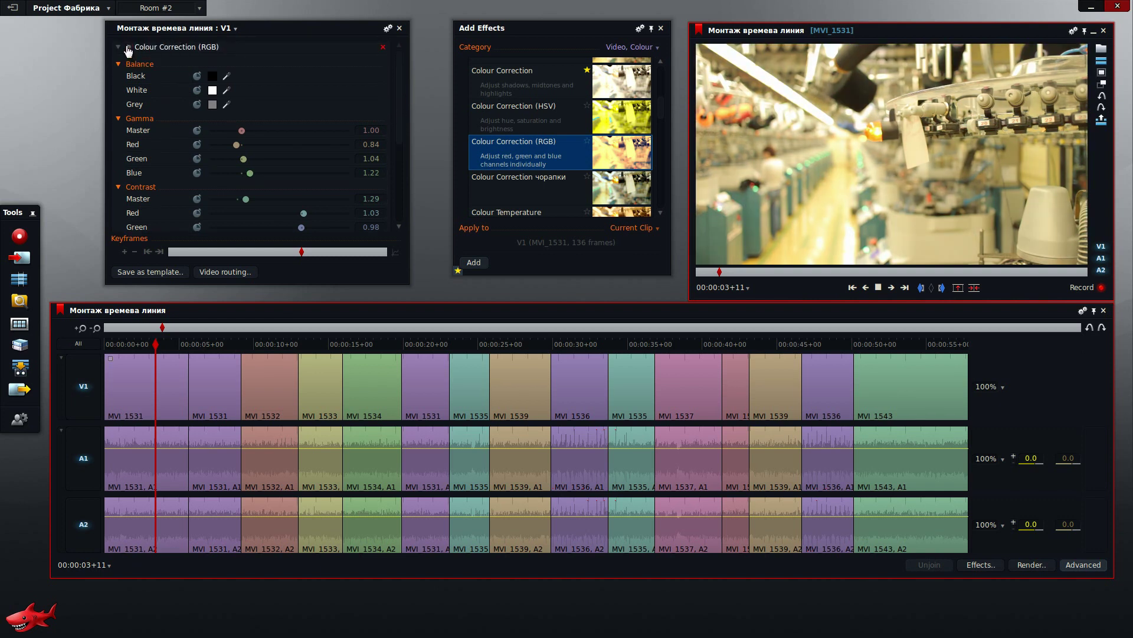
left_click(128, 48)
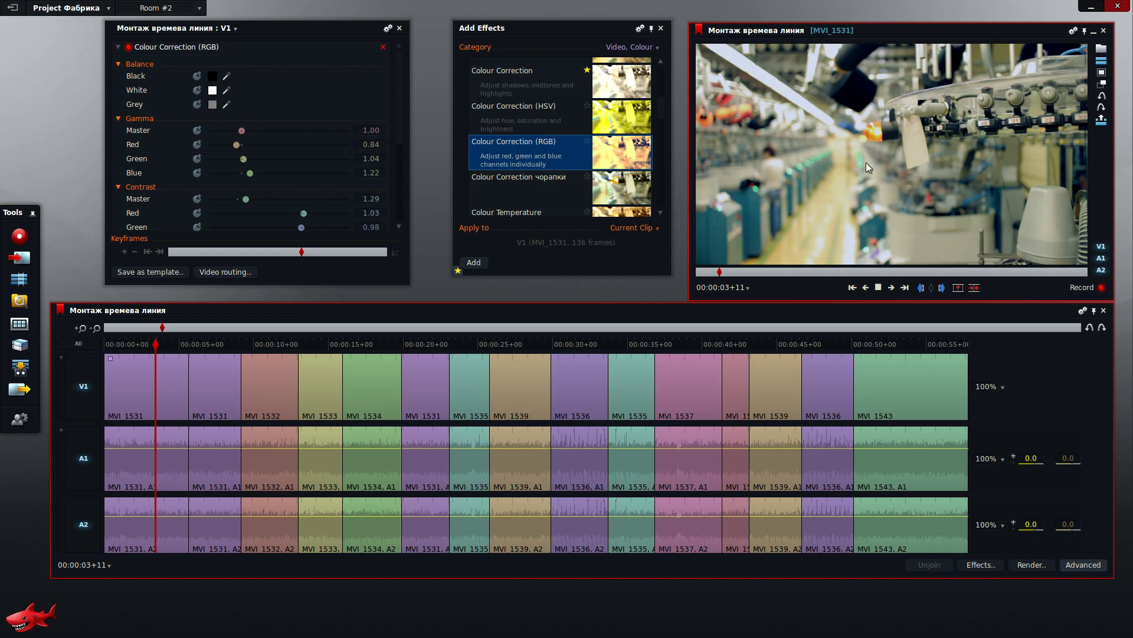
mouse_move(399, 87)
left_mouse_down()
mouse_move(405, 166)
mouse_move(390, 76)
left_mouse_up()
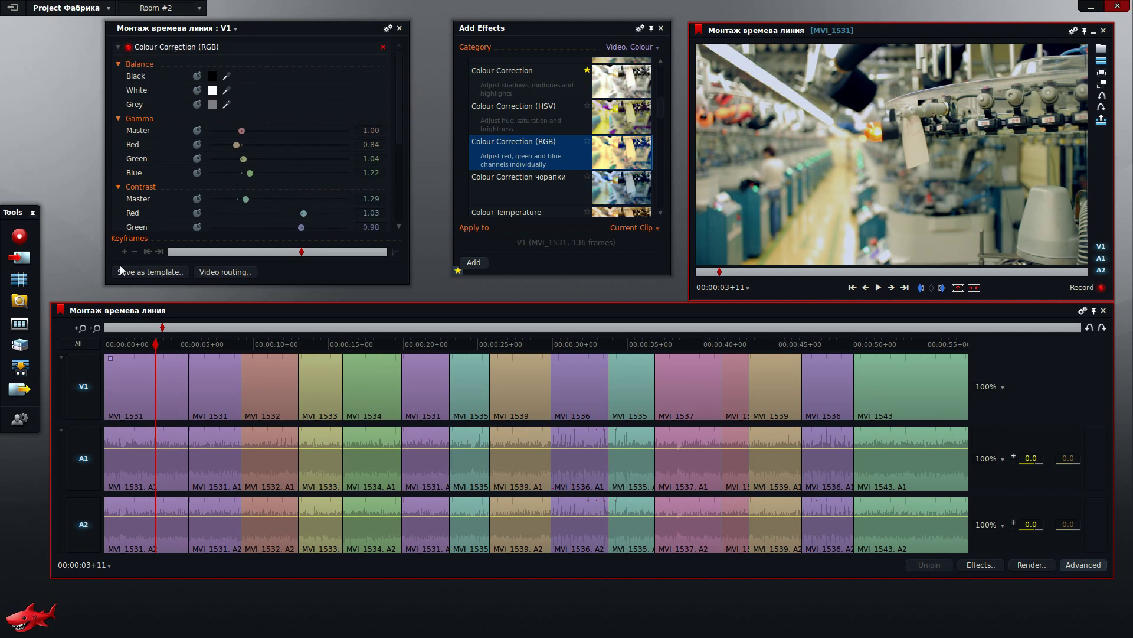
- Save the adjusted effect as a template named "Colour Correction Чорапи" and collapse the effect's settings
left_click(145, 272)
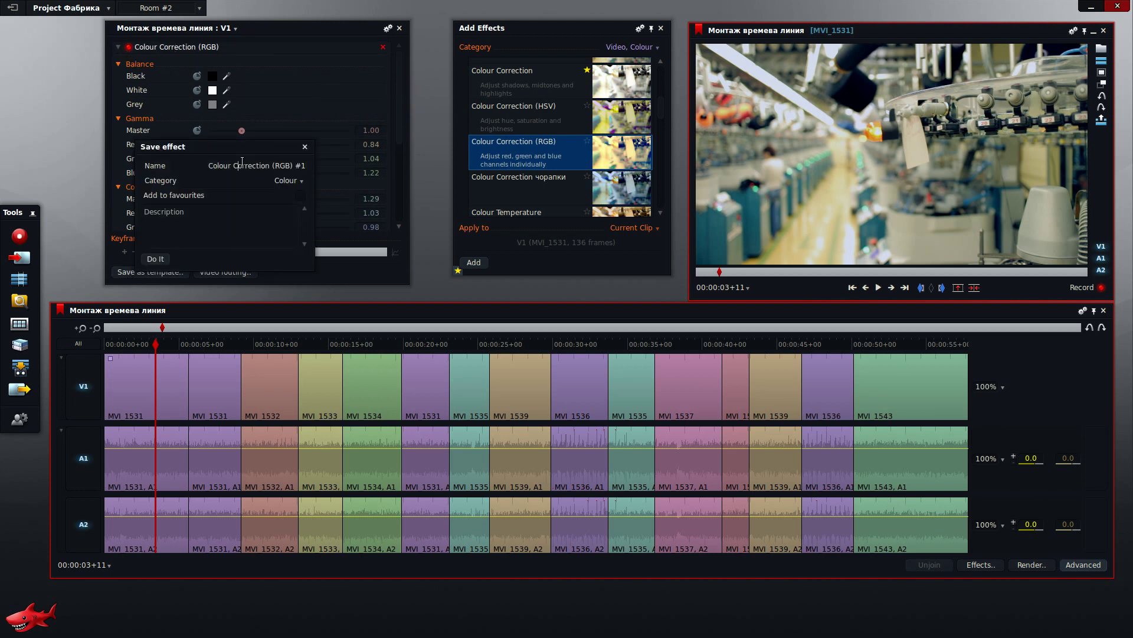
left_click_drag(273, 165, 325, 169)
type("Co")
key("BackSpace")
key("BackSpace")
type("чорапи")
left_click(145, 260)
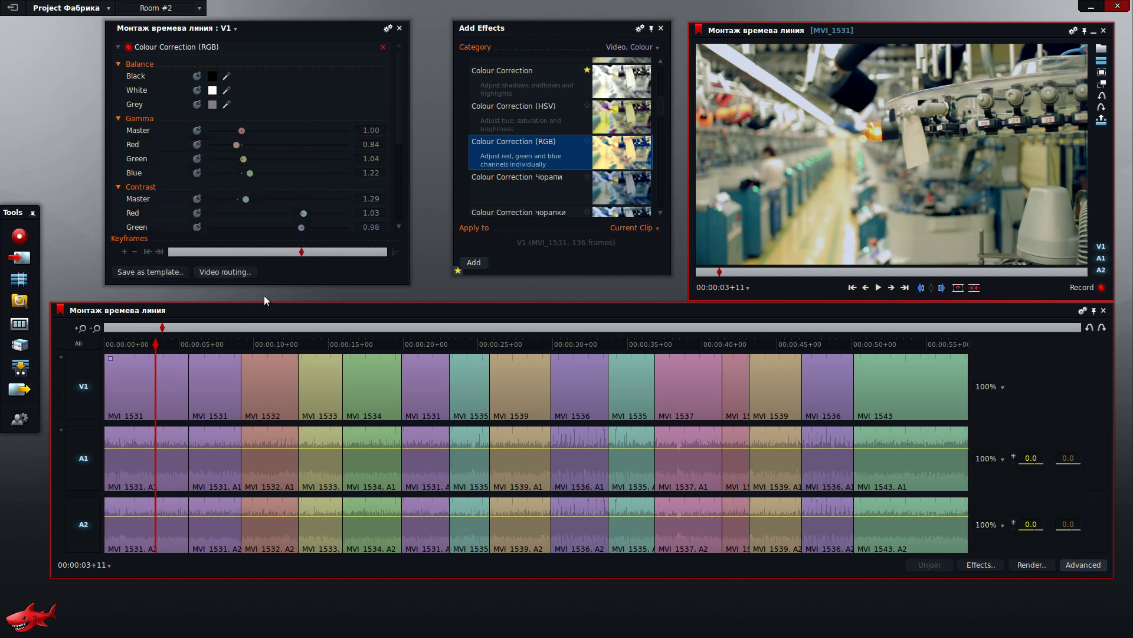
left_click(118, 65)
left_click(118, 47)
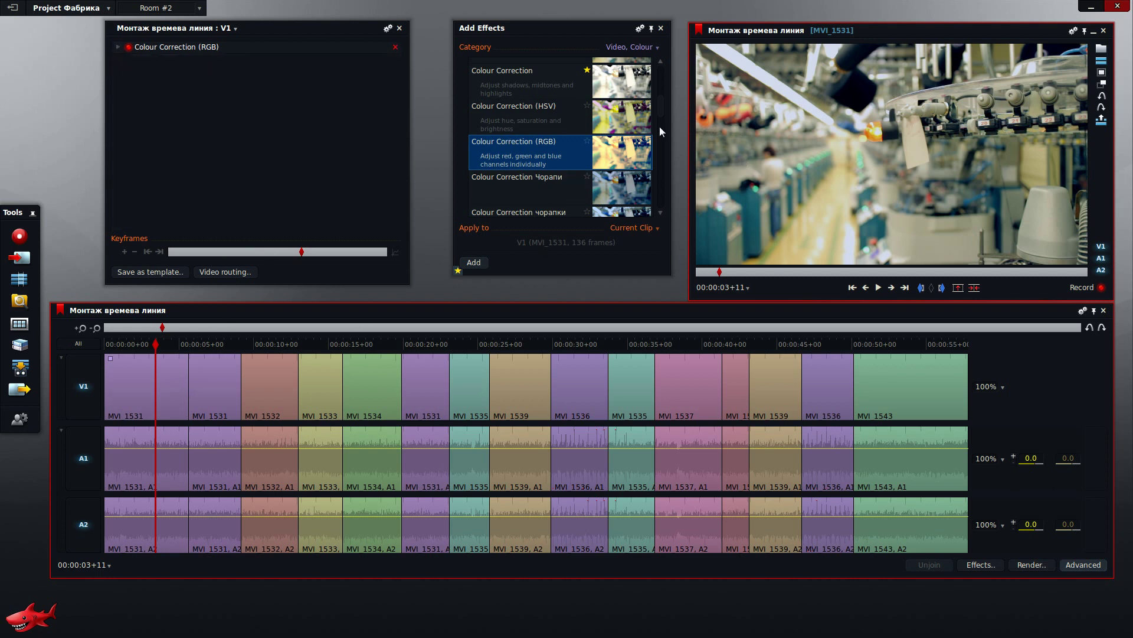
- Mark the Colour Correction Чорапи template as a favourite and list the Favourites category of video effects
mouse_move(660, 100)
left_mouse_down()
mouse_move(660, 72)
mouse_move(660, 111)
mouse_move(660, 101)
left_mouse_up()
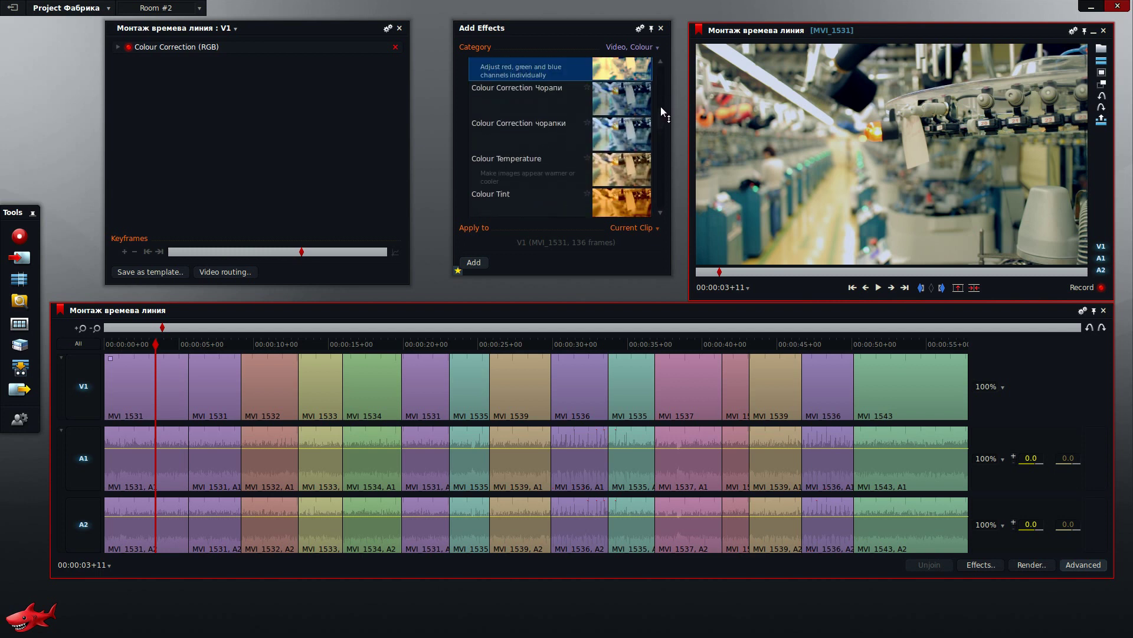
left_click(544, 99)
left_click(587, 88)
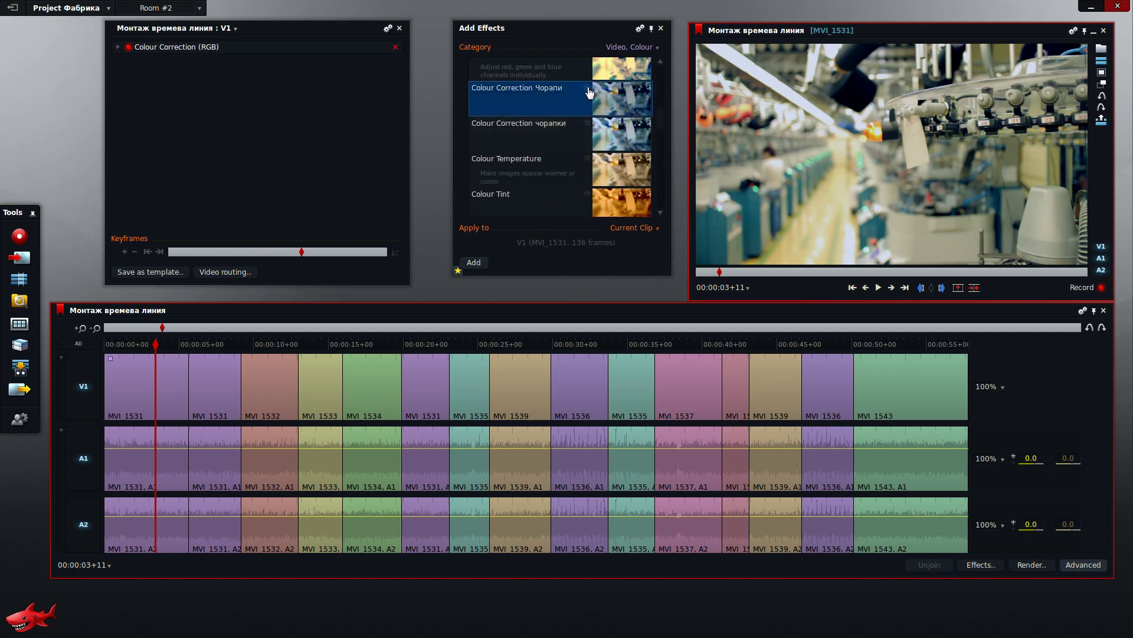
left_click(645, 48)
left_click(636, 71)
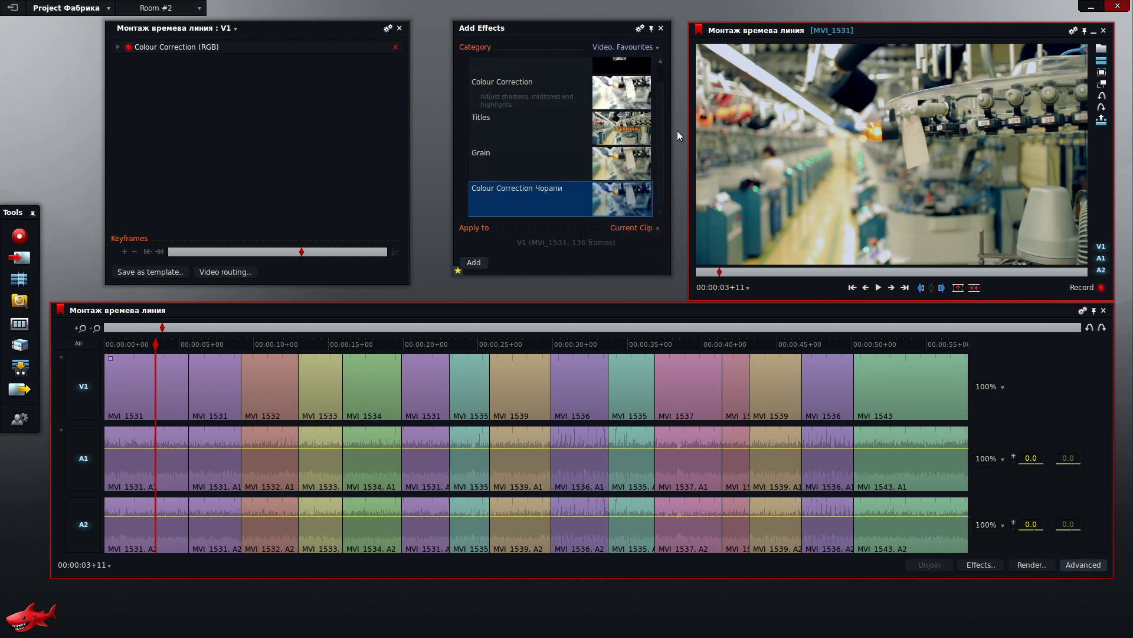
mouse_move(661, 102)
left_mouse_down()
mouse_move(663, 80)
mouse_move(662, 97)
left_mouse_up()
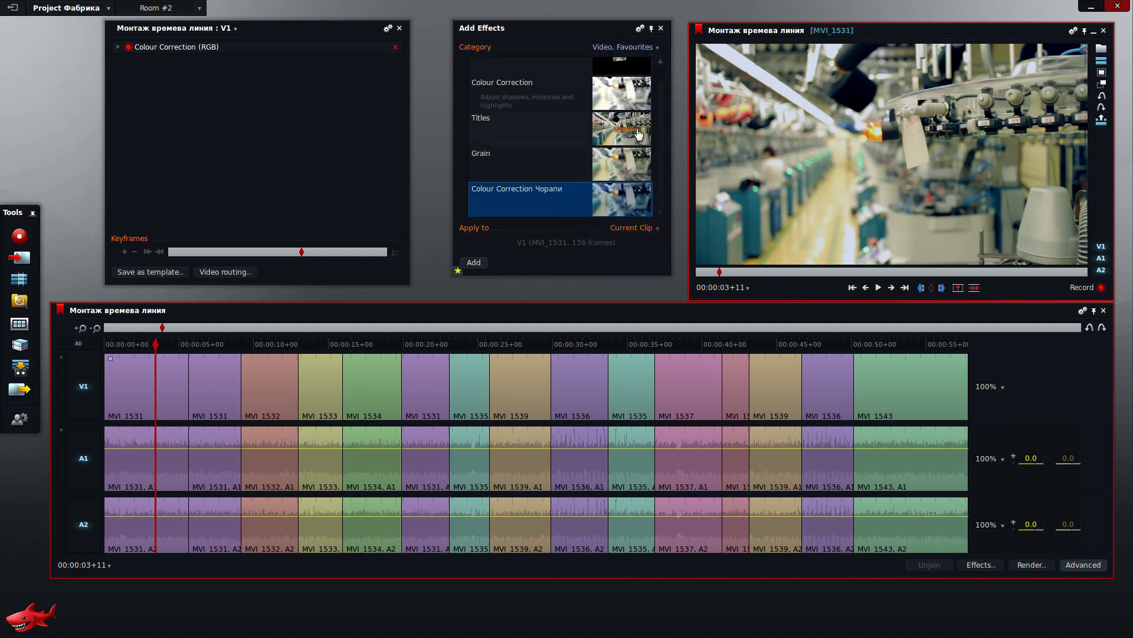
- Close the effect settings and apply the Colour Correction Чорапи template to the second through sixth clips on V1
left_click(399, 28)
left_click(212, 342)
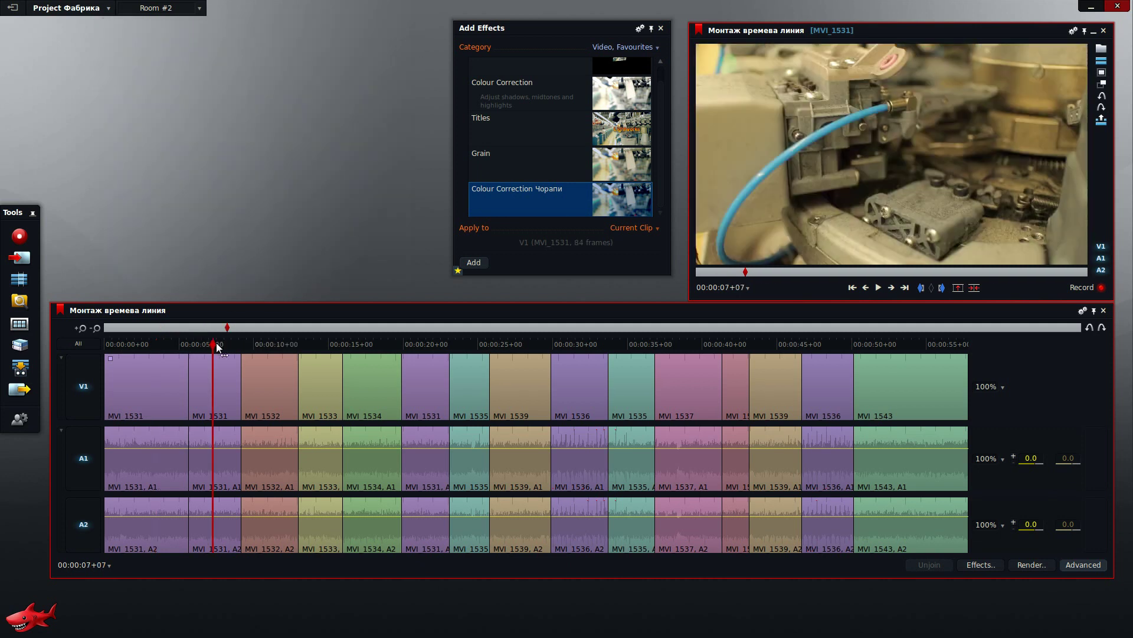
left_click_drag(509, 212, 209, 375)
mouse_move(523, 190)
left_mouse_down()
mouse_move(499, 235)
mouse_move(260, 393)
mouse_move(299, 372)
mouse_move(263, 373)
left_mouse_up()
left_click_drag(529, 201, 328, 391)
mouse_move(534, 205)
left_mouse_down()
mouse_move(392, 393)
mouse_move(373, 384)
left_mouse_up()
left_click_drag(518, 208, 420, 387)
- Apply the Colour Correction Чорапи template to the remaining V1 clips, through the last clip, MVI_1543
mouse_move(525, 207)
left_mouse_down()
mouse_move(528, 236)
mouse_move(472, 390)
mouse_move(524, 389)
mouse_move(589, 355)
mouse_move(582, 388)
mouse_move(640, 366)
mouse_move(631, 385)
left_mouse_up()
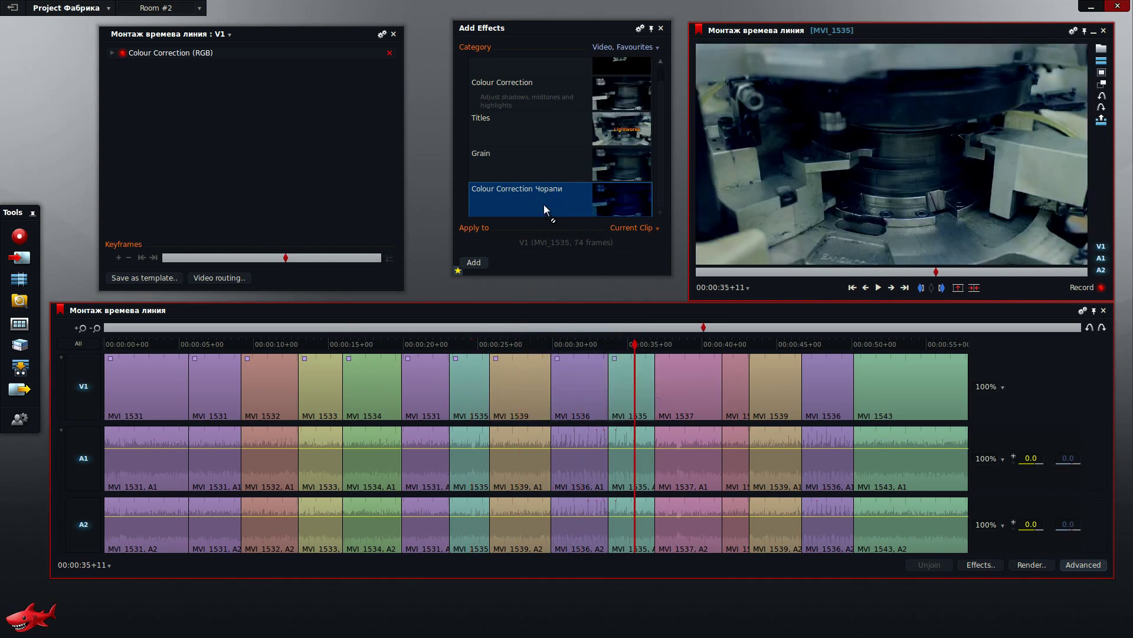
mouse_move(544, 203)
left_mouse_down()
mouse_move(674, 381)
mouse_move(684, 388)
mouse_move(717, 345)
mouse_move(728, 377)
mouse_move(791, 387)
mouse_move(782, 391)
left_mouse_up()
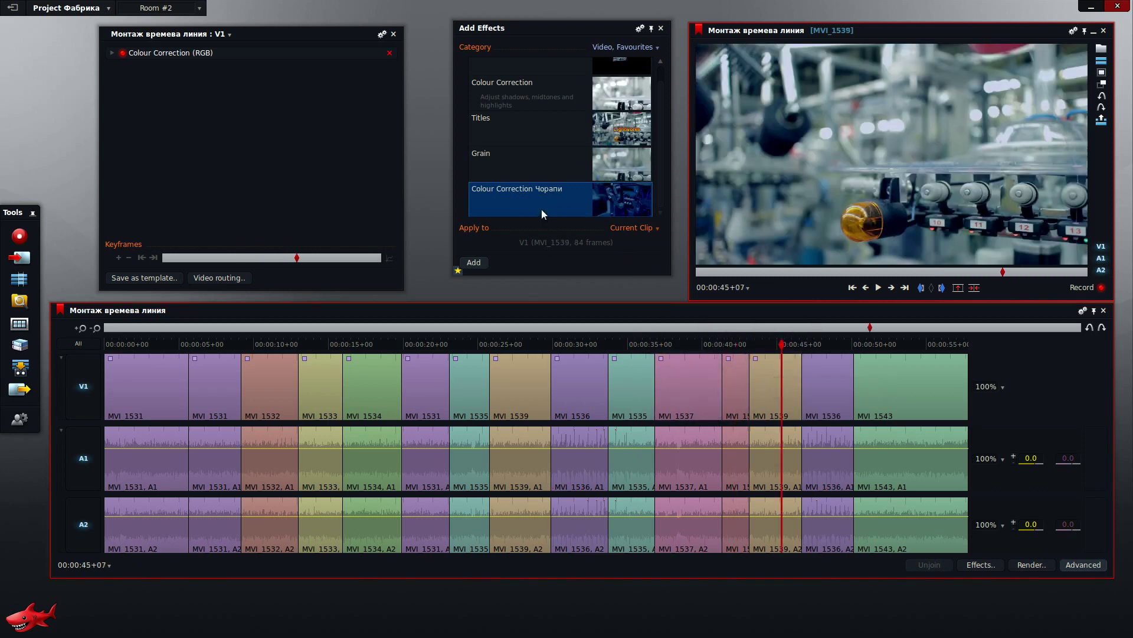
left_click_drag(541, 209, 825, 385)
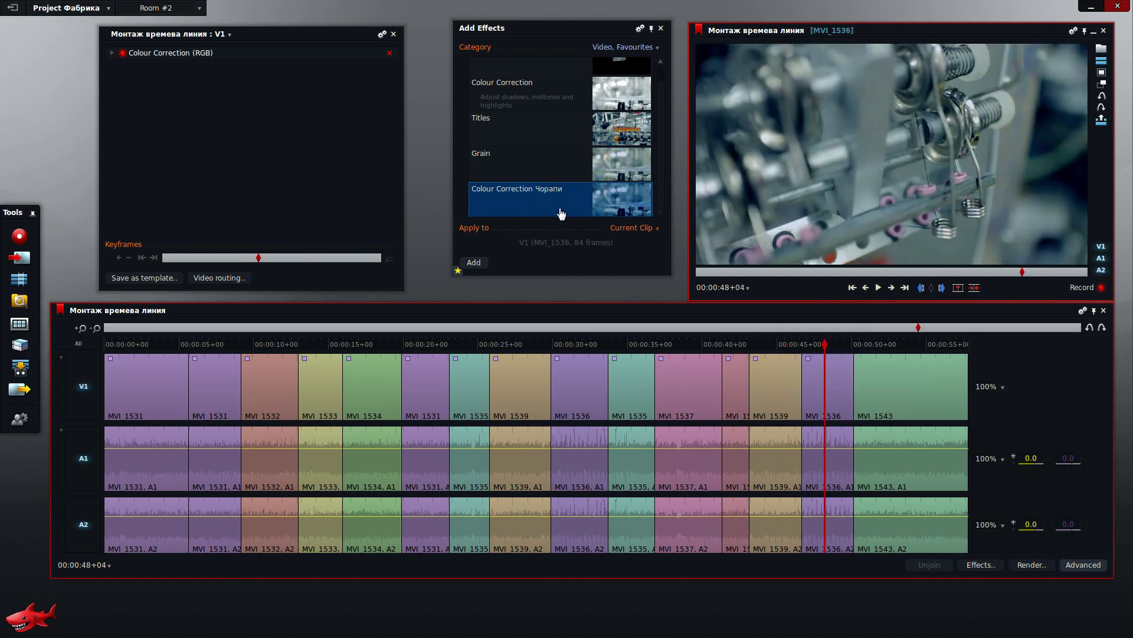
left_click_drag(524, 195, 885, 393)
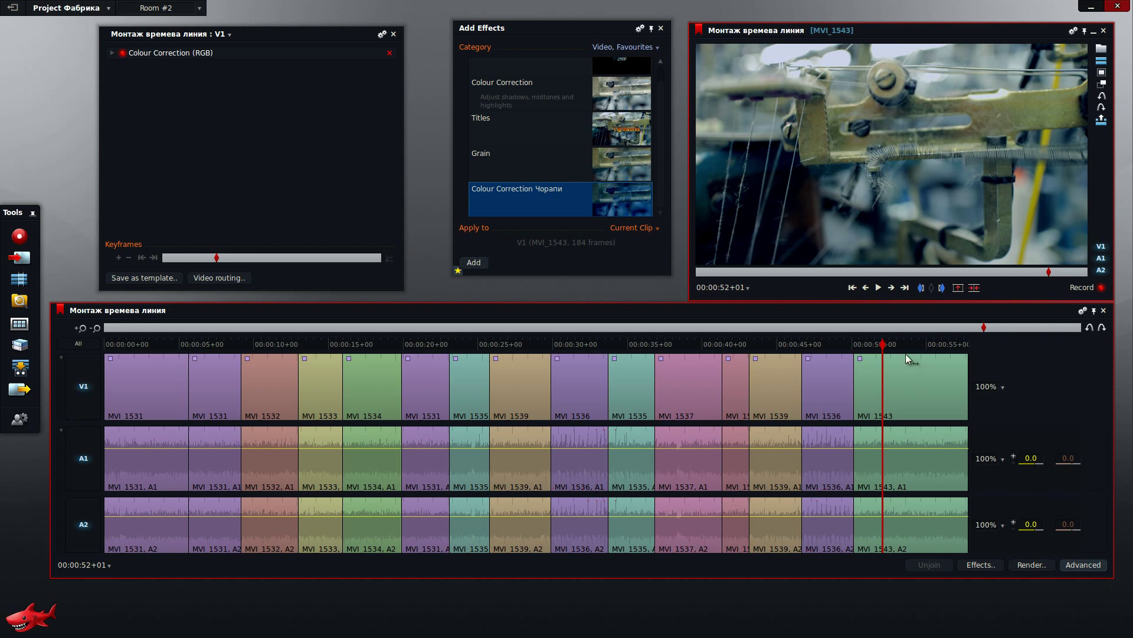
- Compare the last clip, MVI_1543, with and without its colour correction by bypassing and re-enabling the effect
left_click_drag(889, 347, 914, 348)
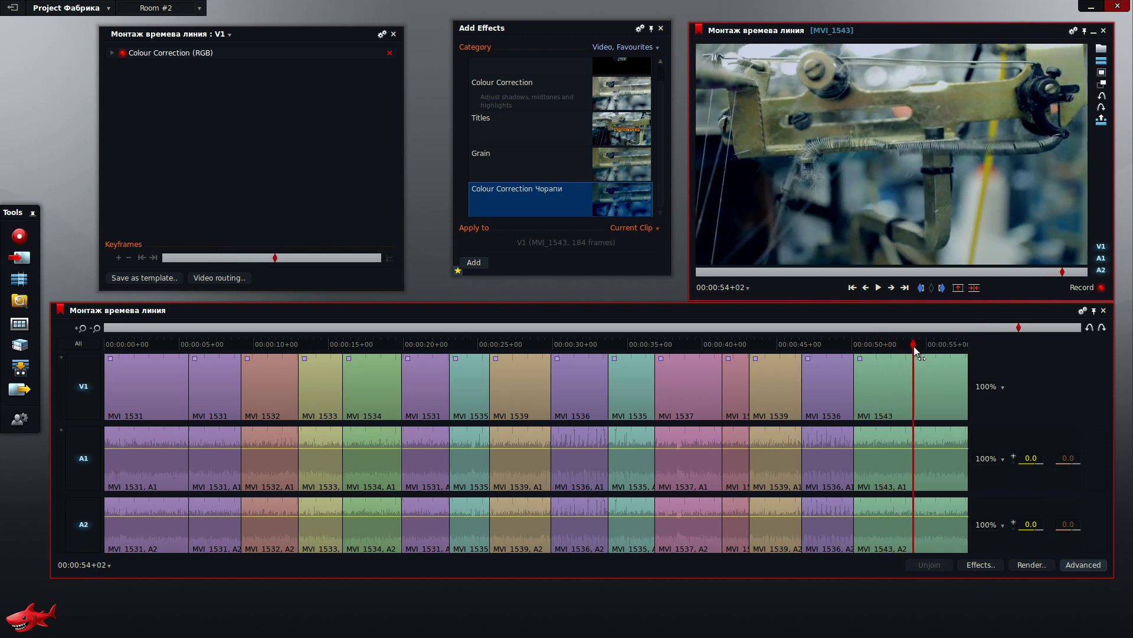
left_click(121, 54)
left_click(121, 54)
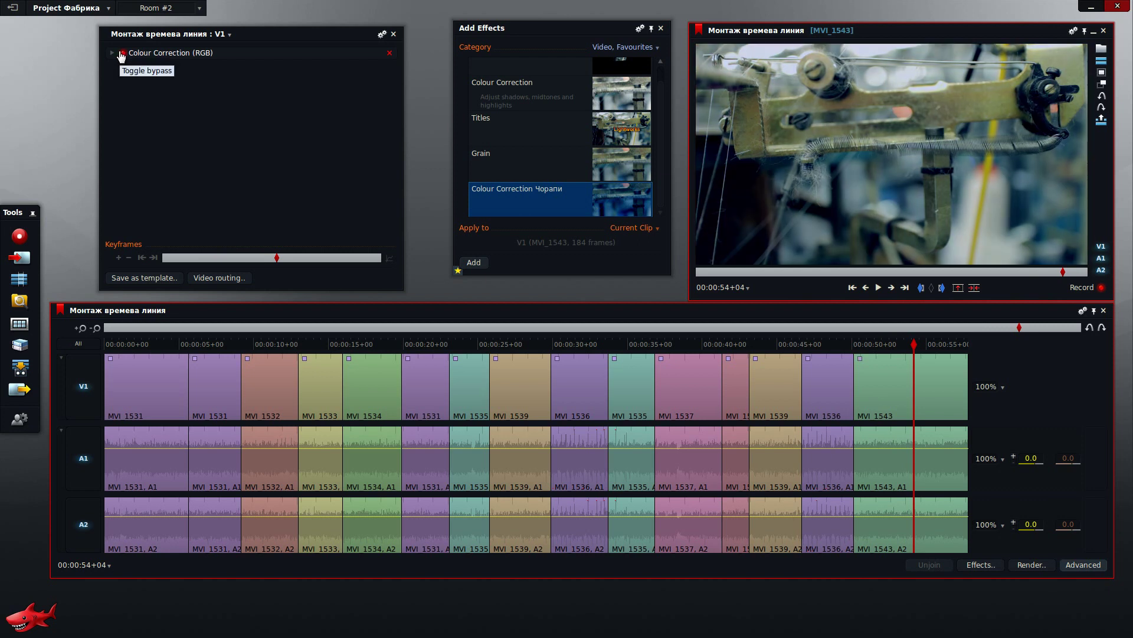
left_click(121, 54)
left_click(121, 55)
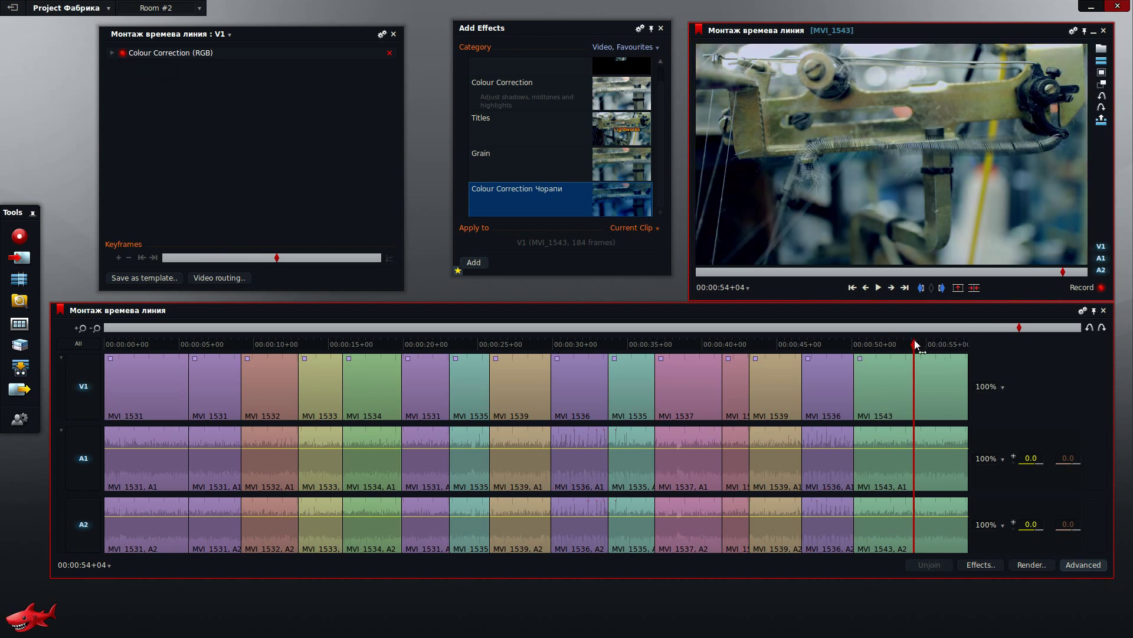
- Set the master gamma of the second V1 clip, MVI_1531, to 1.20 in its Colour Correction (RGB) settings
left_click_drag(917, 345, 210, 342)
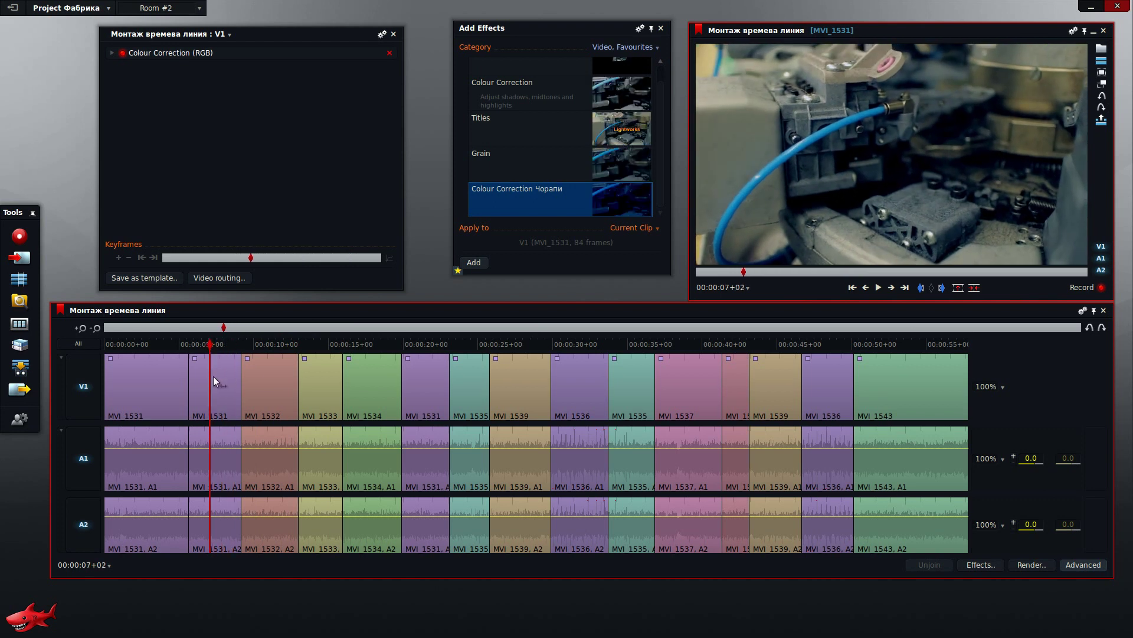
left_click(111, 53)
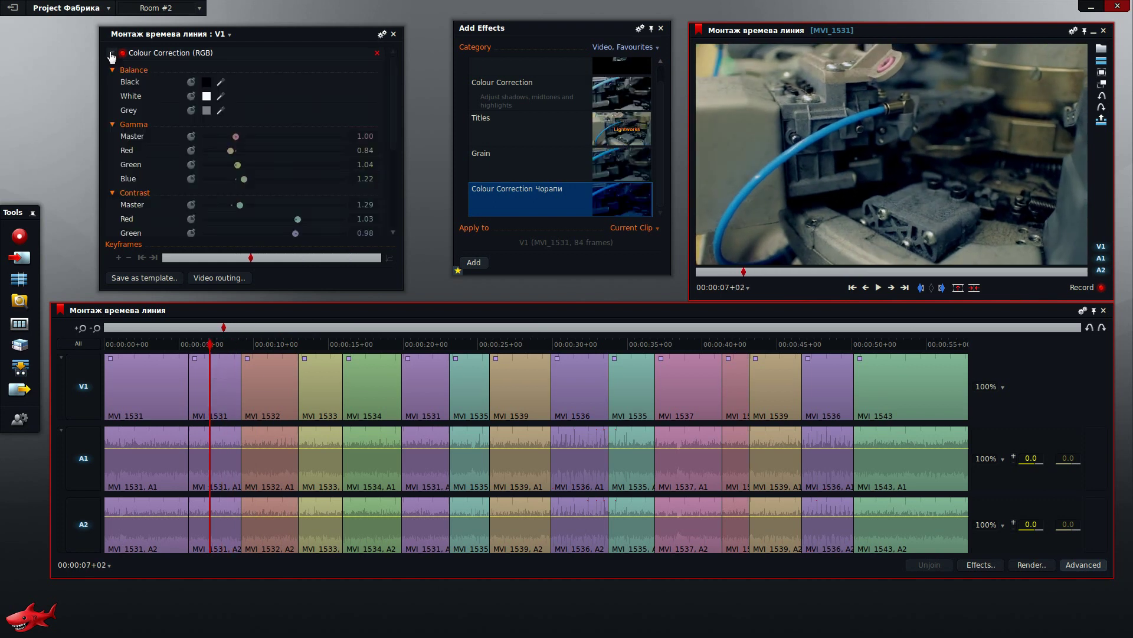
left_click_drag(236, 138, 243, 141)
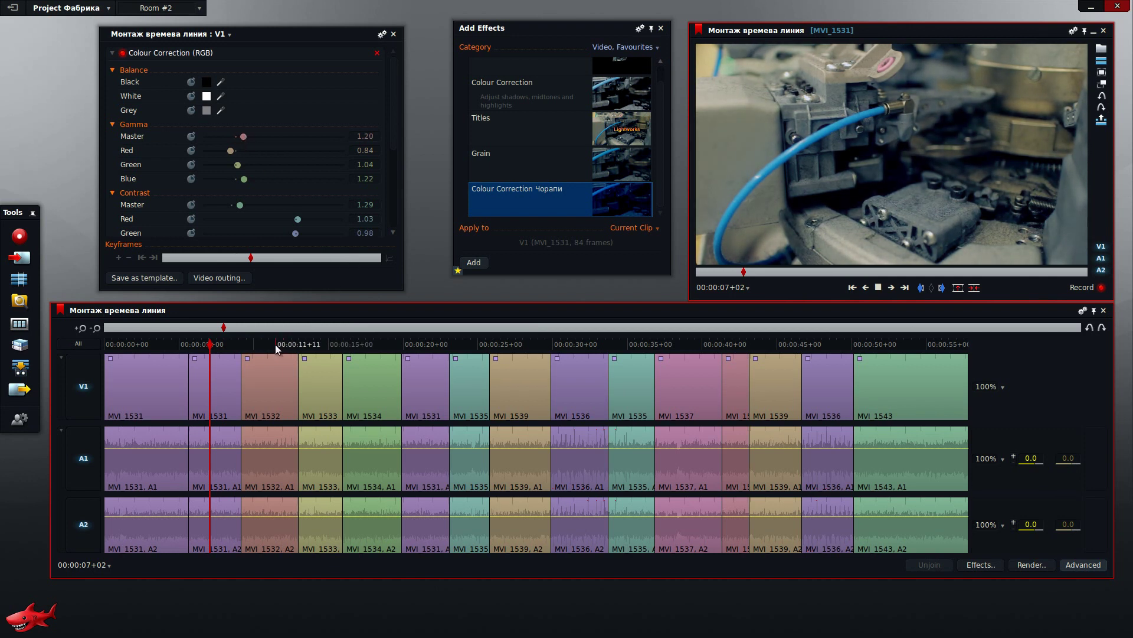
- Set MVI_1532's master gamma to 1.41 and compare the shot with its colour correction bypassed and re-enabled
left_click(275, 345)
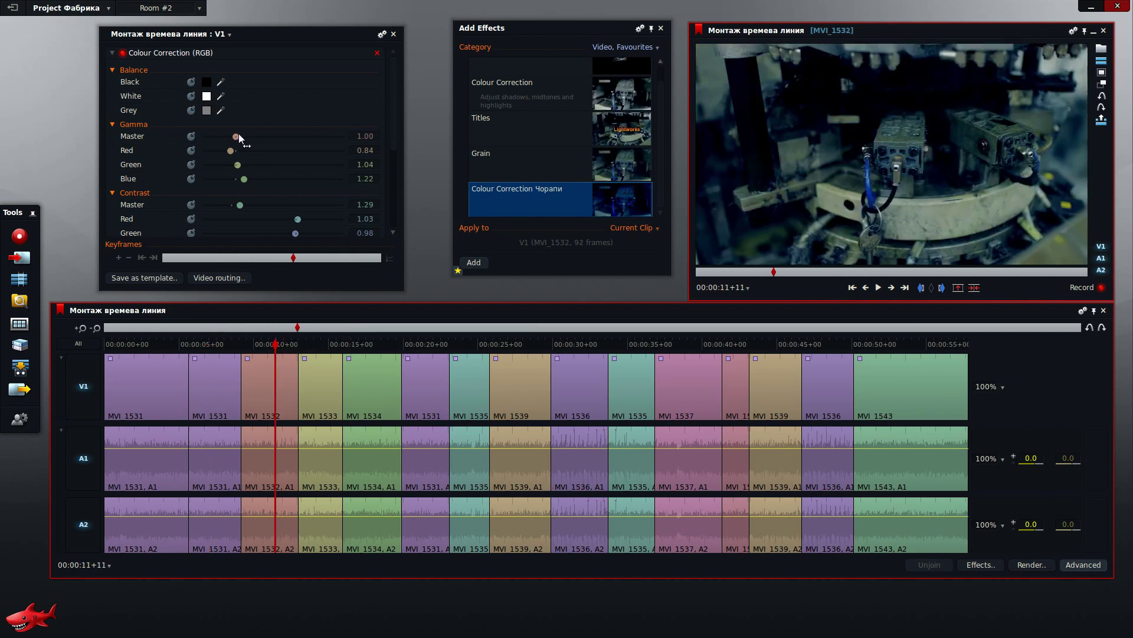
left_click_drag(237, 141, 252, 140)
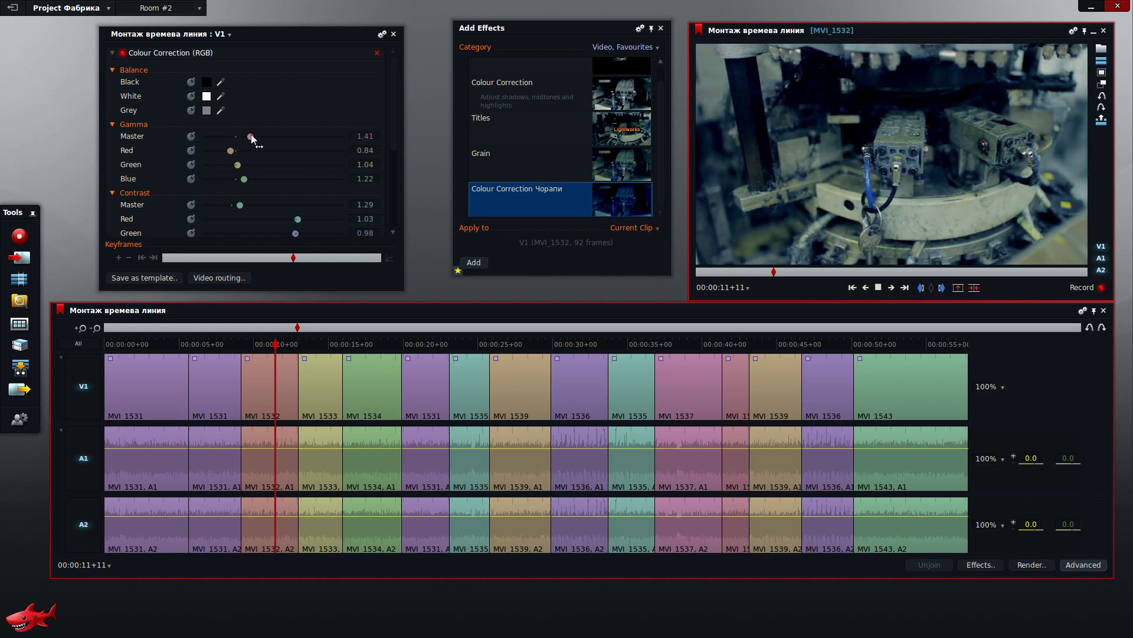
left_click(122, 53)
left_click(123, 53)
left_click(123, 53)
left_click(123, 53)
- Set MVI_1533's master gamma to 1.10 and master contrast to about 1.48, and MVI_1534's master gamma to 1.56
left_click(323, 345)
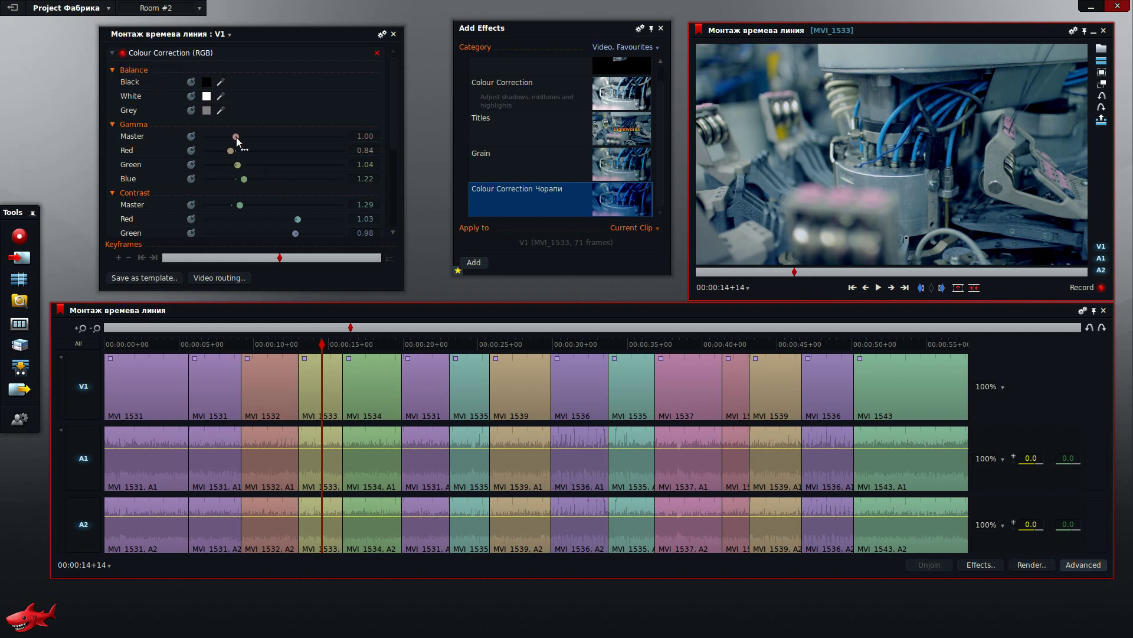
left_click_drag(237, 137, 240, 140)
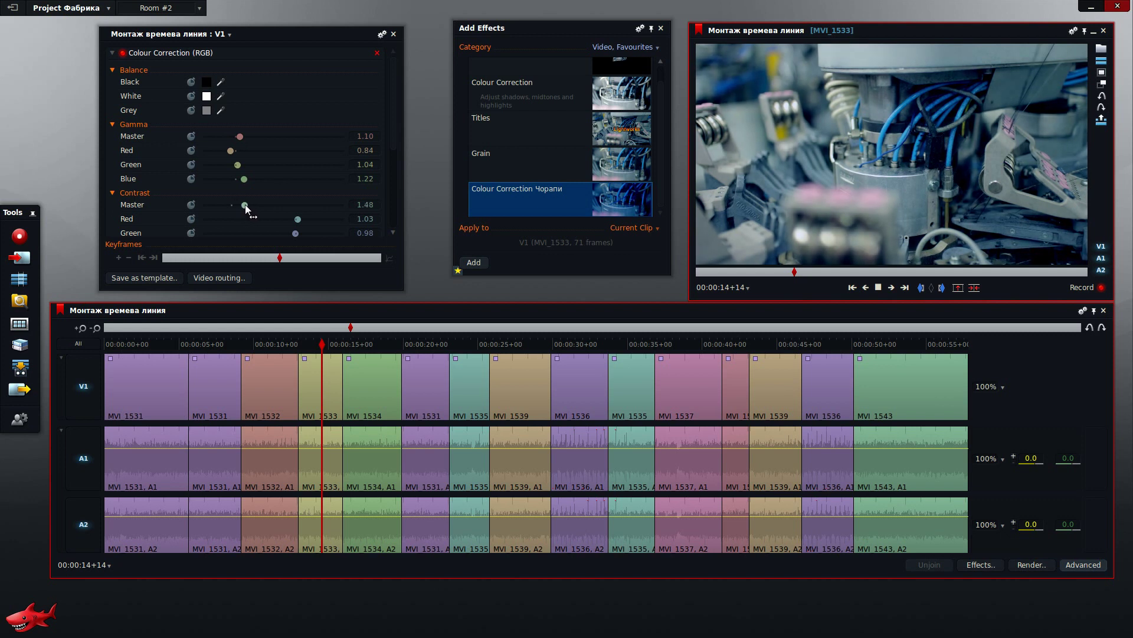
left_click(371, 345)
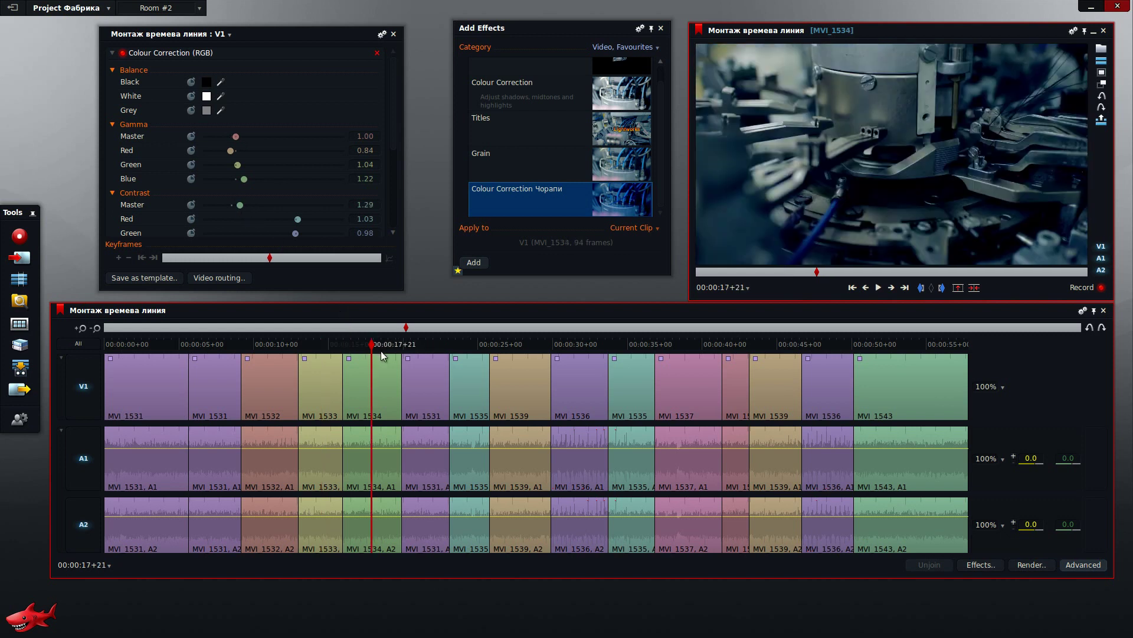
left_click_drag(235, 138, 260, 140)
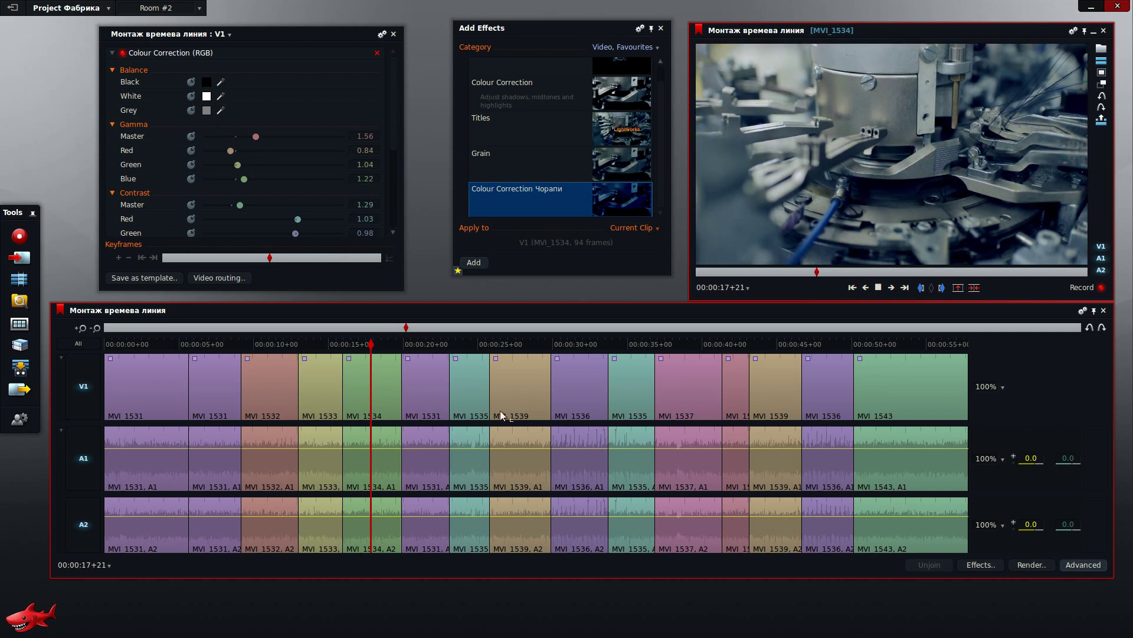
- Compare the look of MVI_1534 with the sixth and first V1 clips, both wide MVI_1531 shots
left_click(425, 343)
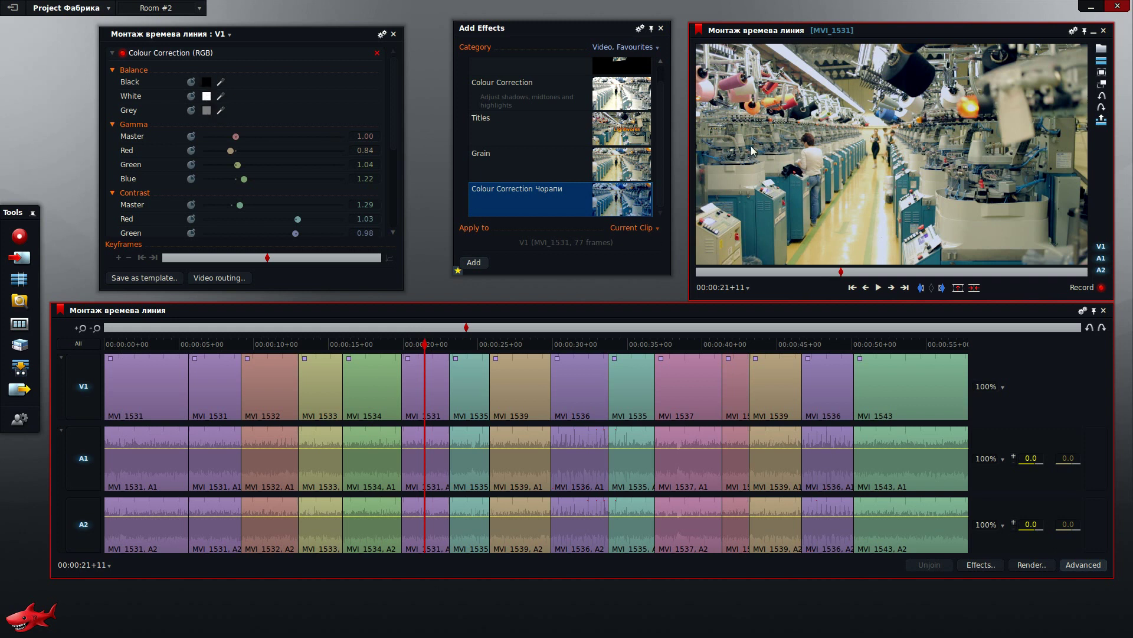
left_click(158, 345)
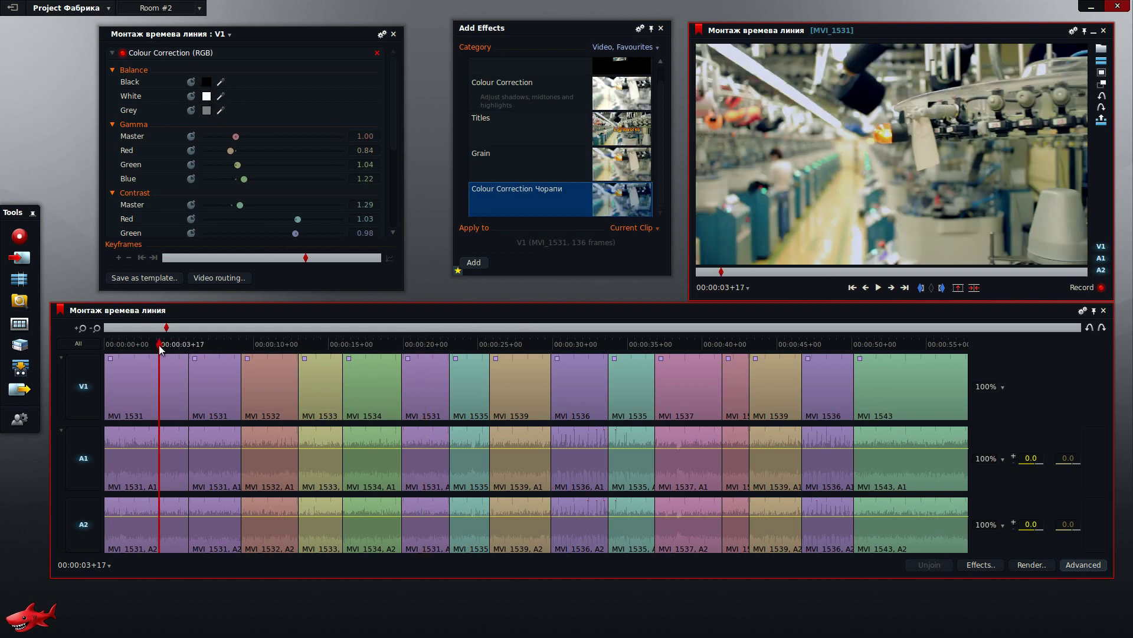
left_click(374, 344)
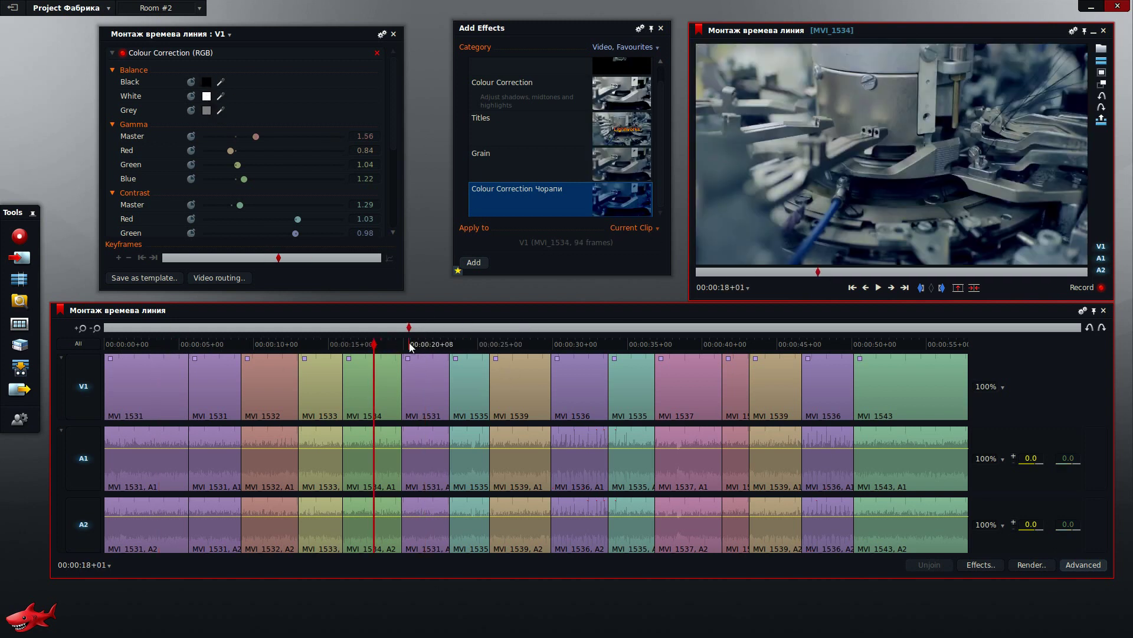
- Move the effect settings aside and set the master gamma of the first MVI_1535 clip to about 1.34
left_click(470, 345)
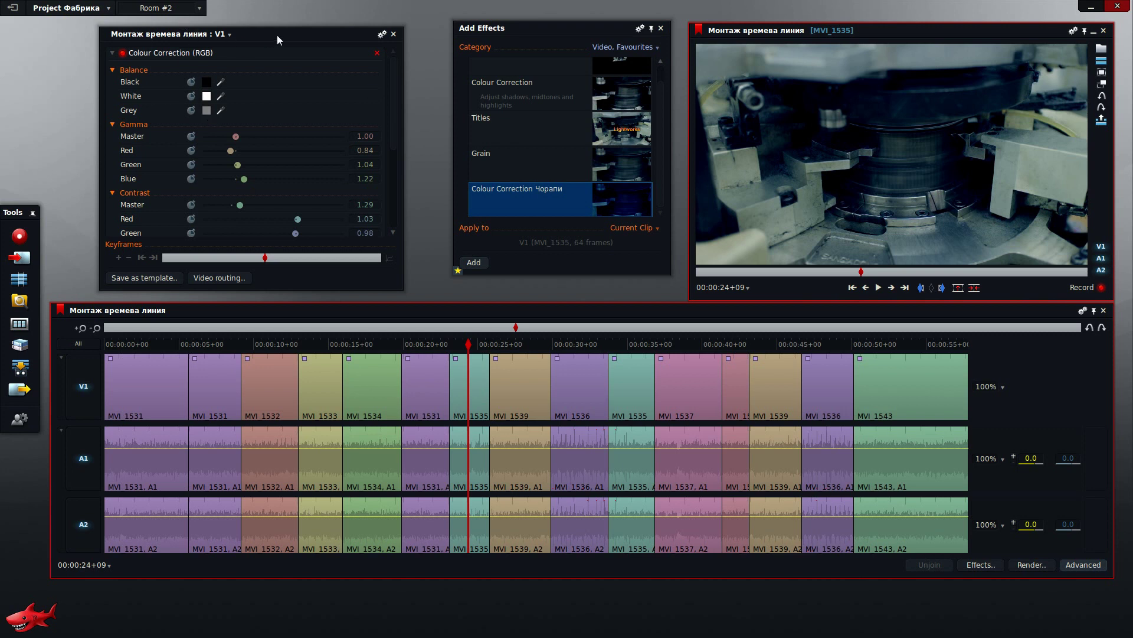
mouse_move(277, 34)
left_mouse_down()
mouse_move(250, 36)
mouse_move(262, 29)
left_mouse_up()
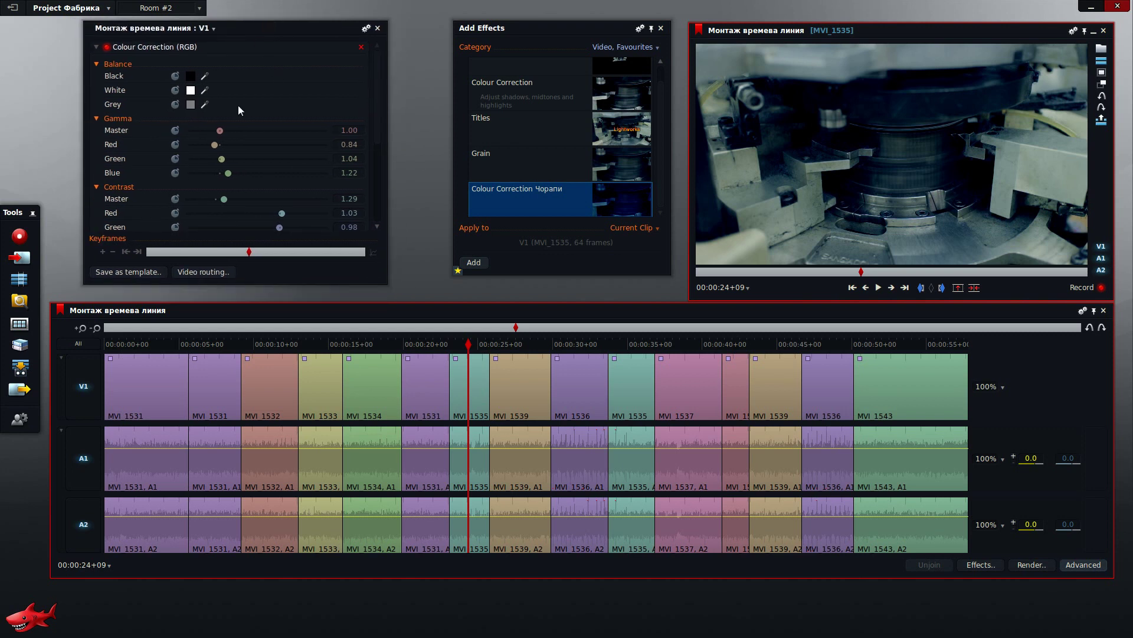
left_click_drag(219, 132, 229, 134)
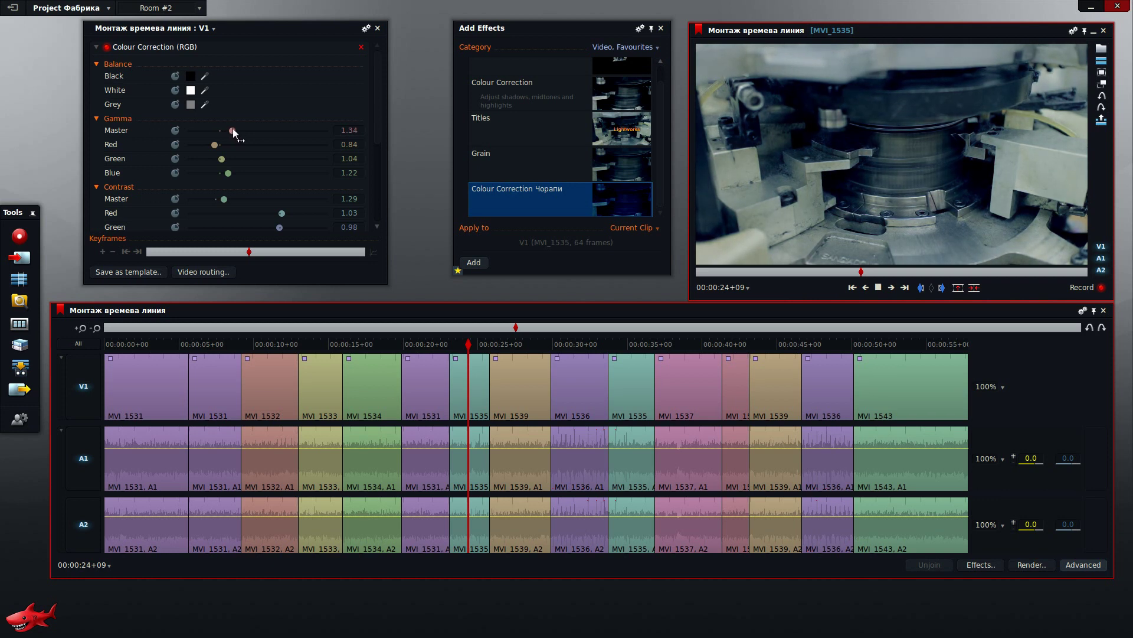
- On the first MVI_1539 clip, set master gamma to 1.12 and red gamma to about 0.92, and raise green gamma slightly
left_click(523, 345)
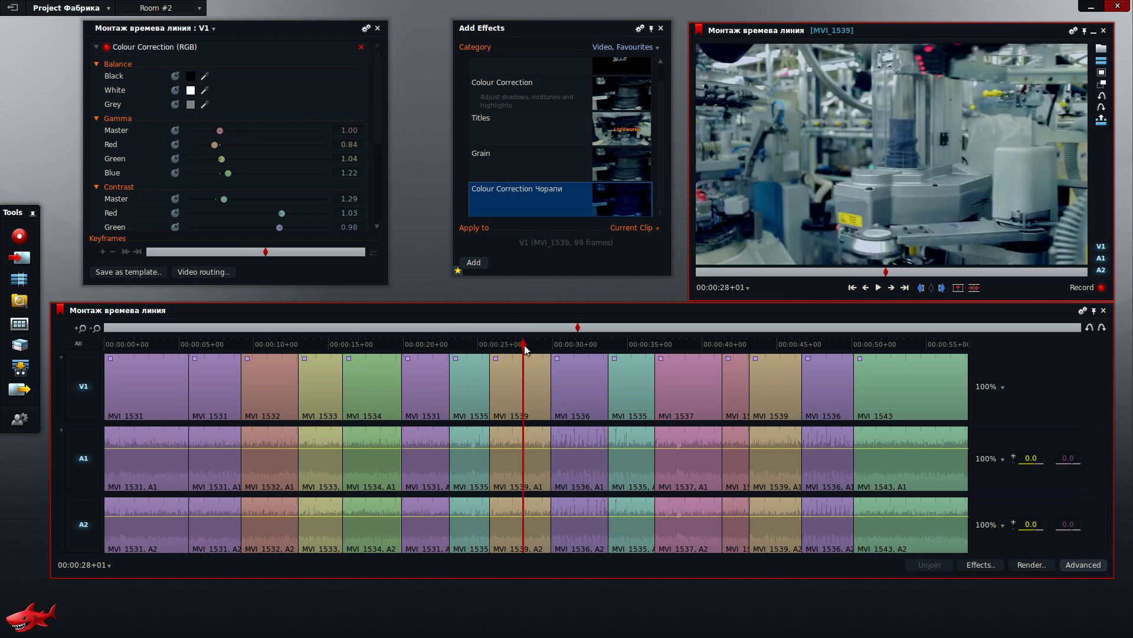
left_click_drag(220, 131, 228, 133)
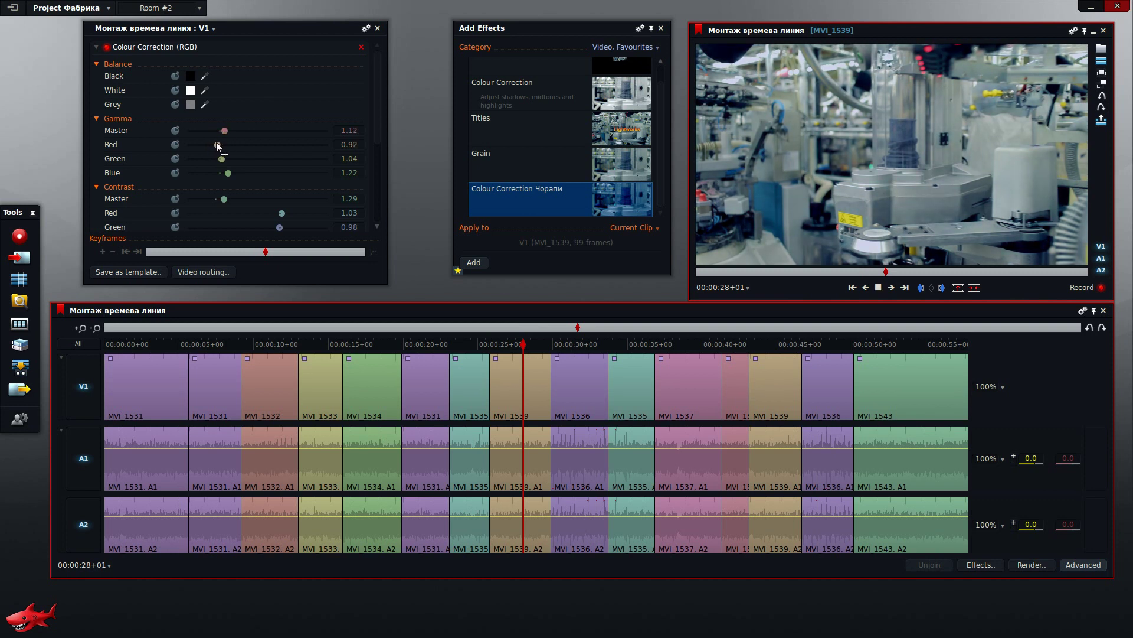
left_click_drag(222, 160, 227, 161)
- Check the first MVI_1536 clip and set the master gamma of the second MVI_1535 clip to about 1.29
left_click(582, 346)
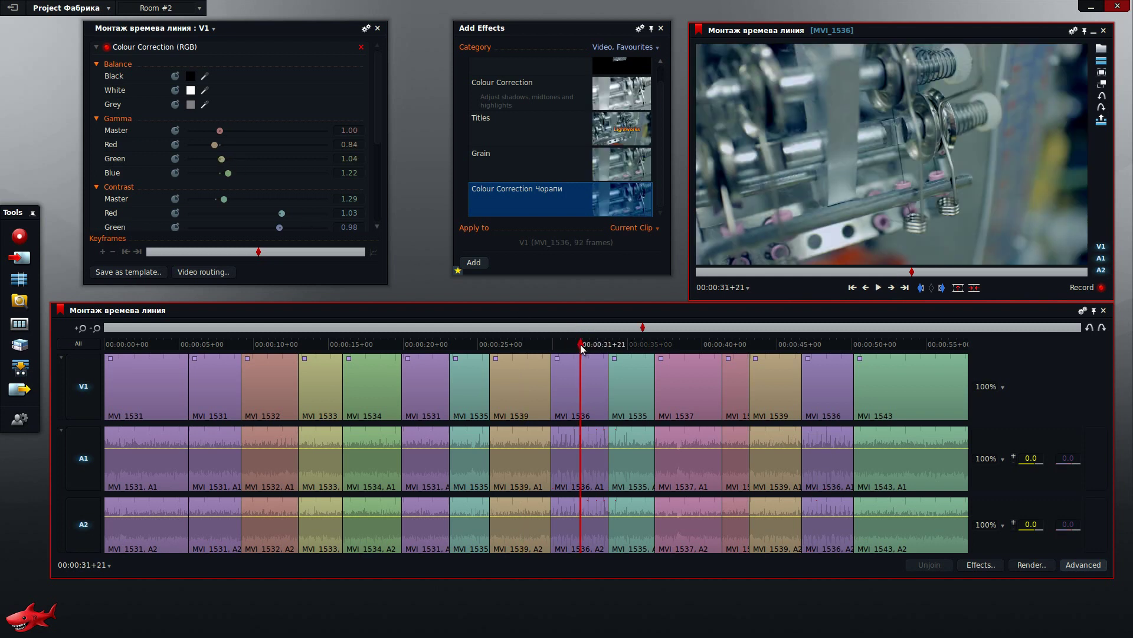
left_click(630, 346)
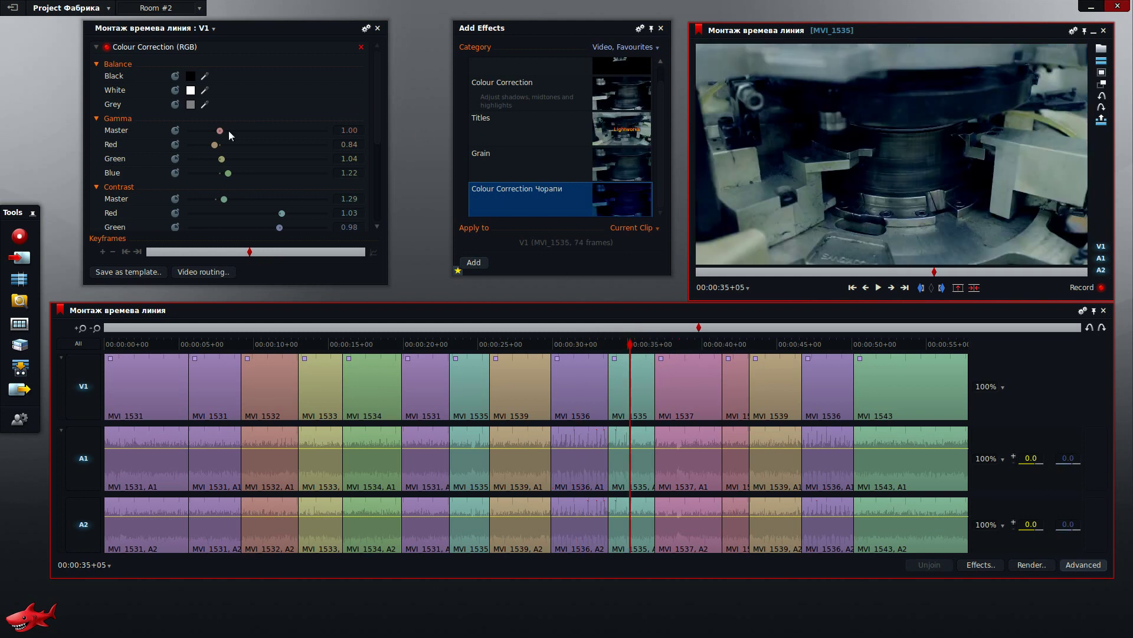
left_click_drag(219, 131, 234, 131)
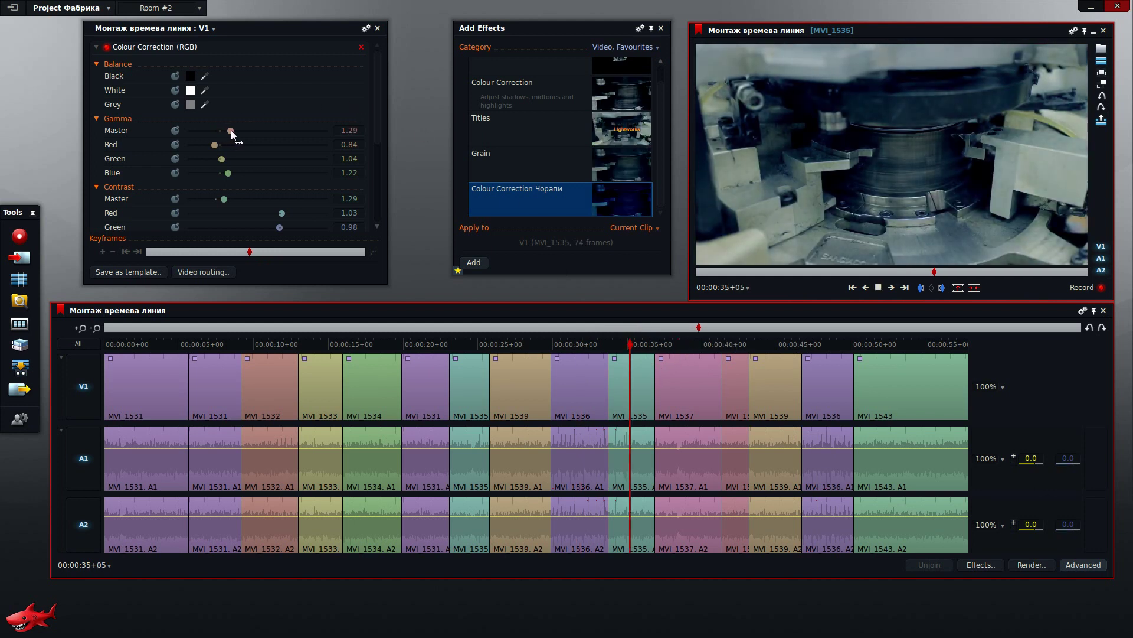
- Raise the master gamma of MVI_1537 and set MVI_1538's master gamma to about 1.57
left_click(690, 348)
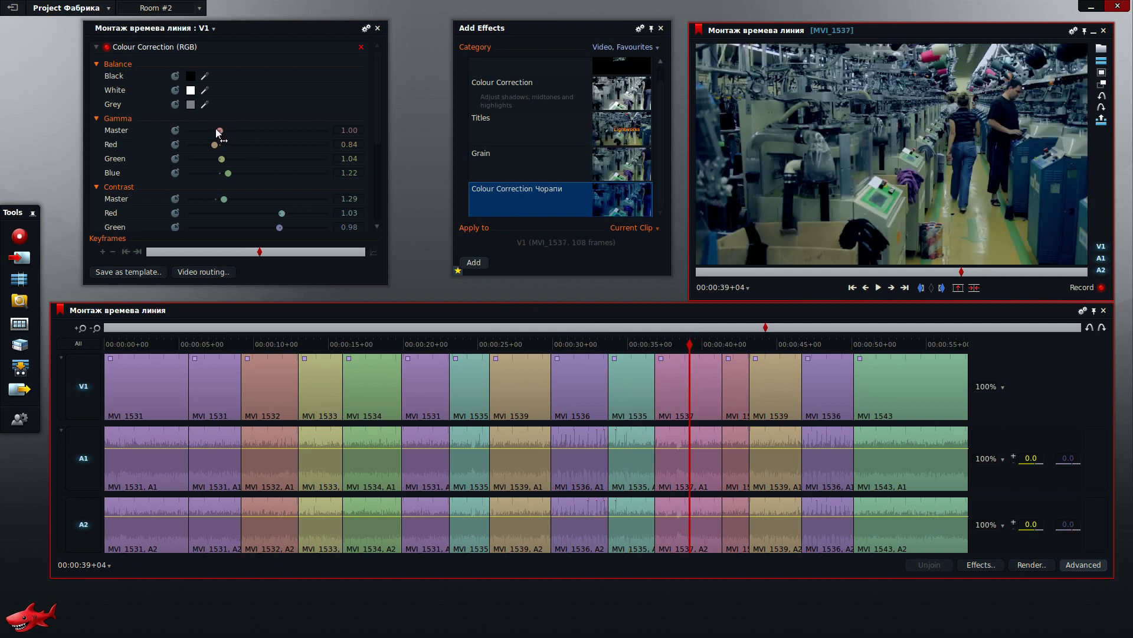
left_click_drag(219, 131, 235, 131)
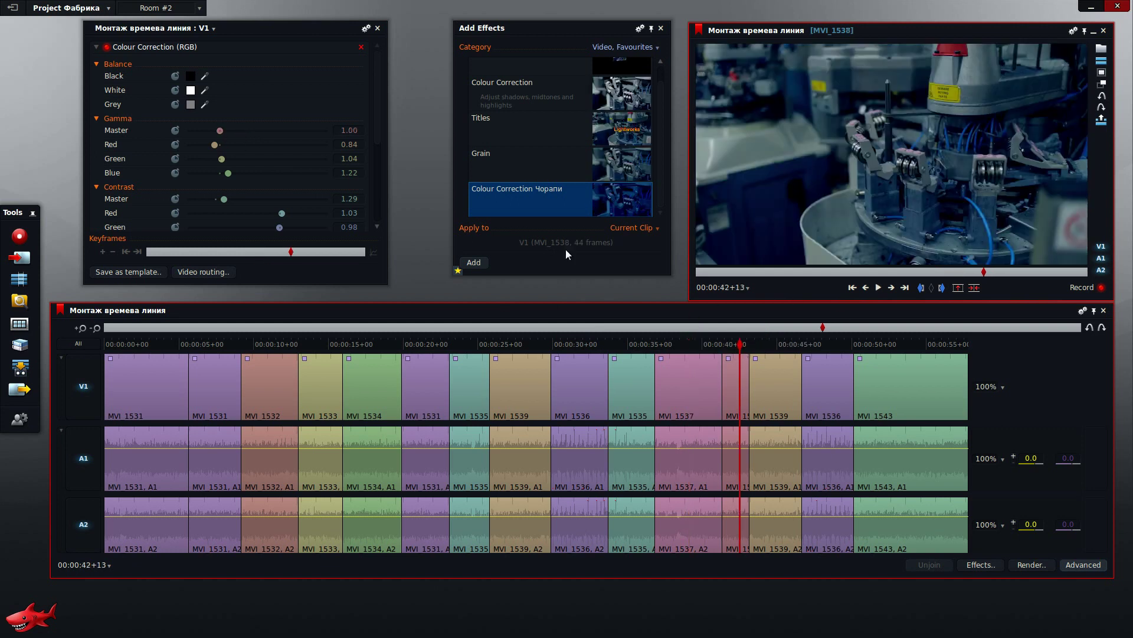
left_click_drag(220, 130, 236, 136)
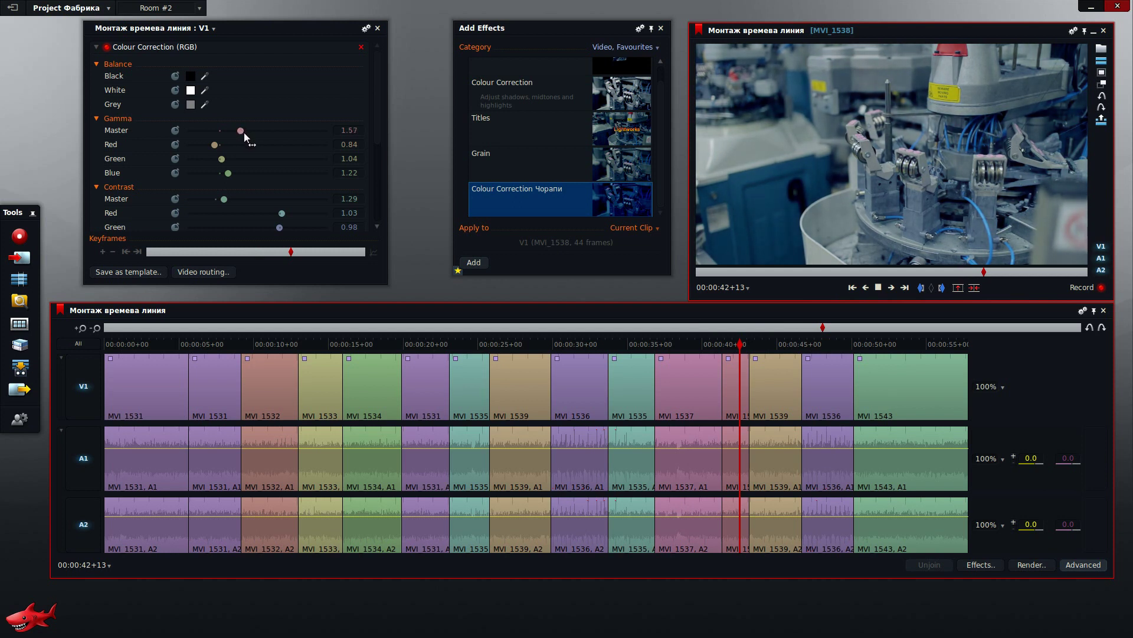
- Set the master gamma of the second MVI_1539 clip to 1.17
key("space")
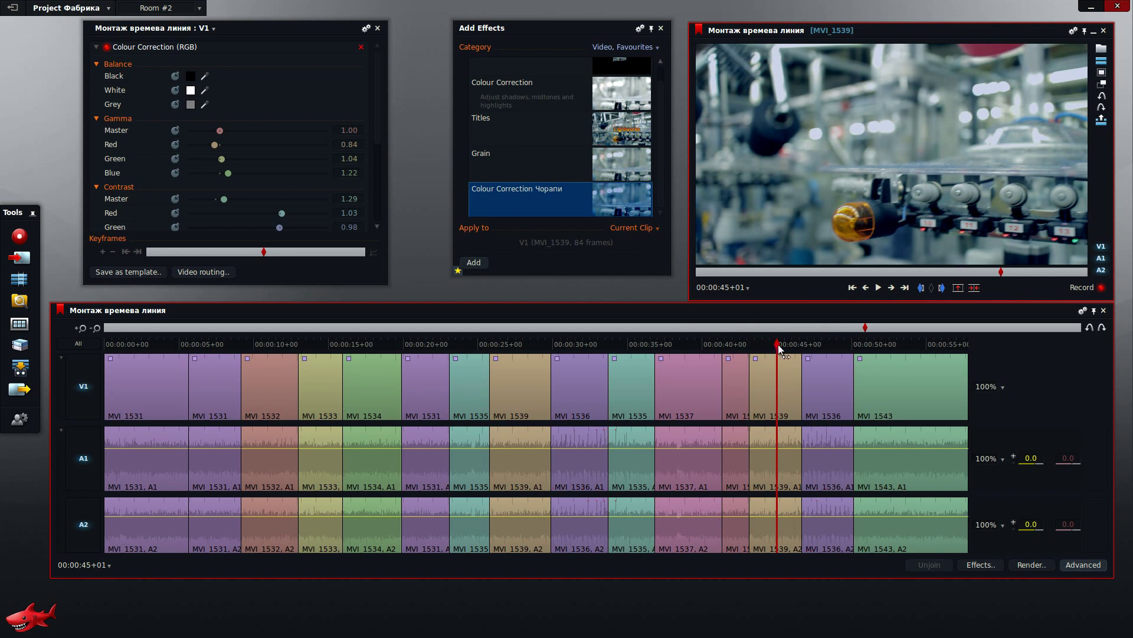
left_click_drag(778, 345, 787, 342)
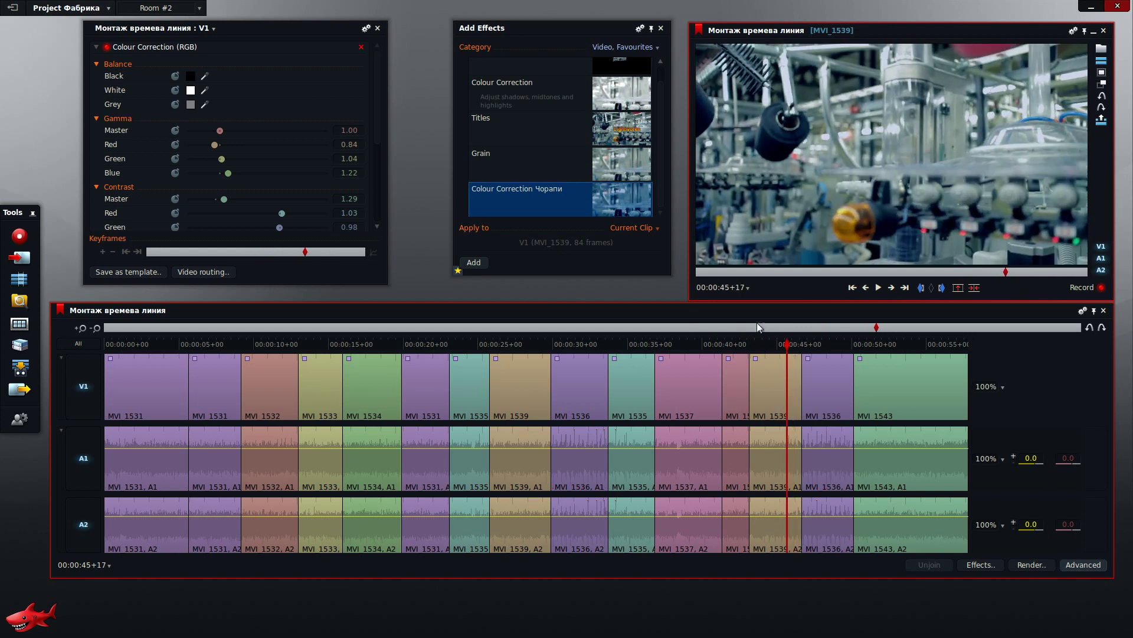
left_click_drag(220, 131, 227, 132)
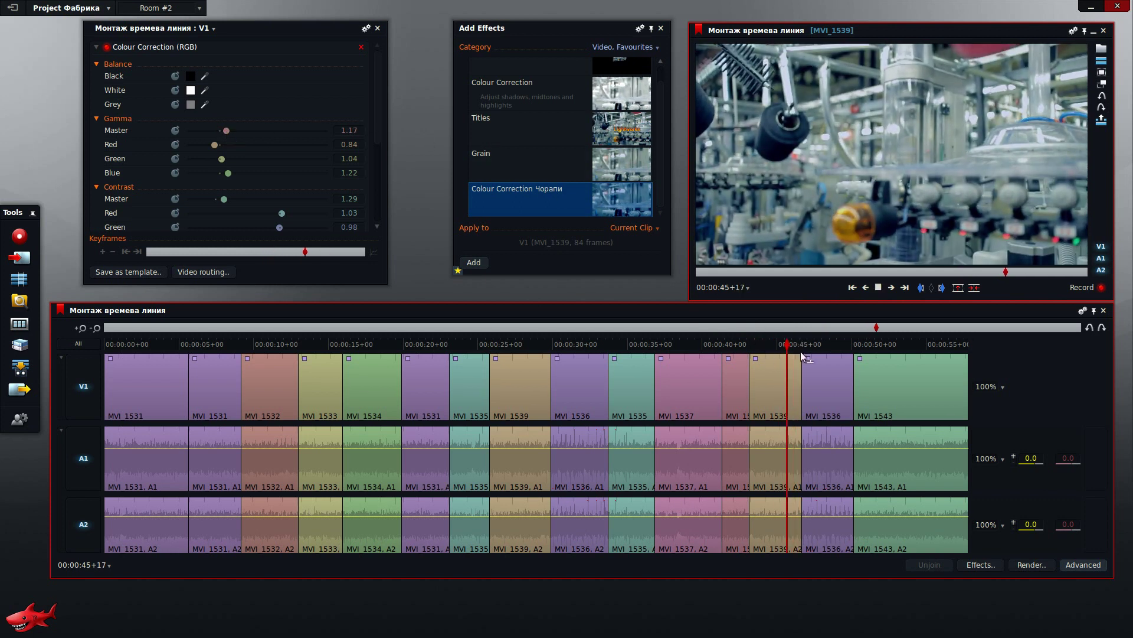
- On the second MVI_1536 clip, set master gamma to 1.07 and master contrast to 1.52
left_click(836, 344)
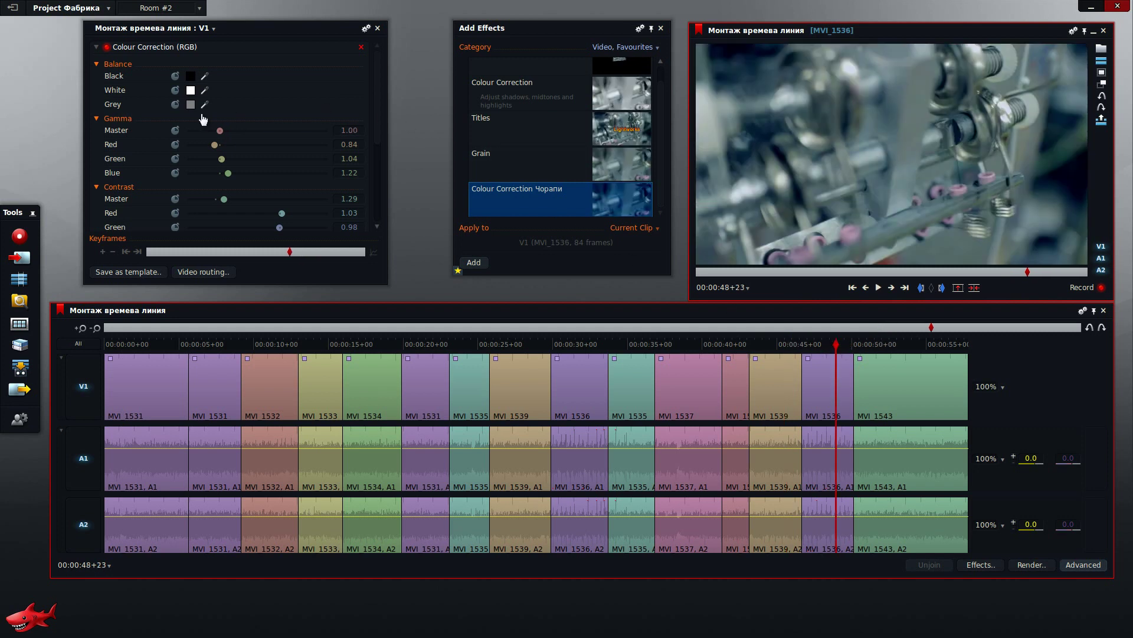
left_click(220, 131)
left_click_drag(223, 131, 227, 131)
left_click_drag(225, 200, 236, 200)
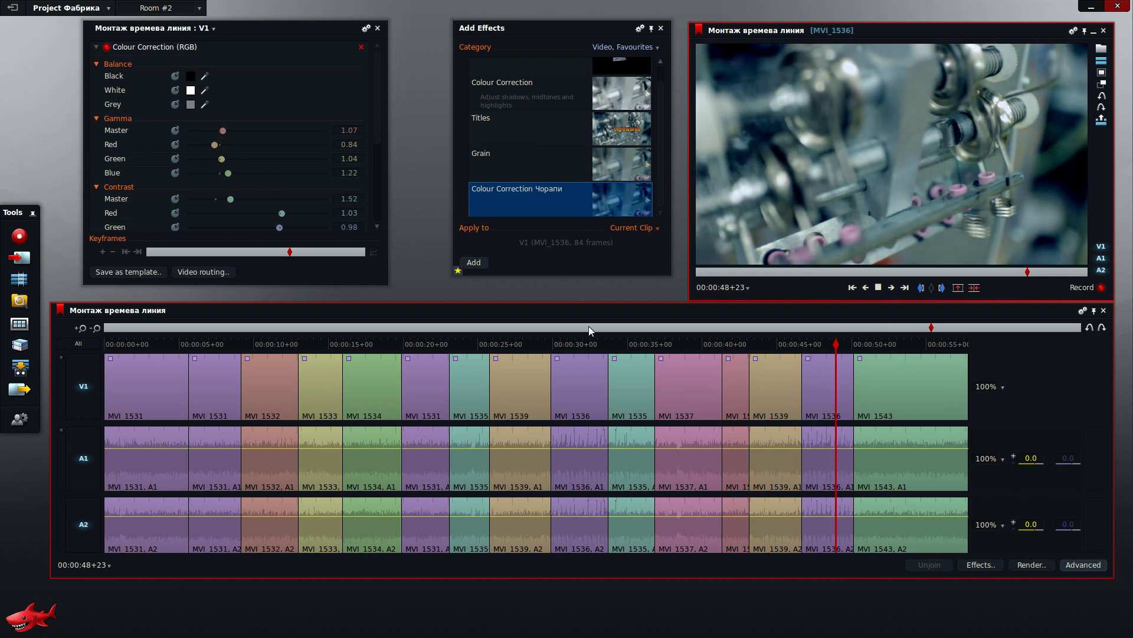
- Review the last clip, MVI_1543, and tidy the effect settings by collapsing Colour Correction (RGB) and shifting the window
left_click(918, 346)
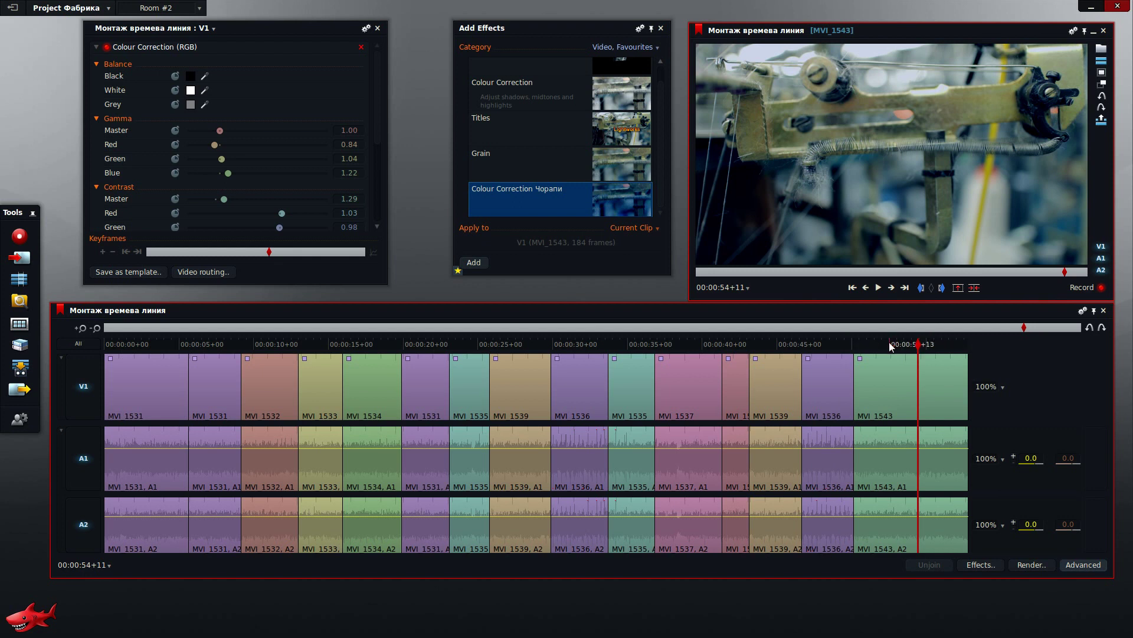
left_click(920, 346)
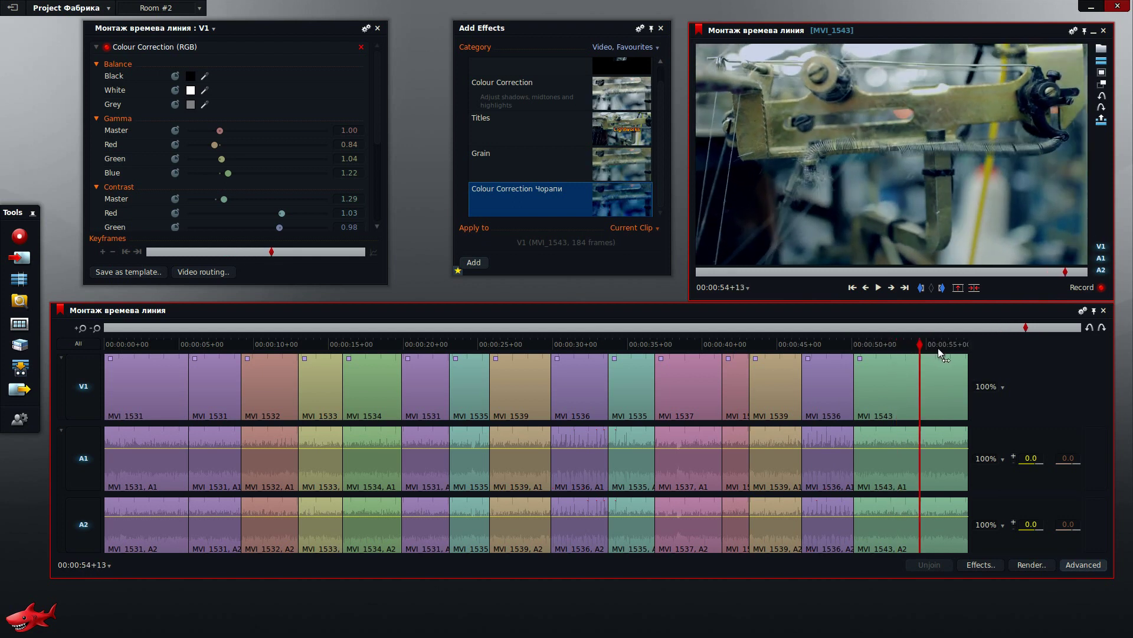
left_click_drag(941, 348, 902, 347)
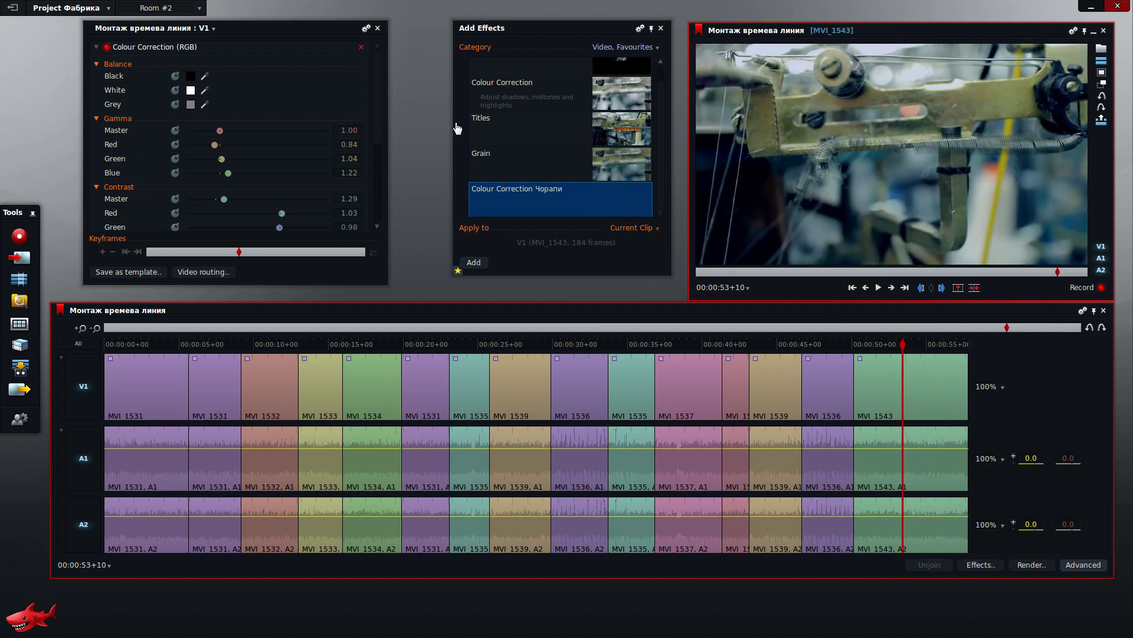
left_click(96, 46)
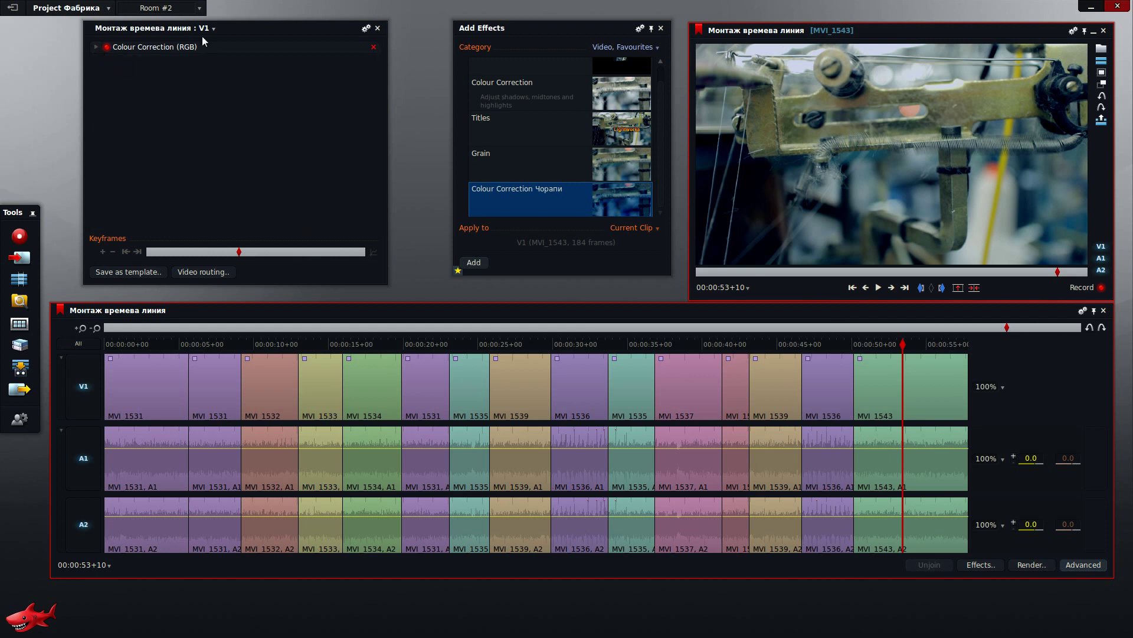
left_click_drag(232, 28, 245, 27)
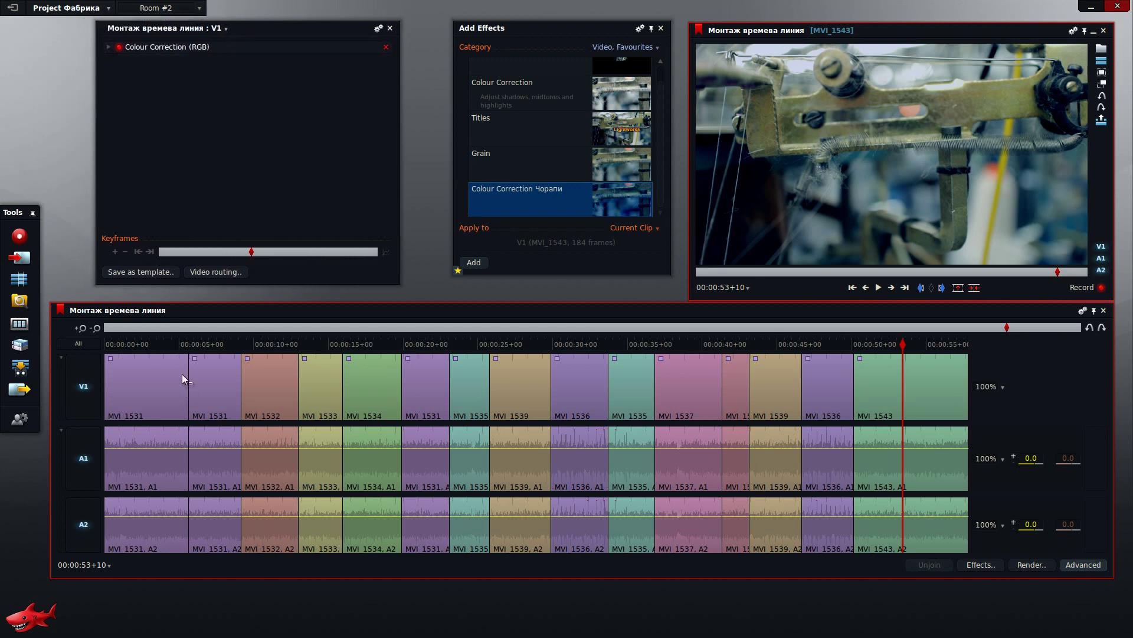
- Compare the graded look of the first and sixth V1 clips, both MVI_1531
left_click(155, 340)
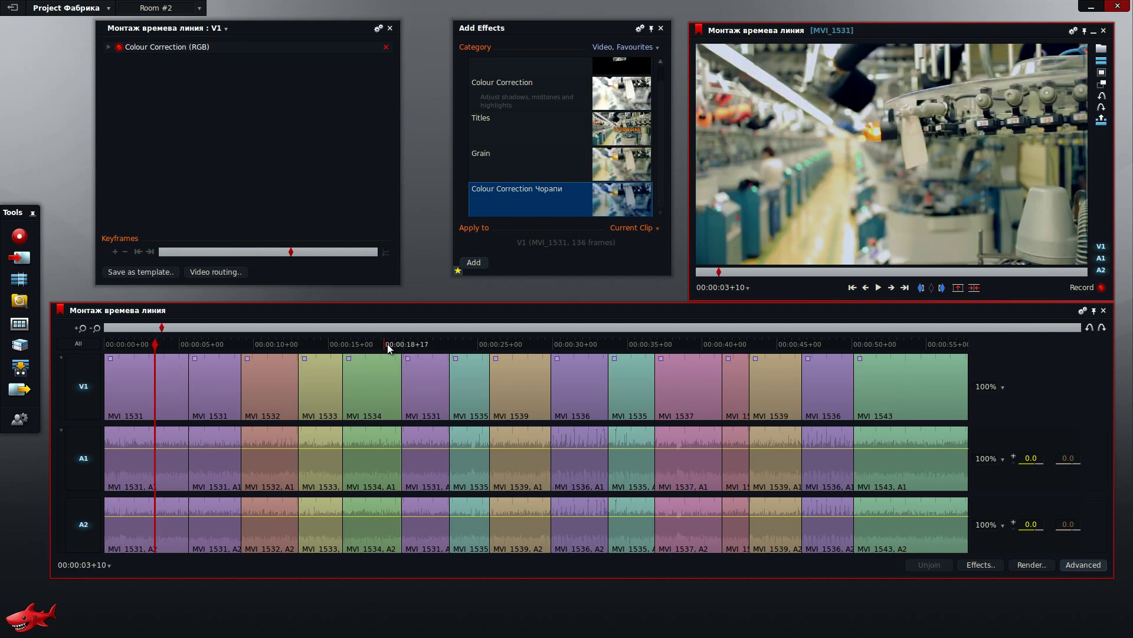
left_click(431, 342)
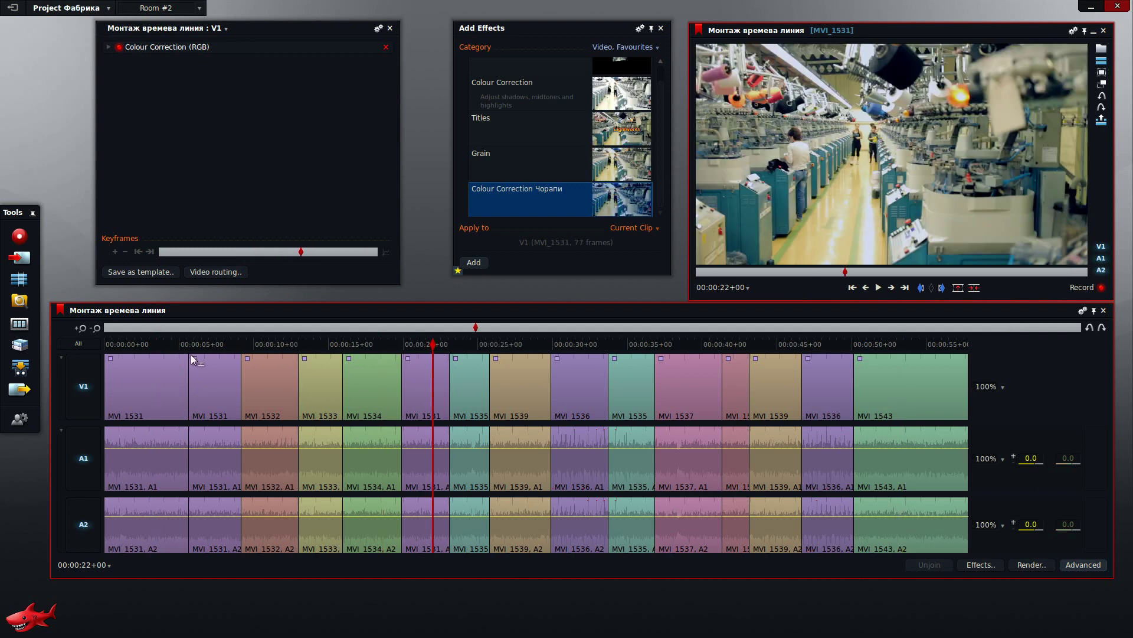
- Play back the opening of the first MVI_1531 clip and return the playhead to the start of the timeline
left_click(155, 342)
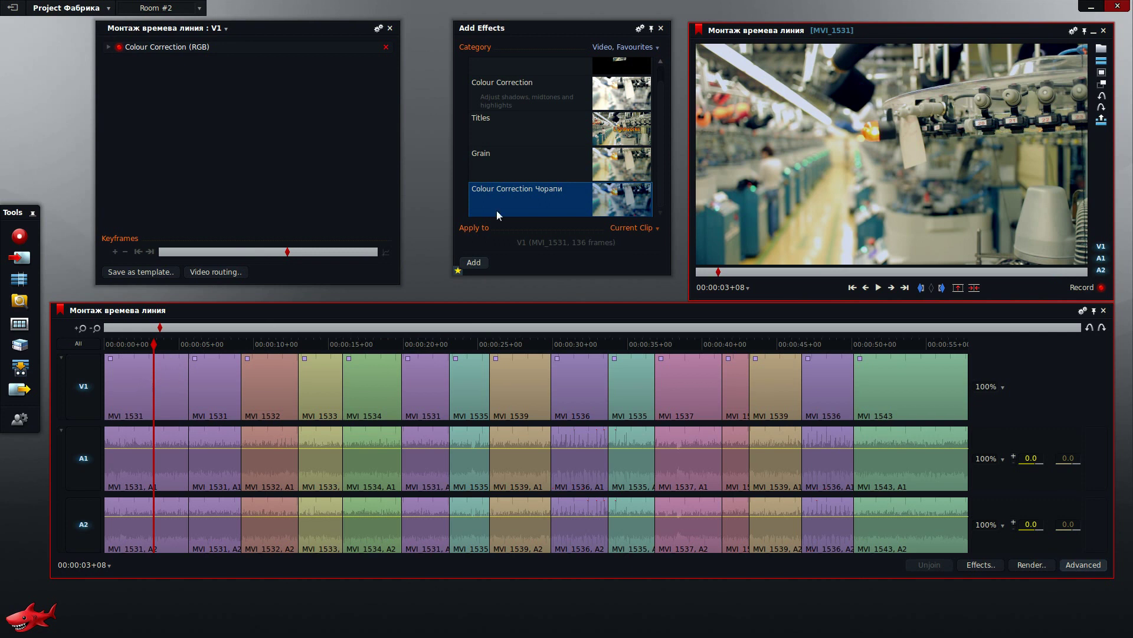
scroll(666, 107, "up", 1)
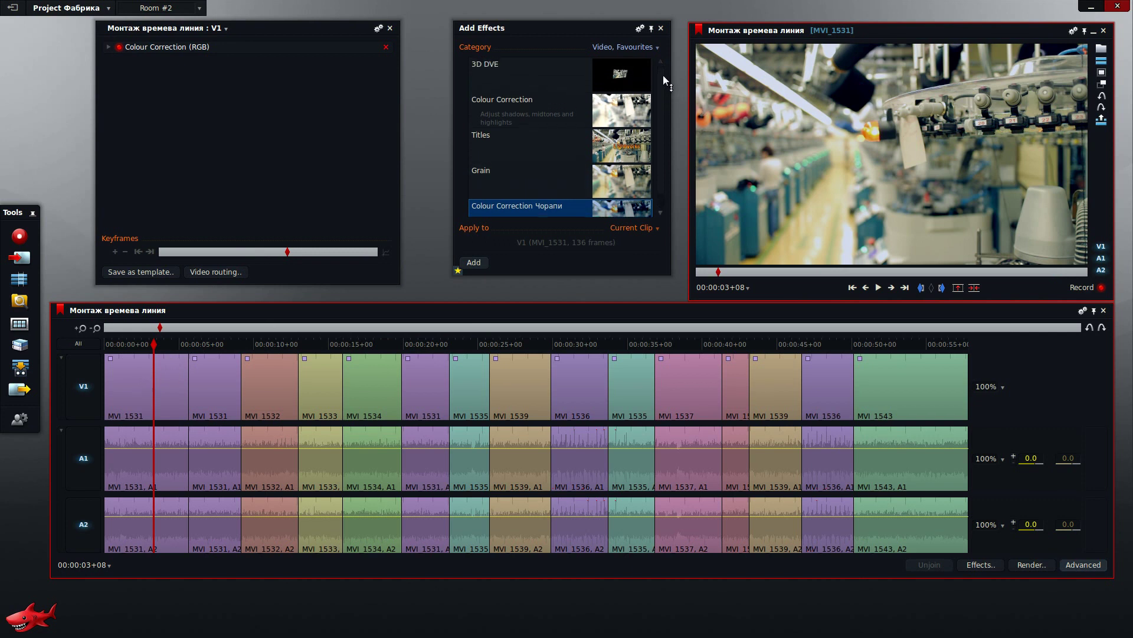
left_click_drag(154, 345, 87, 346)
key("space")
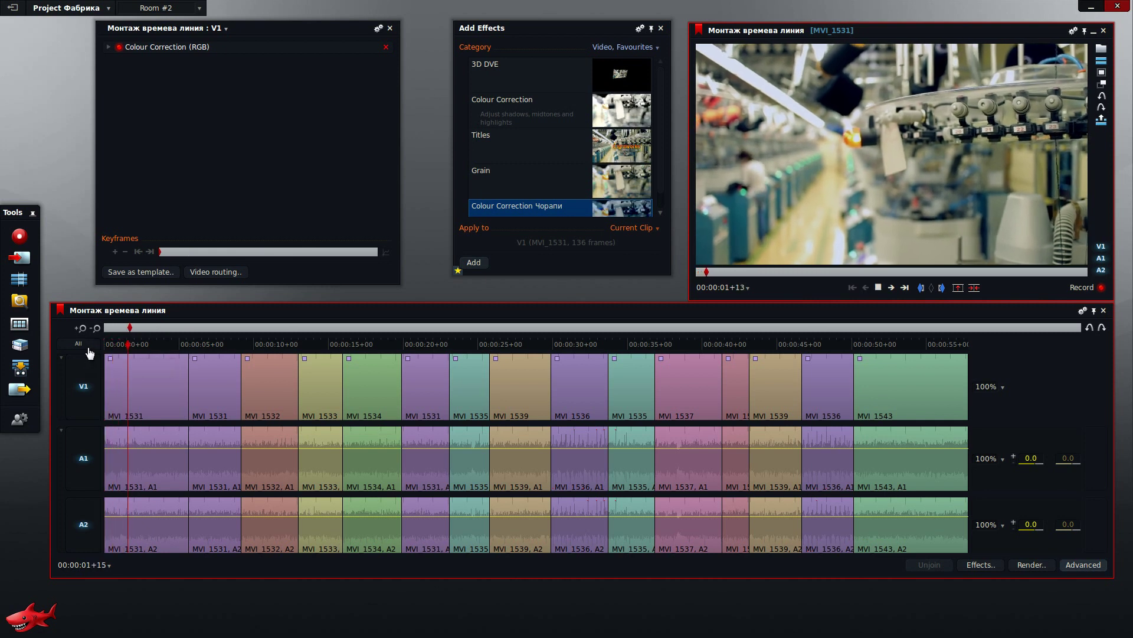
key("space")
left_click_drag(128, 347, 89, 348)
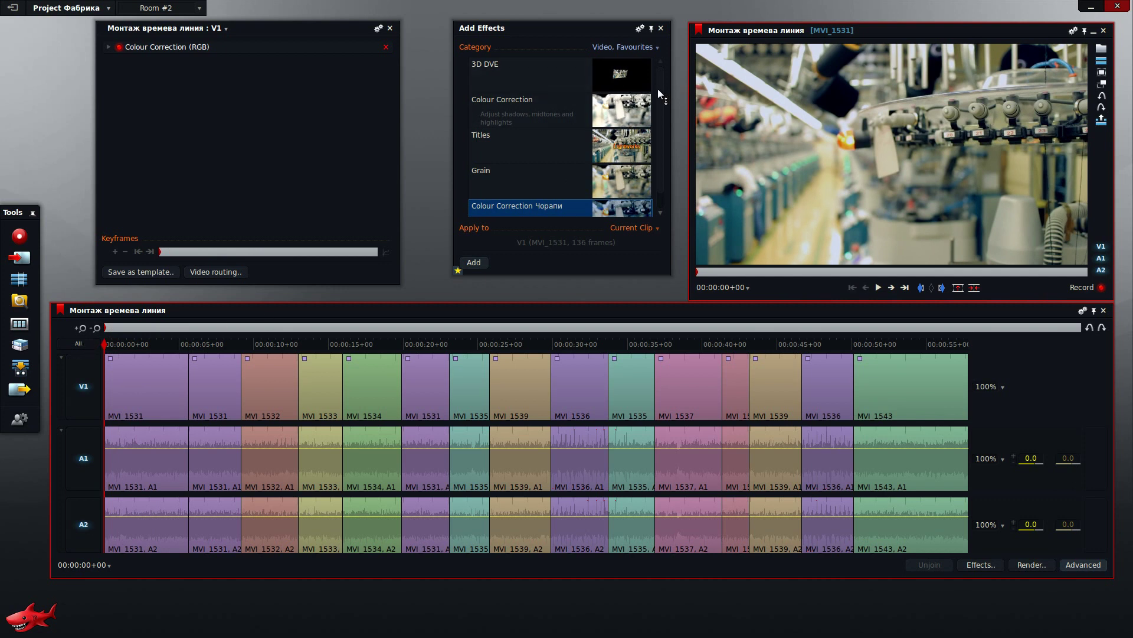
- Add a 48-frame Dissolve transition positioned From Here at the start of the V1 track
right_click(107, 379)
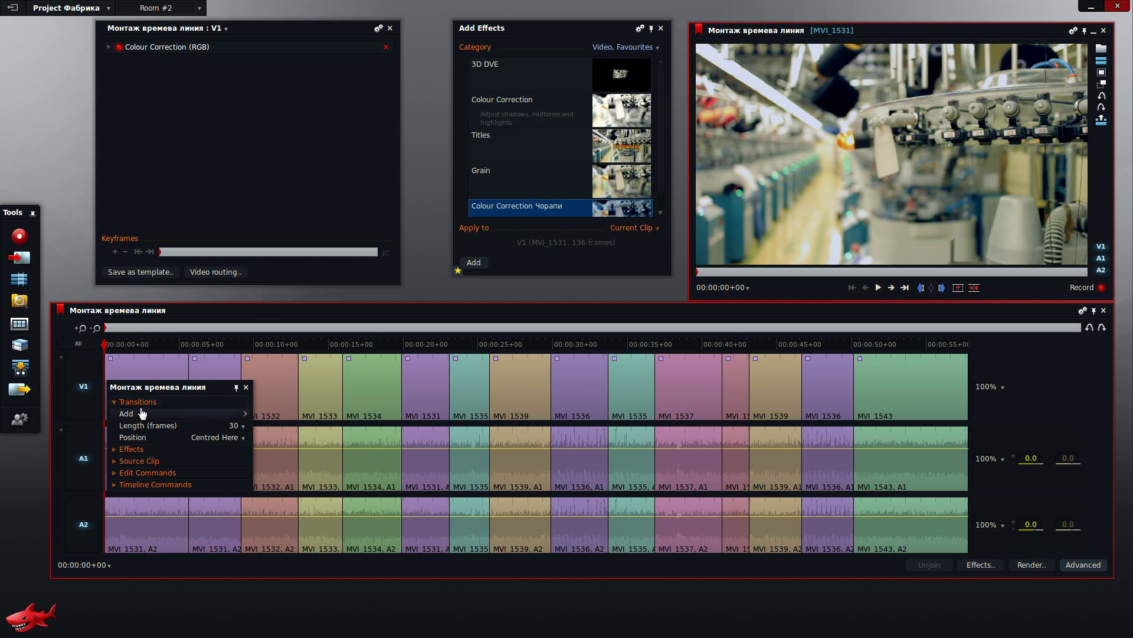
left_click(240, 426)
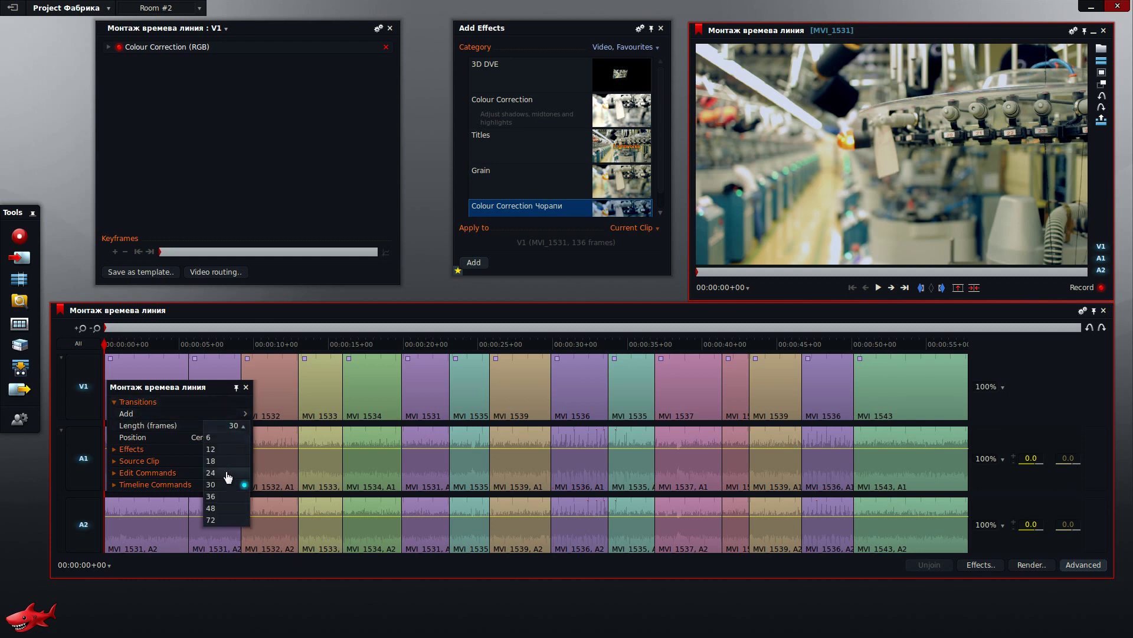
left_click(223, 507)
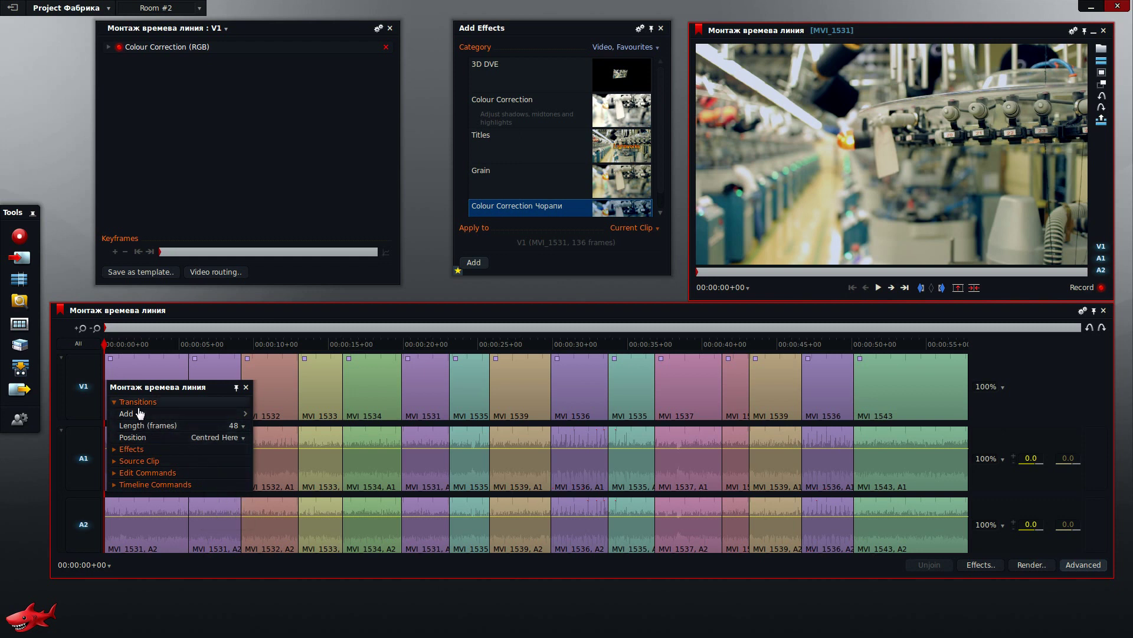
mouse_move(142, 413)
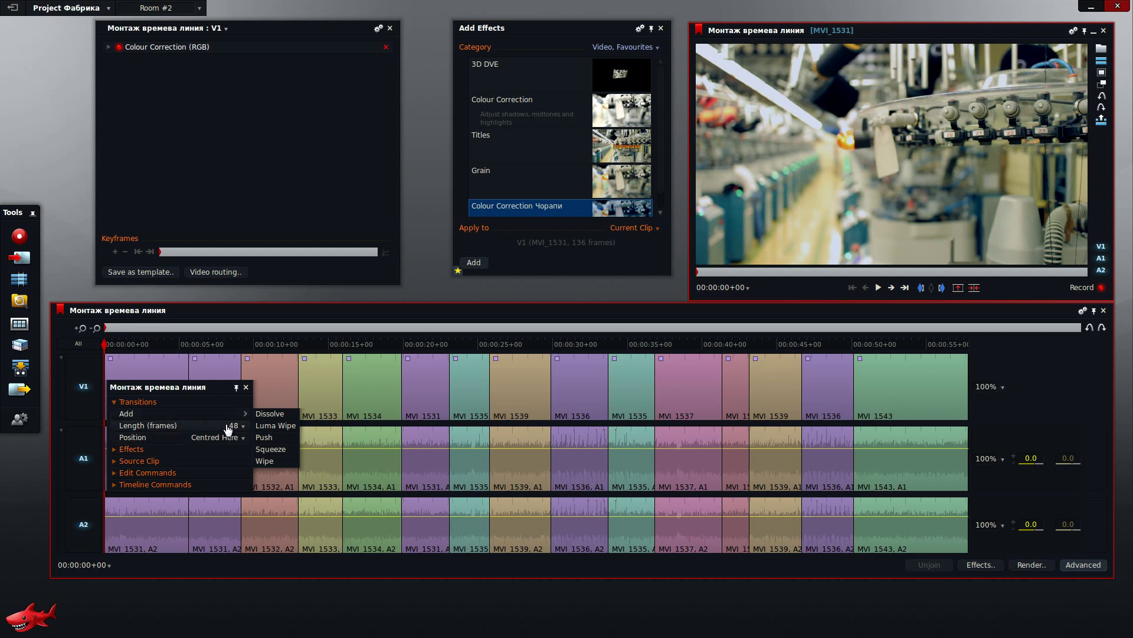
left_click(235, 440)
left_click(216, 438)
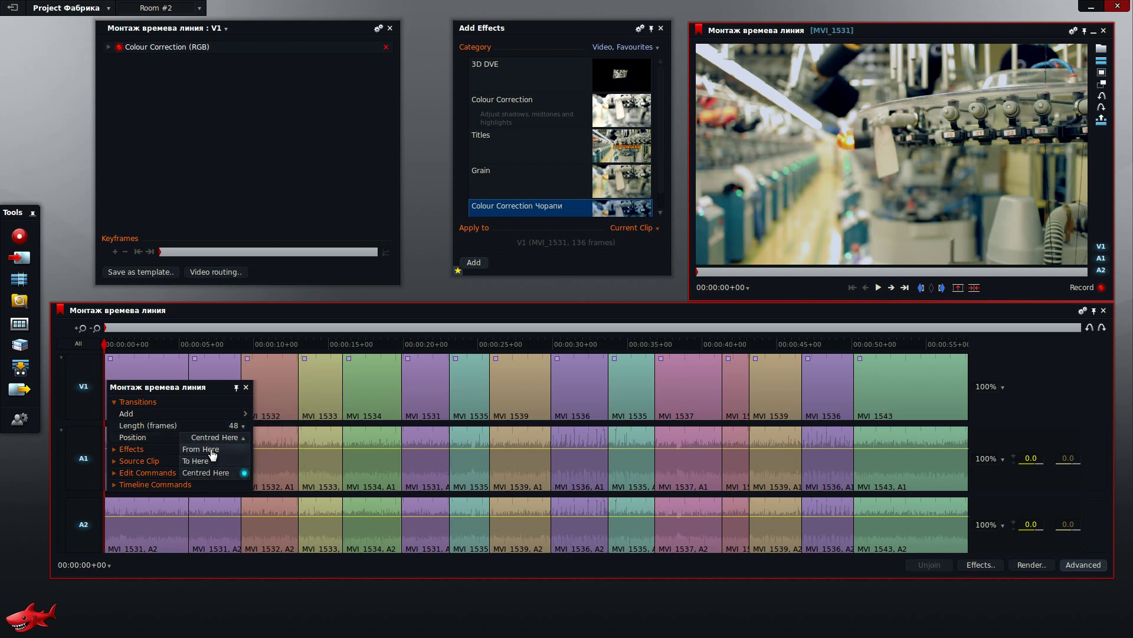
left_click(212, 450)
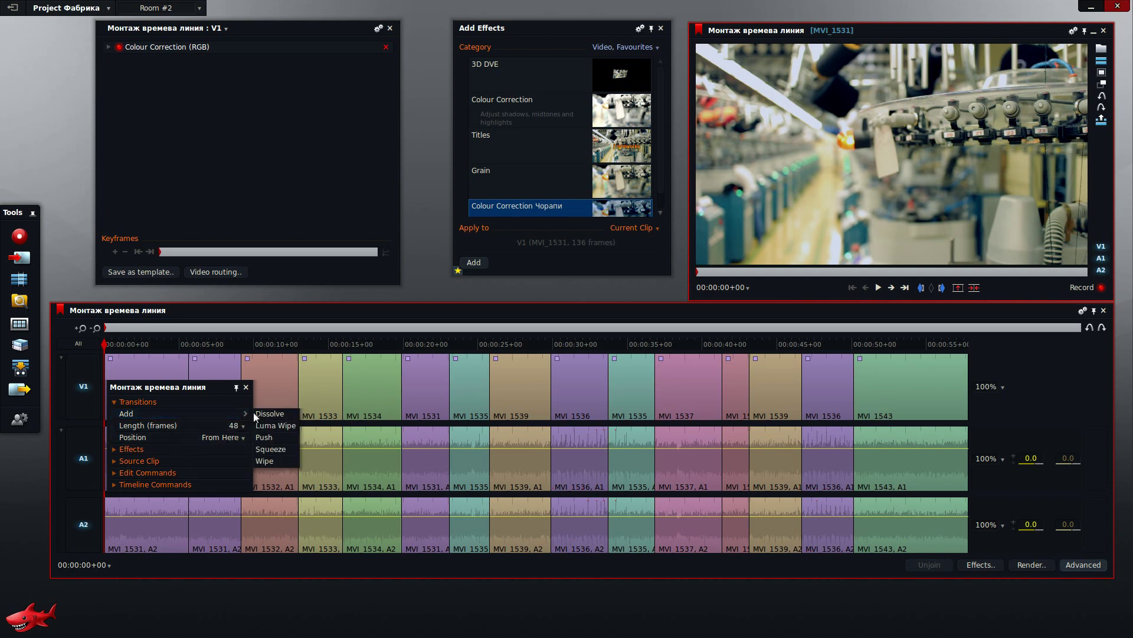
left_click(263, 414)
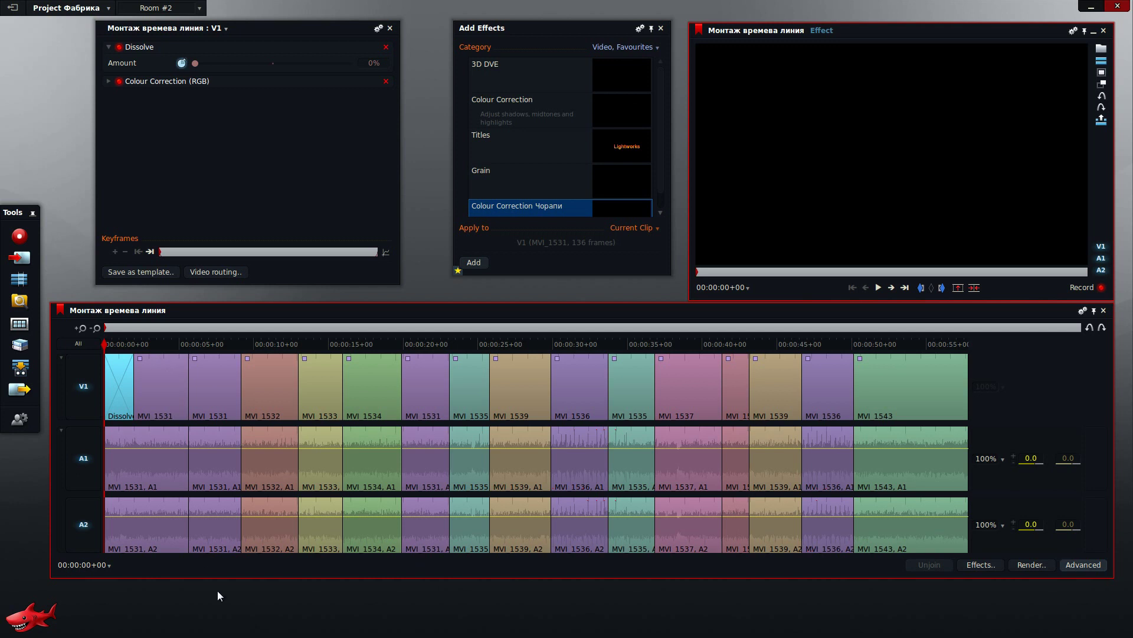
- Play and scrub through the opening dissolve to check how the picture fades in
key("space")
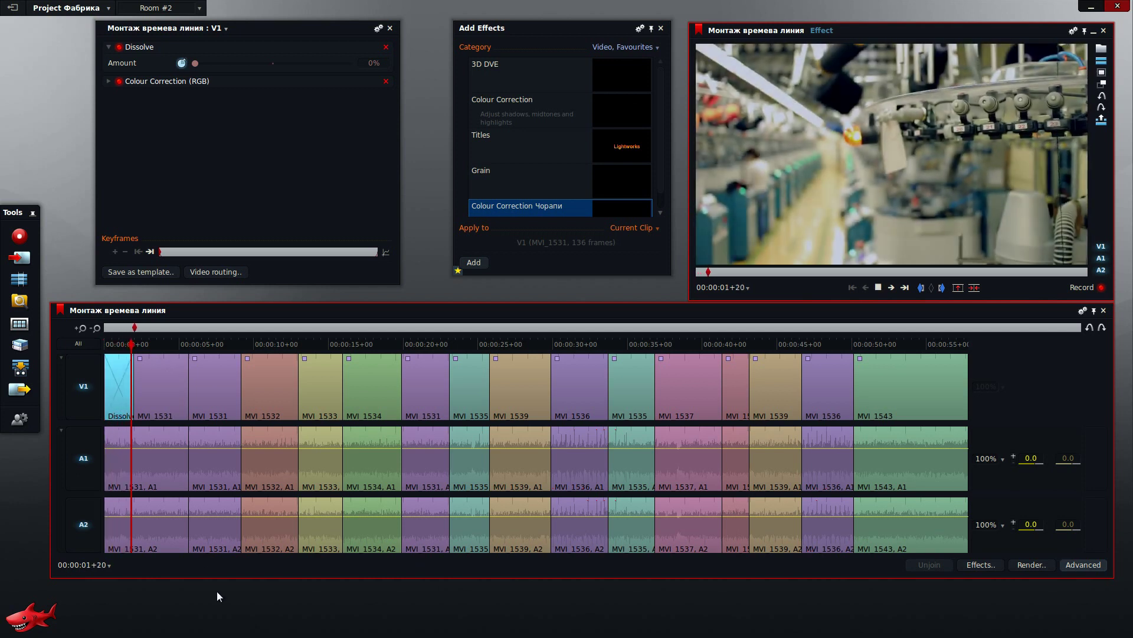
key("space")
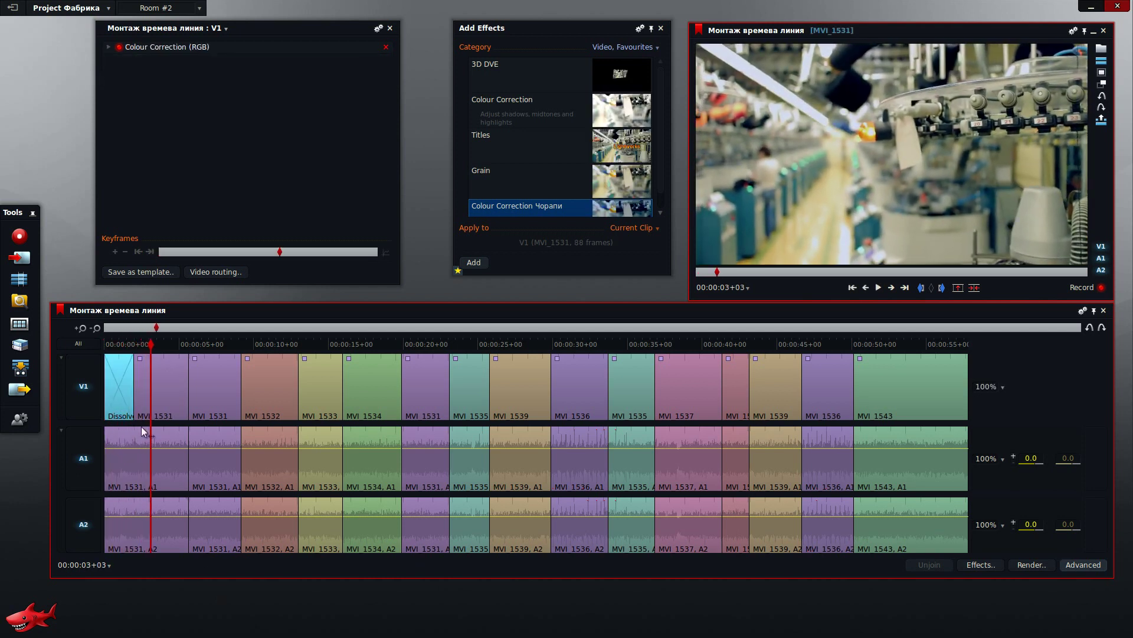
left_click(118, 345)
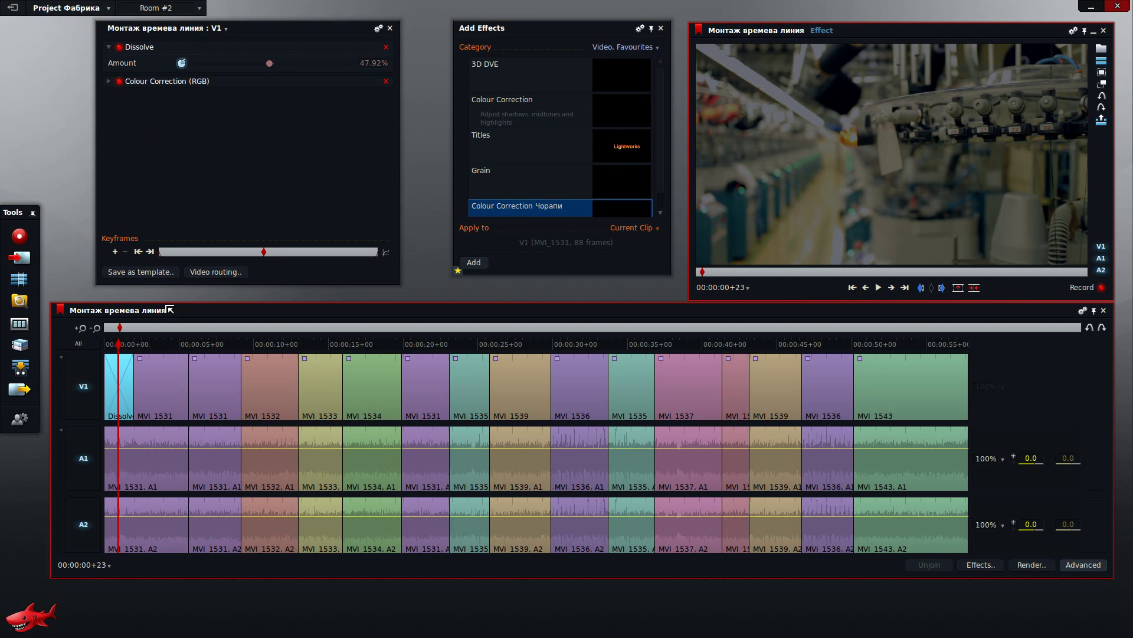
left_click(131, 347)
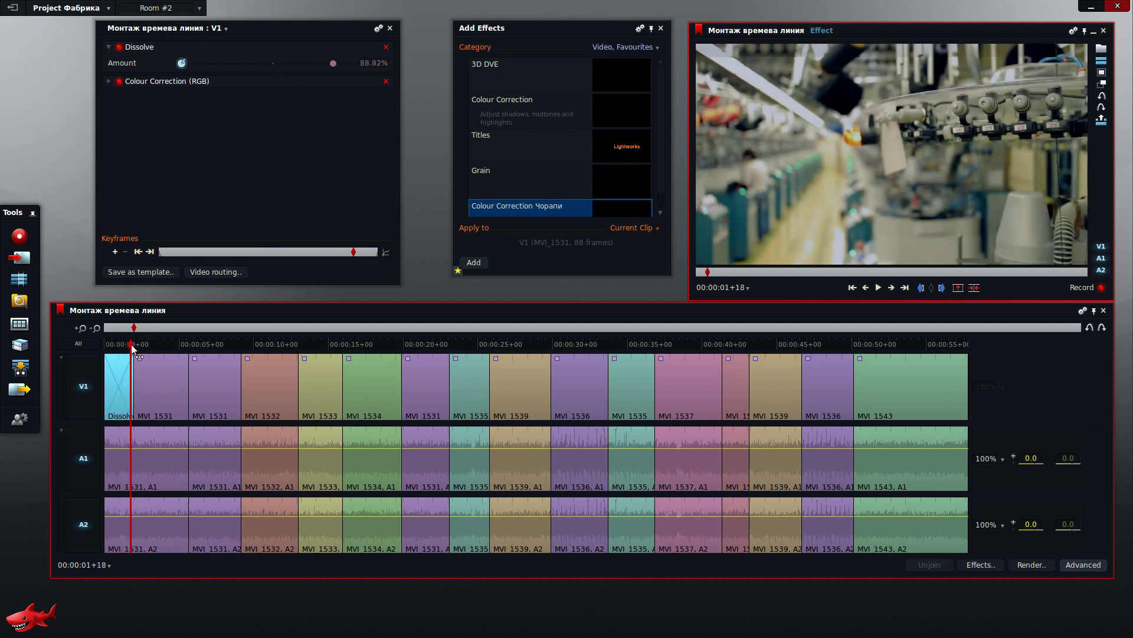
left_click(133, 350)
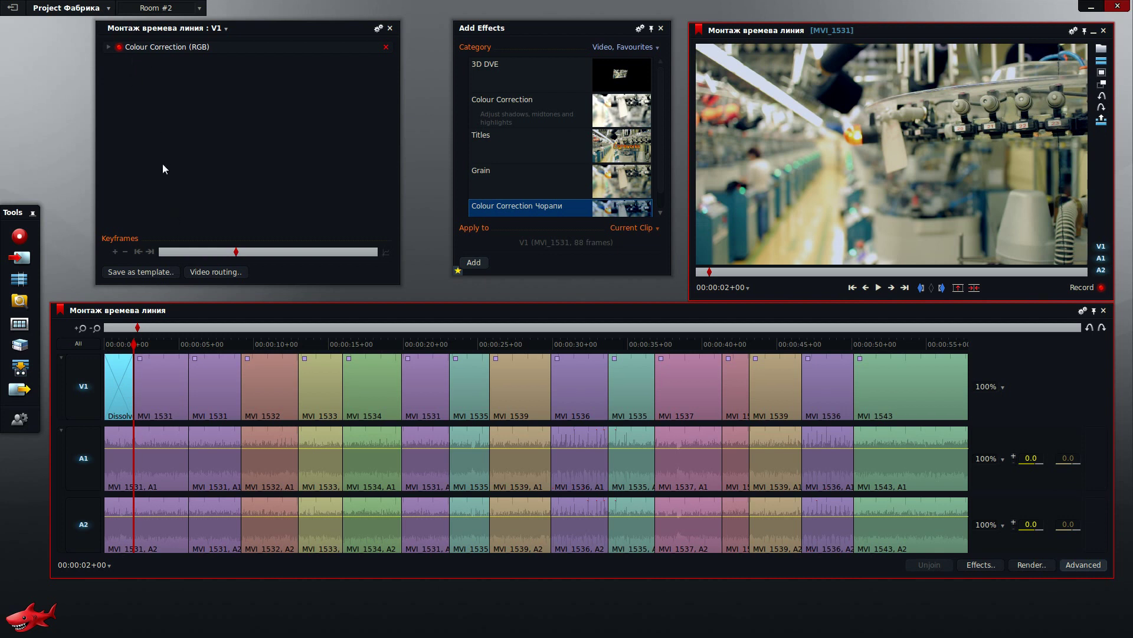
key("Left")
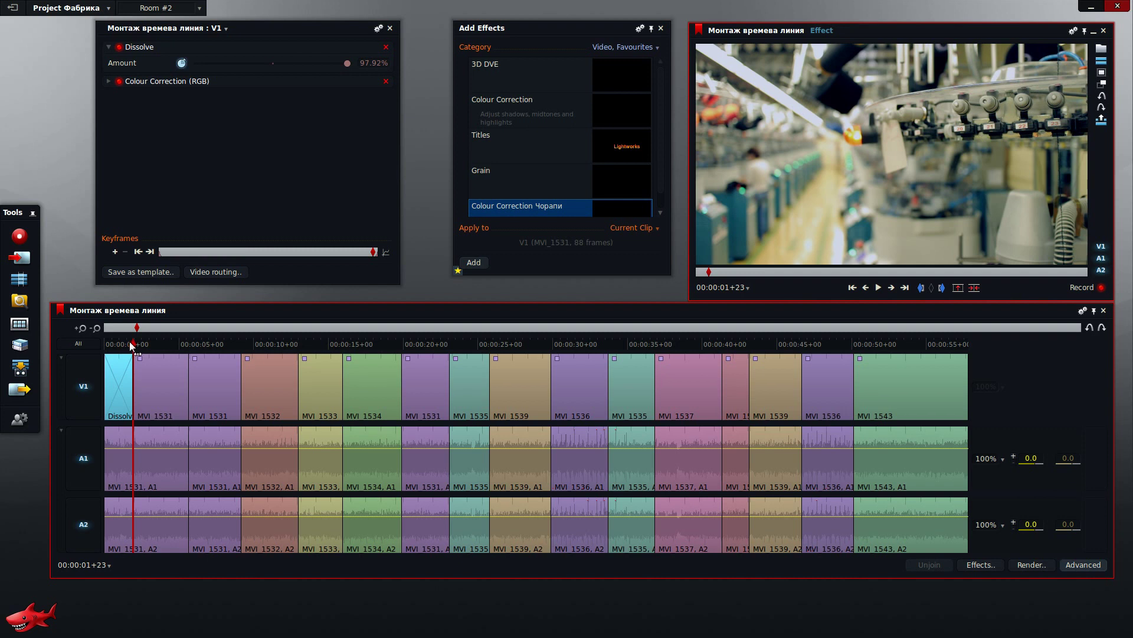
- Set the Dissolve amount to 16.67% at 00:00:01+01 and play the transition from the beginning
left_click_drag(131, 347, 121, 348)
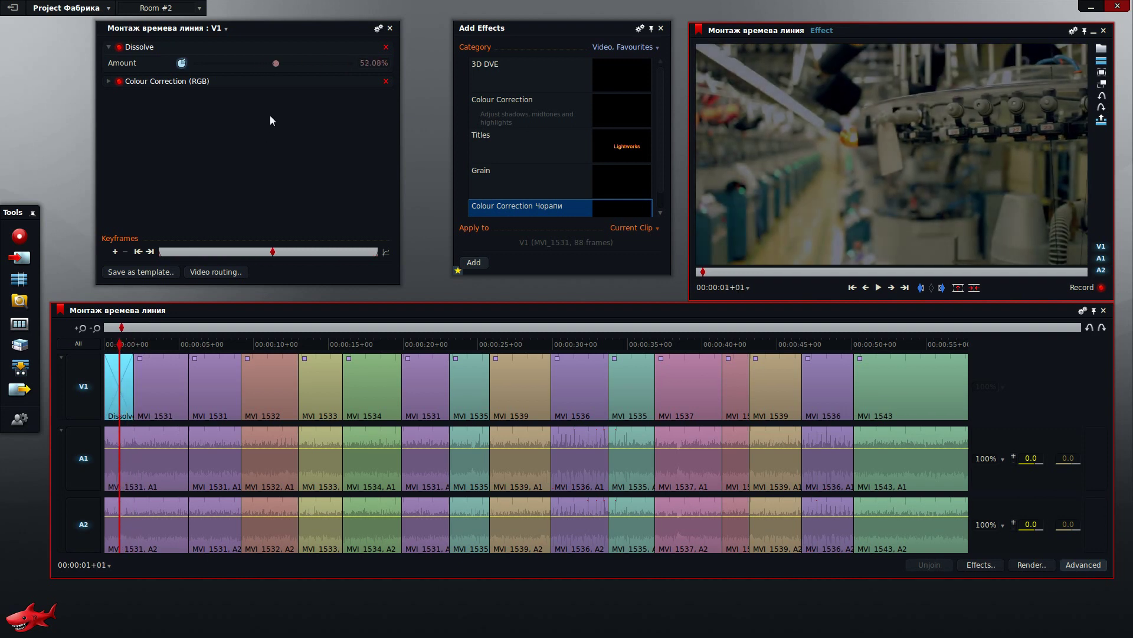
left_click_drag(275, 66, 222, 67)
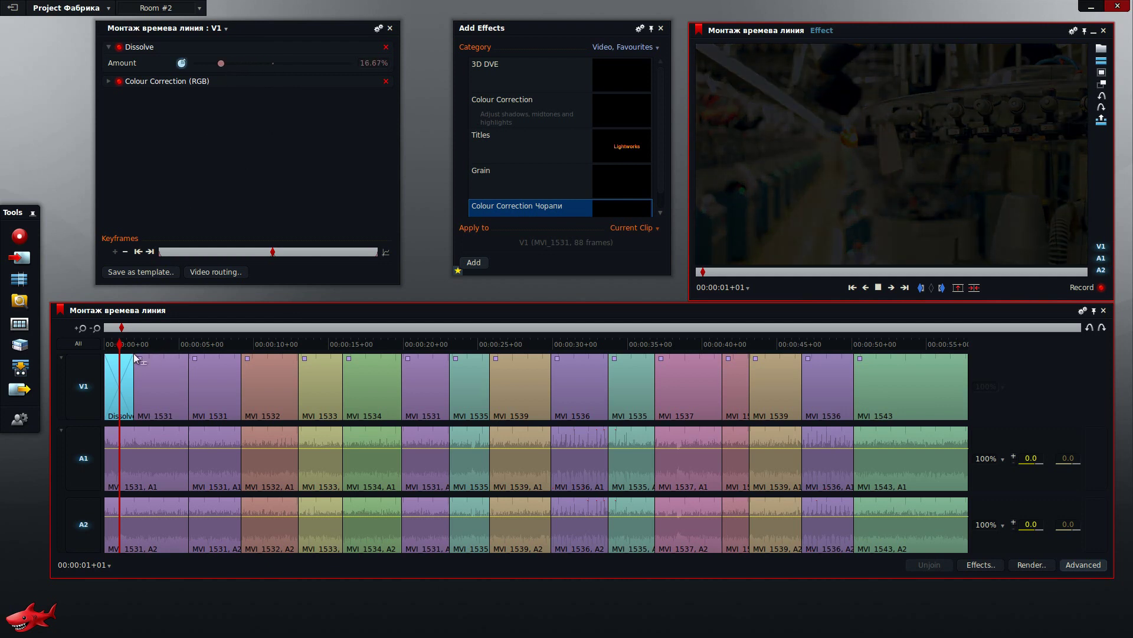
mouse_move(121, 347)
left_mouse_down()
mouse_move(132, 347)
mouse_move(117, 347)
left_mouse_up()
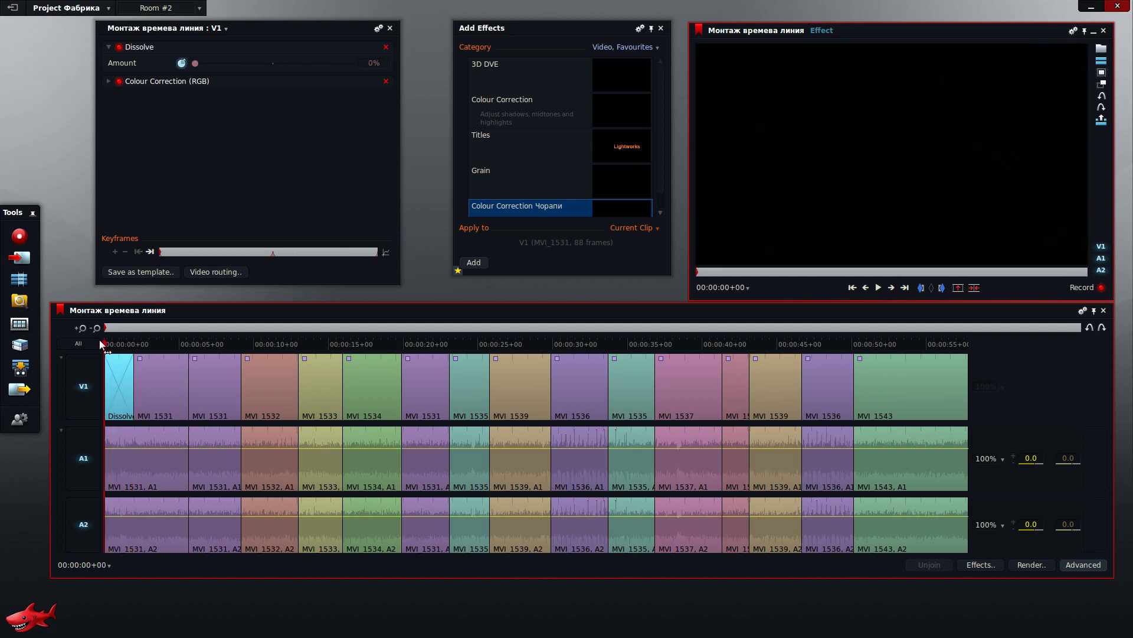
key("space")
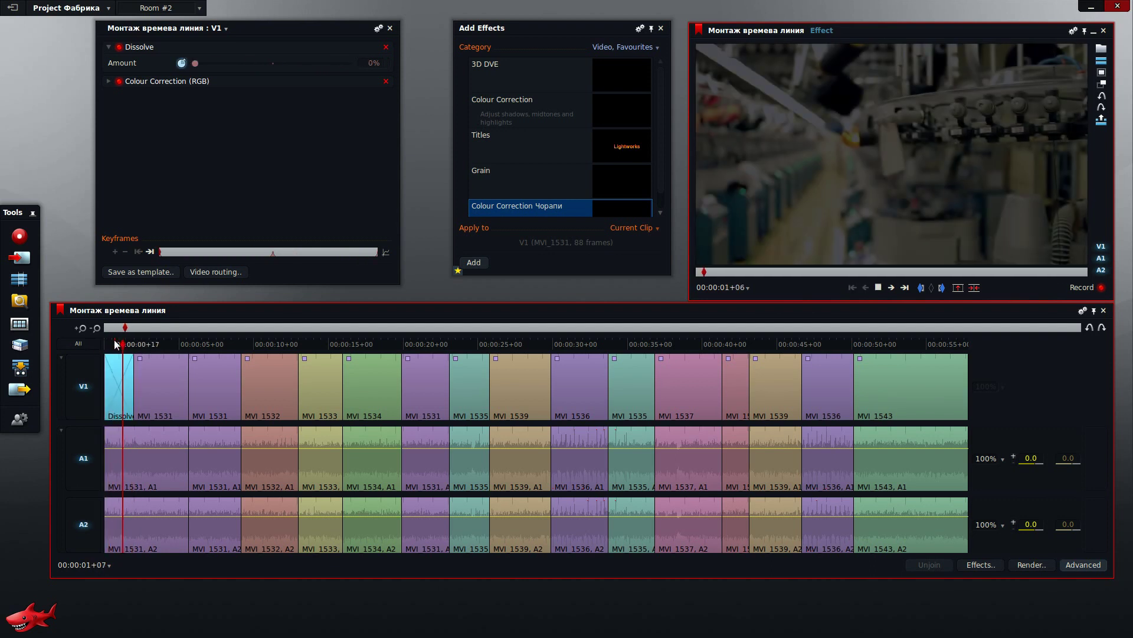
key("space")
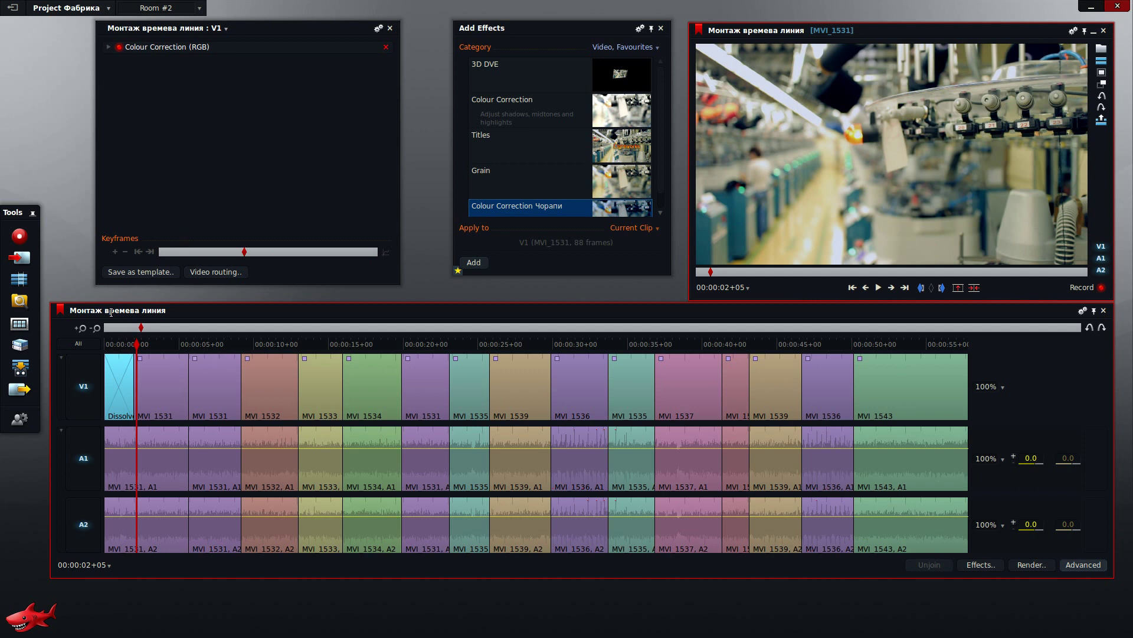
- Fade in the audio on A1 and A2 from the timeline start to about 00:00:02+00, matching the dissolve
left_click_drag(137, 342, 134, 346)
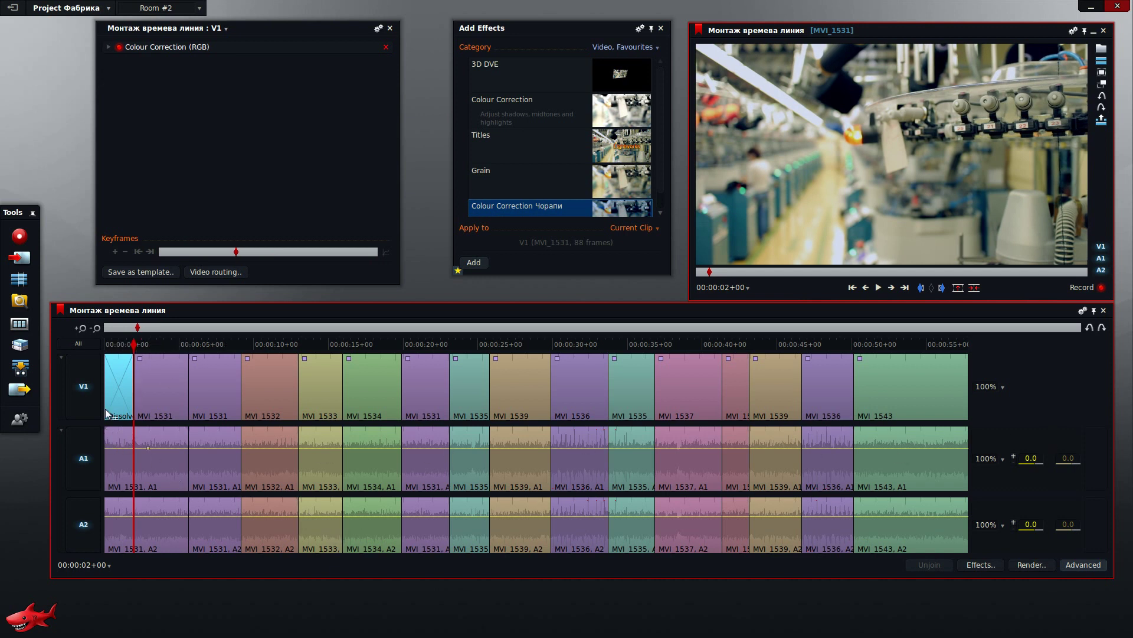
left_click_drag(205, 311, 222, 330)
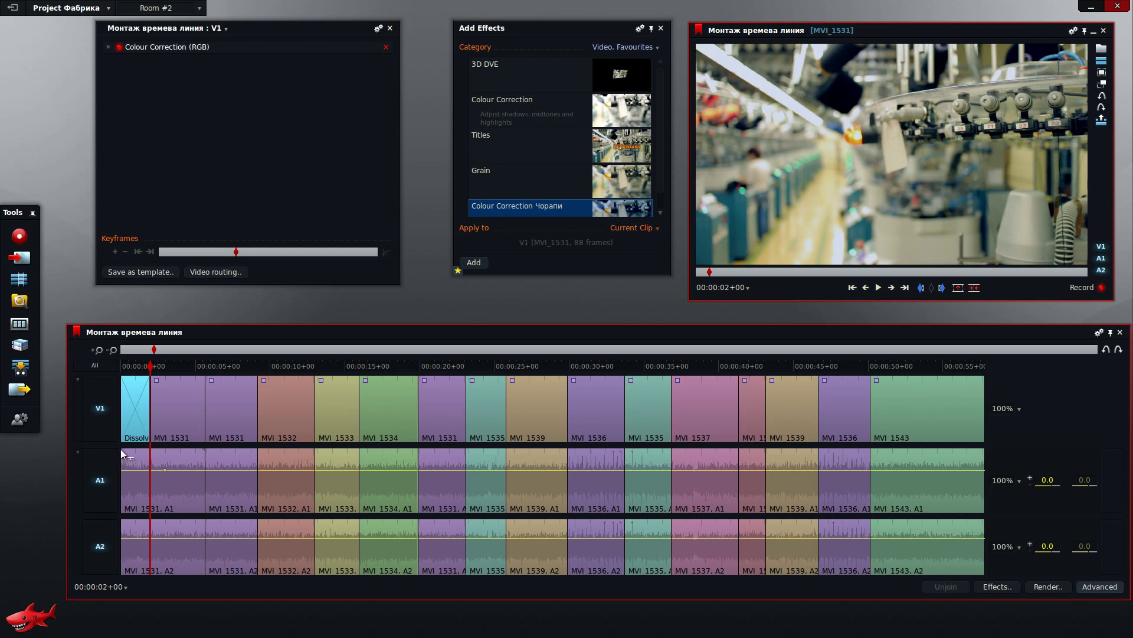
left_click_drag(122, 452, 146, 450)
left_click_drag(122, 519, 152, 520)
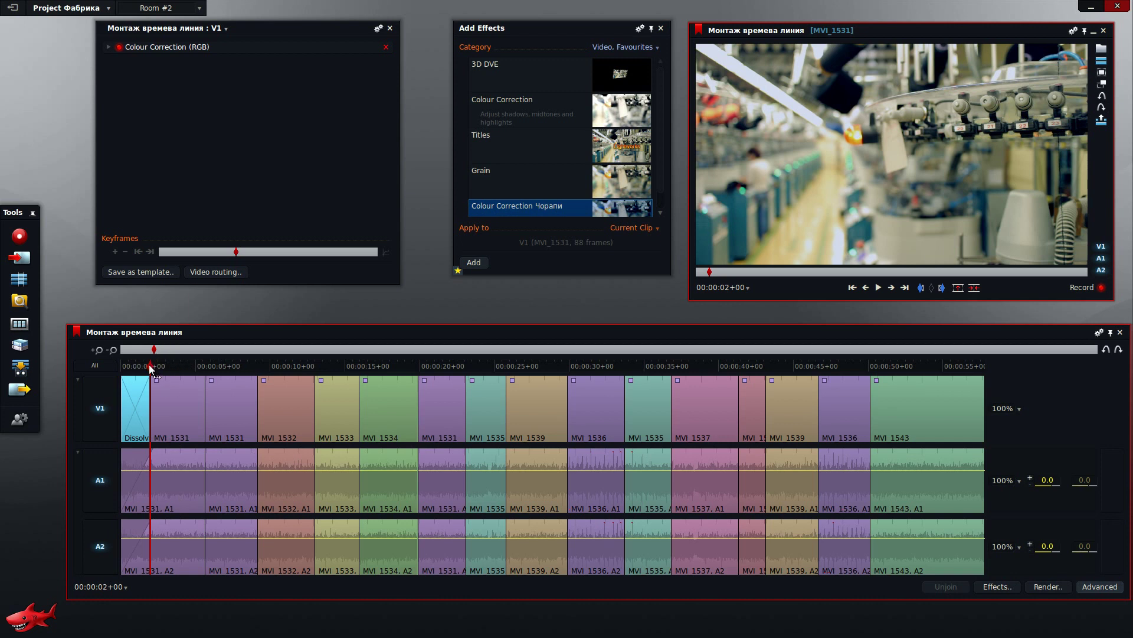
- Play the opening from the start to check the picture dissolve together with the audio fade-in
left_click_drag(149, 364, 114, 366)
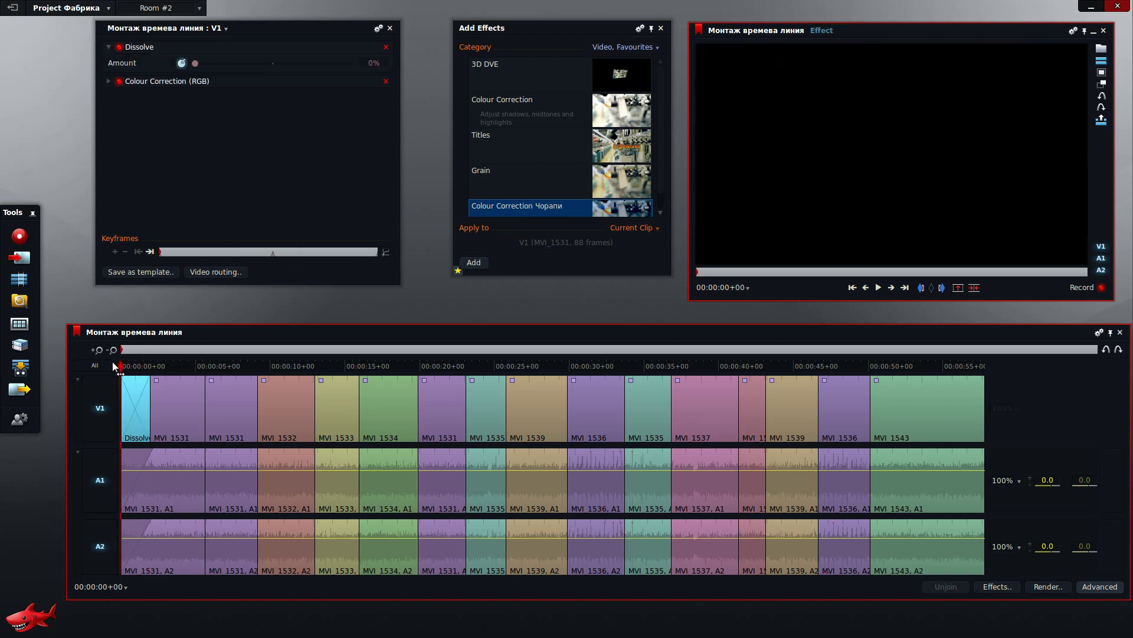
key("space")
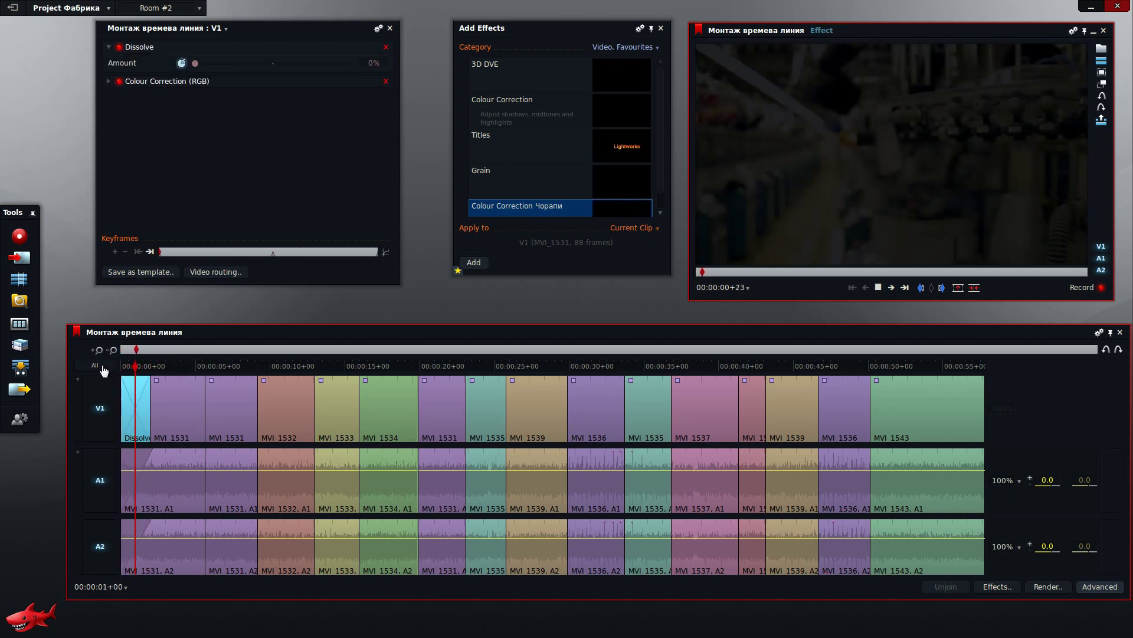
key("space")
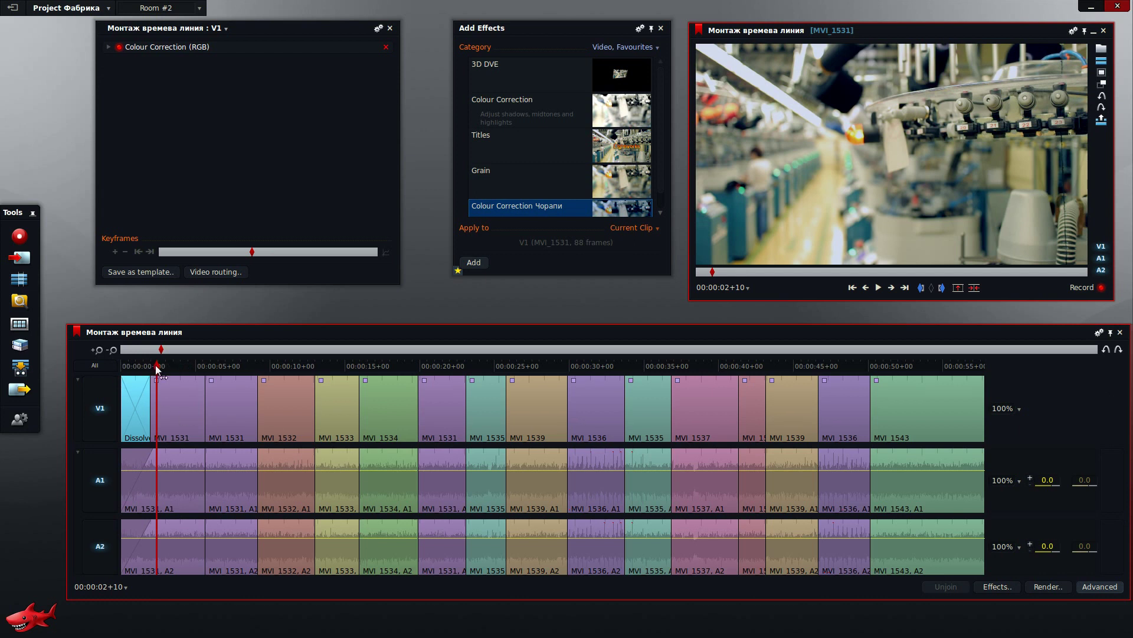
- Add a Titles effect to the first MVI_1531 clip after the dissolve and remove the duplicate Titles component
mouse_move(156, 365)
left_mouse_down()
mouse_move(186, 365)
mouse_move(168, 366)
left_mouse_up()
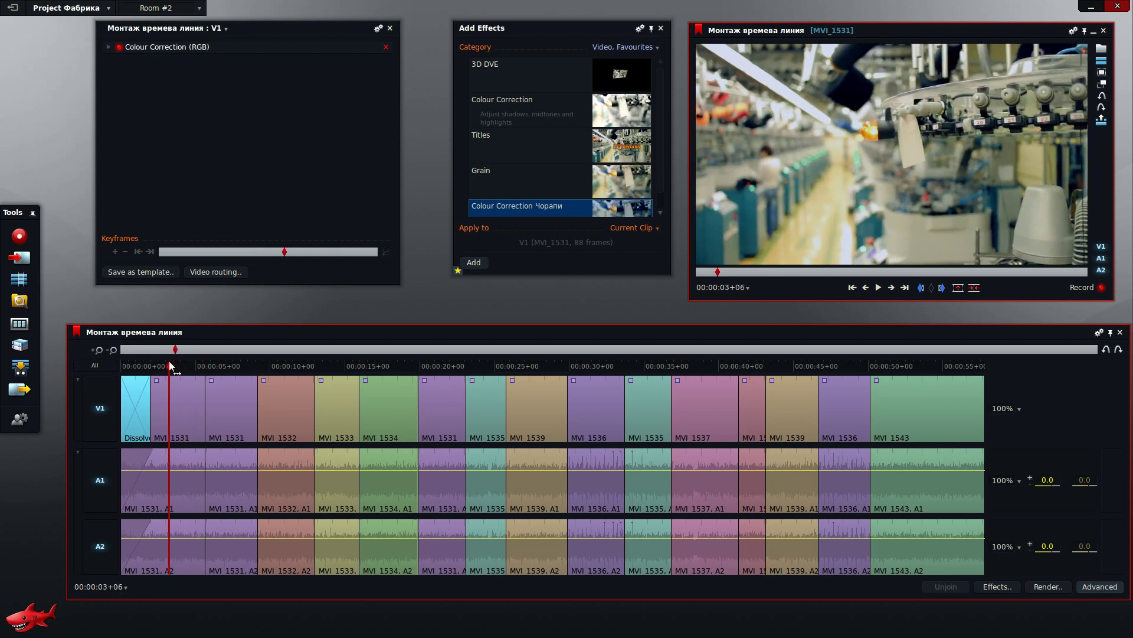
left_click(516, 147)
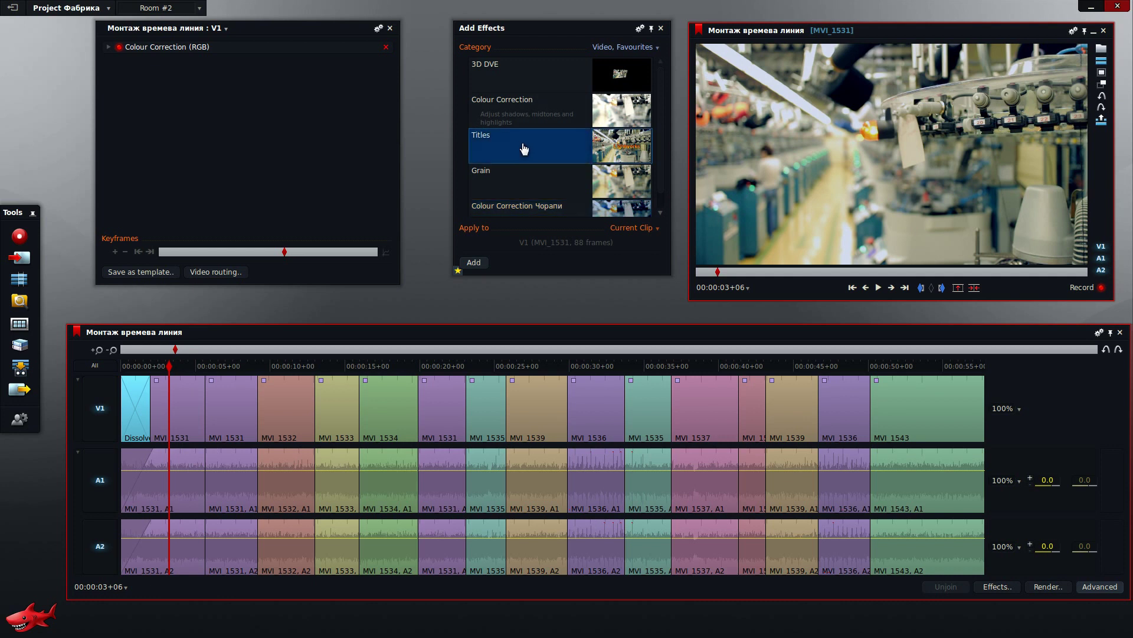
double_click(531, 151)
left_click_drag(532, 151, 166, 367)
left_click(164, 366)
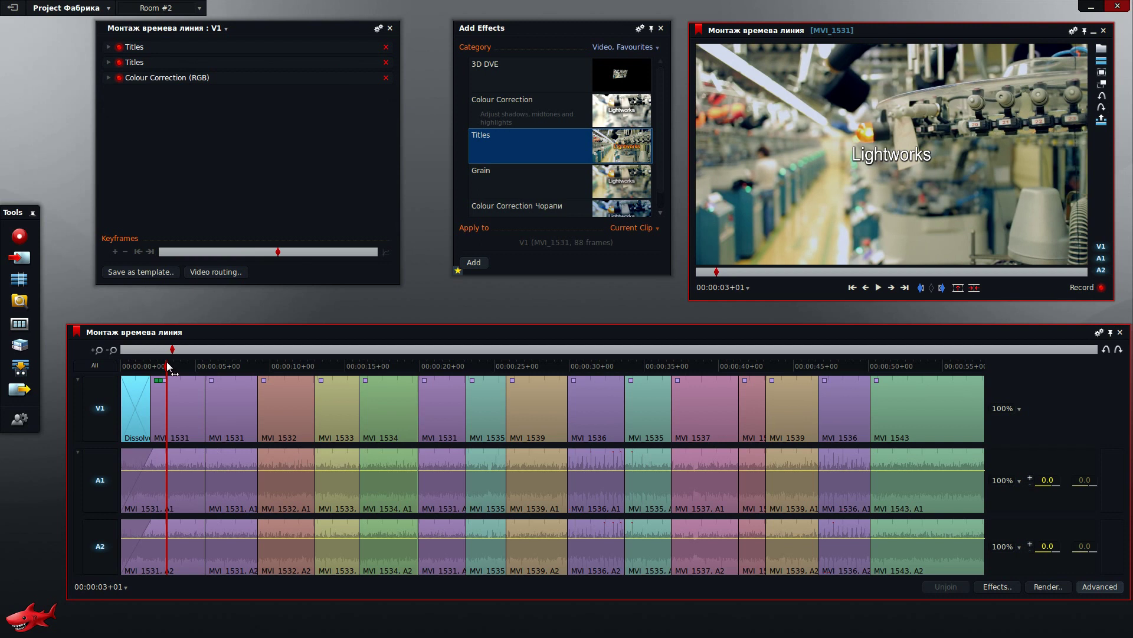
left_click_drag(167, 367, 162, 367)
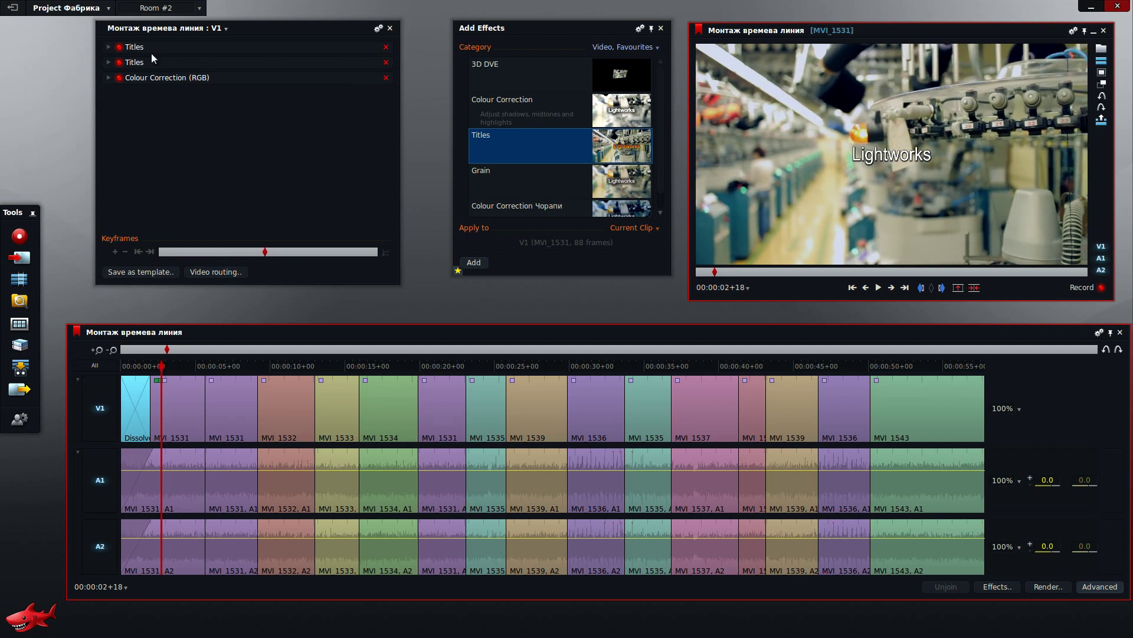
left_click(386, 47)
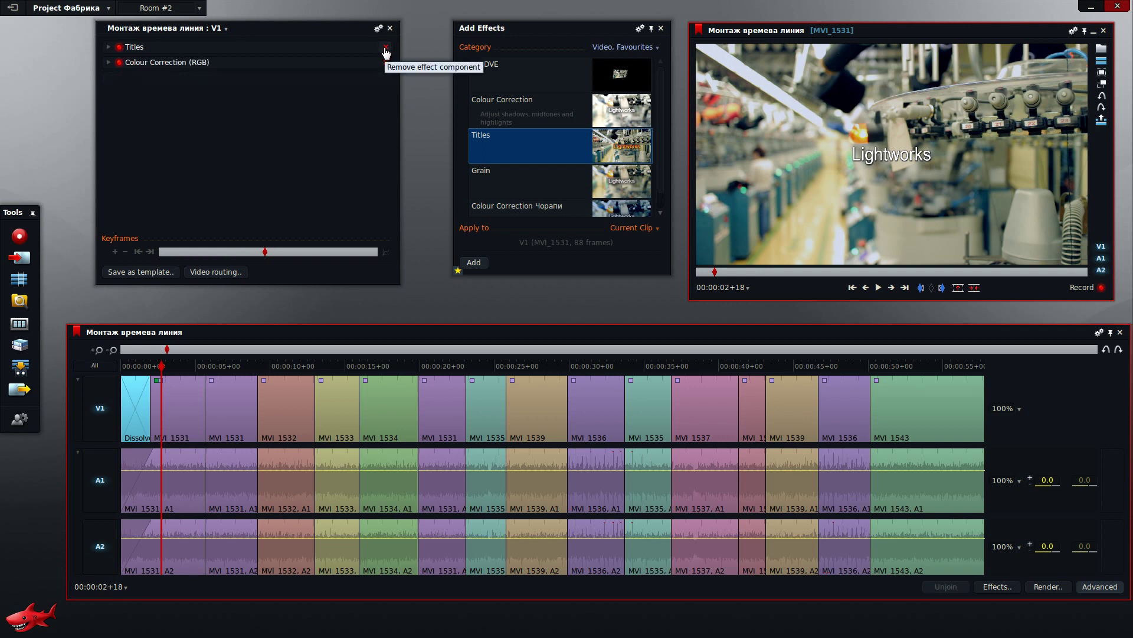
- Replace the default title text on the first MVI_1531 clip with "Чорапи и машини"
left_click(108, 47)
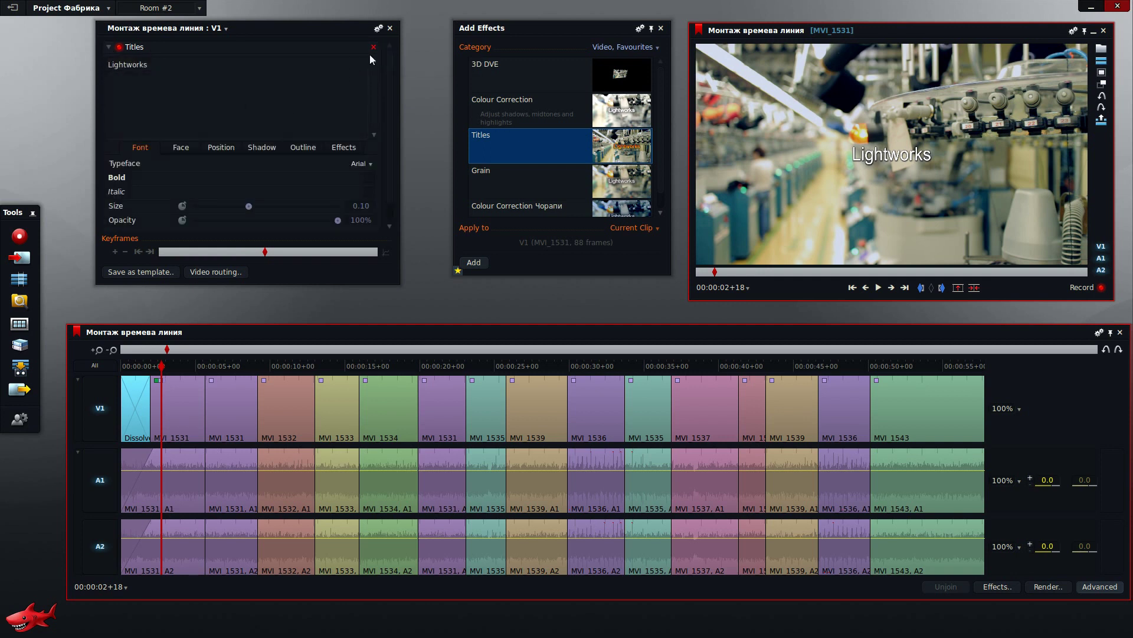
left_click_drag(183, 68, 50, 53)
type("ч")
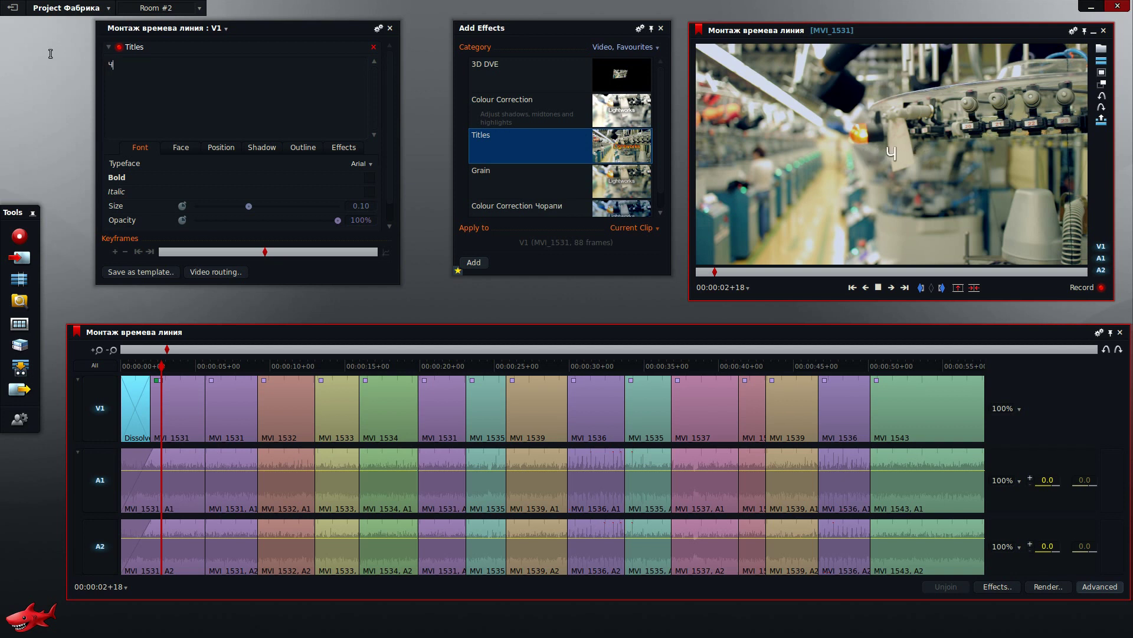
type("орапи ")
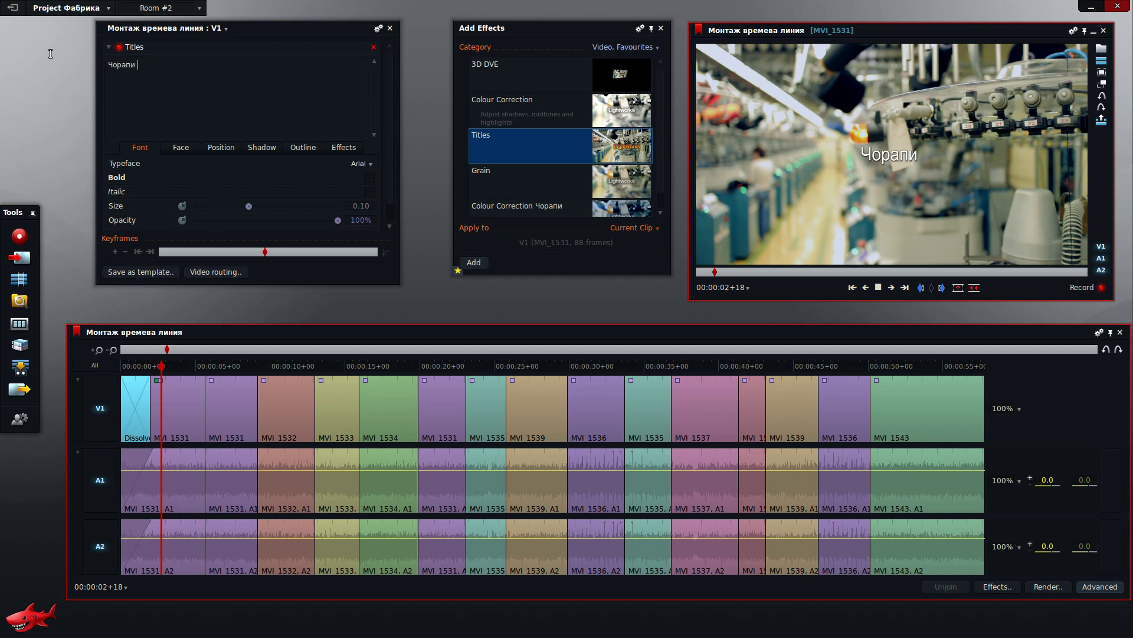
type("и машини")
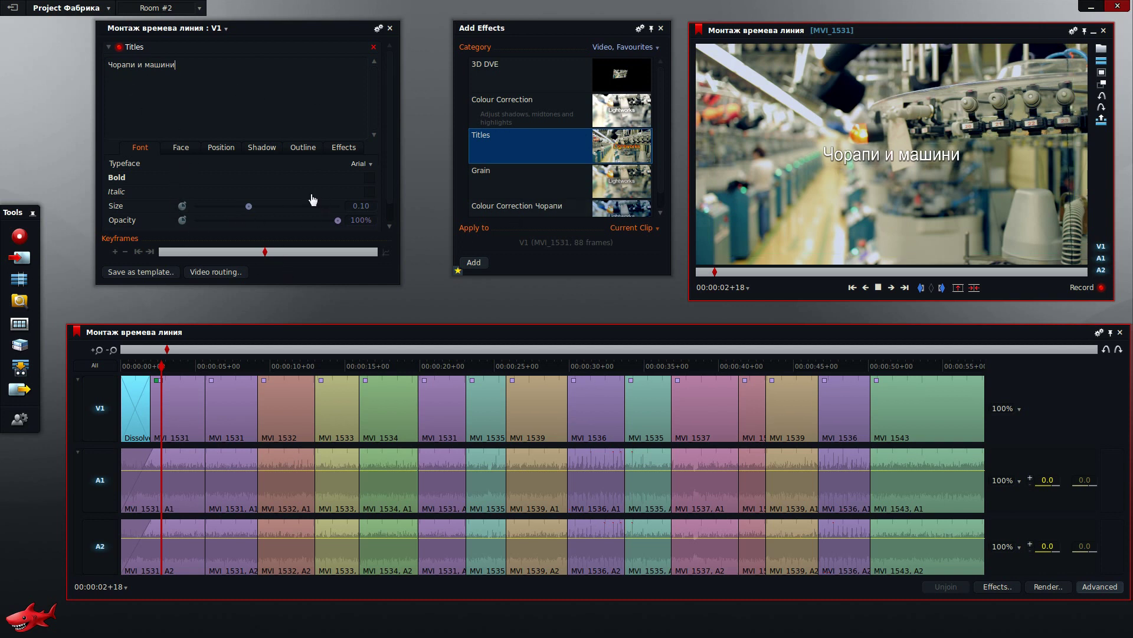
- Examine the title's font, face, position, shadow, outline and effects settings, including the available In effects
left_click(179, 147)
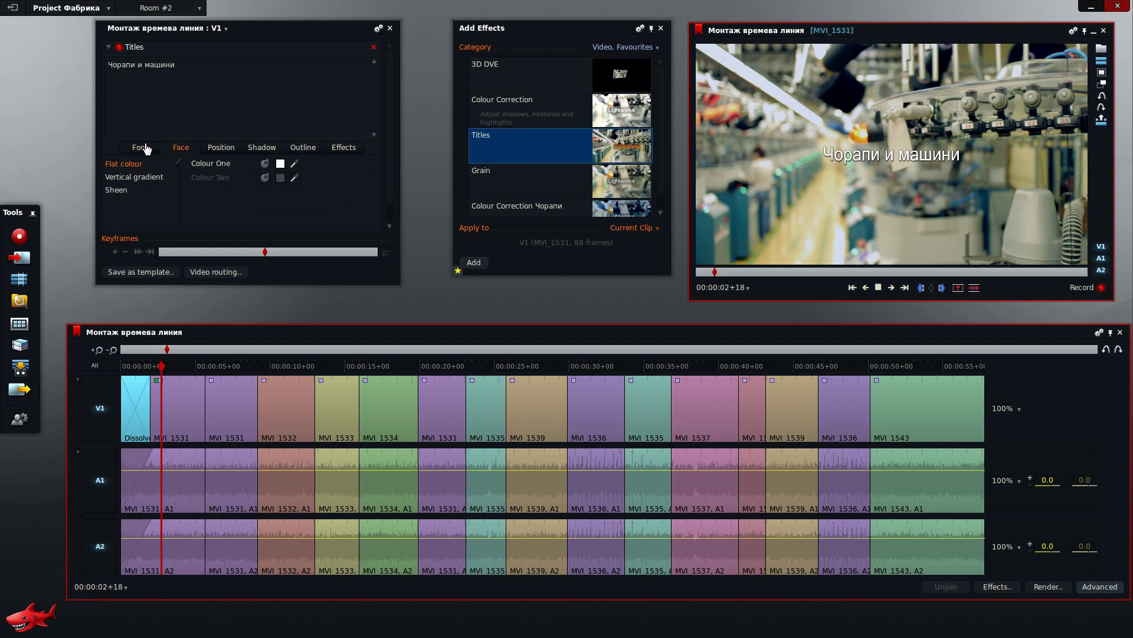
left_click(147, 147)
left_click(180, 147)
left_click(138, 150)
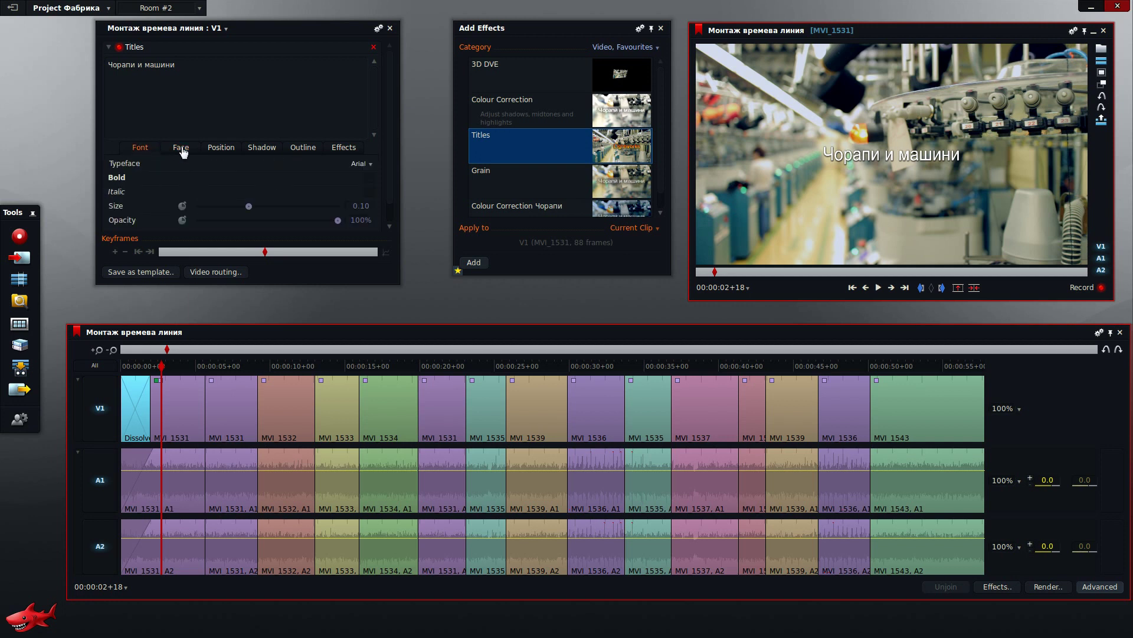
left_click(183, 151)
left_click(220, 150)
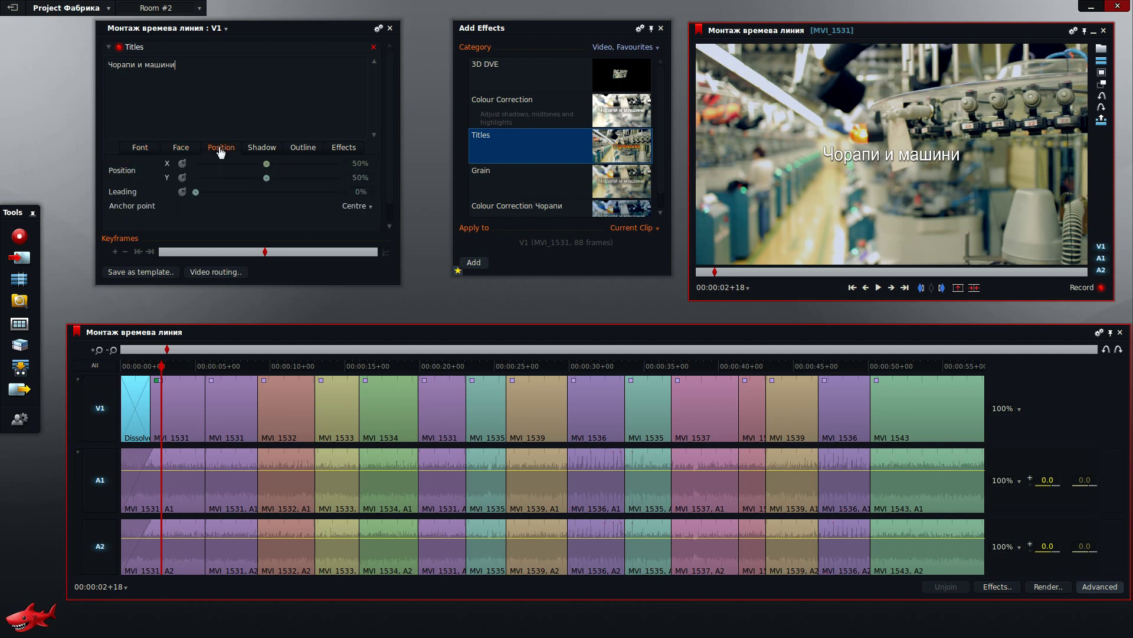
left_click(262, 151)
left_click(301, 150)
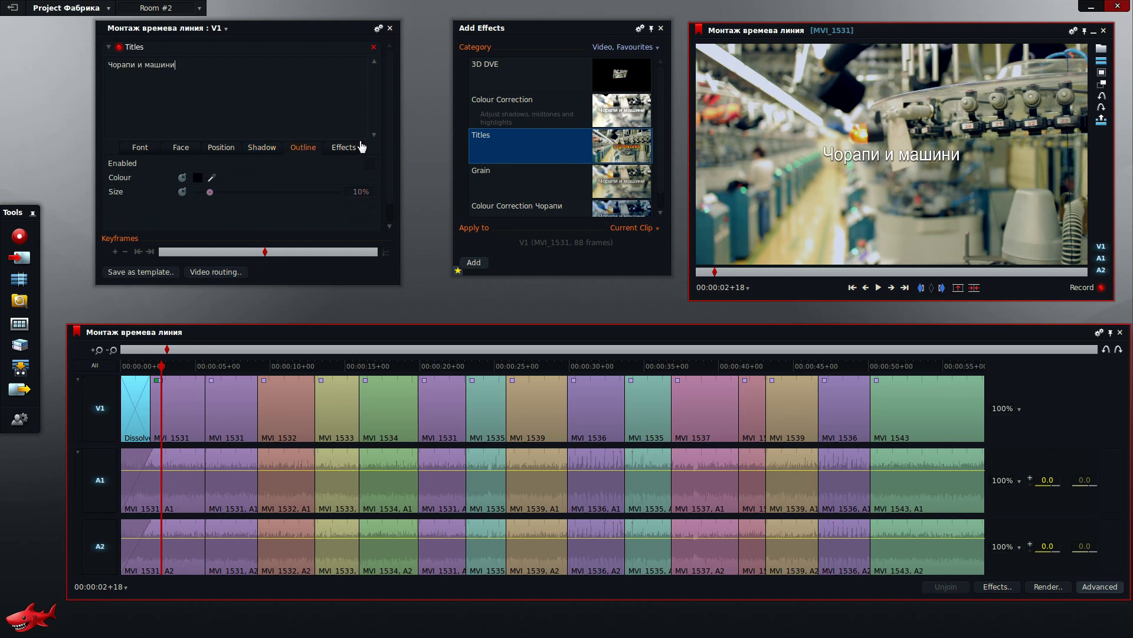
left_click(343, 151)
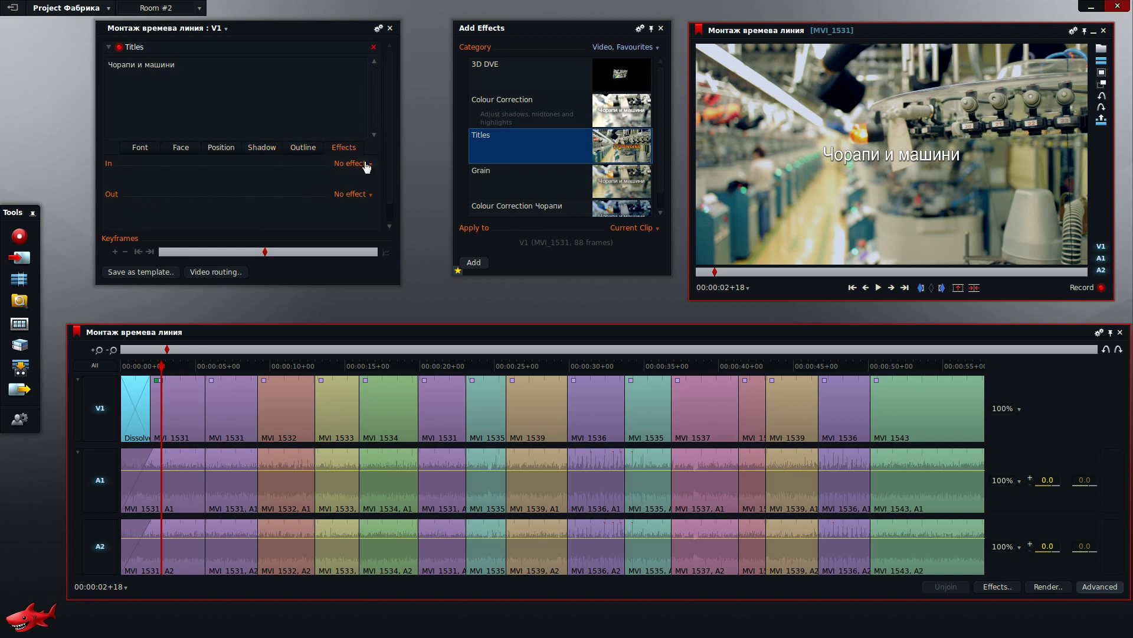
left_click(366, 165)
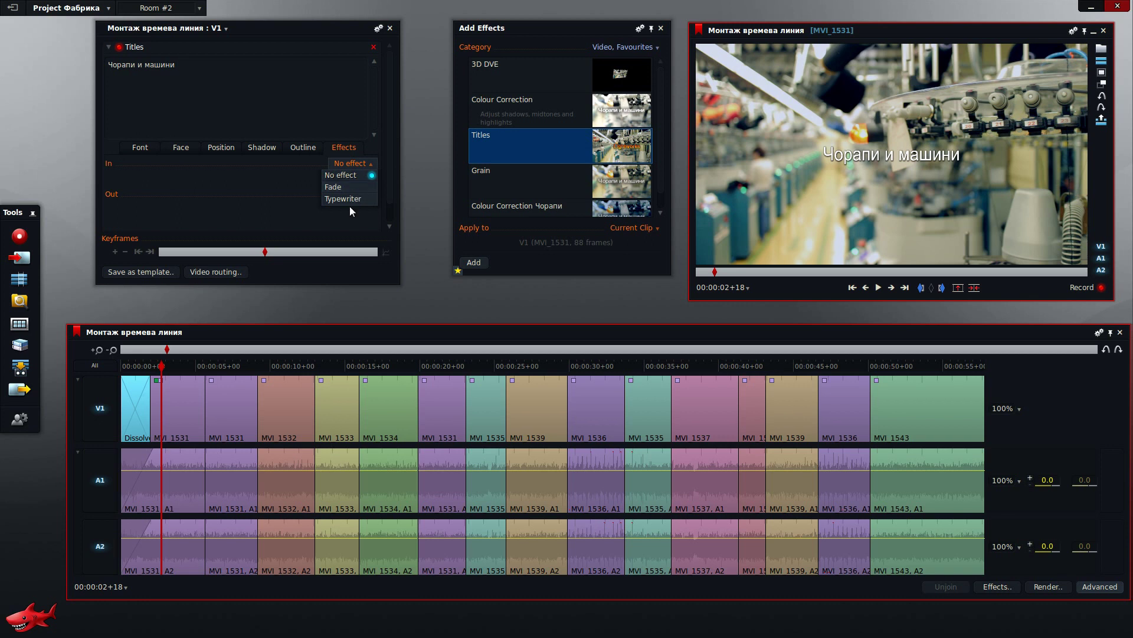
left_click(357, 163)
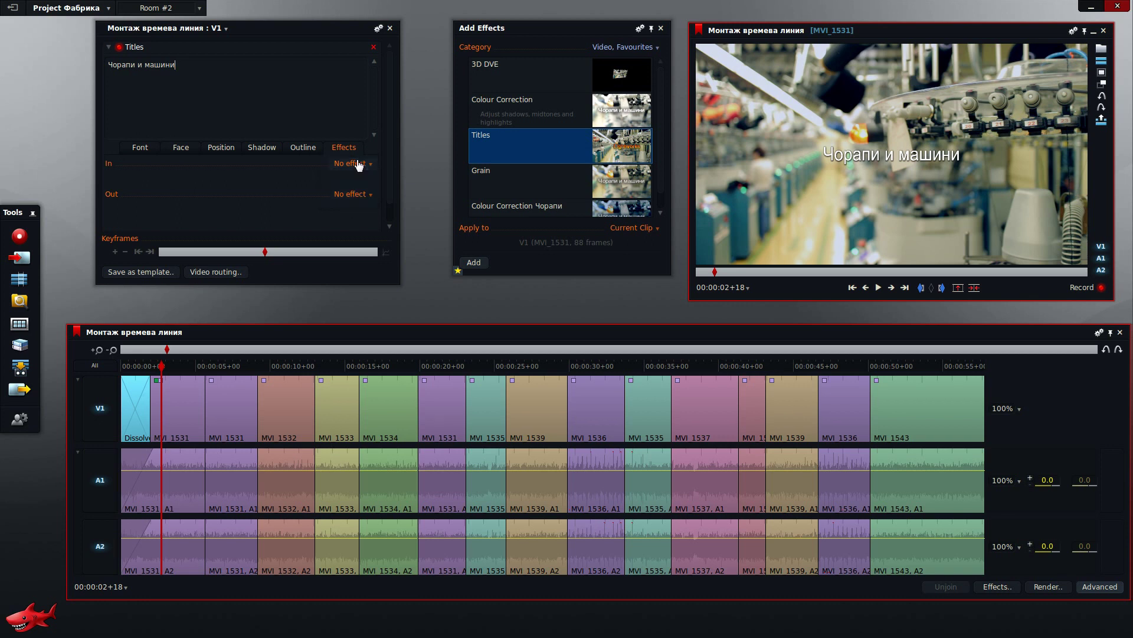
left_click(358, 201)
left_click(350, 165)
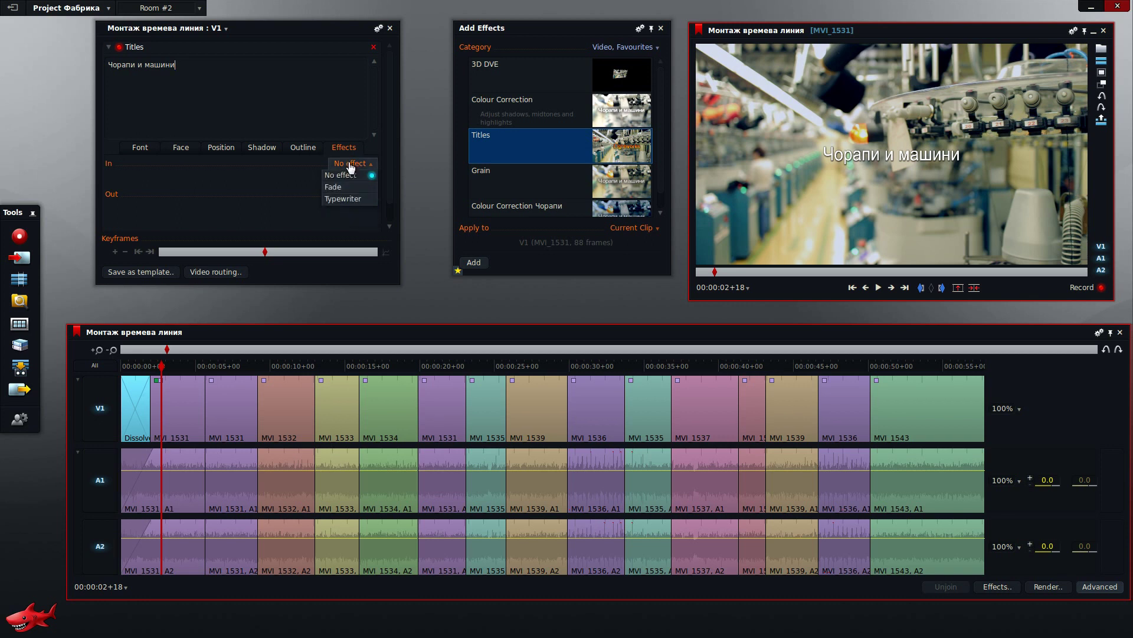
left_click(139, 148)
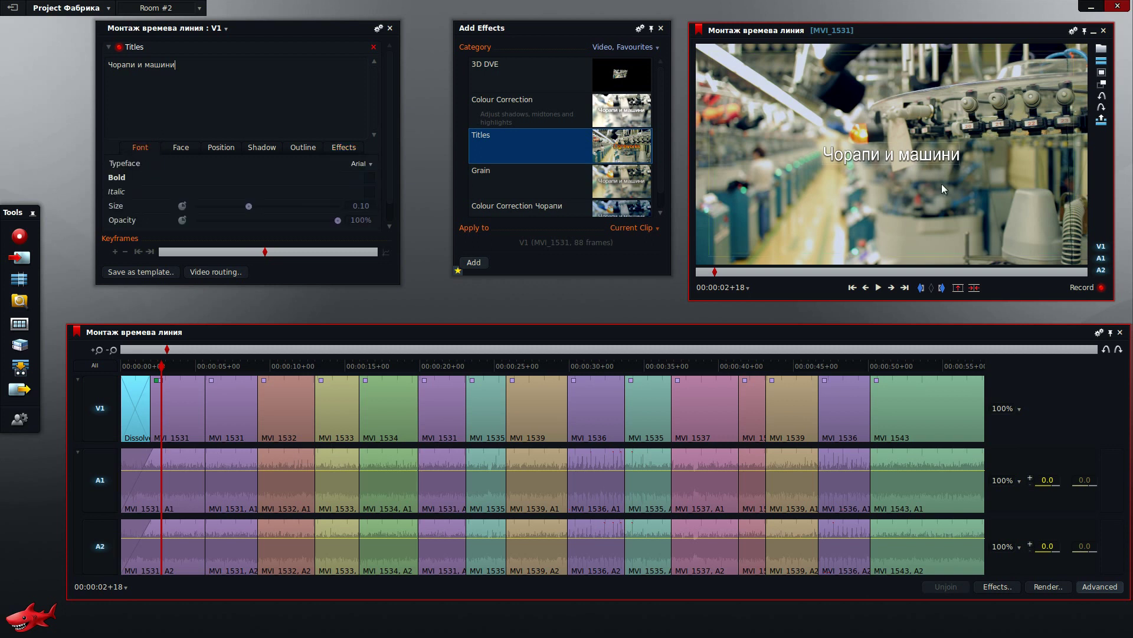
- Enlarge the title to size 0.14 and place it fully inside the lower-left area of the video frame
left_click_drag(882, 165, 770, 252)
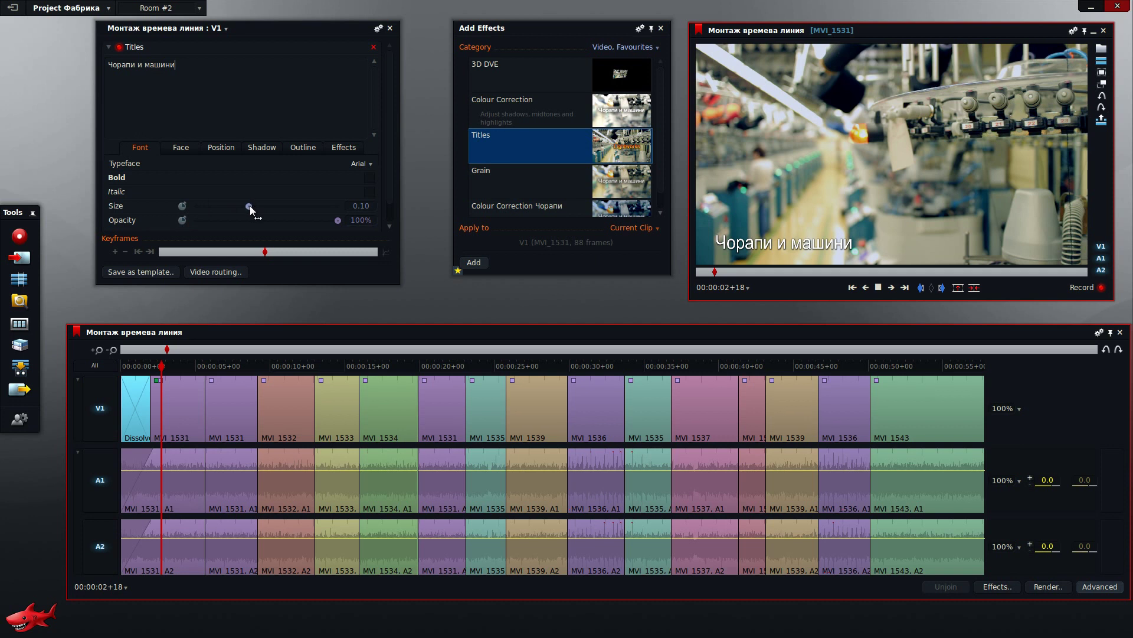
left_click_drag(250, 206, 271, 208)
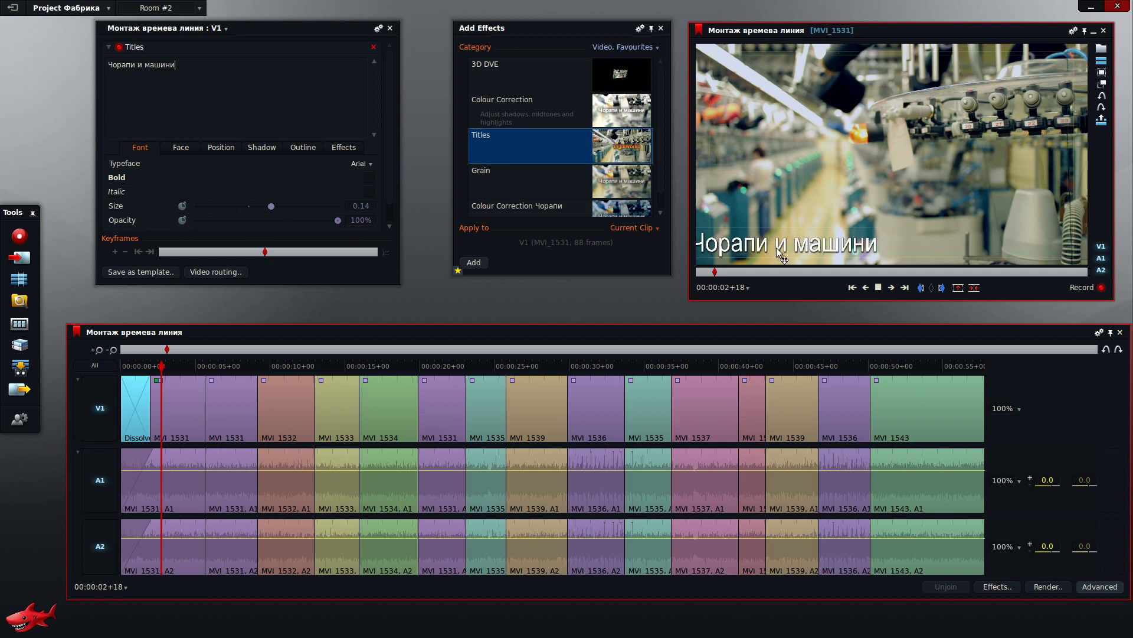
left_click_drag(777, 247, 802, 243)
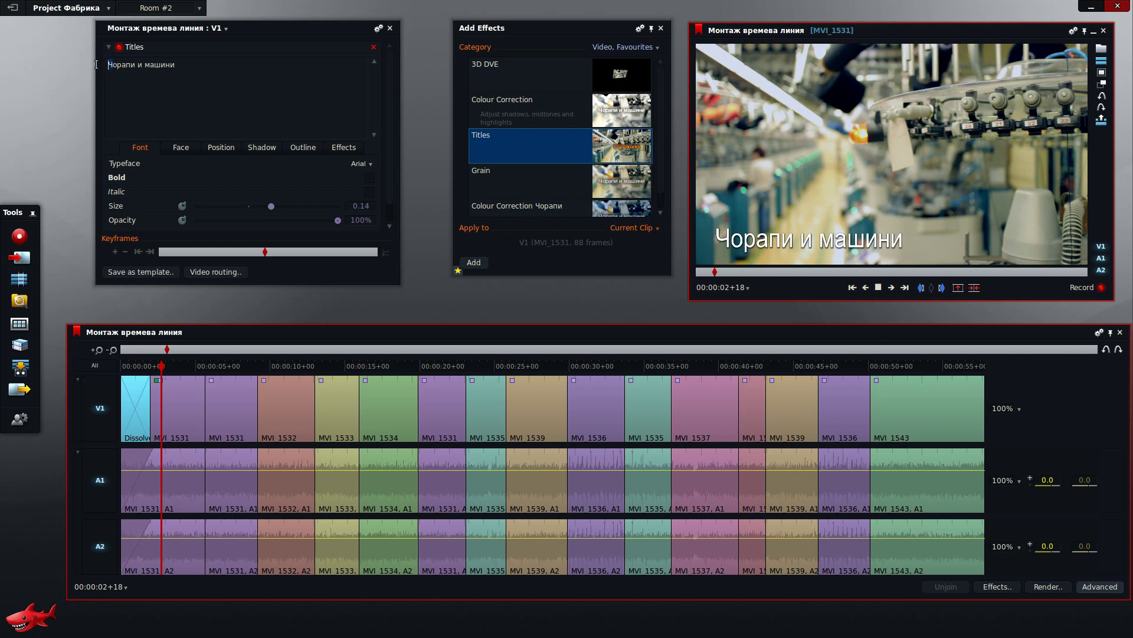
- Change the title's first letter to lowercase so the text reads "чорапи и машини"
key("Delete")
type("ч")
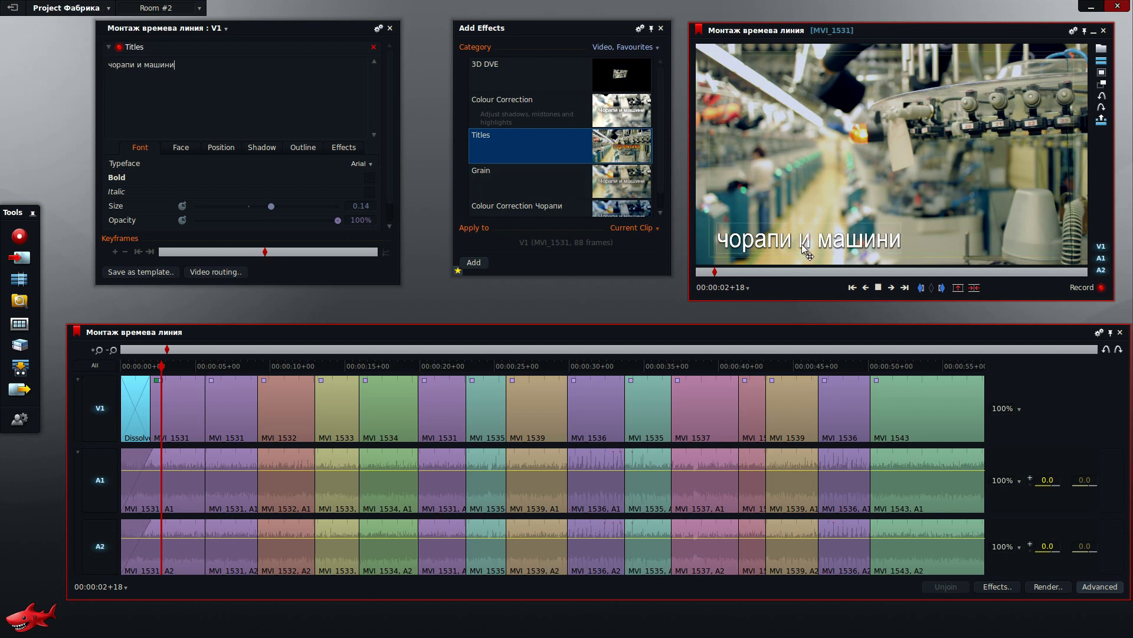
left_click(180, 148)
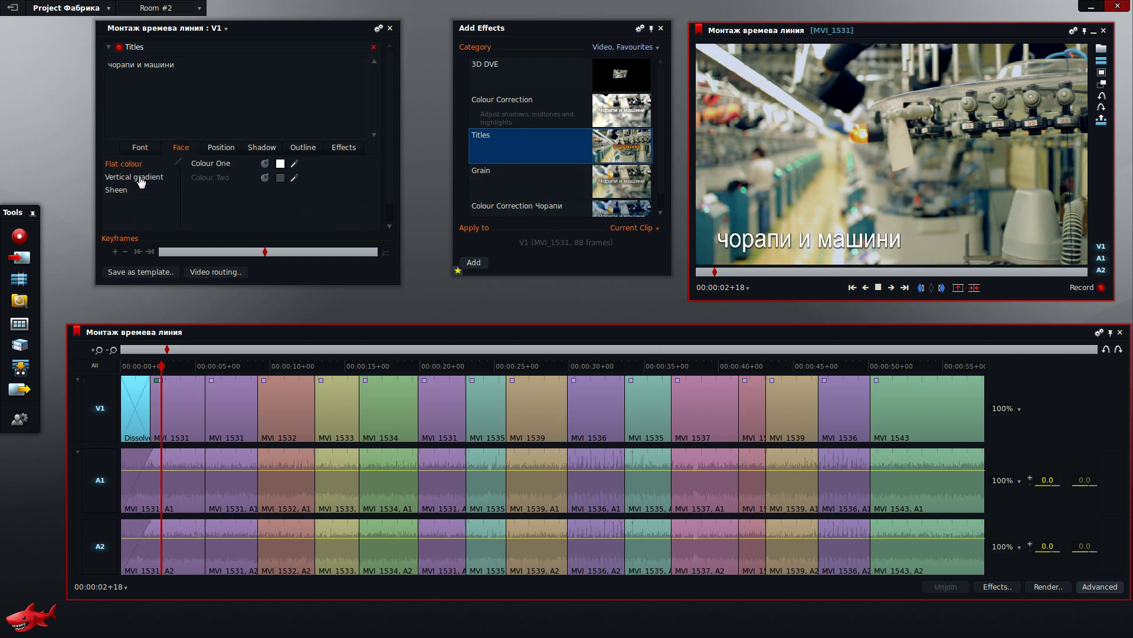
left_click(140, 147)
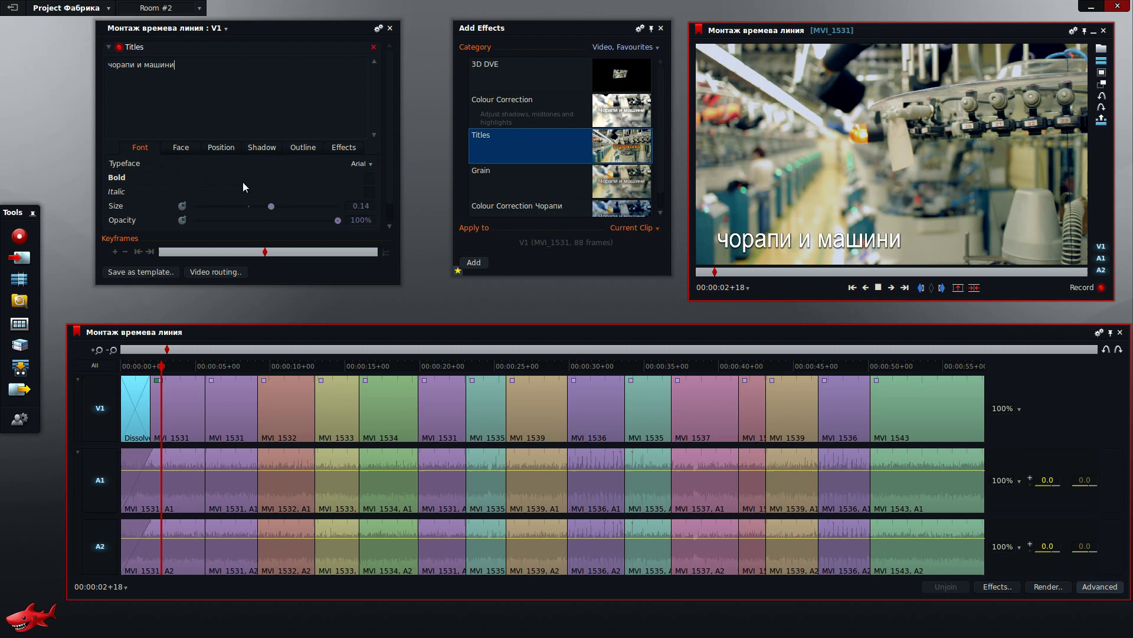
- Try the Bickham Script Pro and KacstDigital typefaces on the title
left_click(366, 165)
left_click_drag(375, 190, 377, 201)
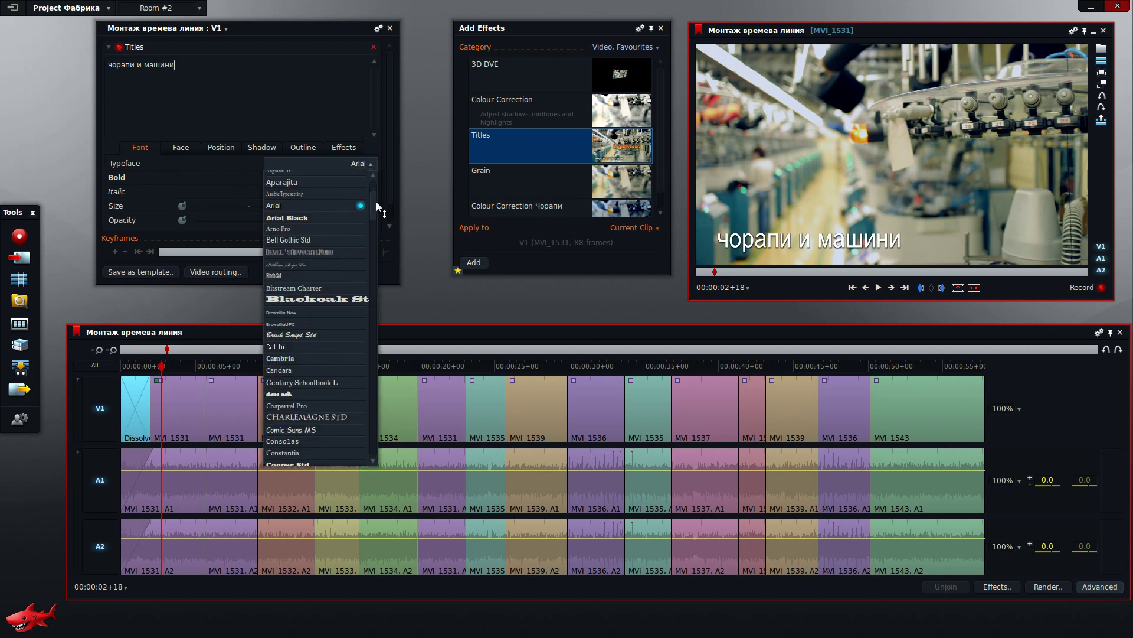
left_click(343, 264)
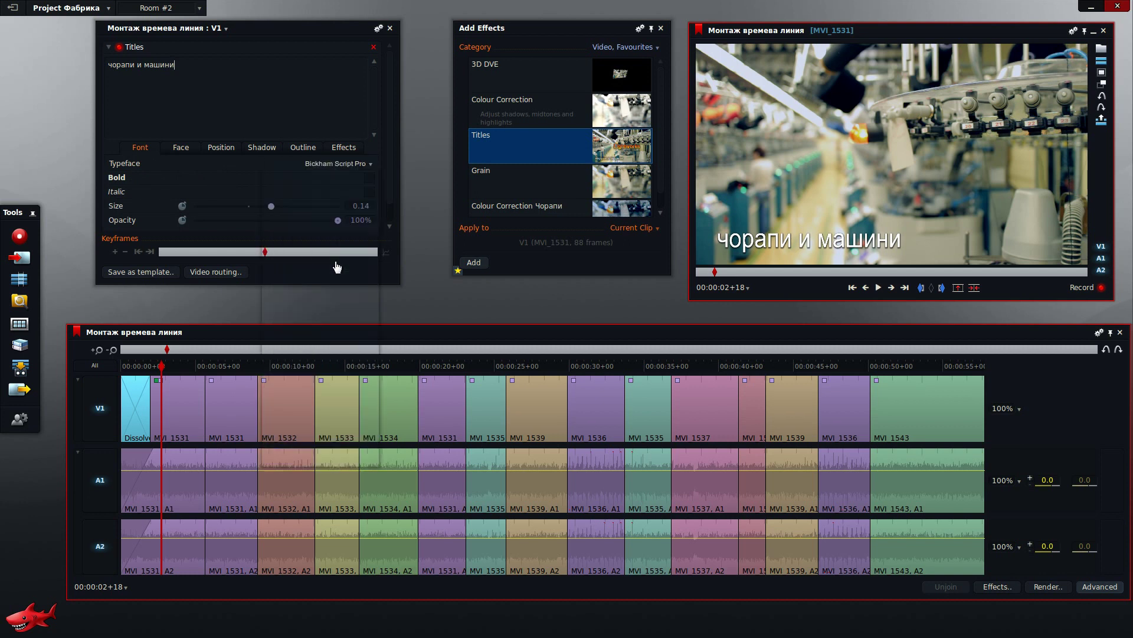
left_click(366, 165)
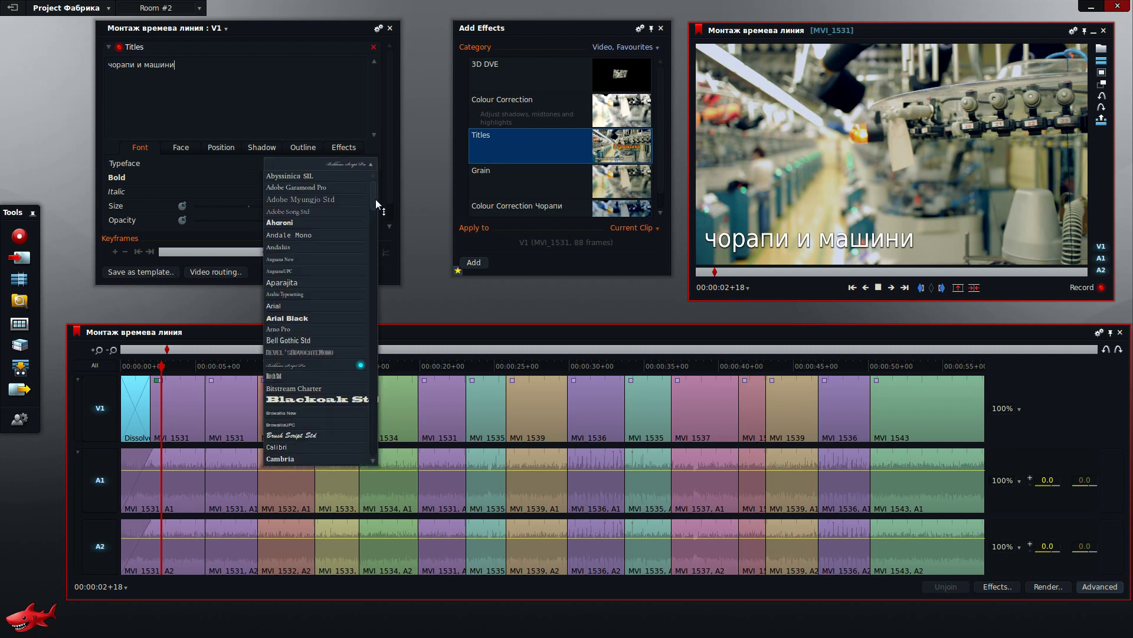
left_click_drag(376, 200, 379, 285)
left_click(317, 258)
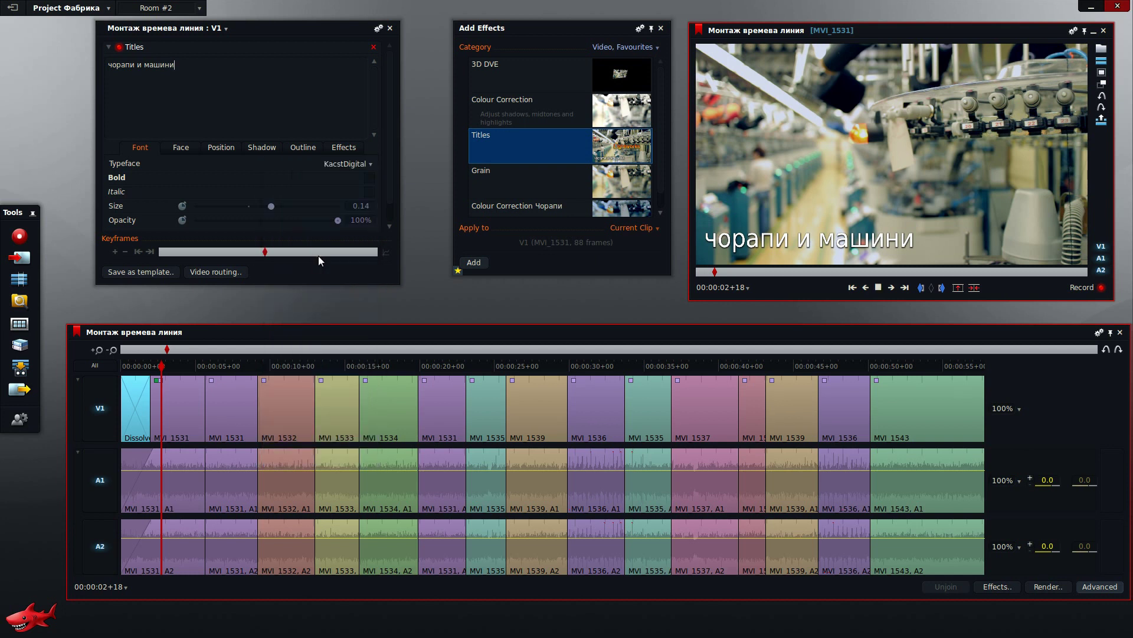
- Try the Microsoft New Tai Lue and Sans typefaces on the title
left_click(356, 170)
left_click_drag(371, 282, 378, 335)
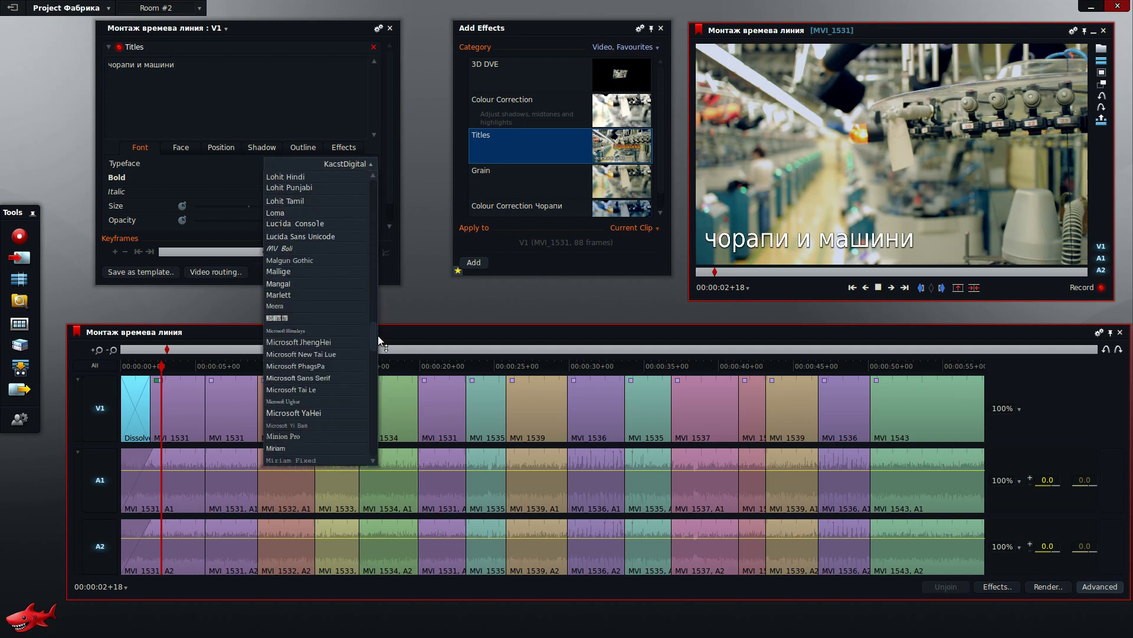
left_click(326, 354)
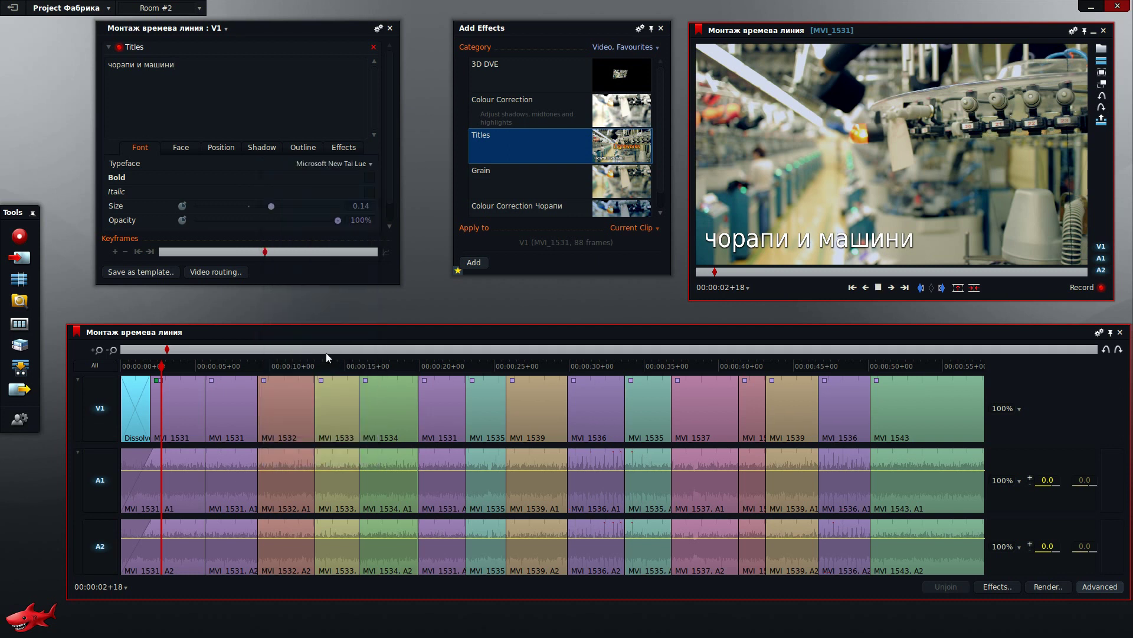
left_click(361, 164)
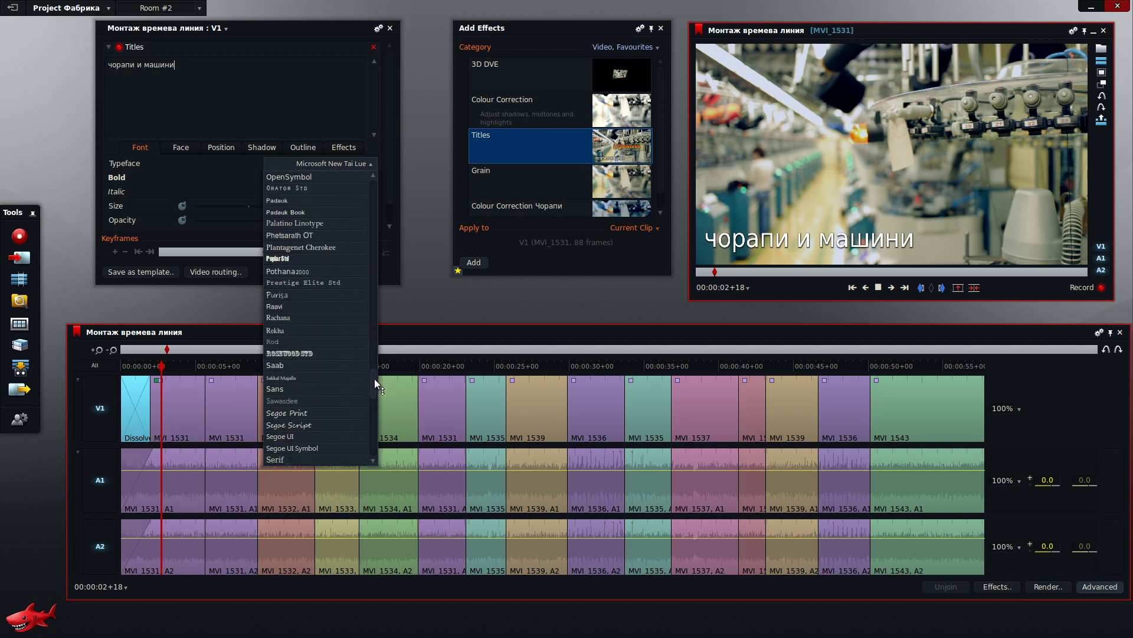
scroll(374, 378, "down", 5)
scroll(374, 381, "down", 2)
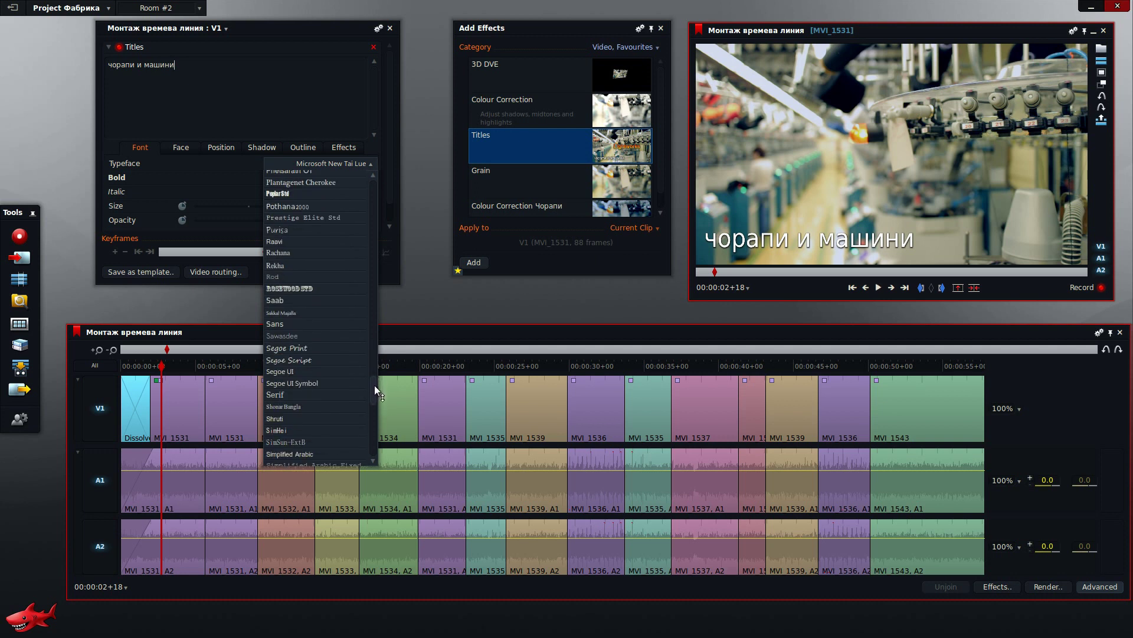
left_click(303, 325)
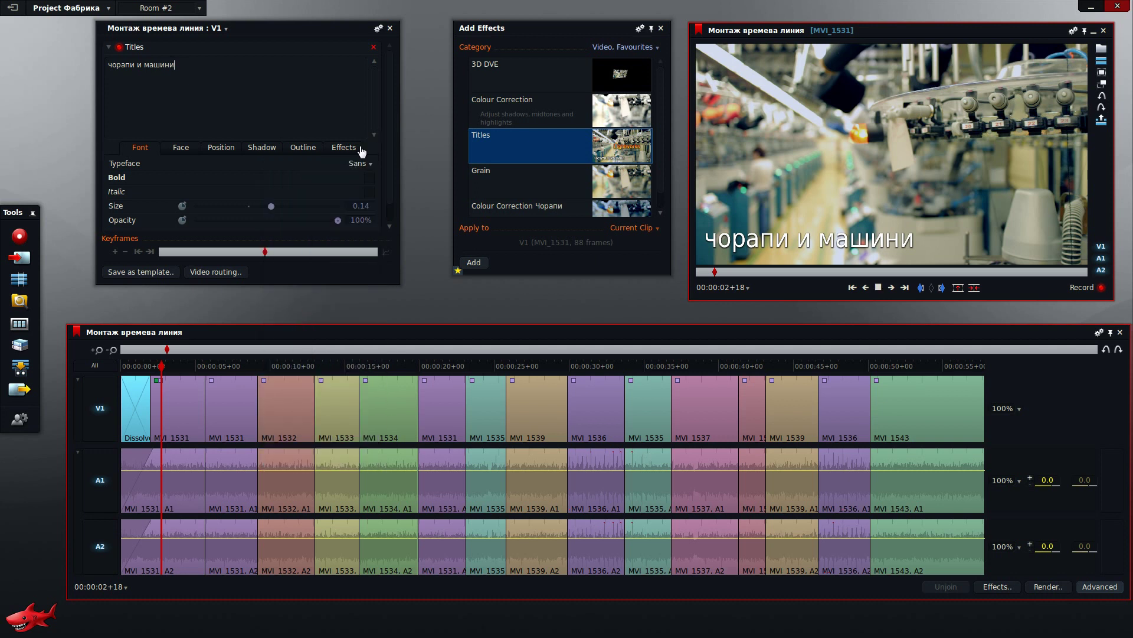
- Set the title's typeface to Verdana
left_click(372, 164)
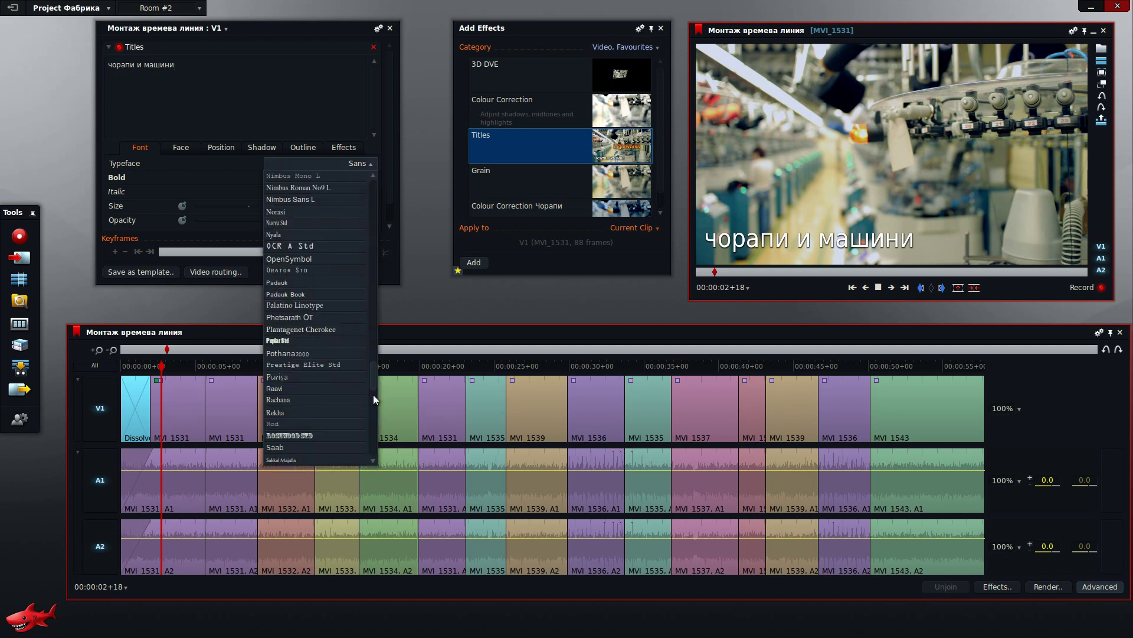
left_click_drag(372, 378, 371, 436)
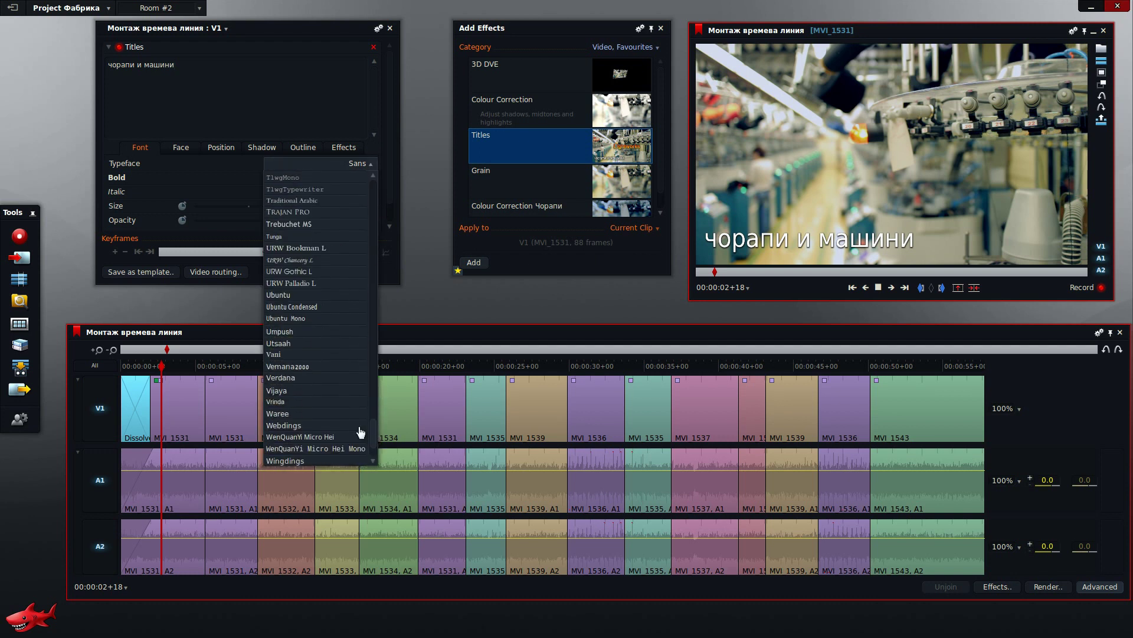
left_click(295, 377)
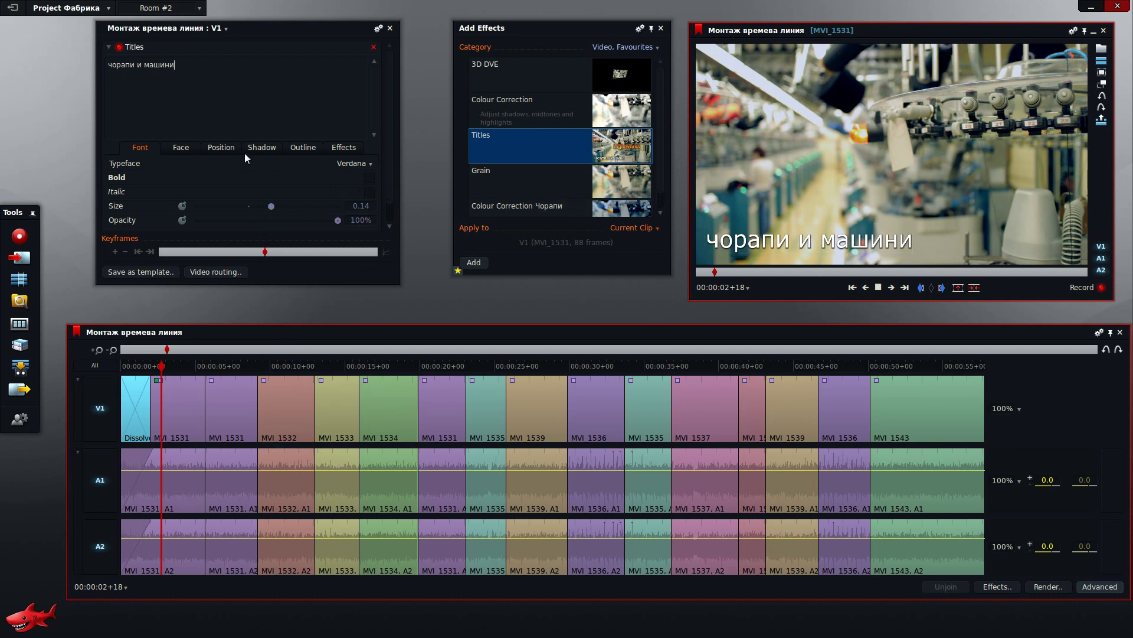
- Set the title shadow's X offset to 12.5% and its softness to about 8.3%
left_click(221, 147)
left_click(261, 147)
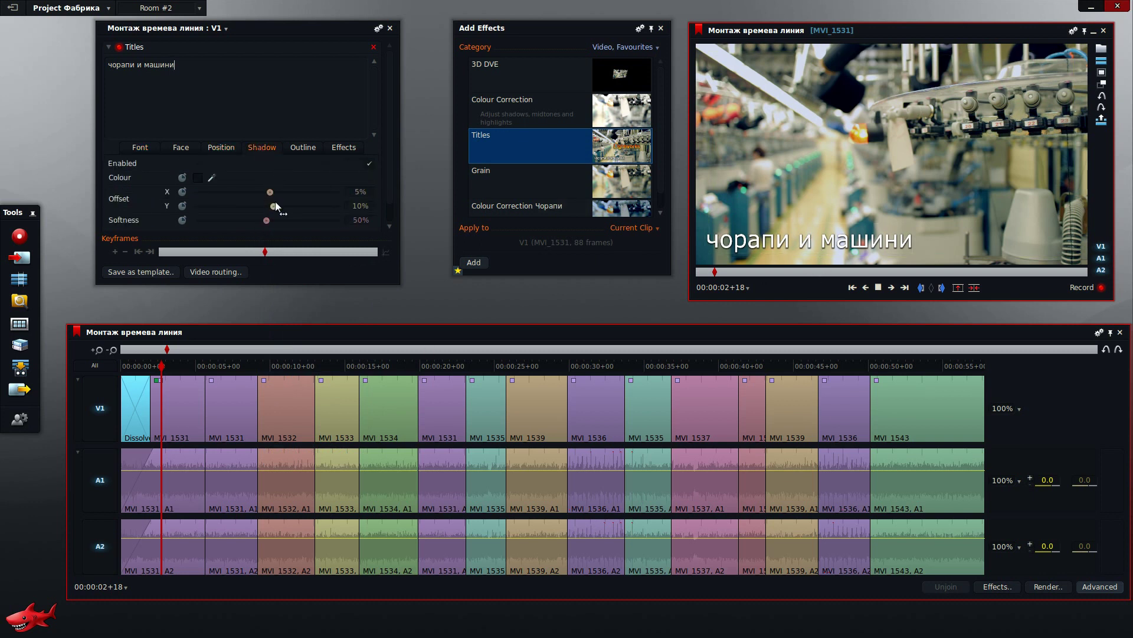
left_click_drag(269, 192, 199, 216)
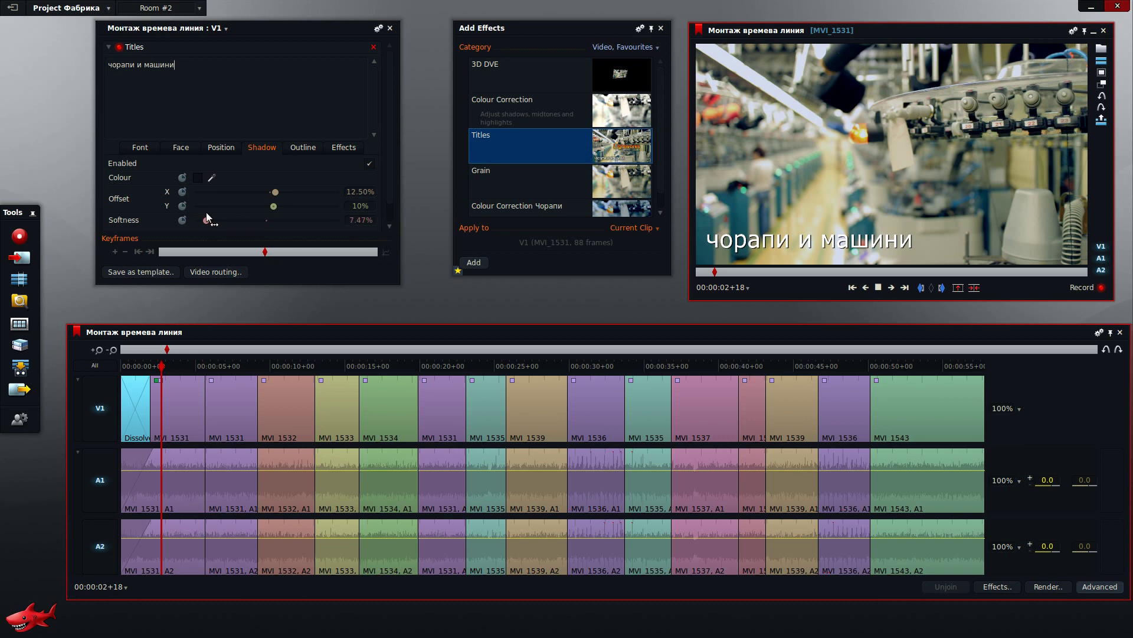
- Reduce the alpha of the title's shadow colour to about 21
left_click(199, 179)
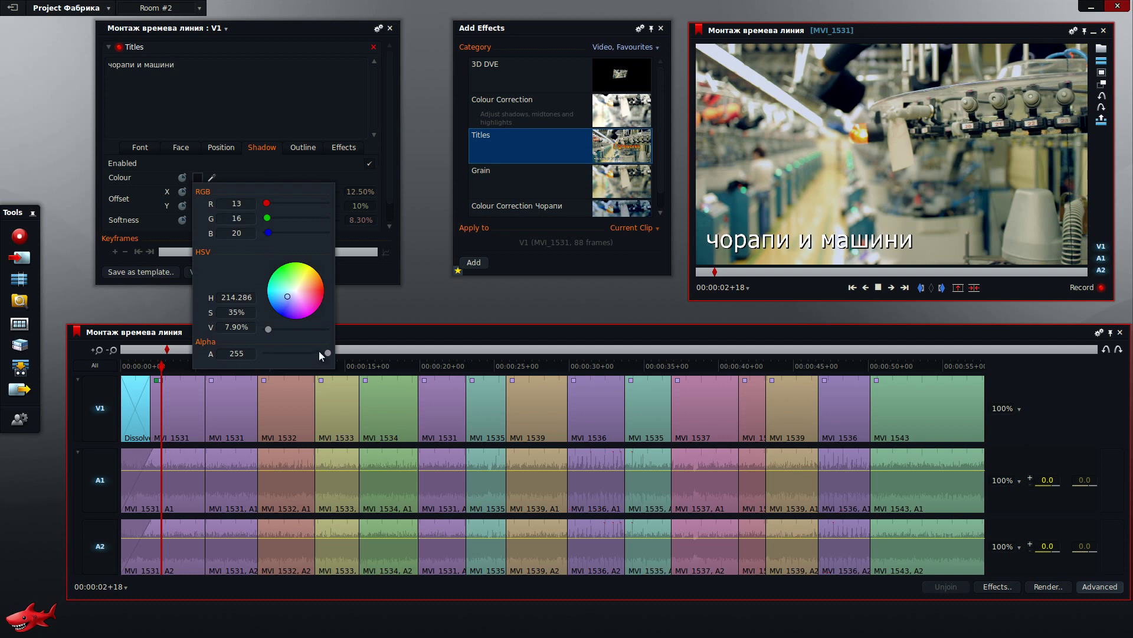
left_click_drag(298, 351, 271, 346)
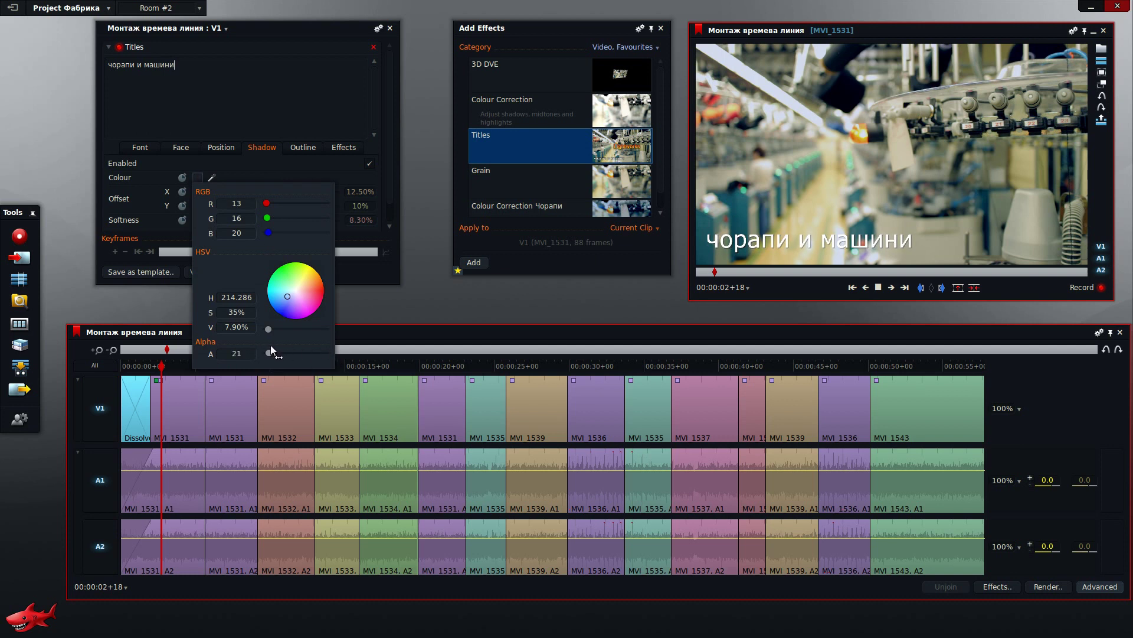
left_click(228, 76)
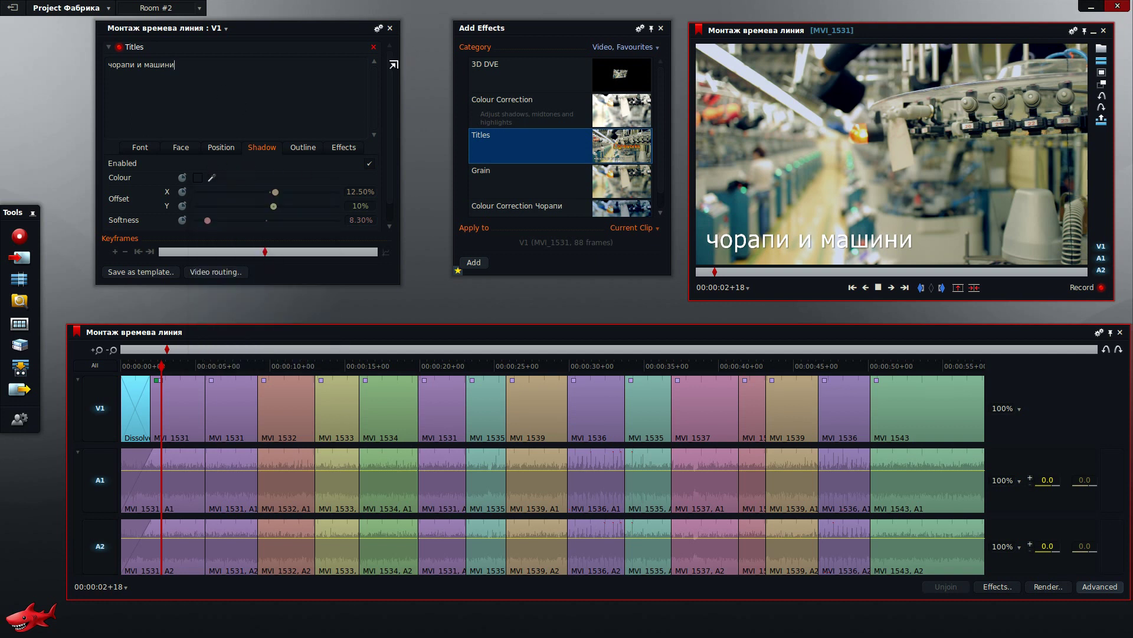
- Widen the title settings window slightly and move it further away from the Add Effects window
left_click_drag(393, 66, 413, 67)
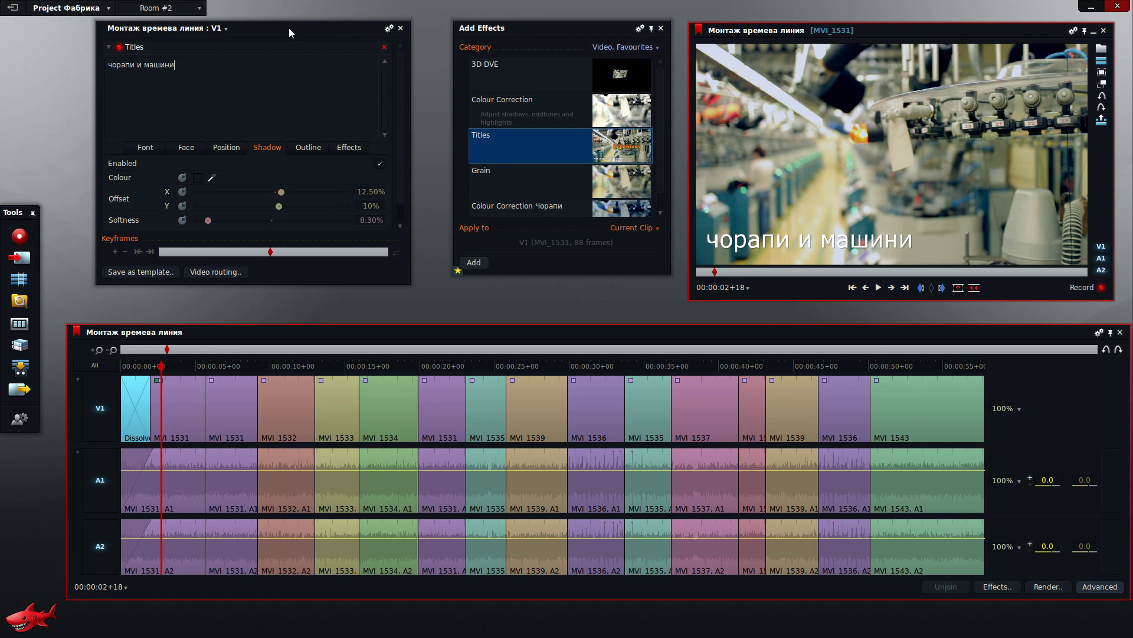
left_click_drag(288, 27, 258, 28)
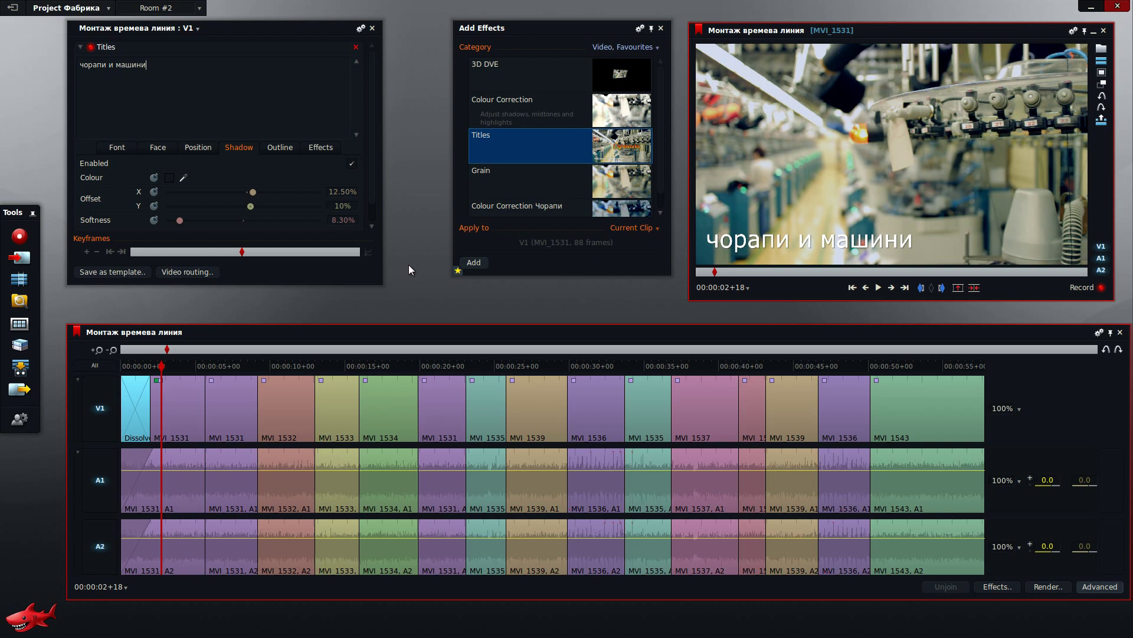
- At 00:00:03+06, set the title's font opacity to 0%, enable opacity keyframing and add a keyframe
mouse_move(160, 369)
left_mouse_down()
mouse_move(111, 363)
mouse_move(169, 366)
left_mouse_up()
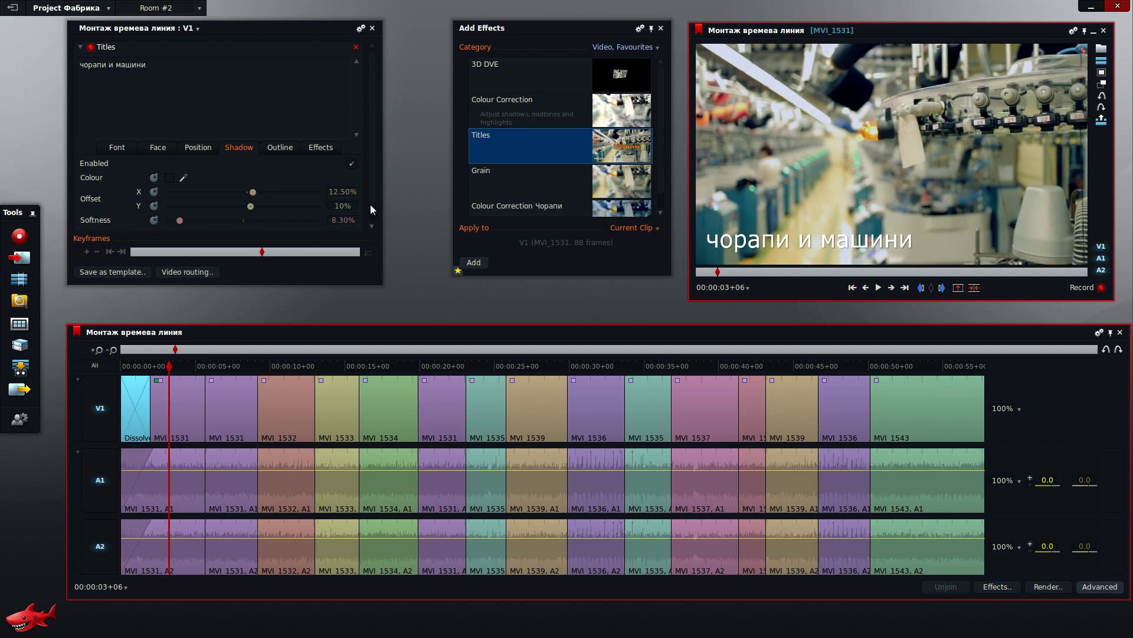
mouse_move(370, 187)
left_mouse_down()
mouse_move(370, 201)
mouse_move(374, 187)
left_mouse_up()
left_click(203, 151)
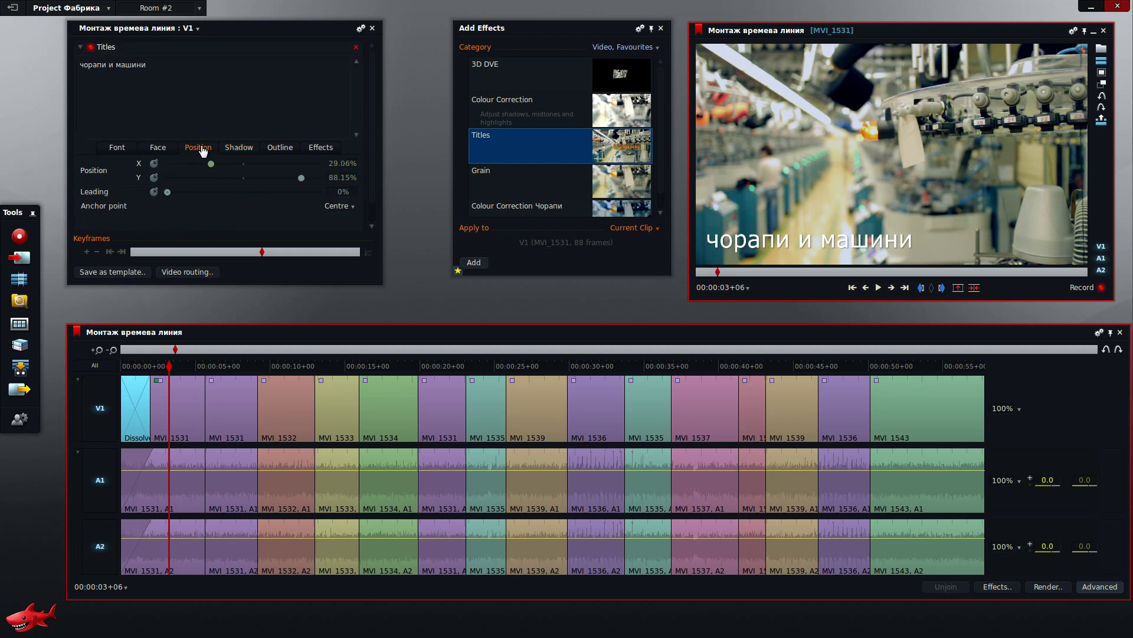
left_click(158, 150)
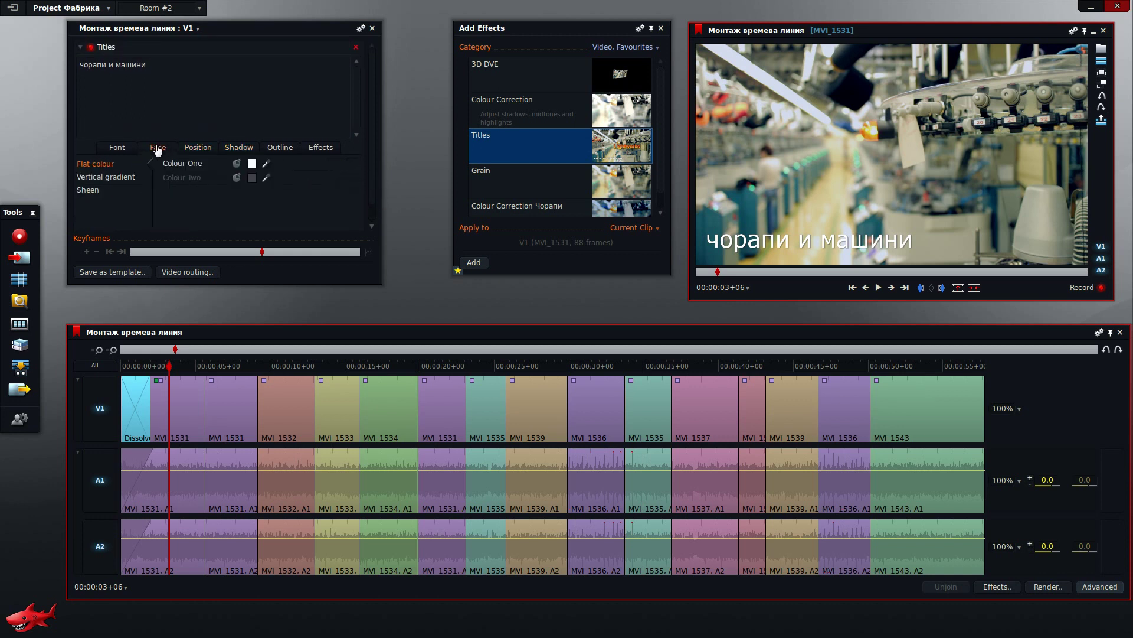
left_click(119, 149)
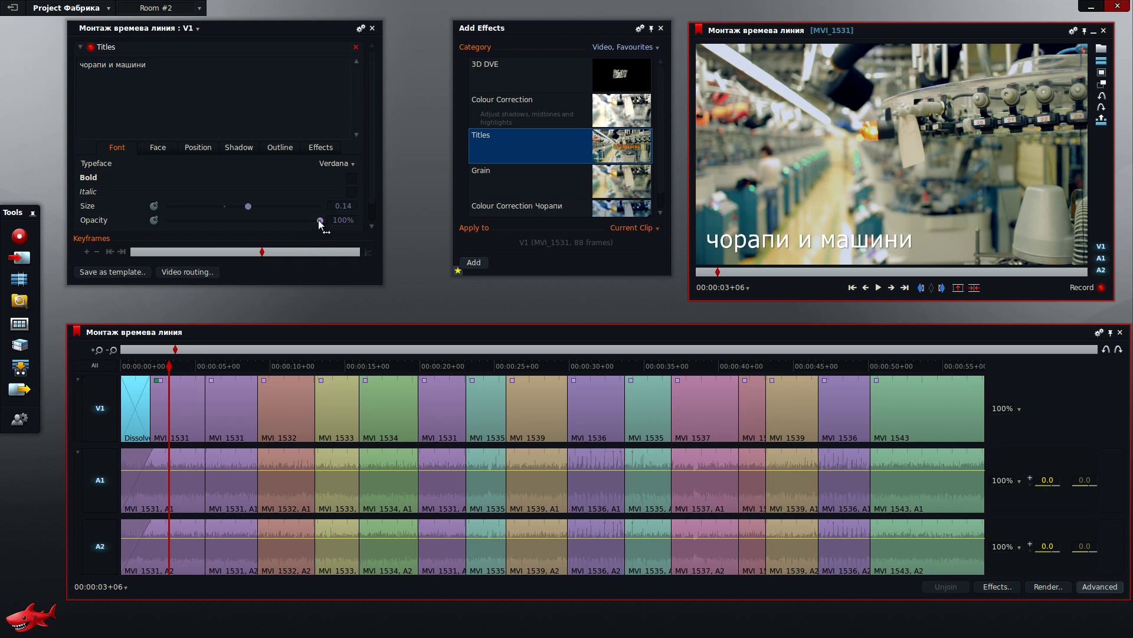
left_click_drag(319, 223, 155, 226)
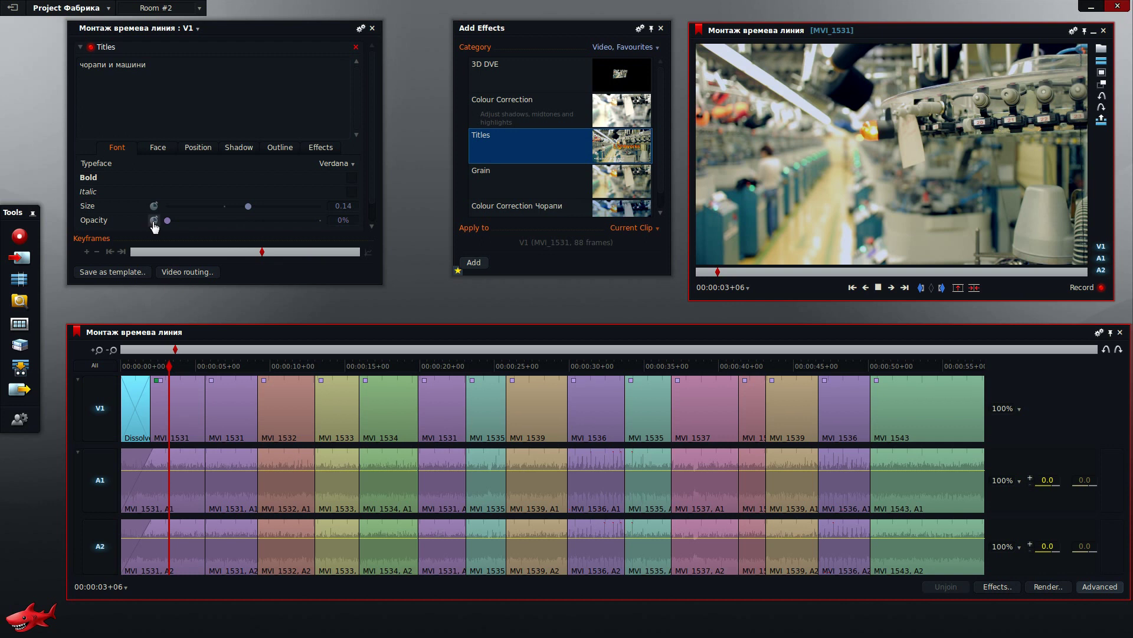
left_click(153, 221)
left_click(87, 252)
- Add a title opacity keyframe at 00:00:04+19 and set it to 100%
left_click_drag(167, 369, 205, 369)
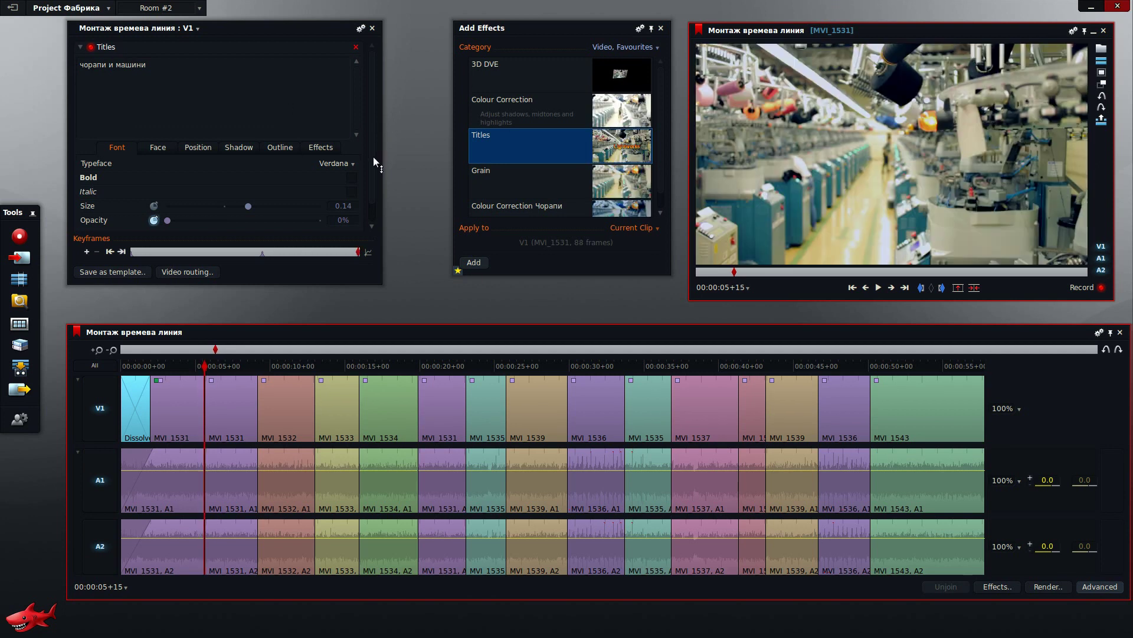
scroll(373, 167, "down", 2)
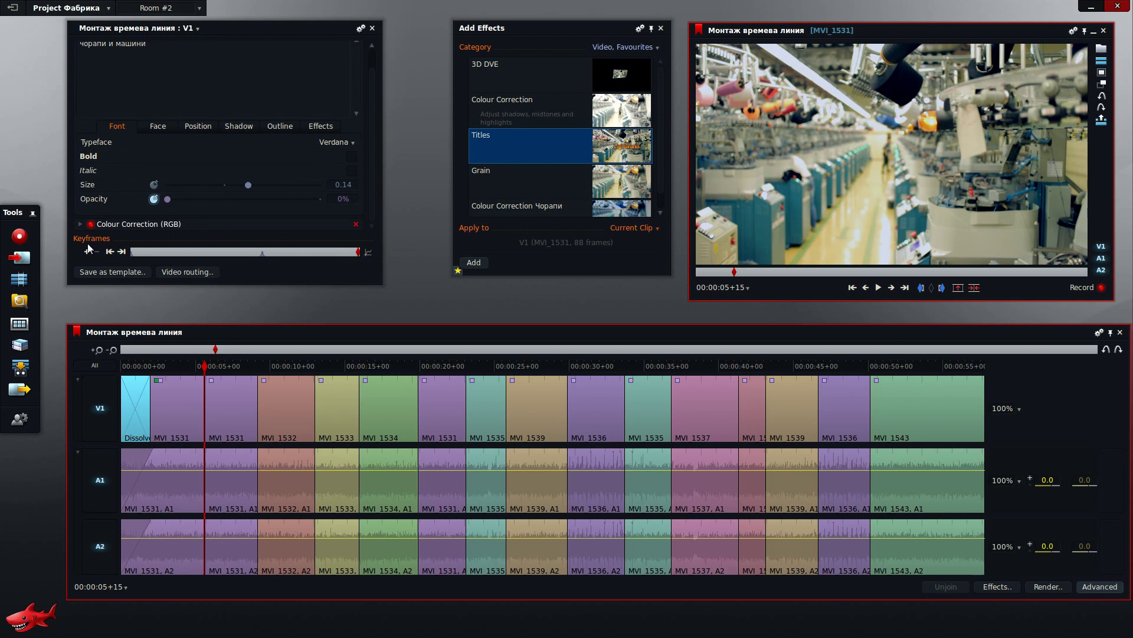
key("space")
mouse_move(169, 199)
left_mouse_down()
mouse_move(261, 203)
mouse_move(150, 193)
left_mouse_up()
left_click_drag(203, 363, 191, 368)
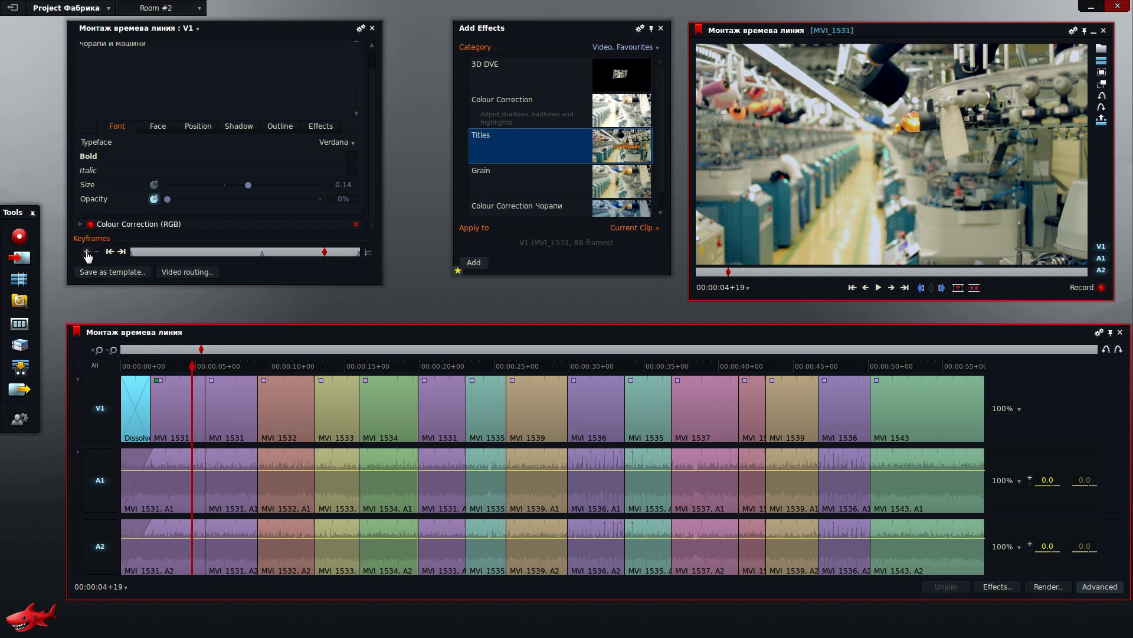
left_click_drag(168, 200, 332, 207)
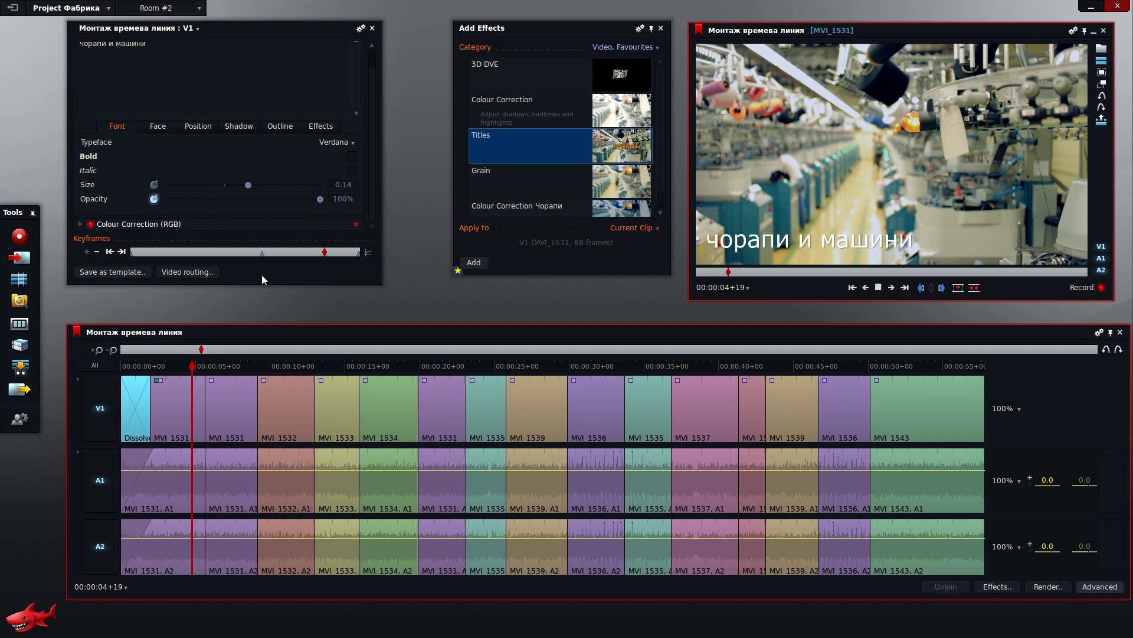
- Add another title opacity keyframe at 00:00:03+20 and set it to 100%
left_click_drag(191, 368, 180, 367)
left_click_drag(179, 363, 179, 364)
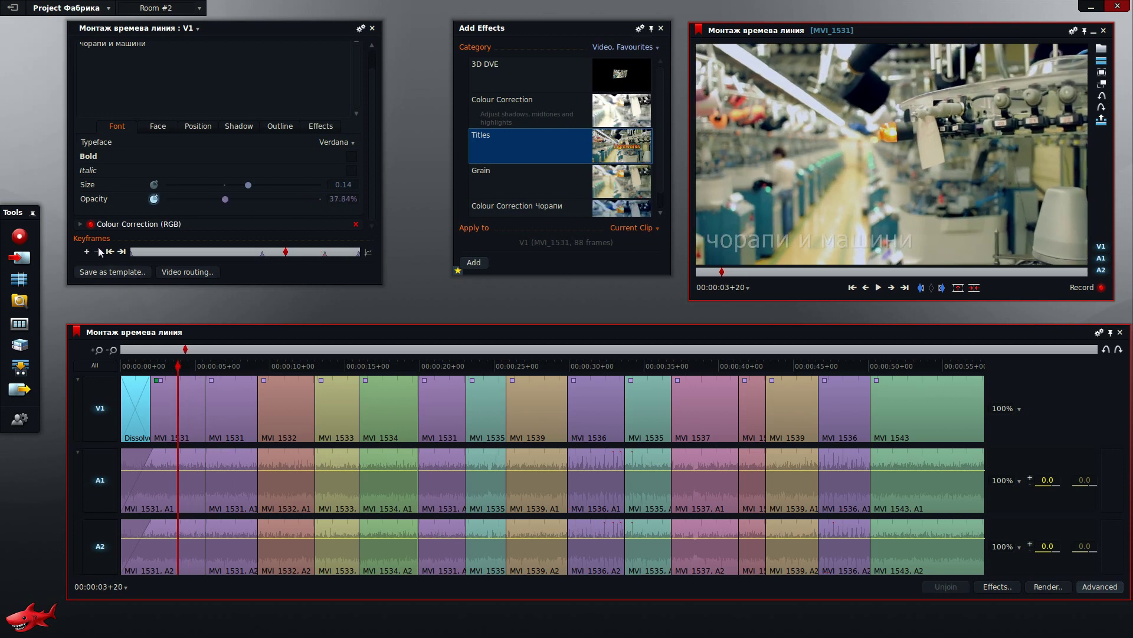
left_click(87, 252)
left_click_drag(225, 201, 323, 207)
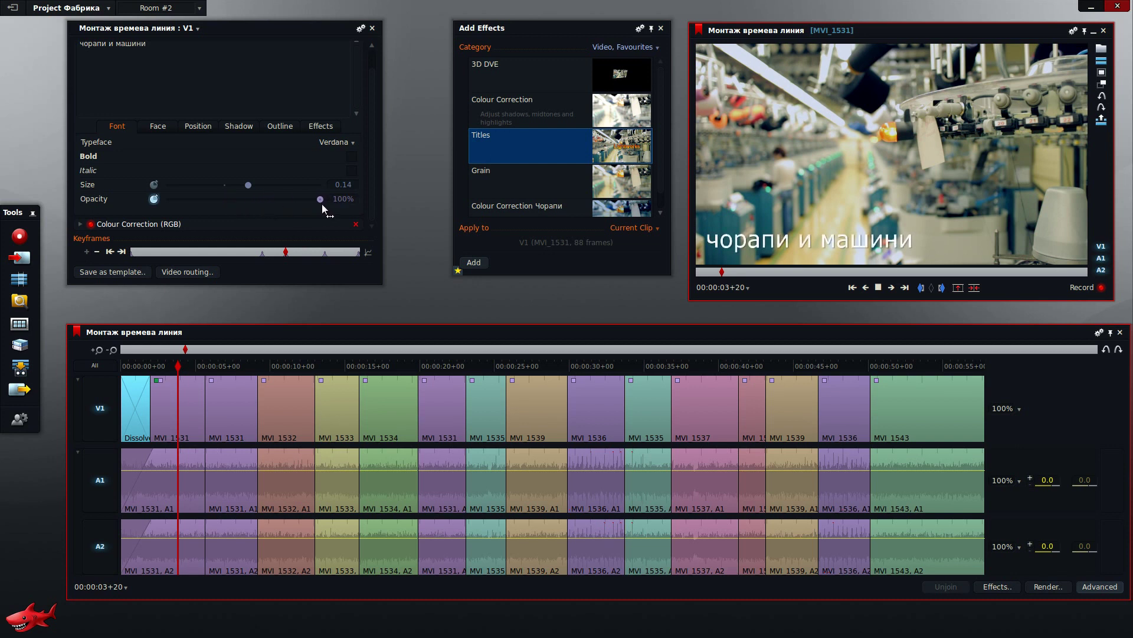
- Play the opening from 00:00:01+20 to check the title fade, and scrub through the clips to about 00:00:30
left_click_drag(176, 367, 142, 373)
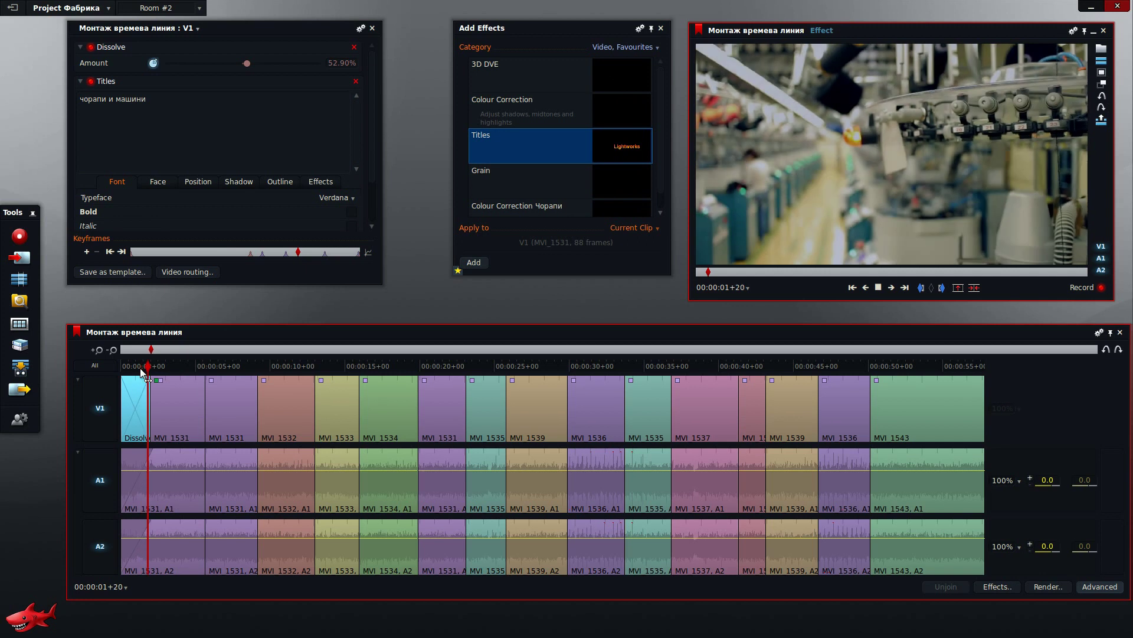
key("space")
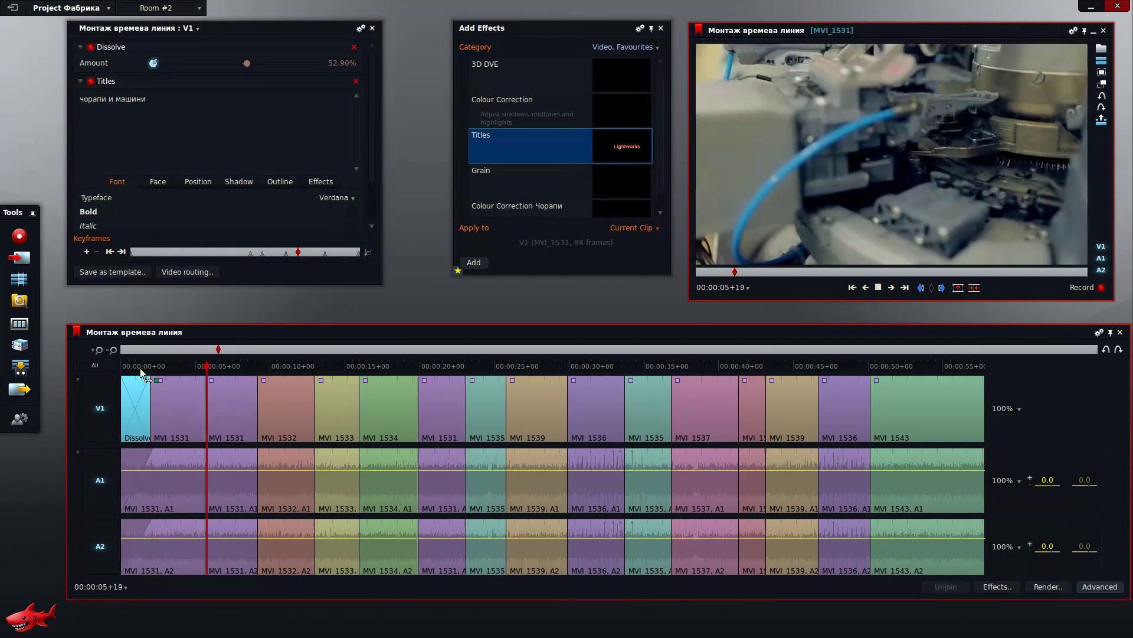
key("space")
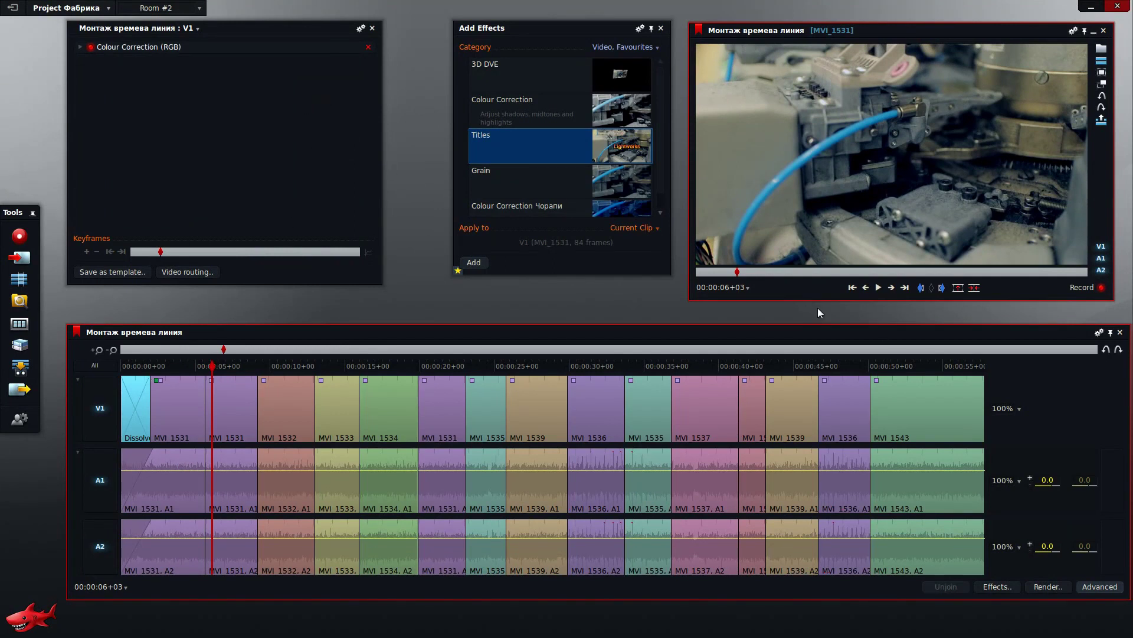
left_click(222, 366)
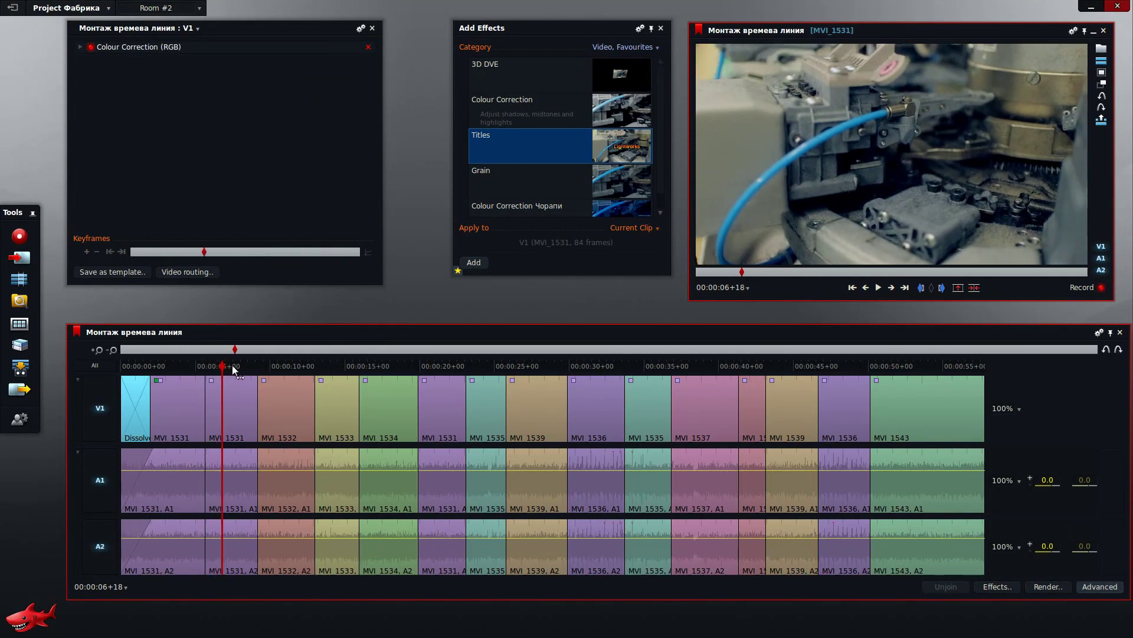
left_click_drag(234, 366, 575, 366)
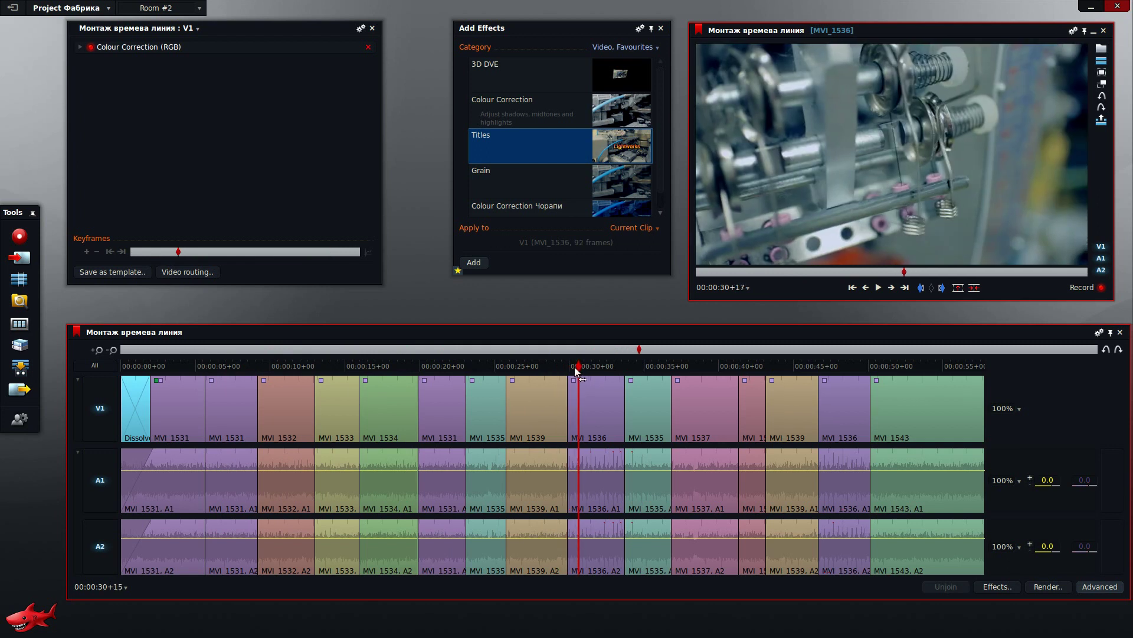
- Set the transition length to 18 frames at the V1 cut between the two opening MVI_1531 clips
right_click(205, 387)
left_click(337, 437)
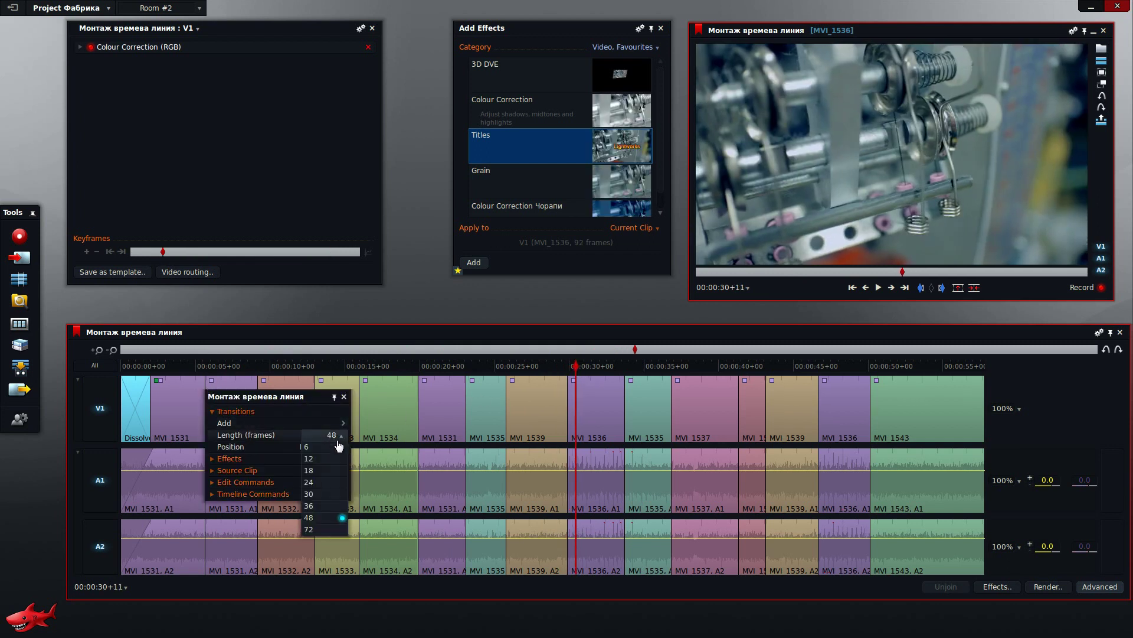
left_click(325, 474)
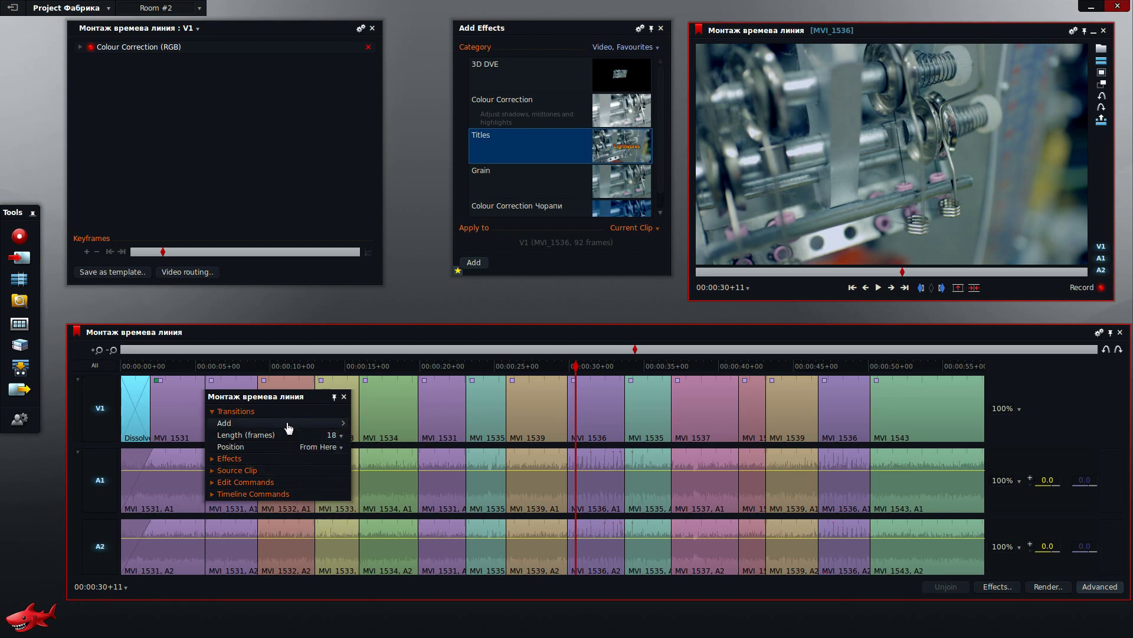
- Try a dissolve positioned From Here at the cut between the opening MVI_1531 clips and undo it
mouse_move(288, 425)
left_click(367, 430)
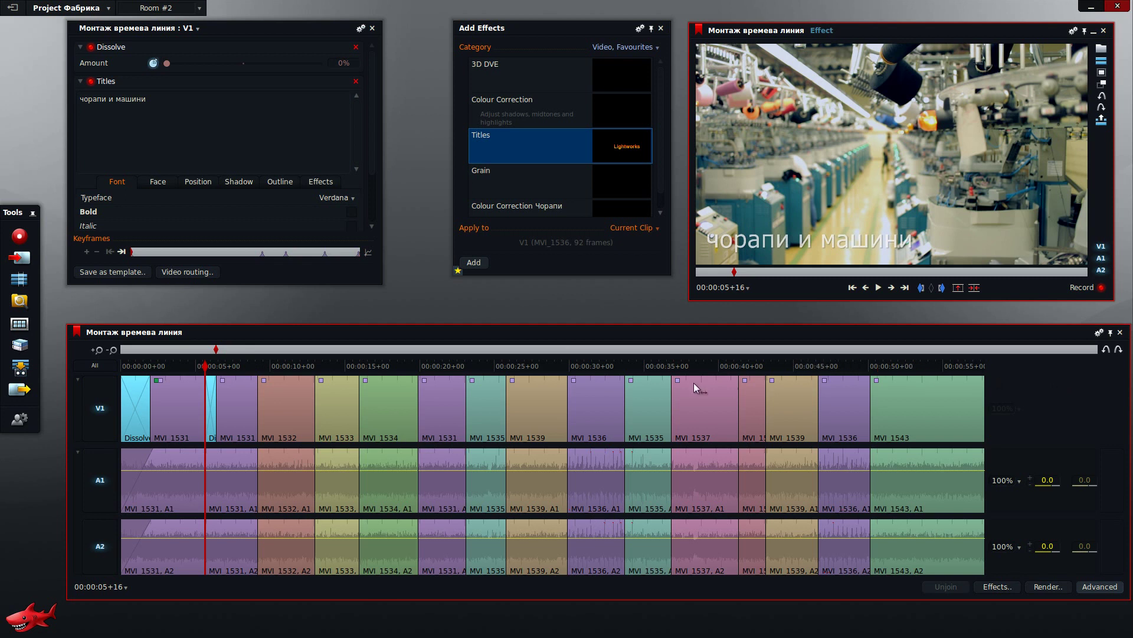
left_click(1106, 351)
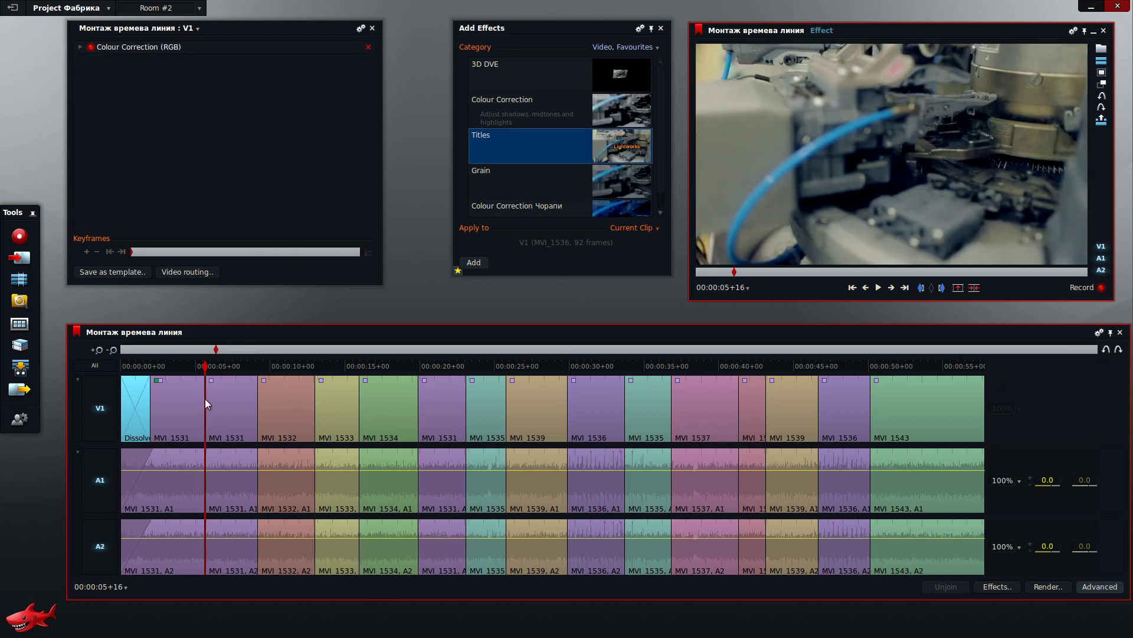
- Add an 18-frame Dissolve positioned Centred Here on the cut between the two opening MVI_1531 clips
right_click(205, 370)
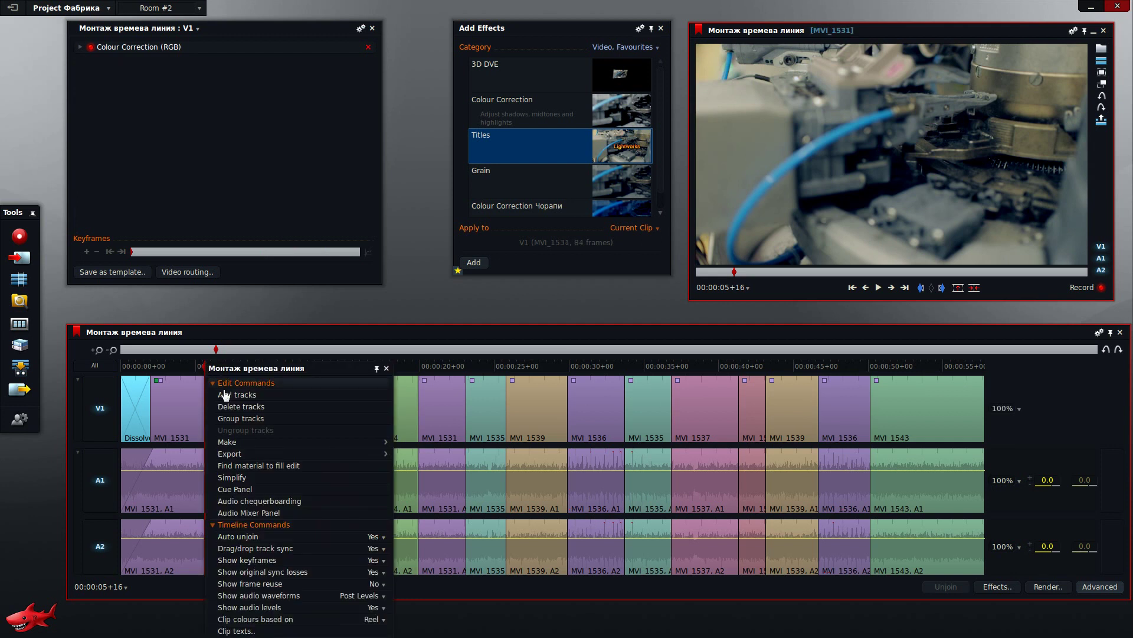
right_click(196, 409)
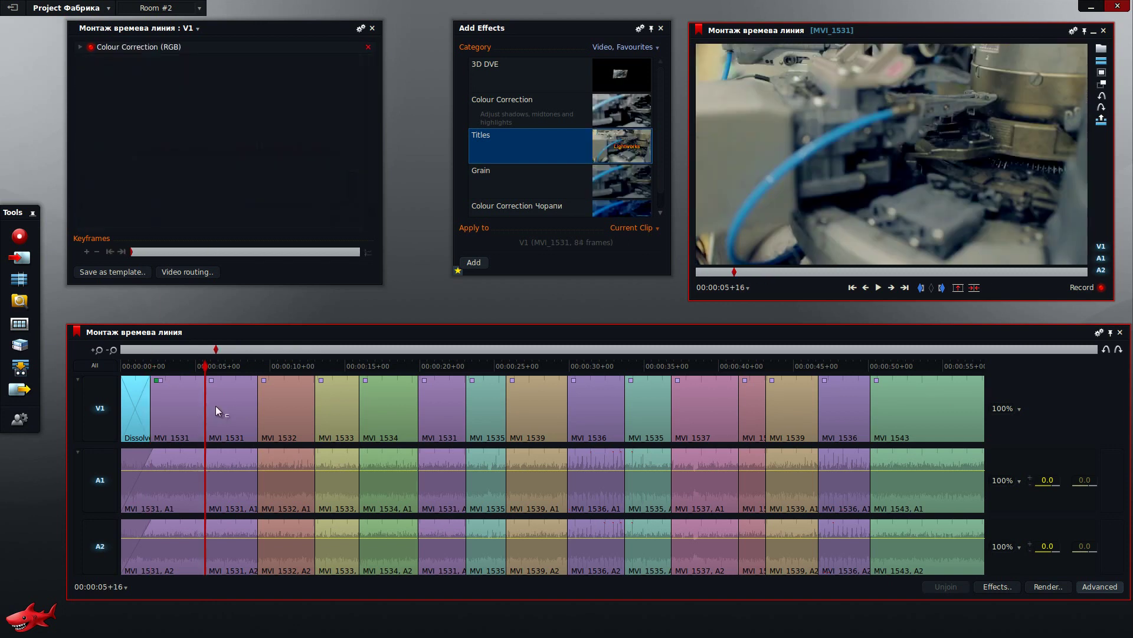
right_click(211, 408)
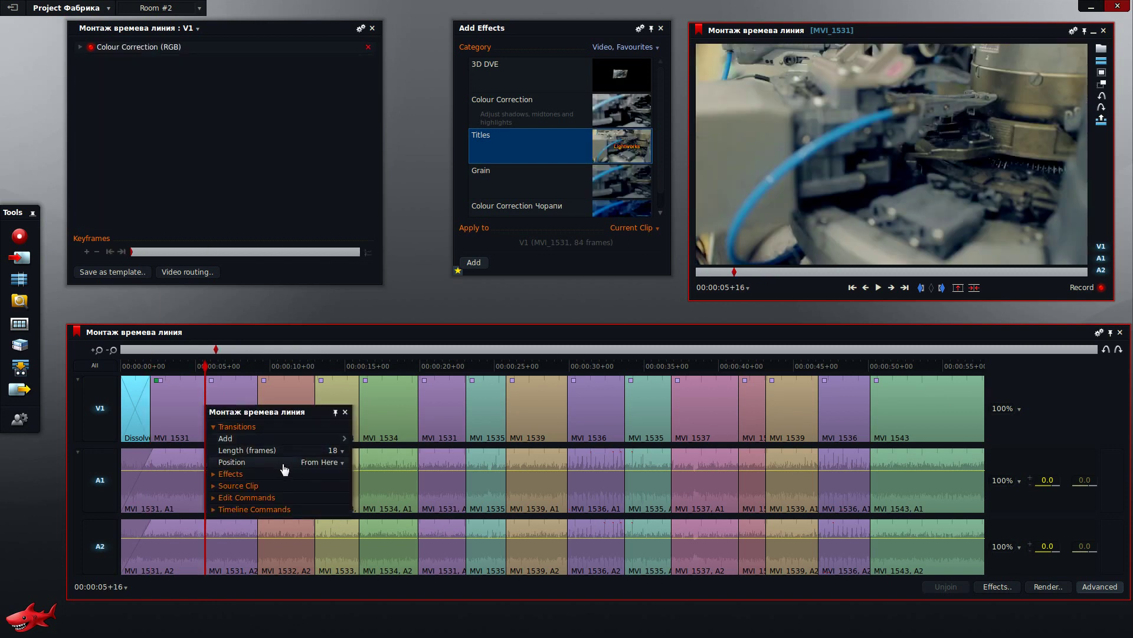
left_click(322, 462)
left_click(322, 498)
mouse_move(266, 437)
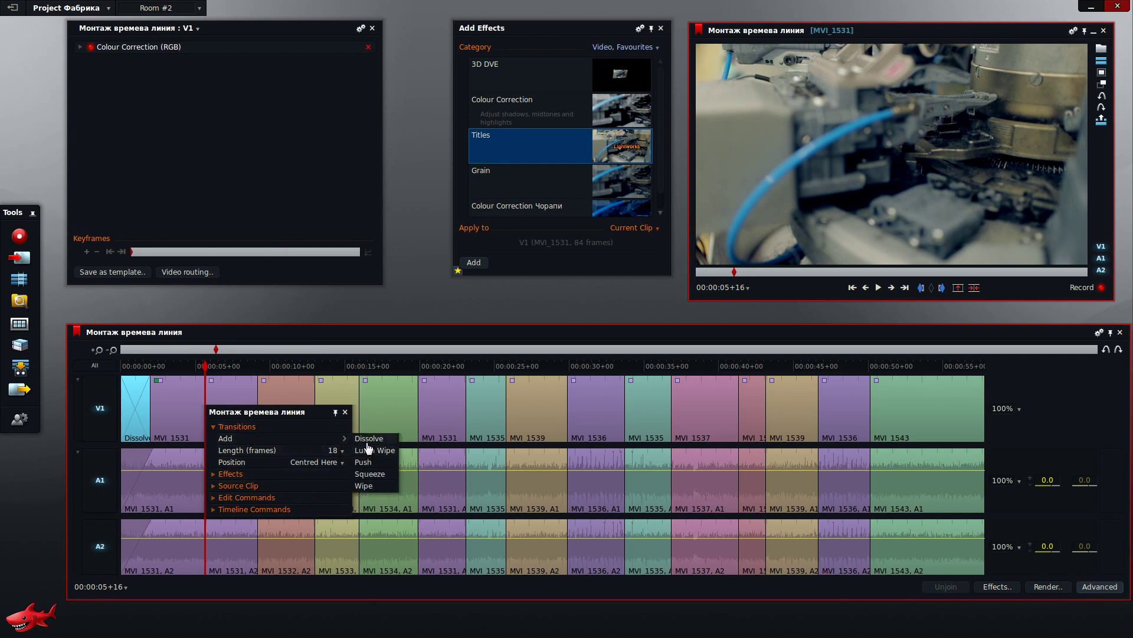
left_click(369, 444)
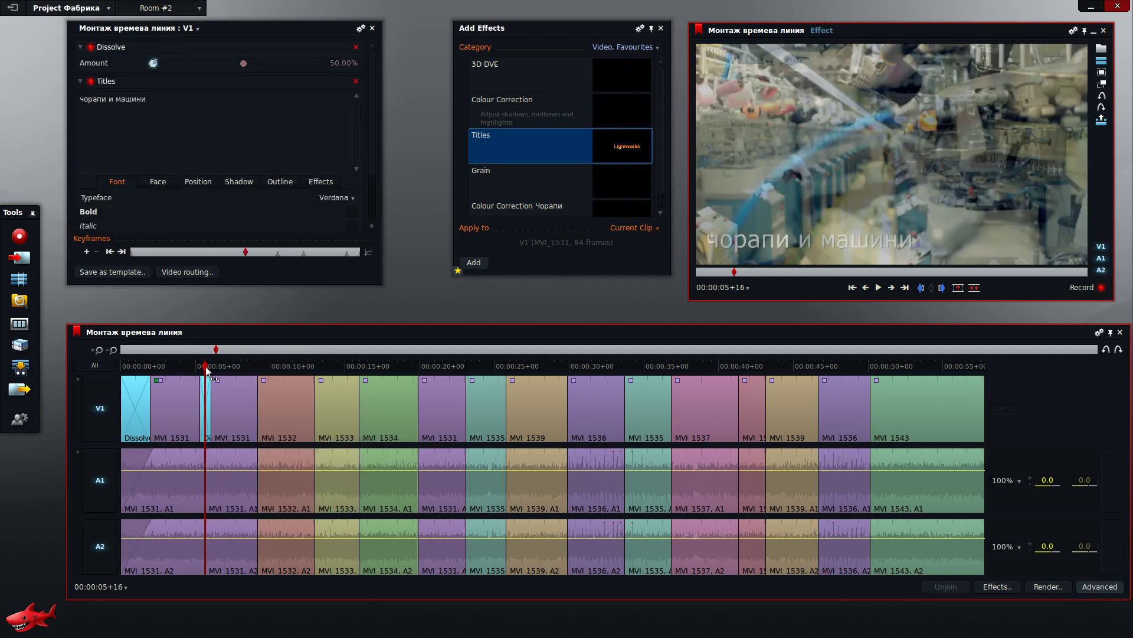
- Play across the new dissolve to check it, and scrub ahead through the clips to about 00:00:17
left_click_drag(206, 366, 186, 366)
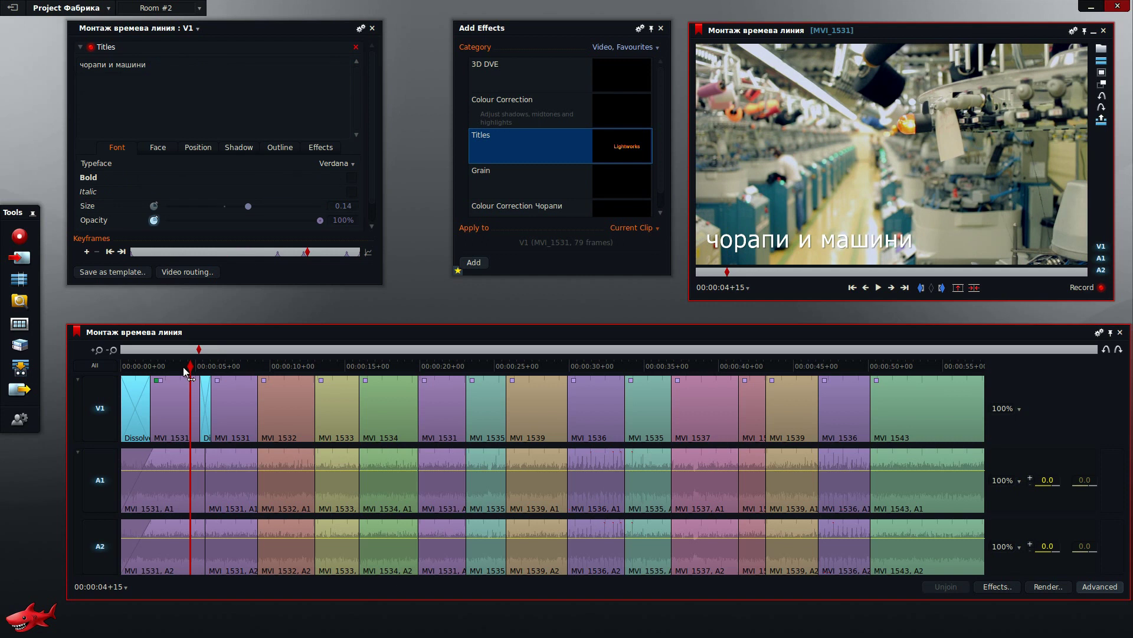
key("space")
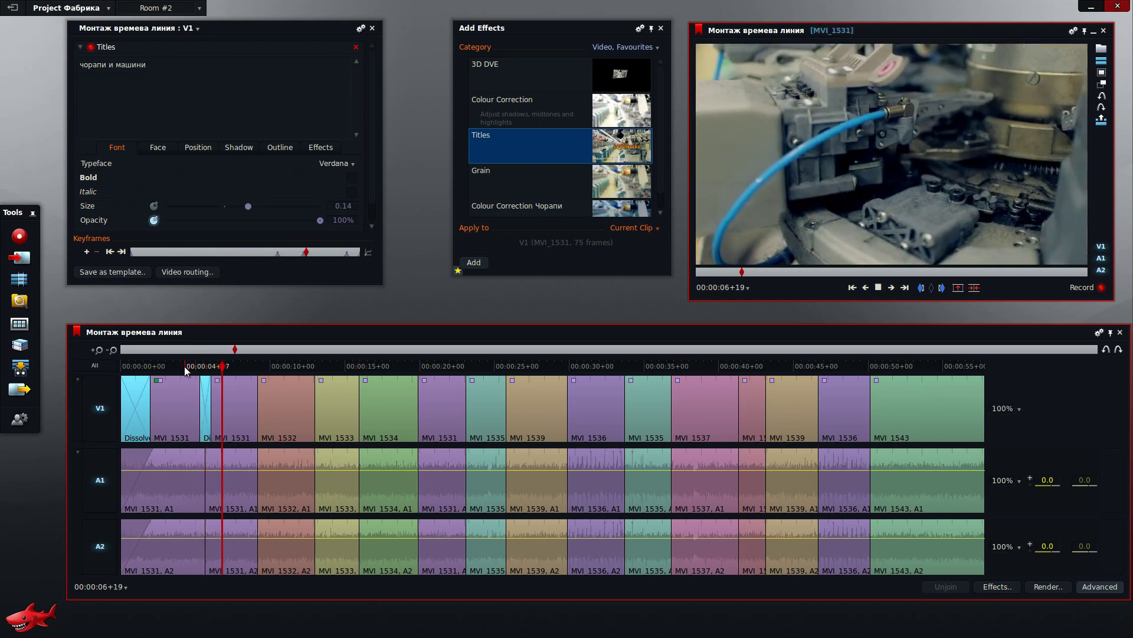
key("space")
left_click_drag(225, 366, 389, 377)
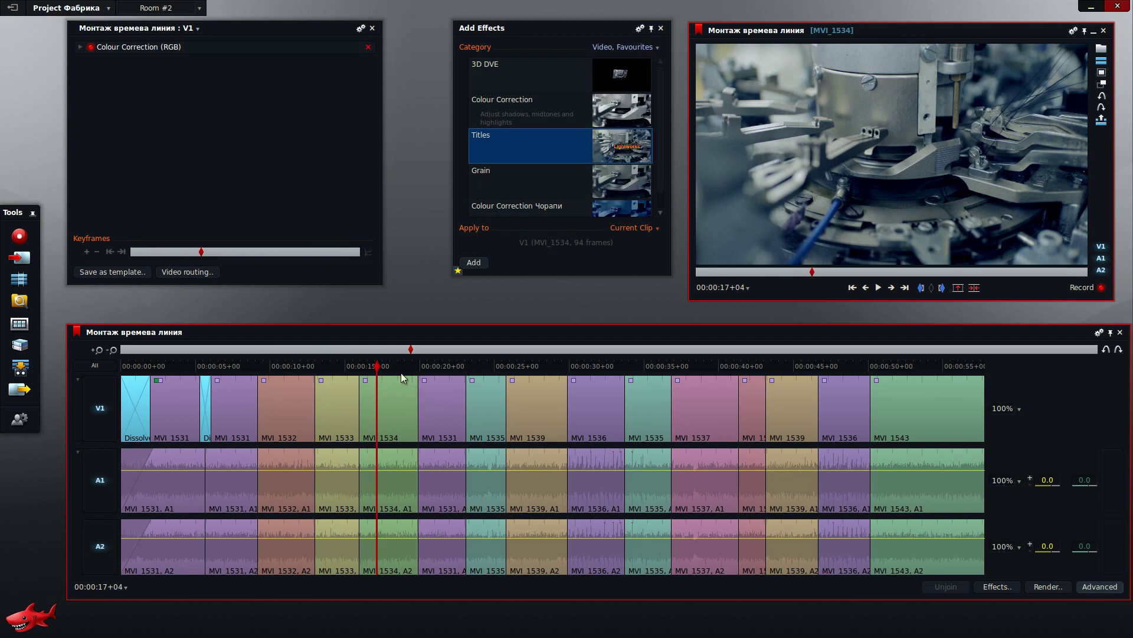
- Add an 18-frame Dissolve centred on the V1 cut between the second MVI_1531 clip and MVI_1532
left_click_drag(374, 371, 303, 372)
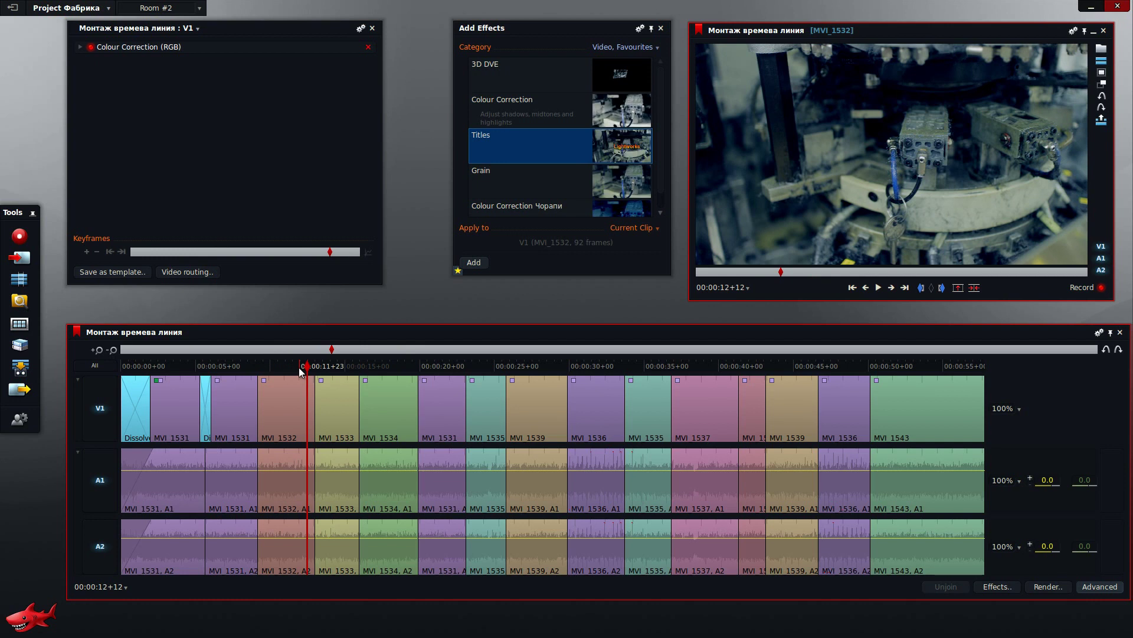
left_click_drag(307, 367, 258, 364)
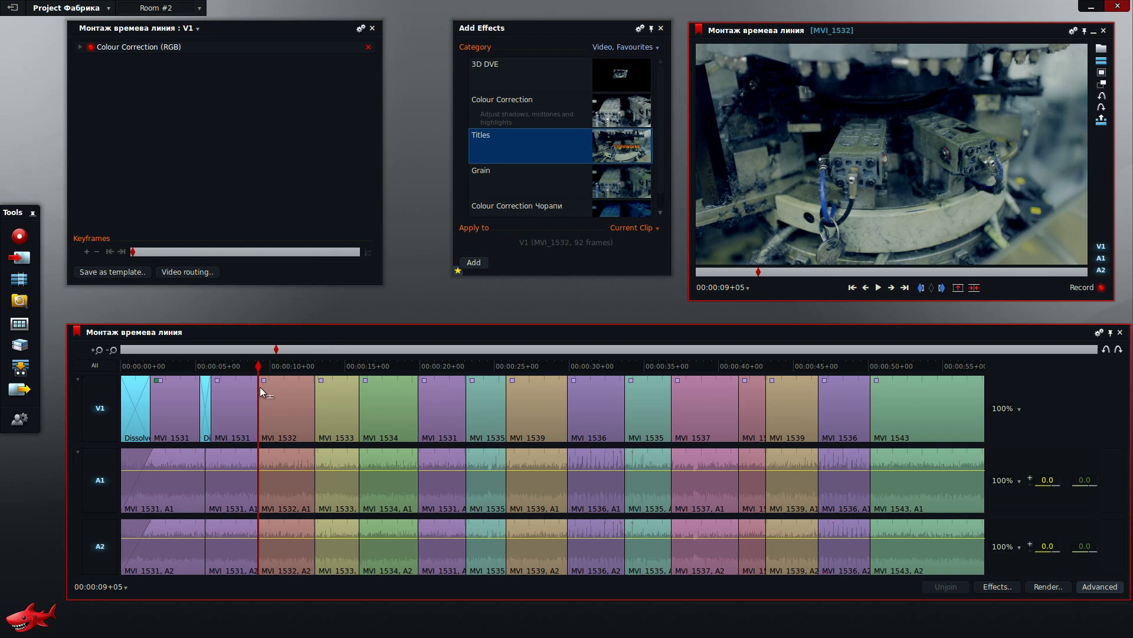
right_click(260, 387)
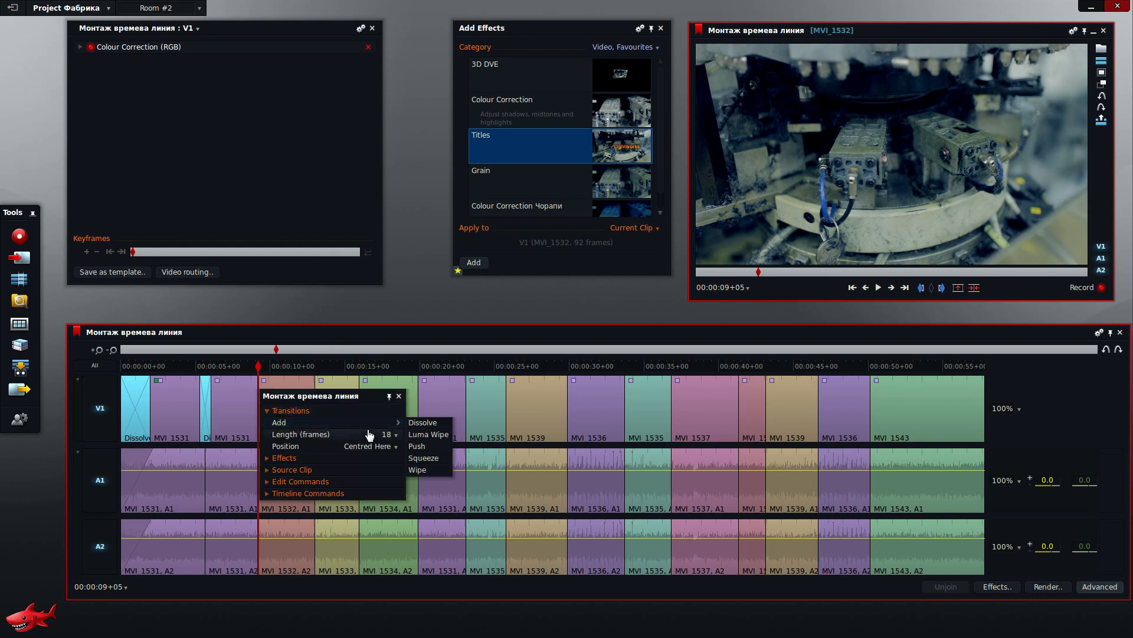
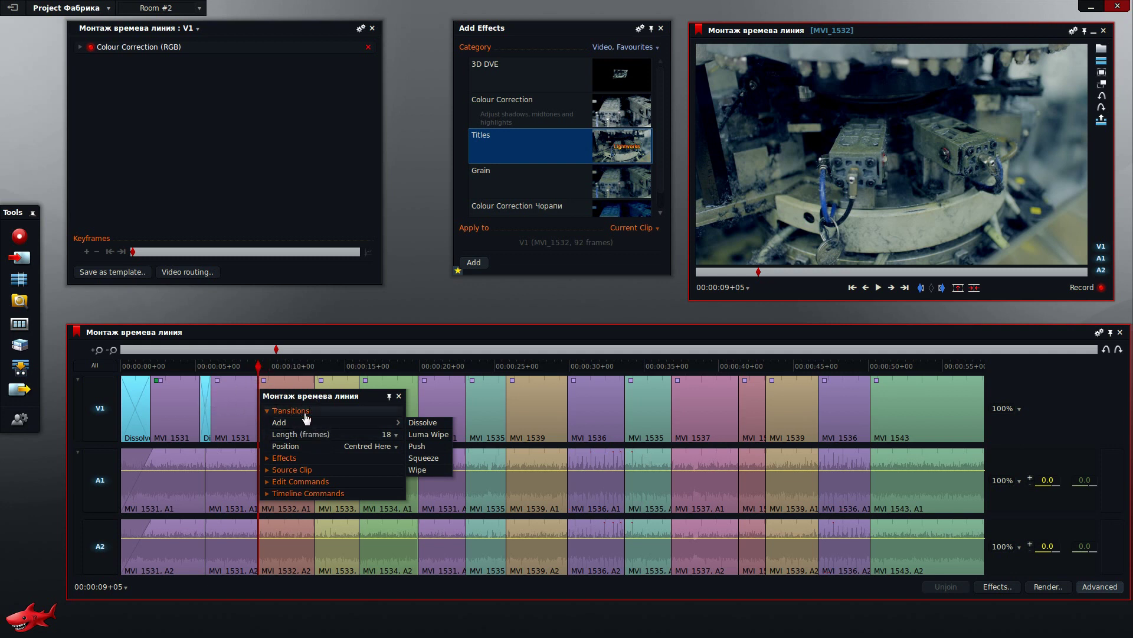
left_click(430, 423)
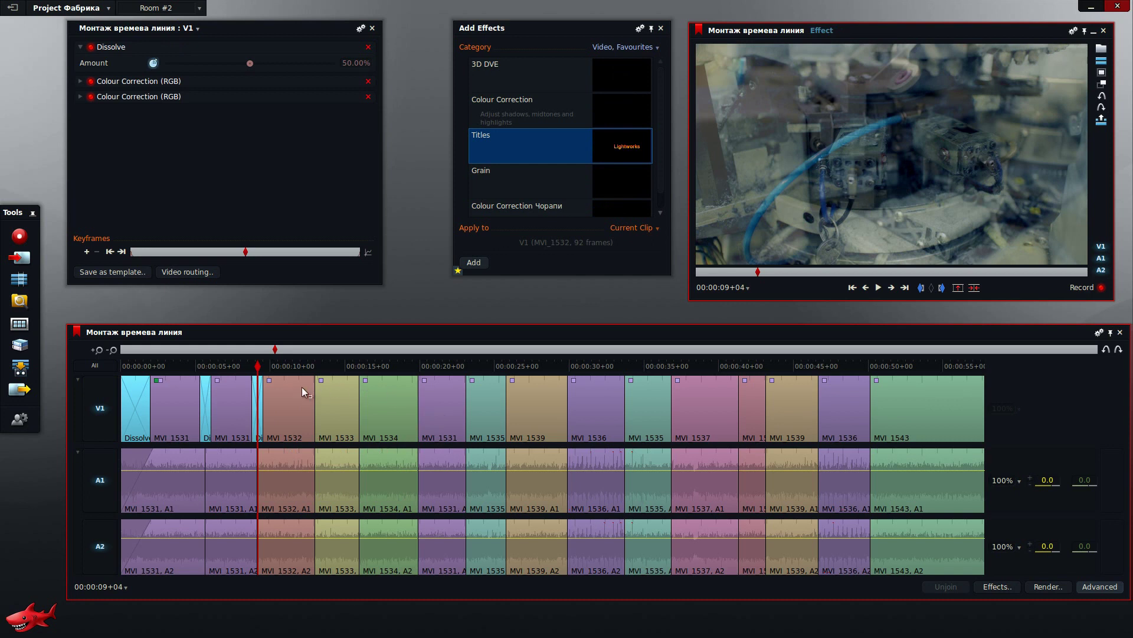
- Try a Luma Wipe on the V1 cut between MVI_1532 and MVI_1533 and undo it
right_click(311, 389)
mouse_move(413, 425)
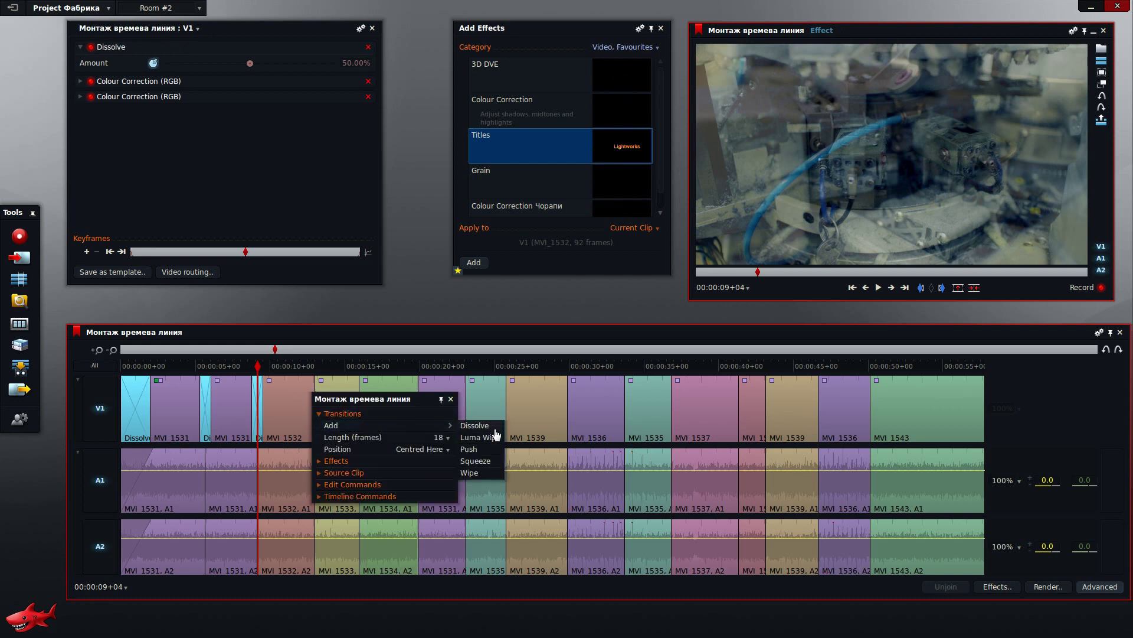
left_click(494, 437)
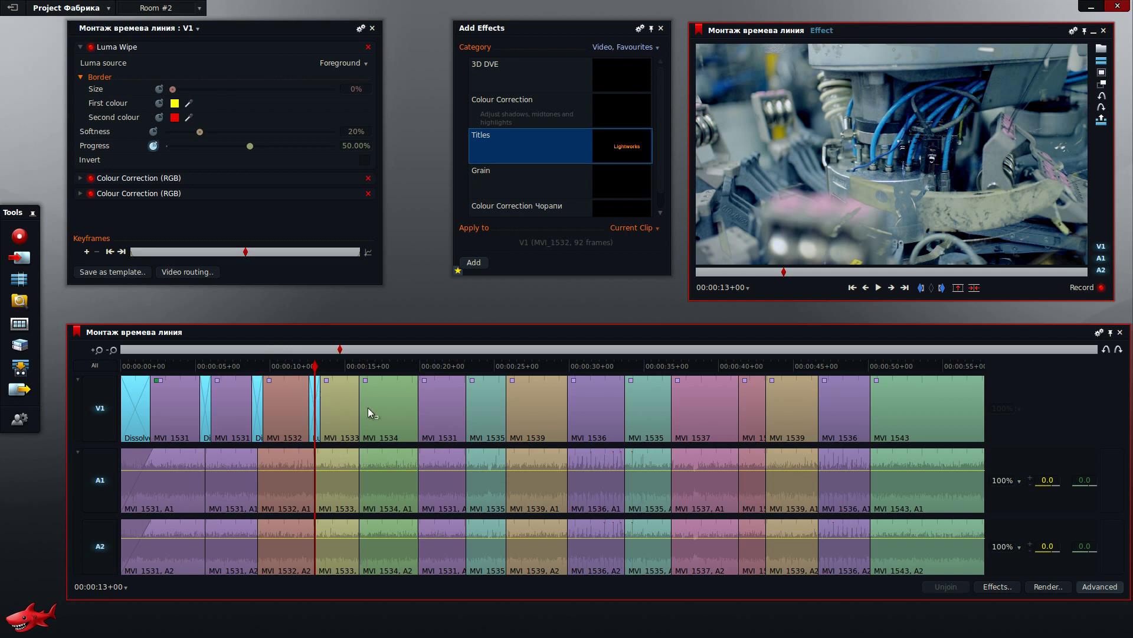
left_click(1106, 349)
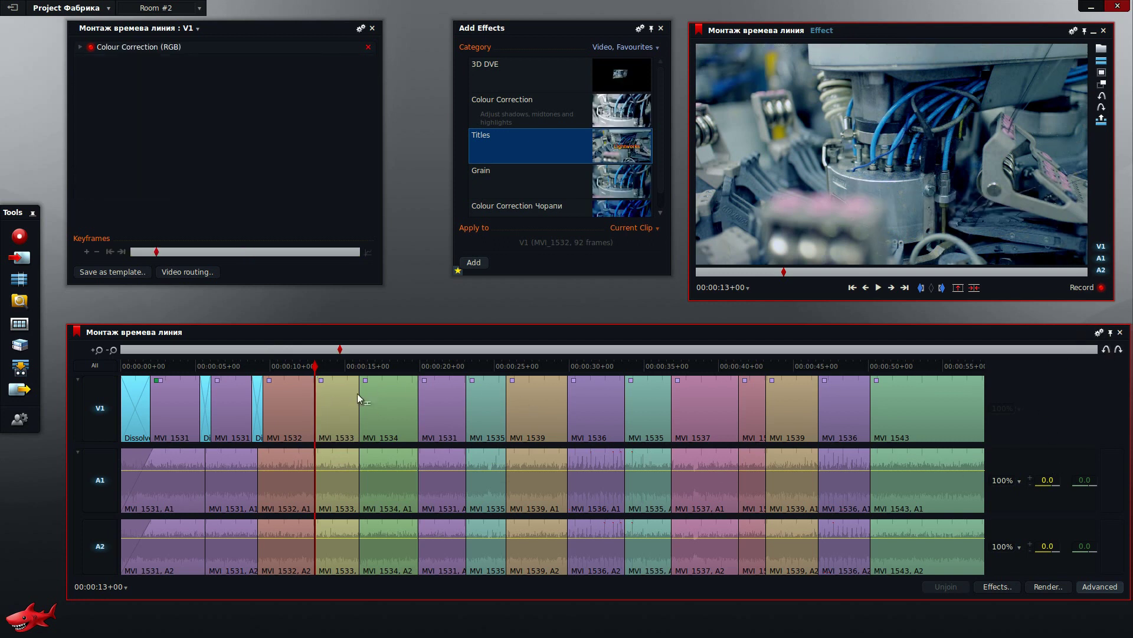
- Add 18-frame centred Dissolves on every V1 cut from MVI_1532/MVI_1533 through the last MVI_1539/MVI_1536 cut
right_click(316, 406)
mouse_move(371, 443)
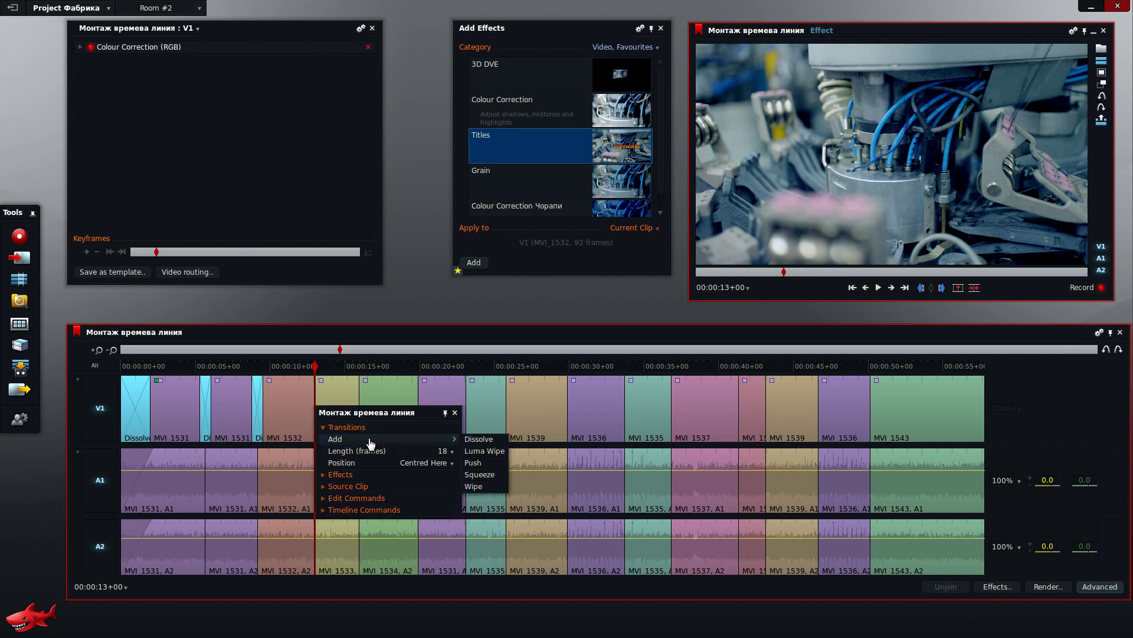
left_click(480, 439)
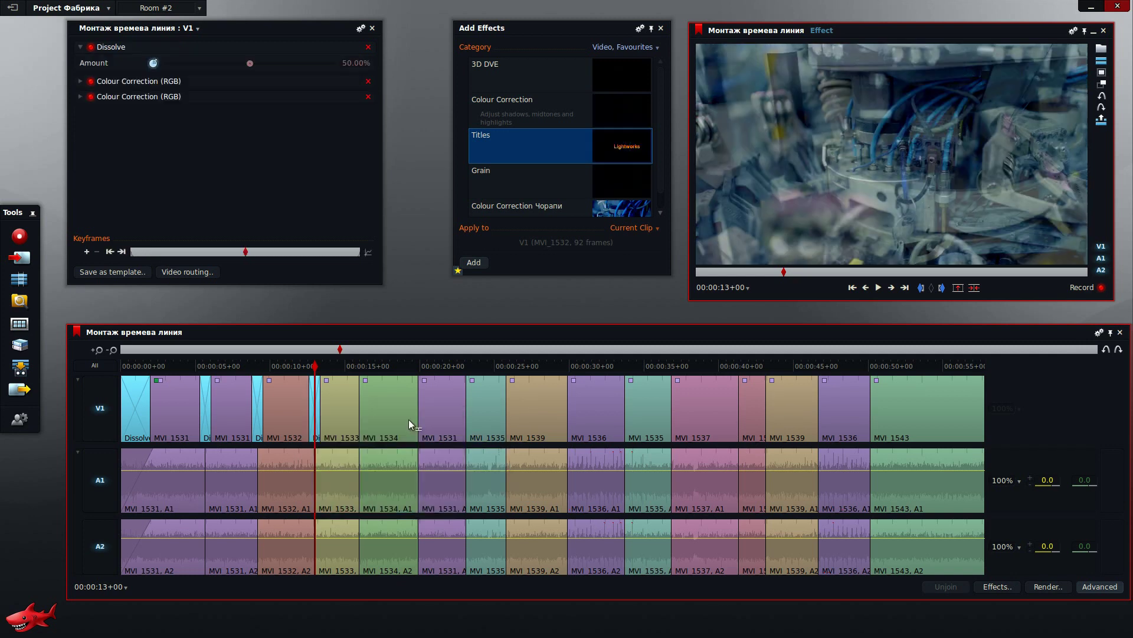
right_click(358, 405)
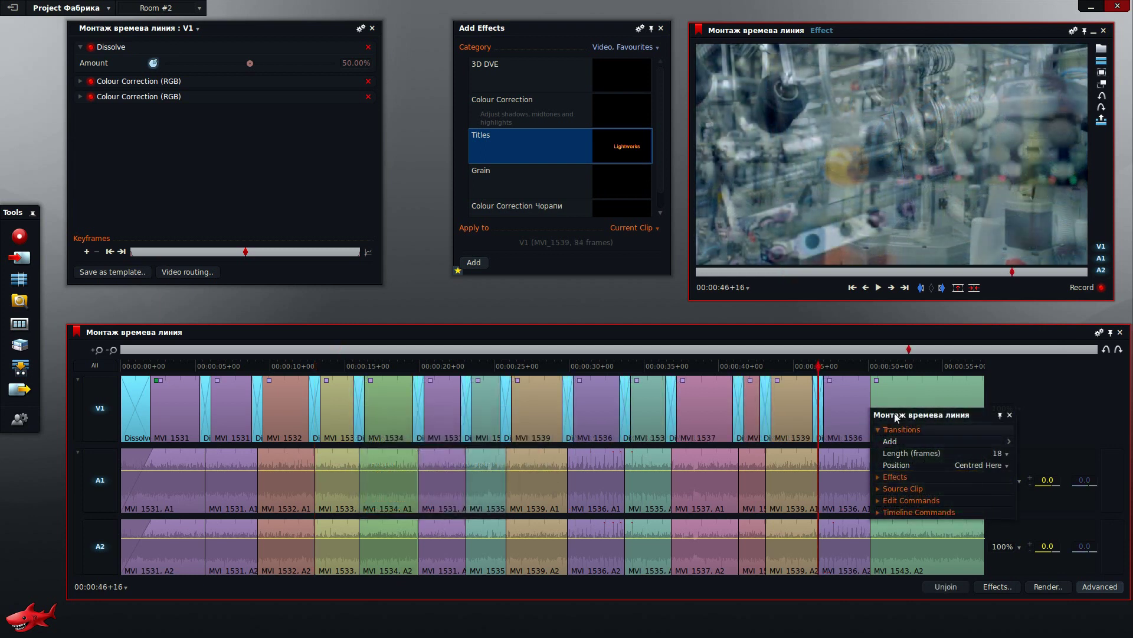
- Add an 18-frame centred Dissolve on the V1 cut between the last MVI_1536 clip and MVI_1543
left_click(868, 366)
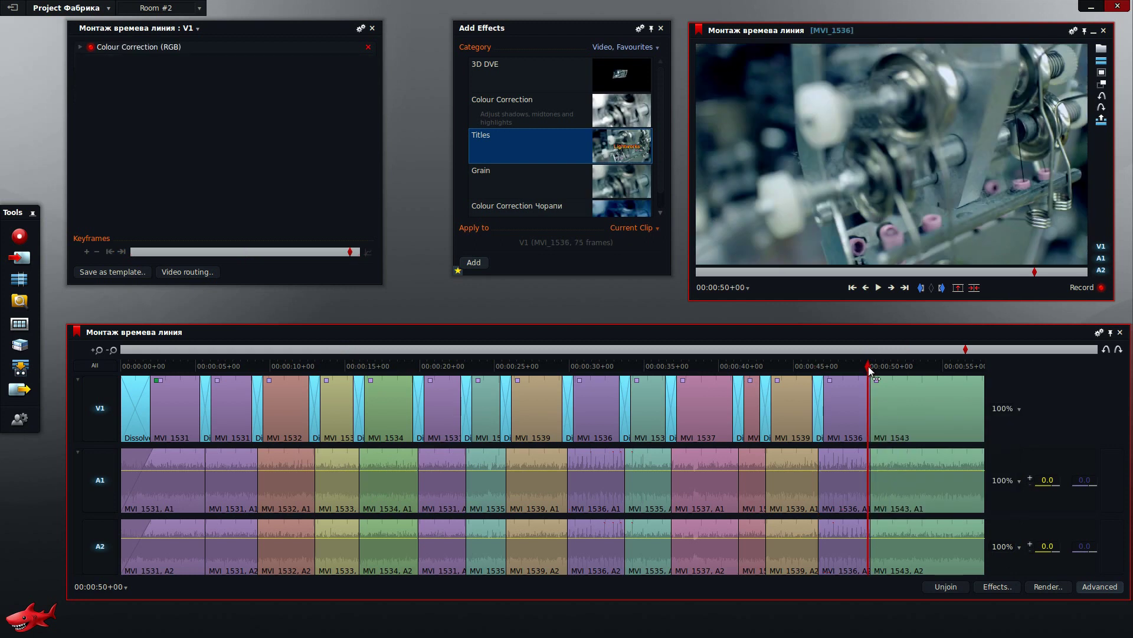
left_click(868, 389)
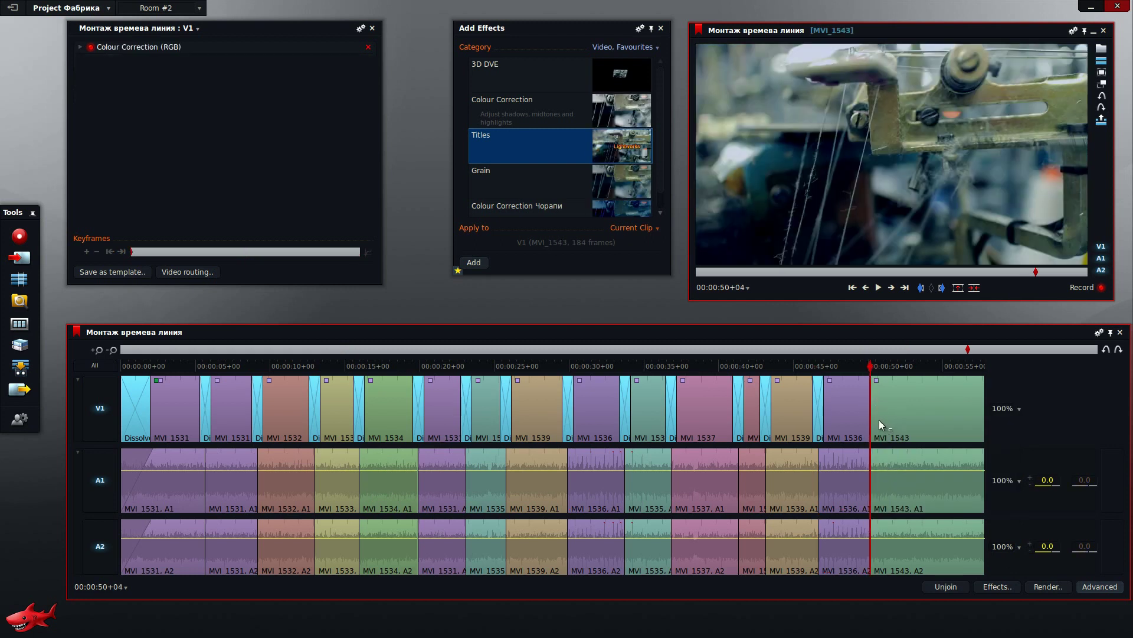
right_click(870, 413)
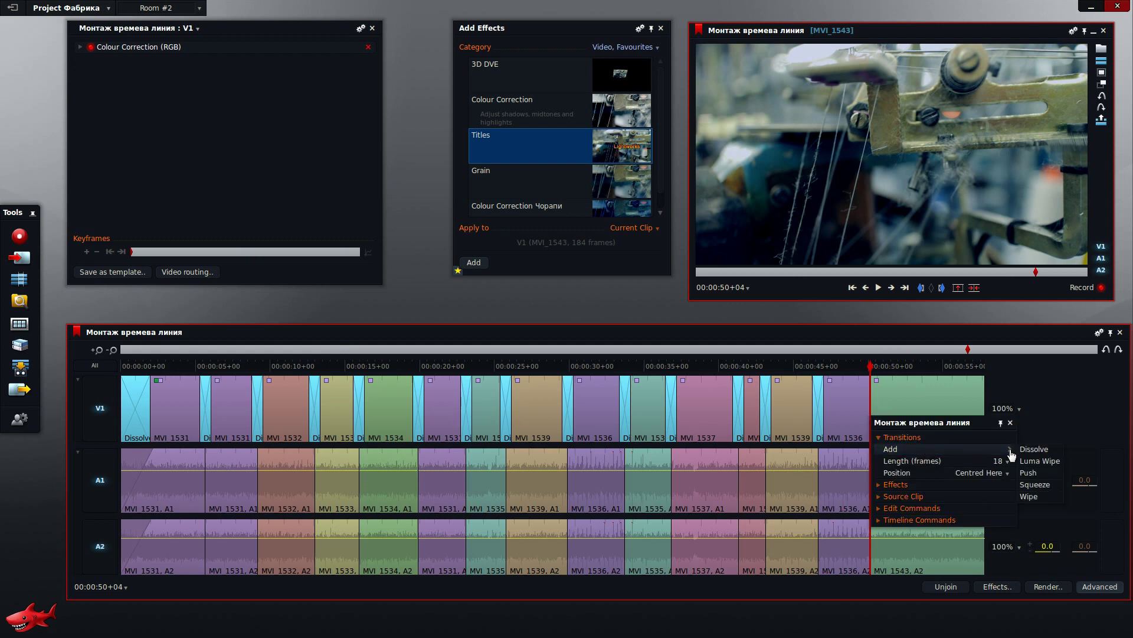
left_click(1032, 449)
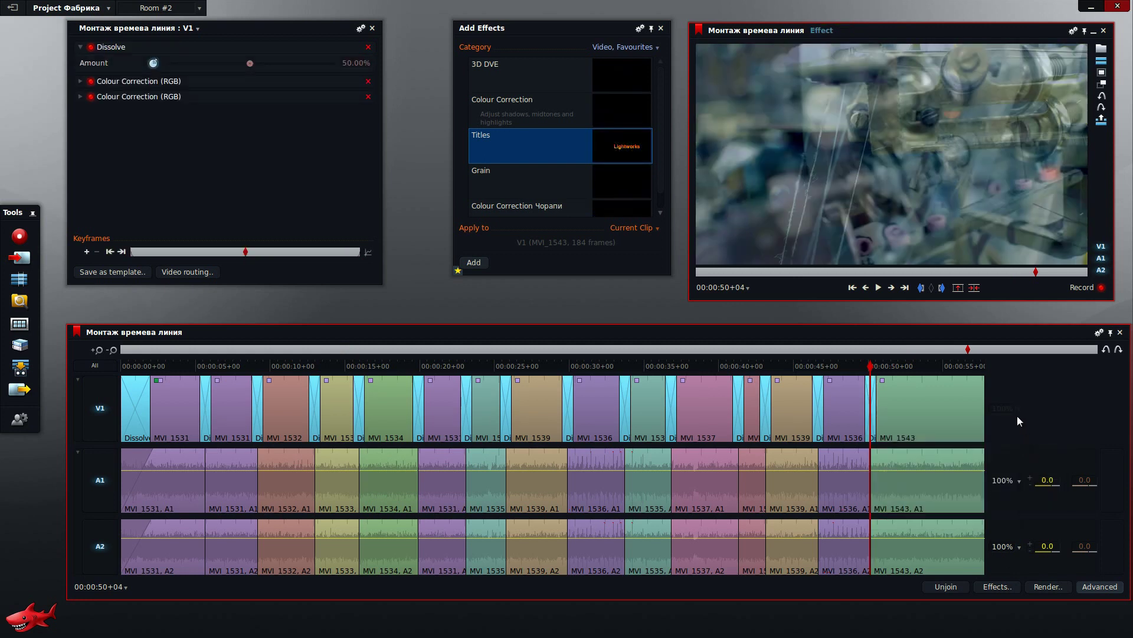
- Try an 18-frame Dissolve at the end of the final MVI_1543 clip and undo it
left_click(986, 367)
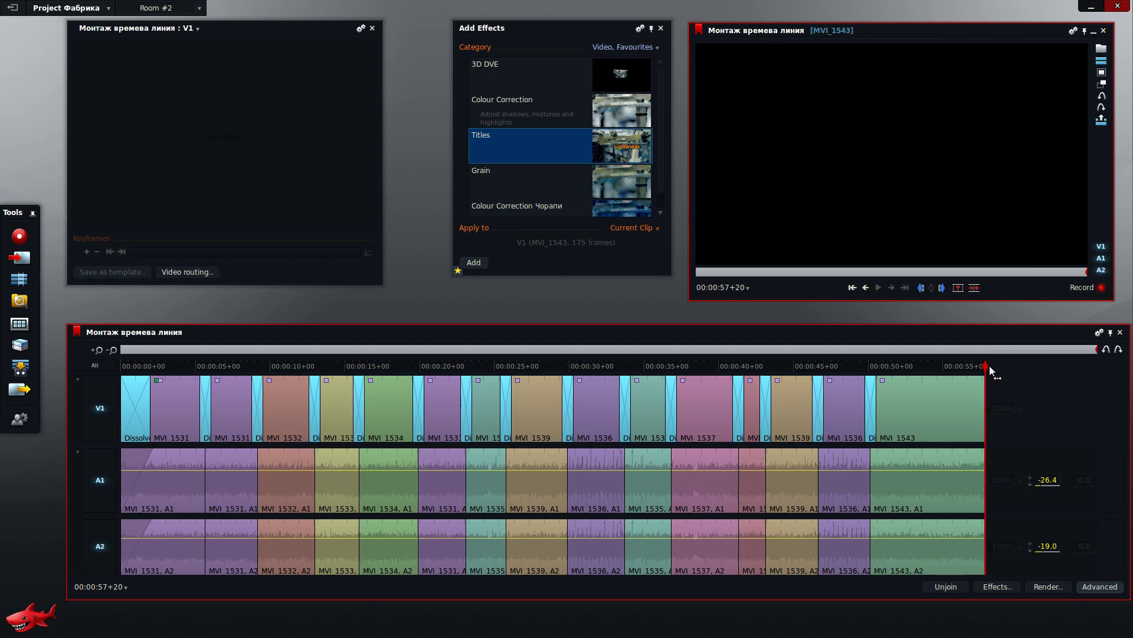
right_click(982, 386)
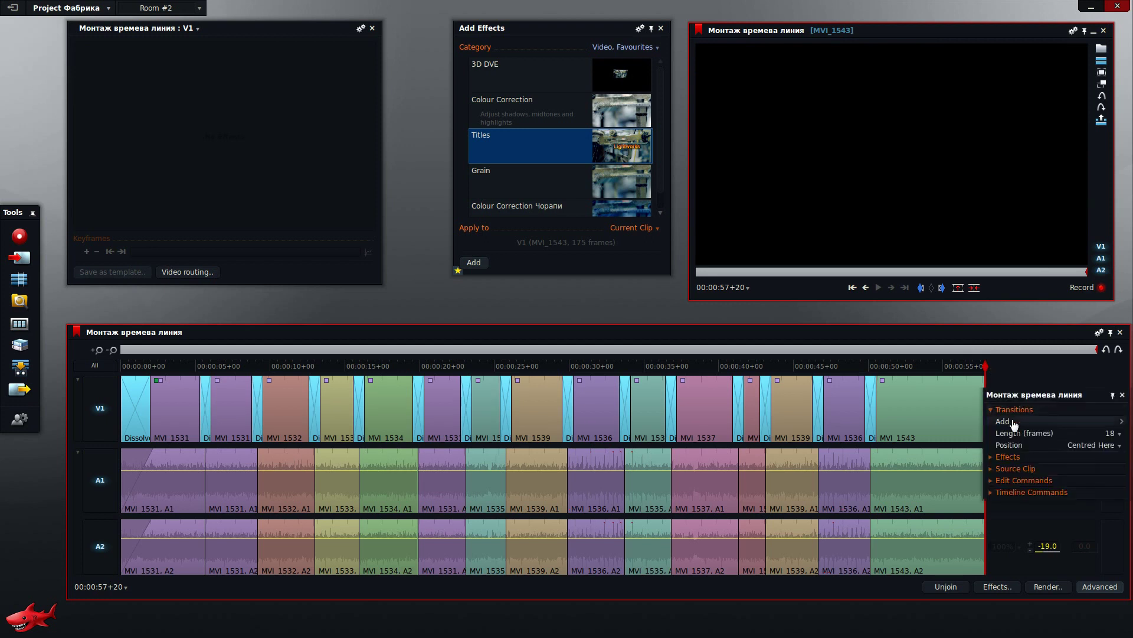
mouse_move(1003, 421)
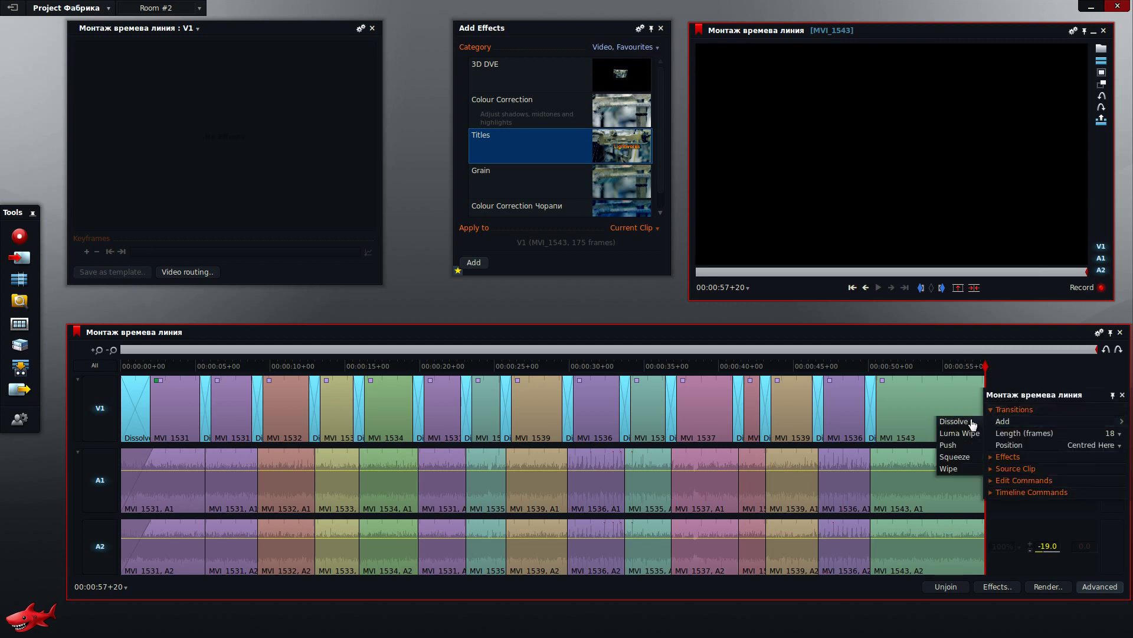
left_click(954, 421)
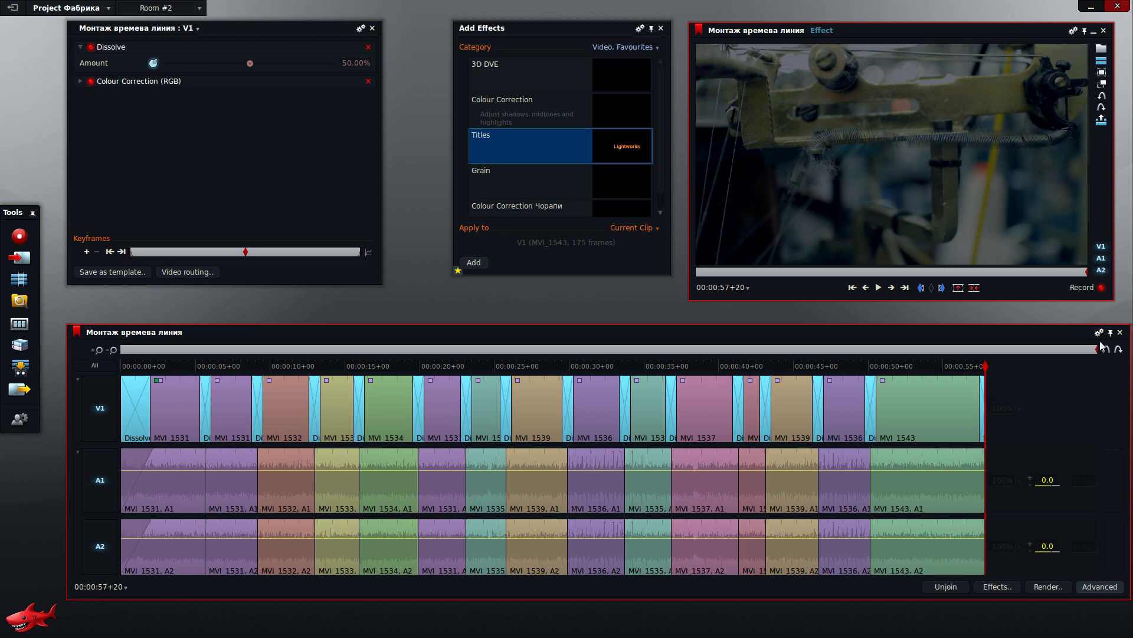
left_click(986, 387)
- Set the transition length to 48 frames and add a centred Dissolve at the end of MVI_1543 to fade the video out
right_click(983, 389)
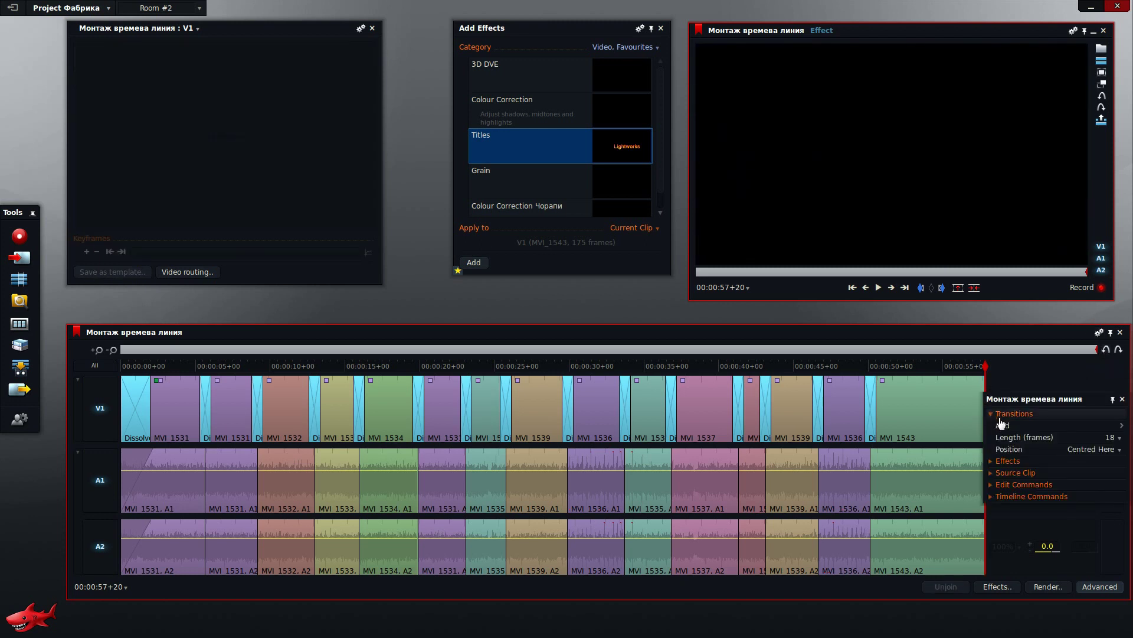
left_click(1113, 437)
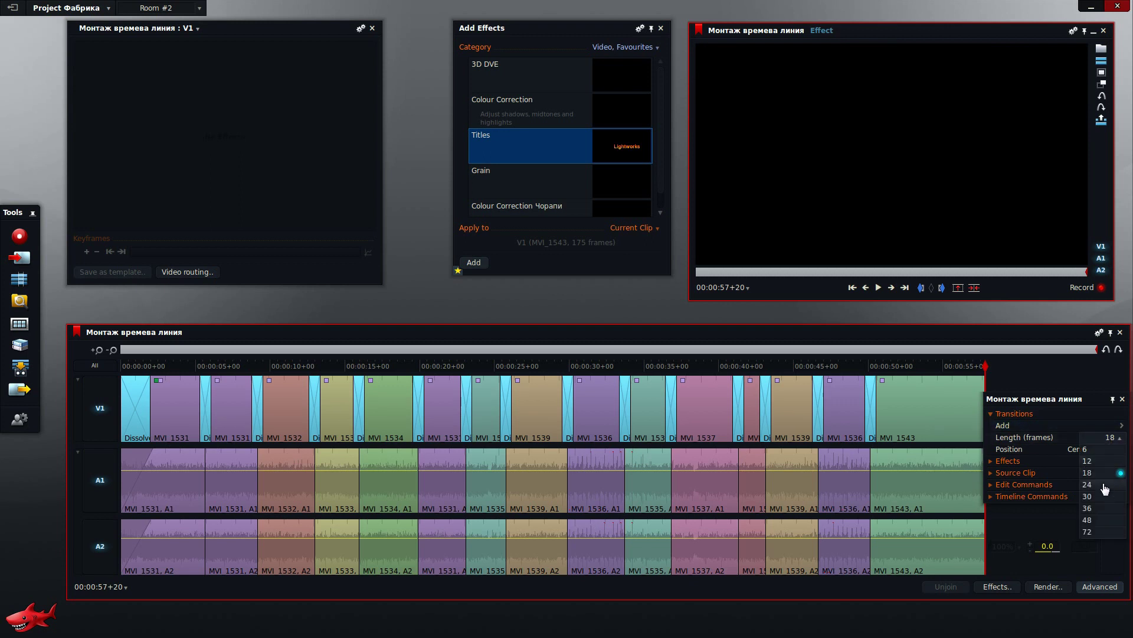
left_click(1102, 522)
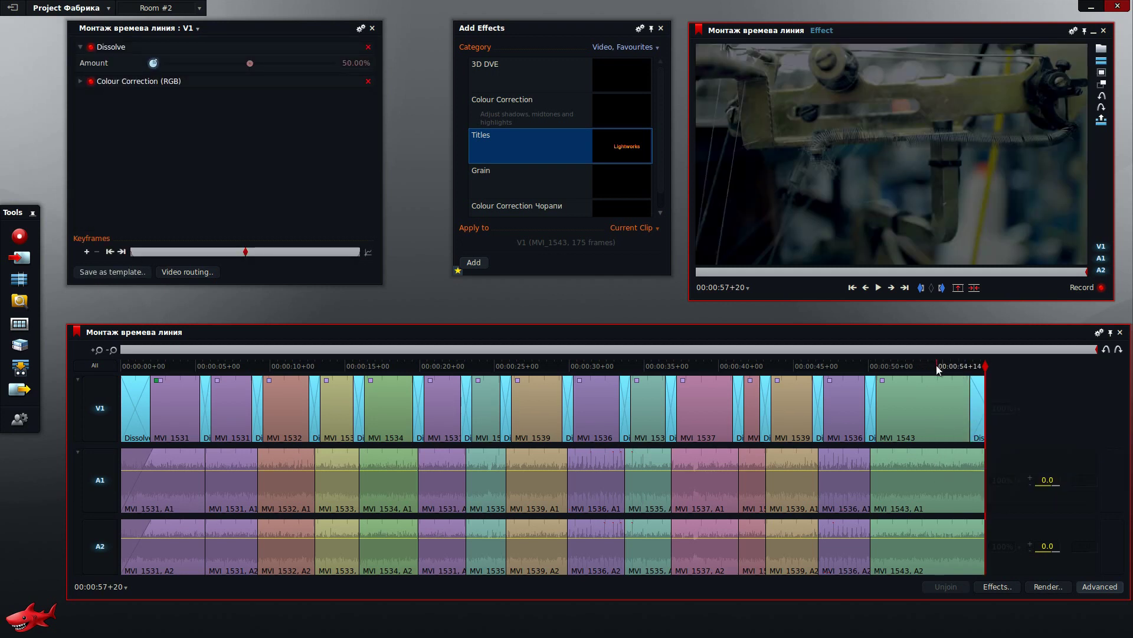
- Play the closing dissolve from about 00:00:54 and scrub back through the title section in the opening MVI_1531 clips
left_click(938, 365)
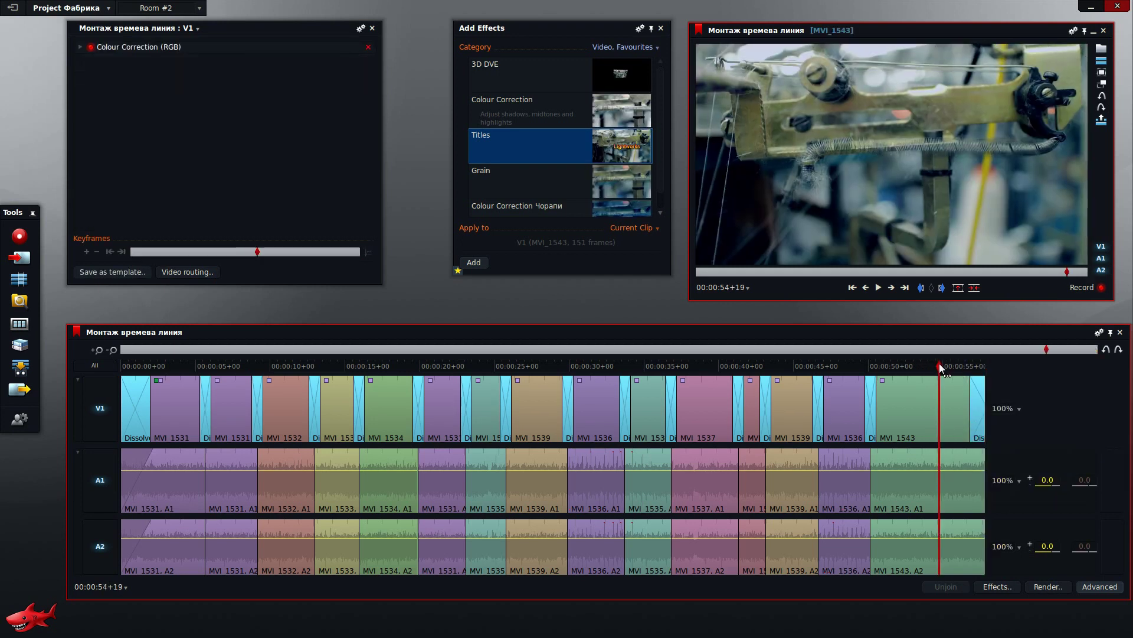
key("space")
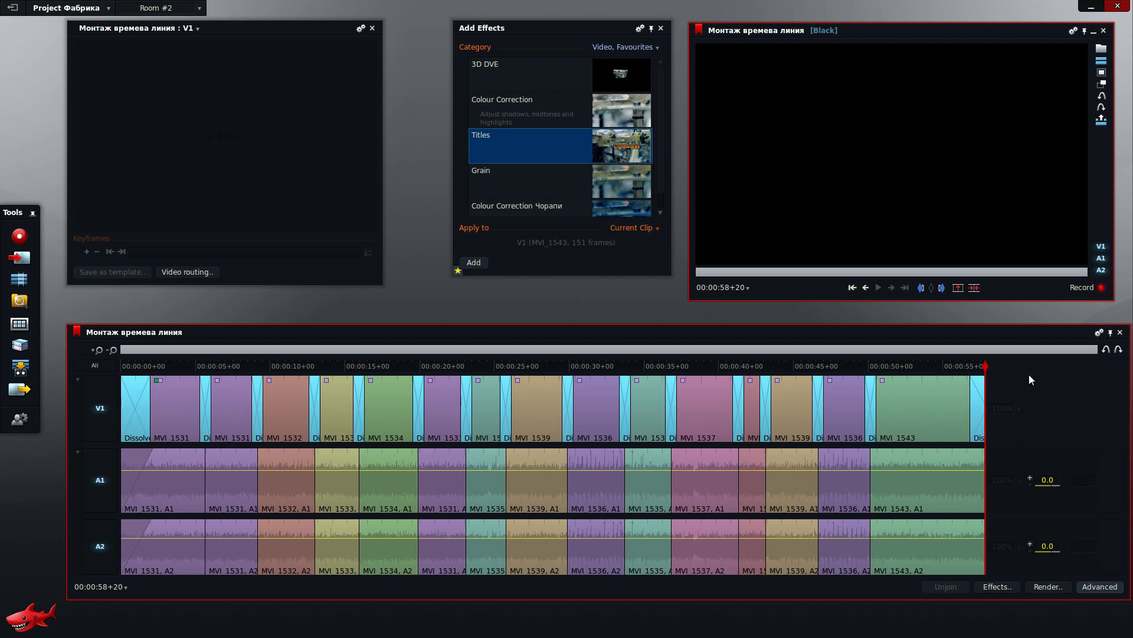
left_click_drag(986, 365, 158, 366)
left_click(192, 369)
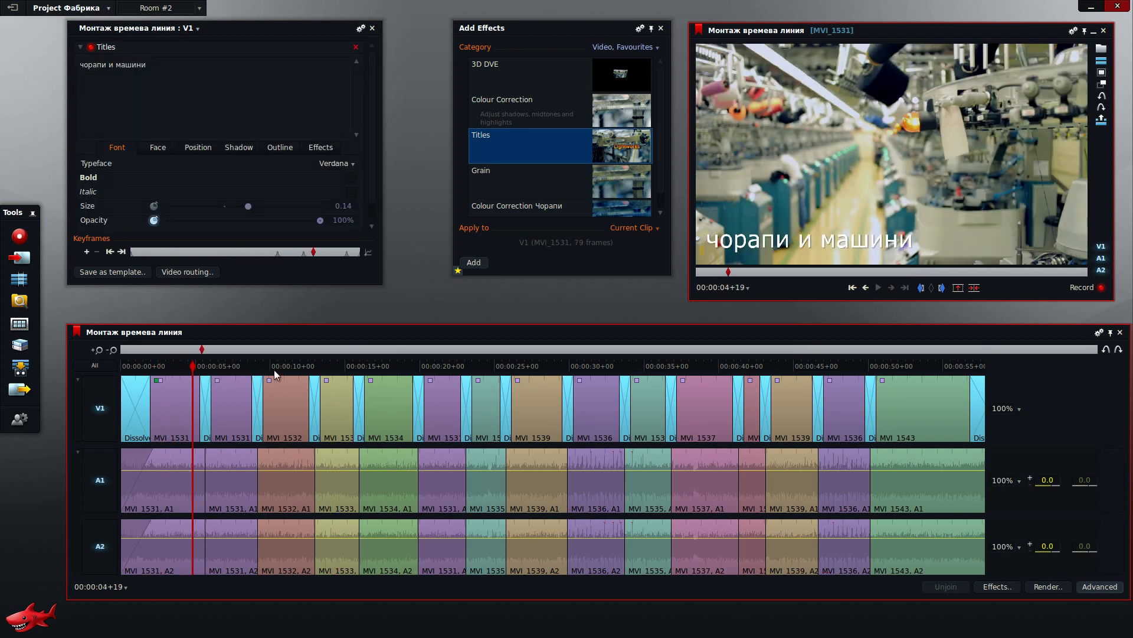
left_click(278, 370)
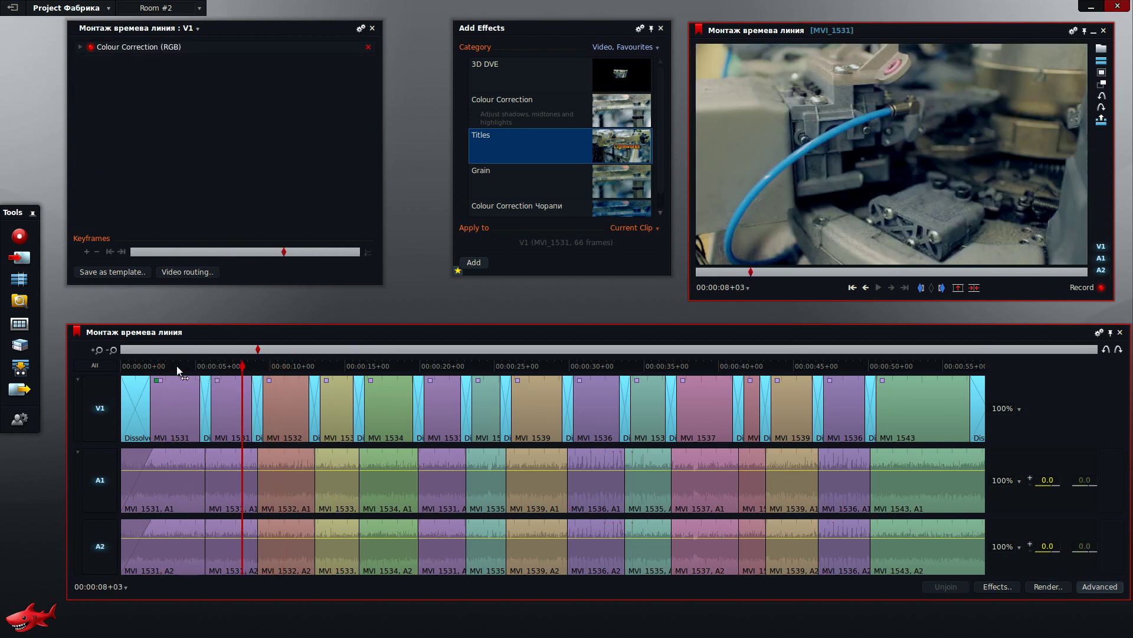
left_click(176, 366)
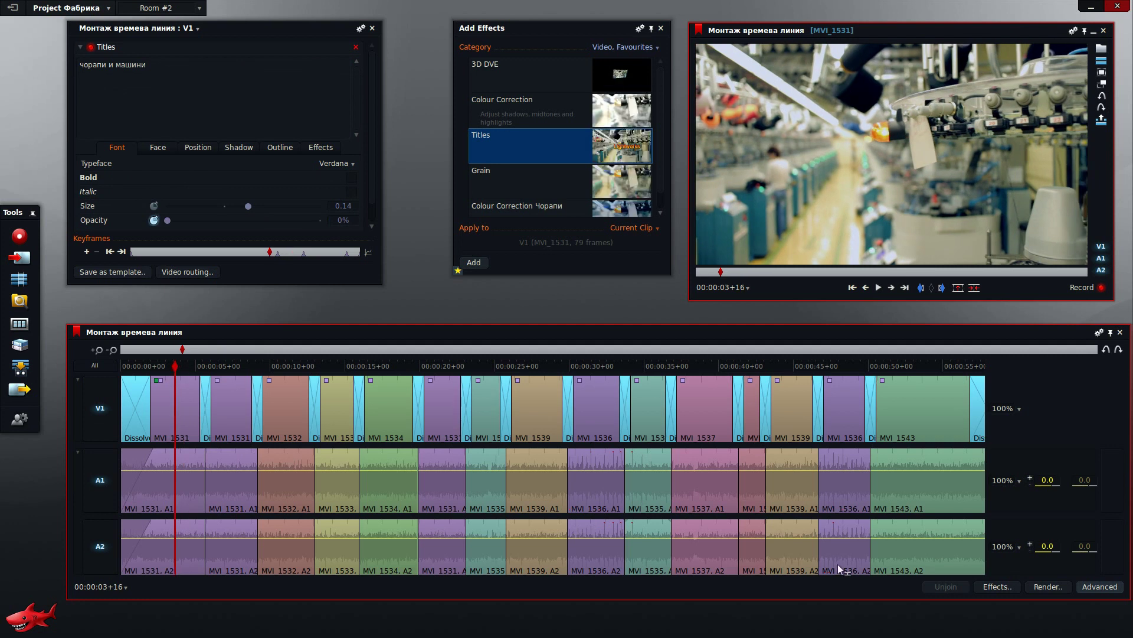
- Shift the timeline window slightly so it sits fully on screen, and scrub to about 00:00:11 in MVI_1532
mouse_move(1053, 332)
left_mouse_down()
mouse_move(1025, 324)
mouse_move(1039, 323)
left_mouse_up()
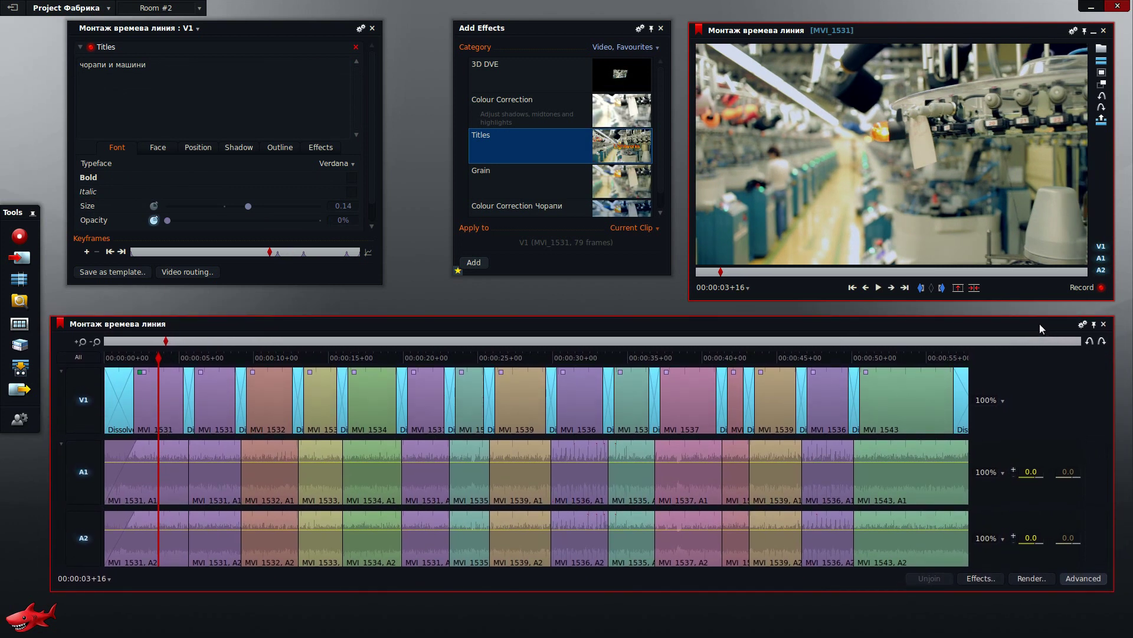
left_click(210, 357)
left_click_drag(213, 356, 271, 362)
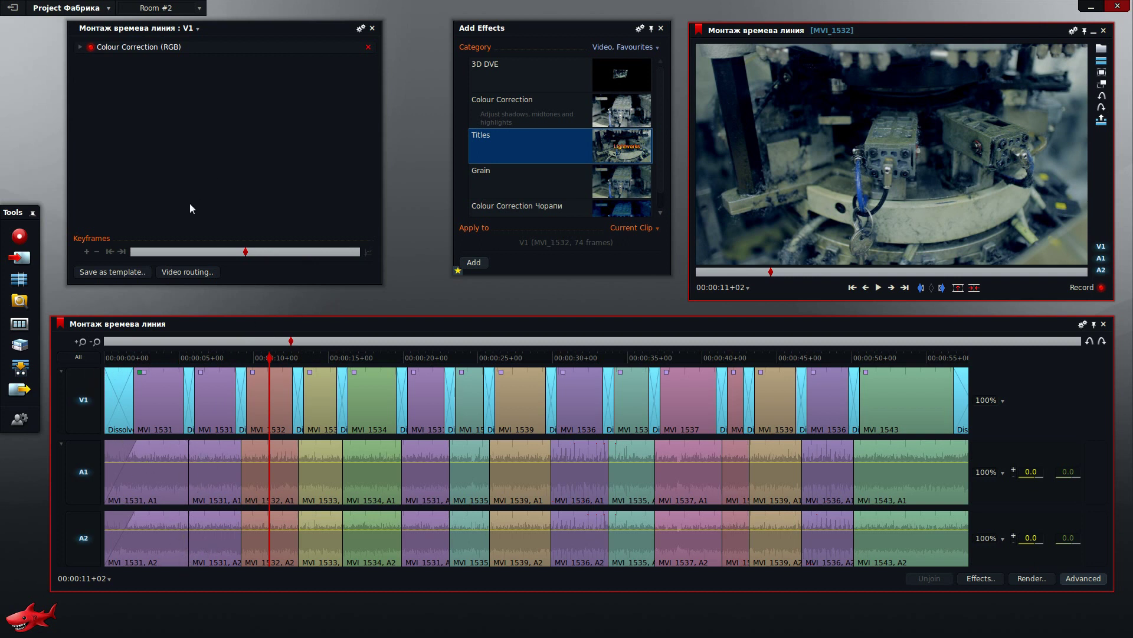
- Close the effect settings and Add Effects windows, and open the Музика bin in the free area above the timeline
left_click(372, 27)
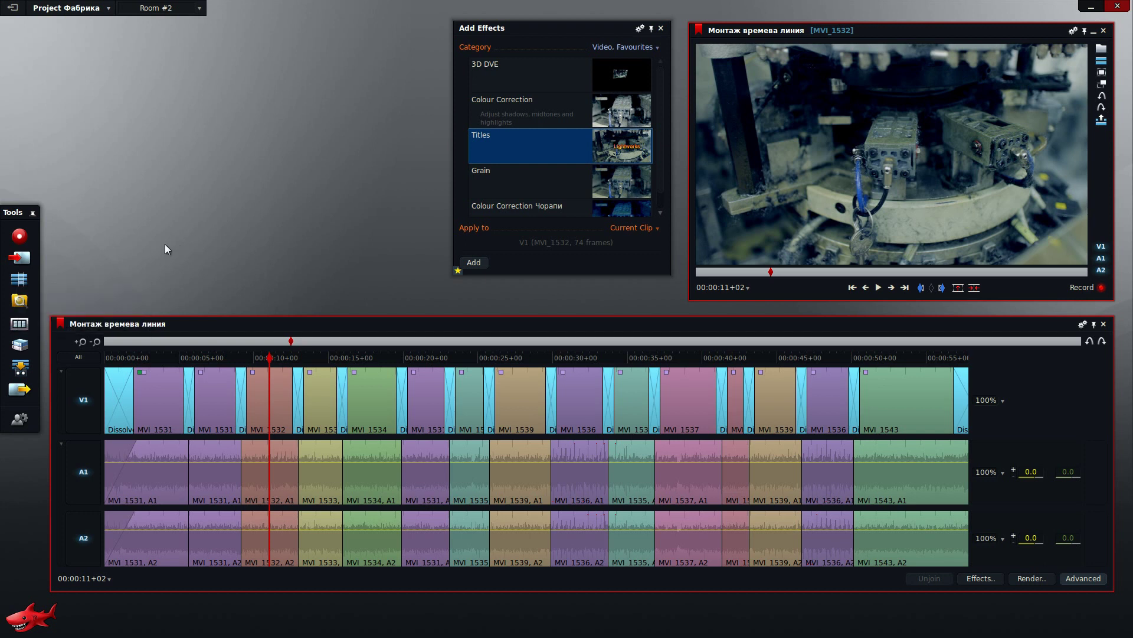
left_click(20, 323)
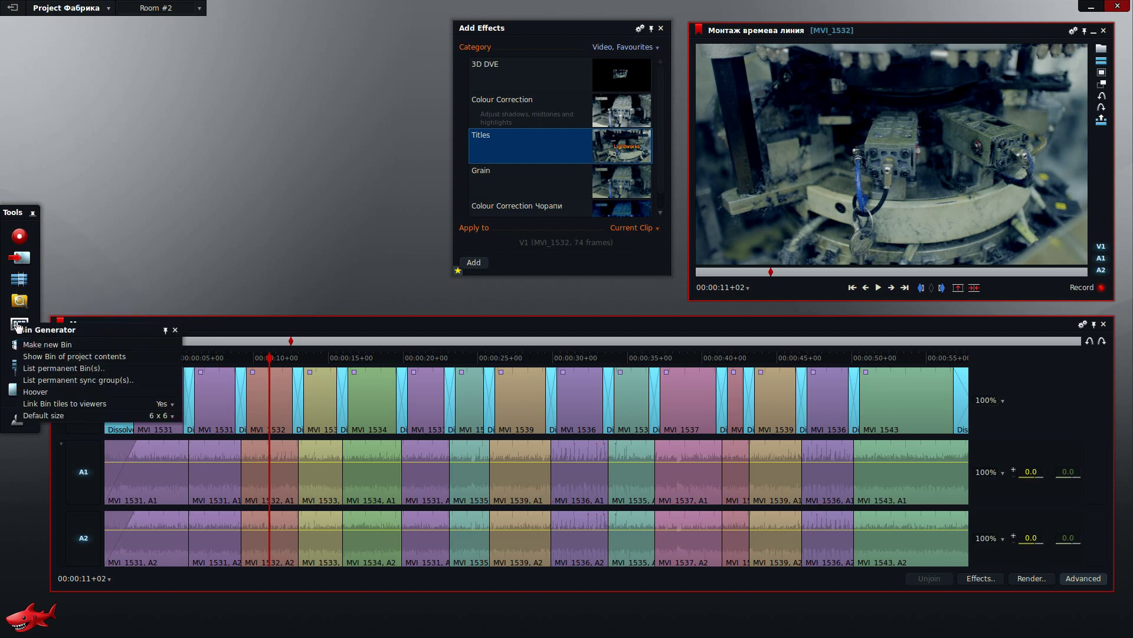
left_click(43, 369)
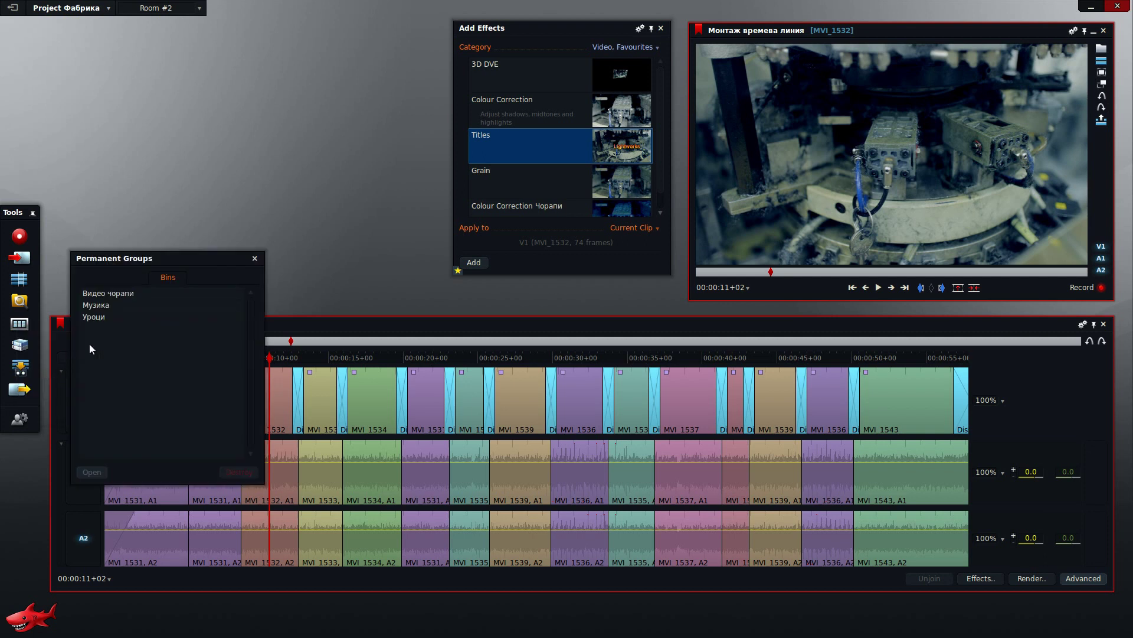
double_click(106, 306)
left_click(254, 259)
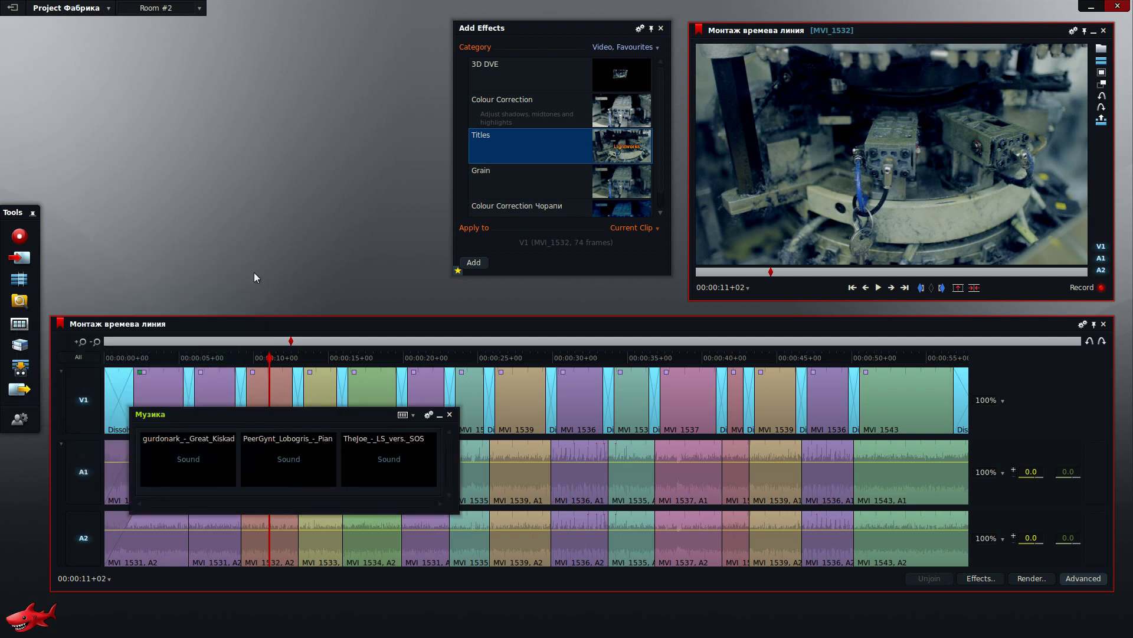
left_click_drag(252, 414, 186, 126)
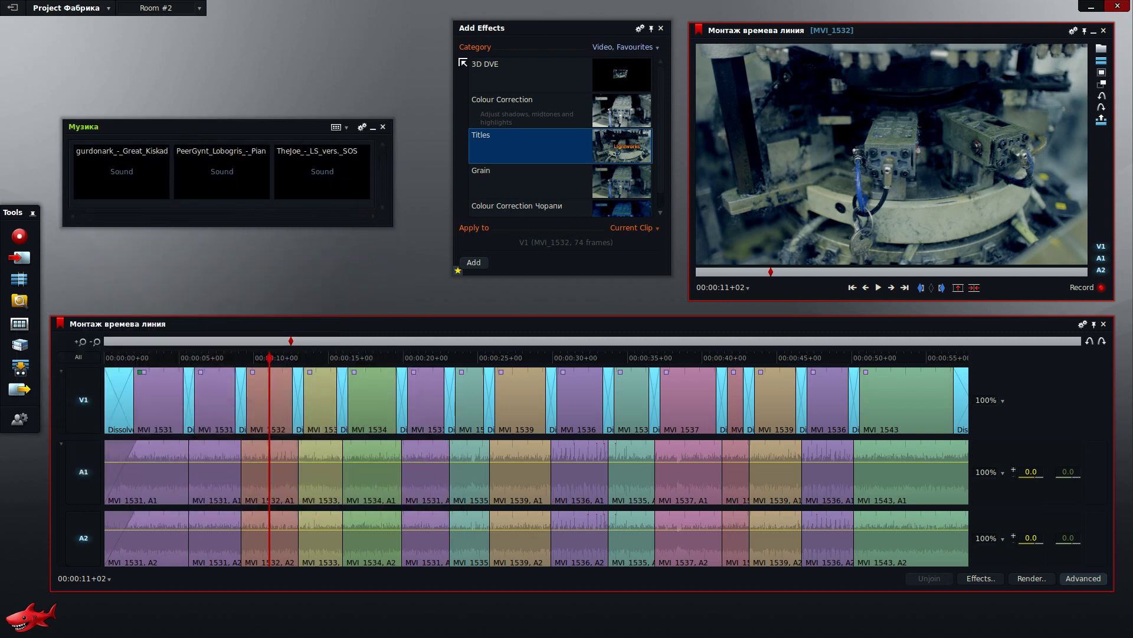
left_click(661, 27)
mouse_move(101, 159)
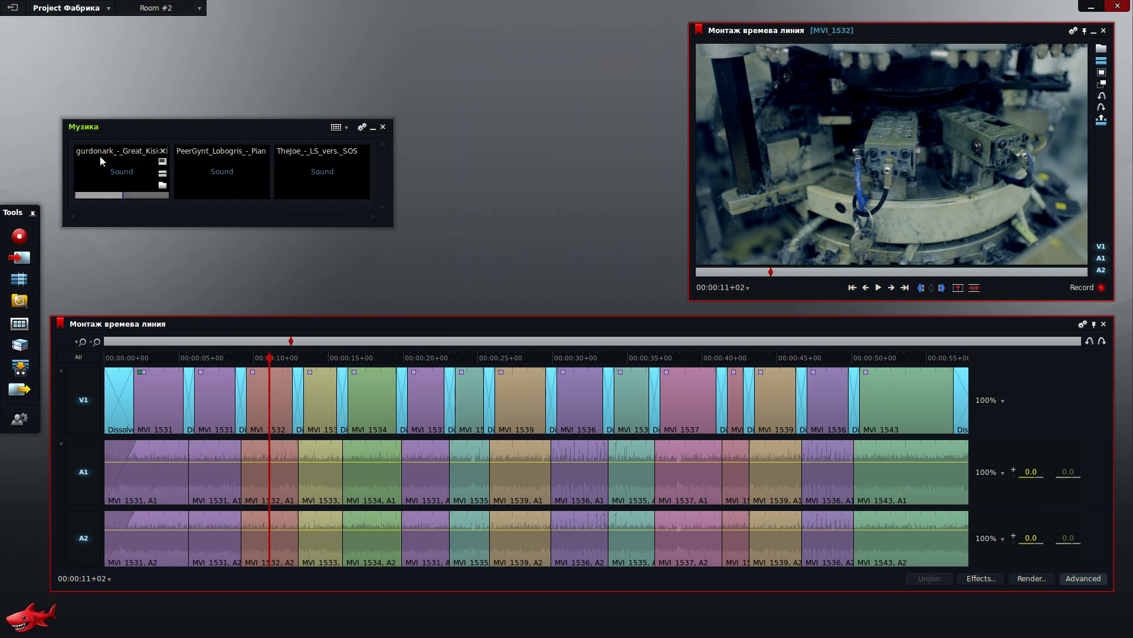
- Try inserting the gurdonark Great Kiskadee track into the timeline at 00:00:11+02, and undo the insertion
key("v")
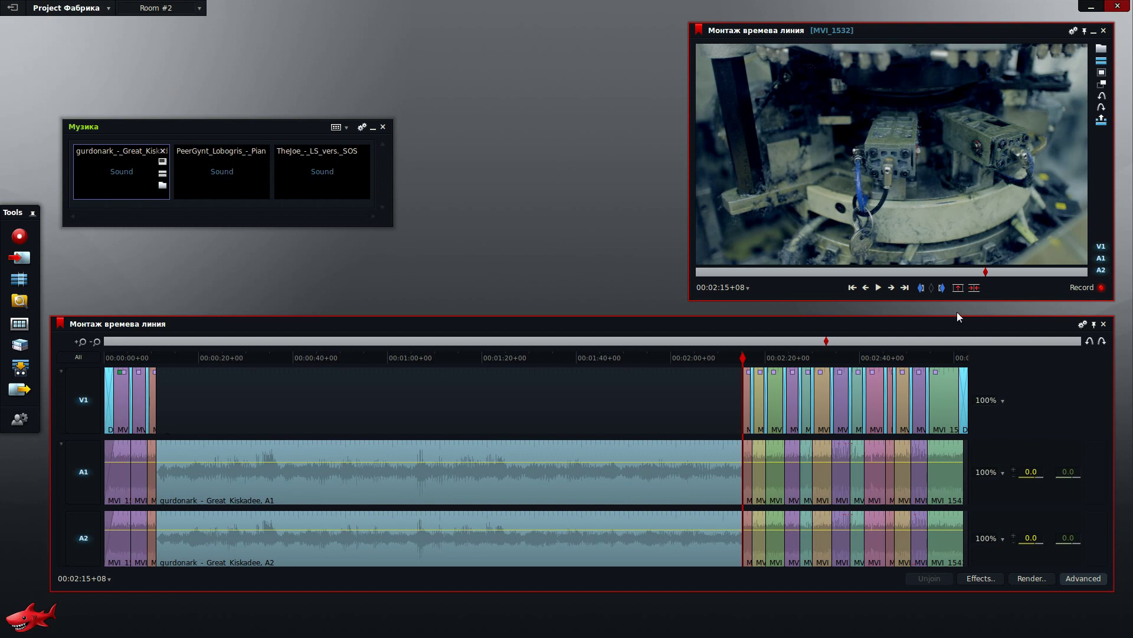
left_click(1090, 341)
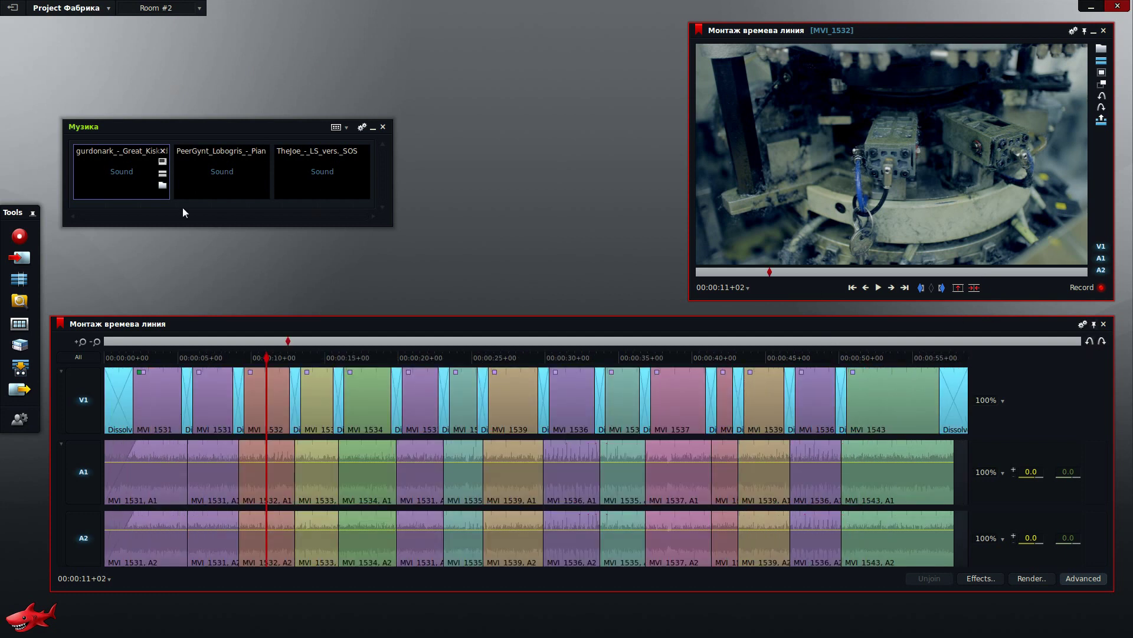
- Shift the Музика bin slightly, open PeerGynt_Lobogris_-_Piano_escena in a viewer and place it beside the timeline viewer
left_click_drag(143, 183, 131, 146)
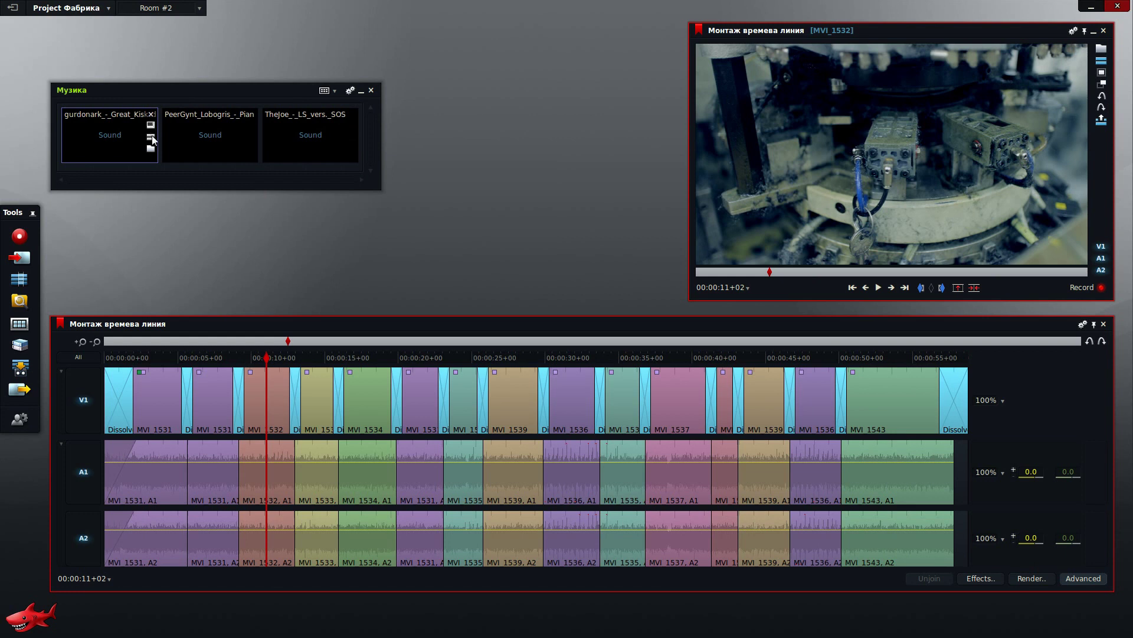
left_click(224, 145)
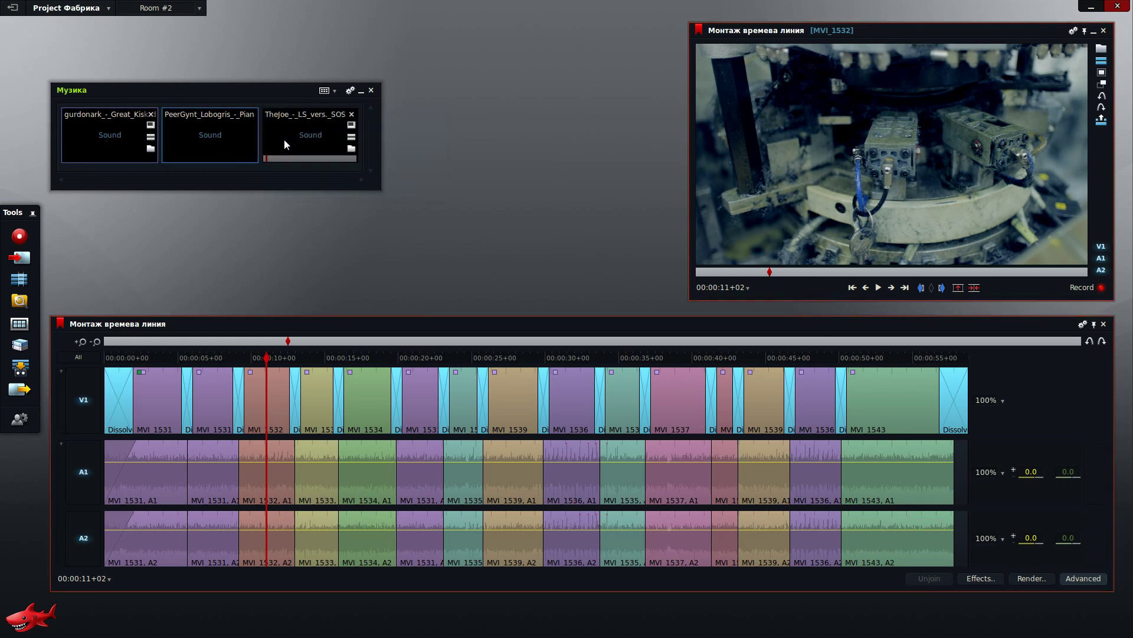
double_click(254, 130)
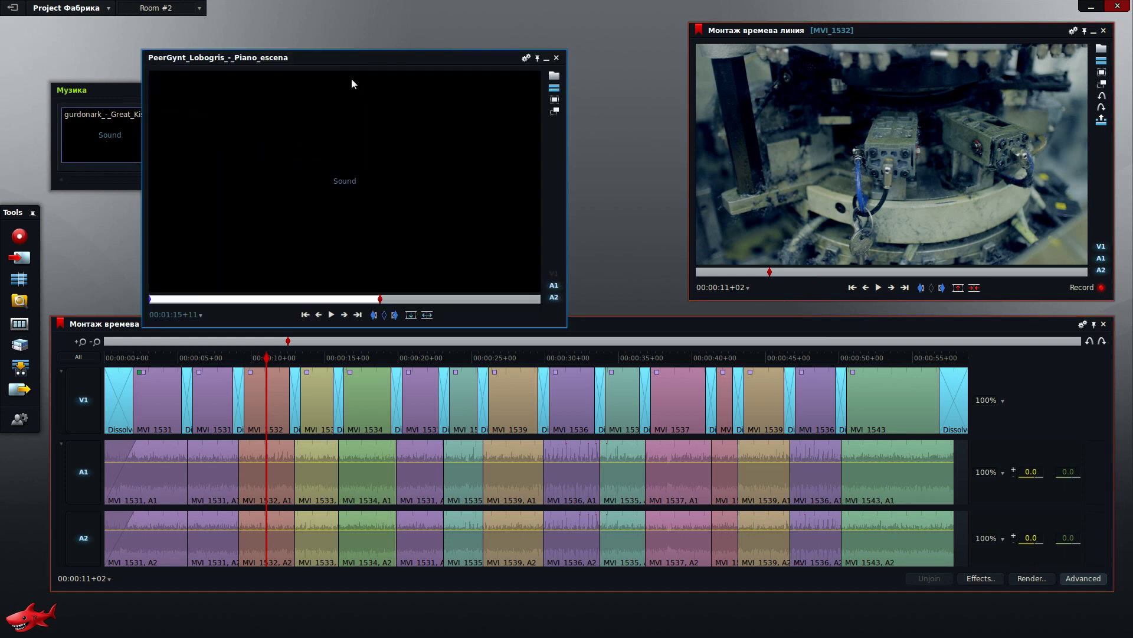
left_click_drag(348, 57, 423, 24)
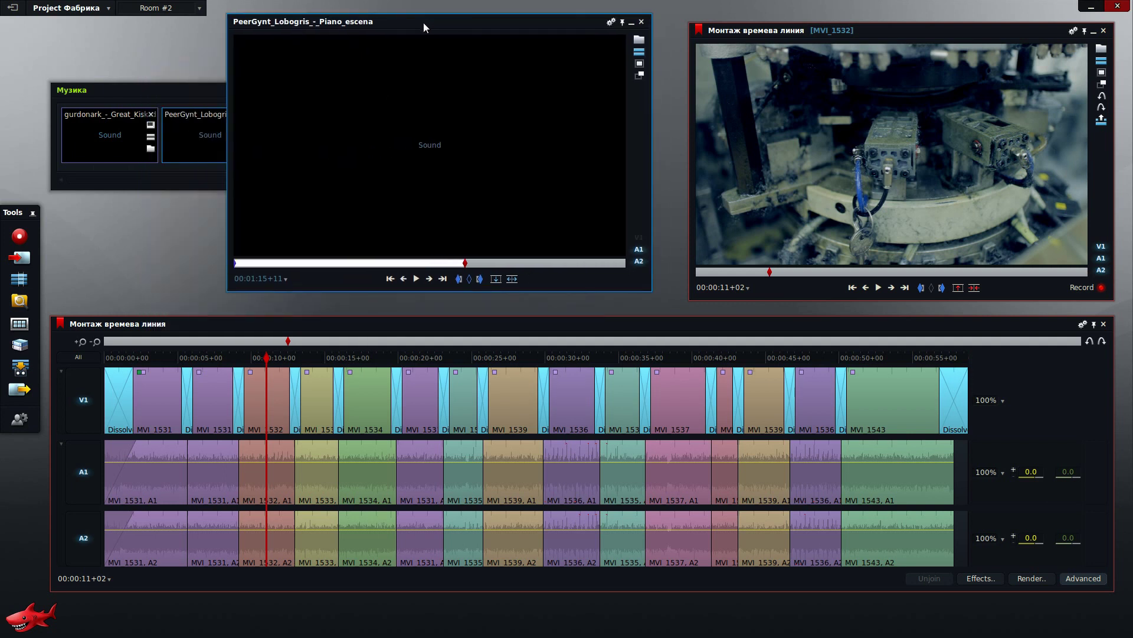
- Play the opening of the piano track for about five seconds, and extend its marked section to the whole track
left_click(390, 279)
left_click(417, 278)
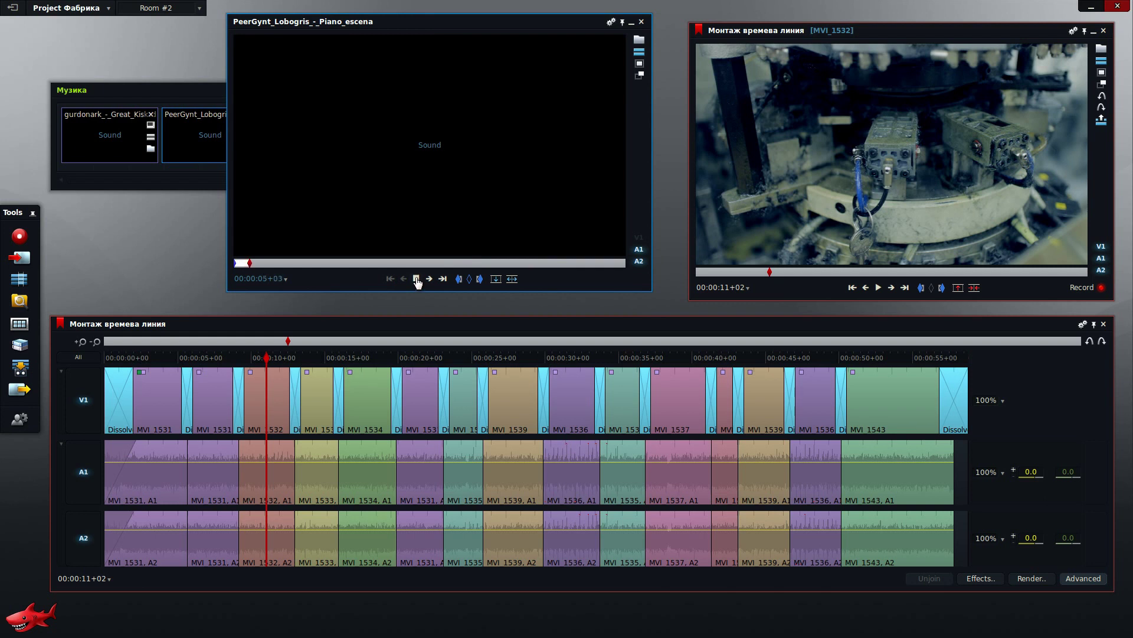
left_click(416, 279)
left_click_drag(251, 264, 632, 264)
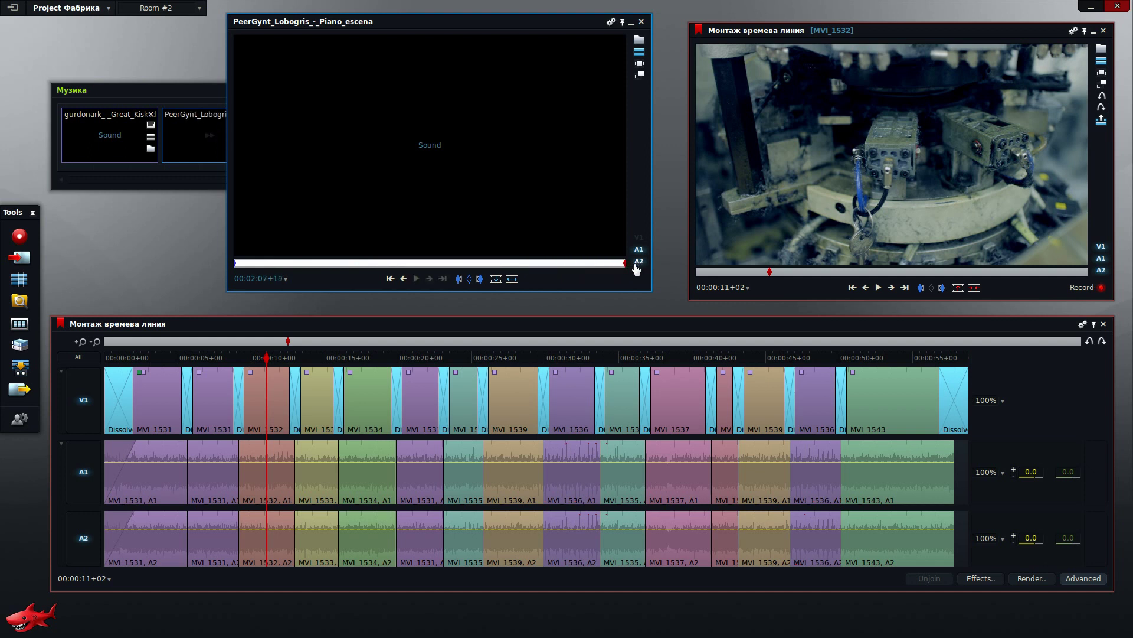
- Deselect tracks V1, A1 and A2 in the timeline
left_click(90, 409)
left_click(83, 472)
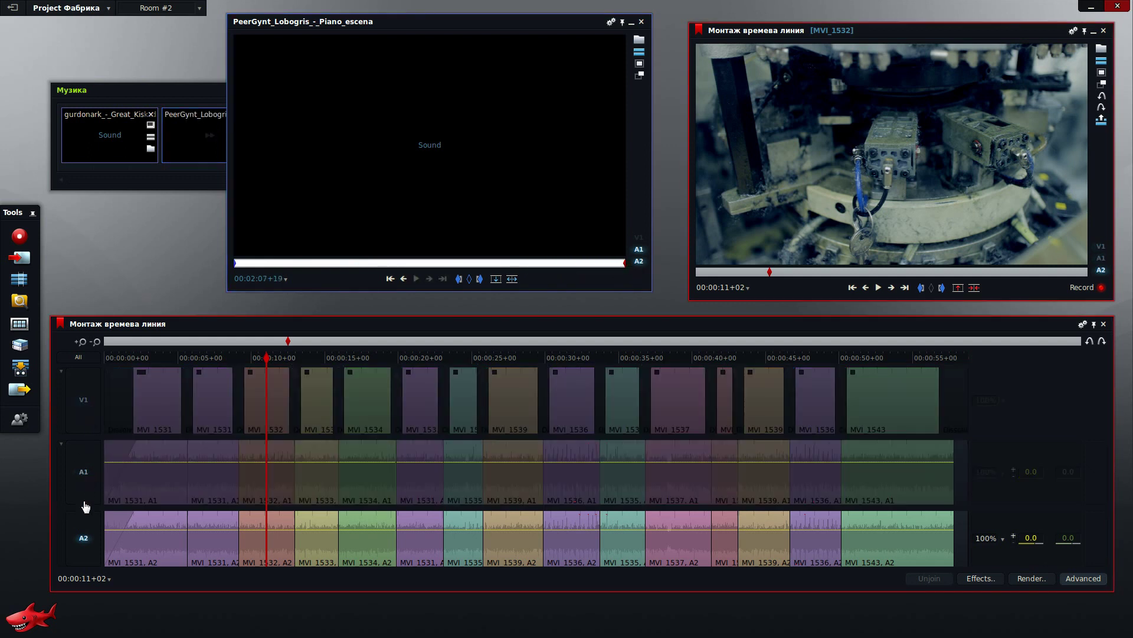
left_click(83, 539)
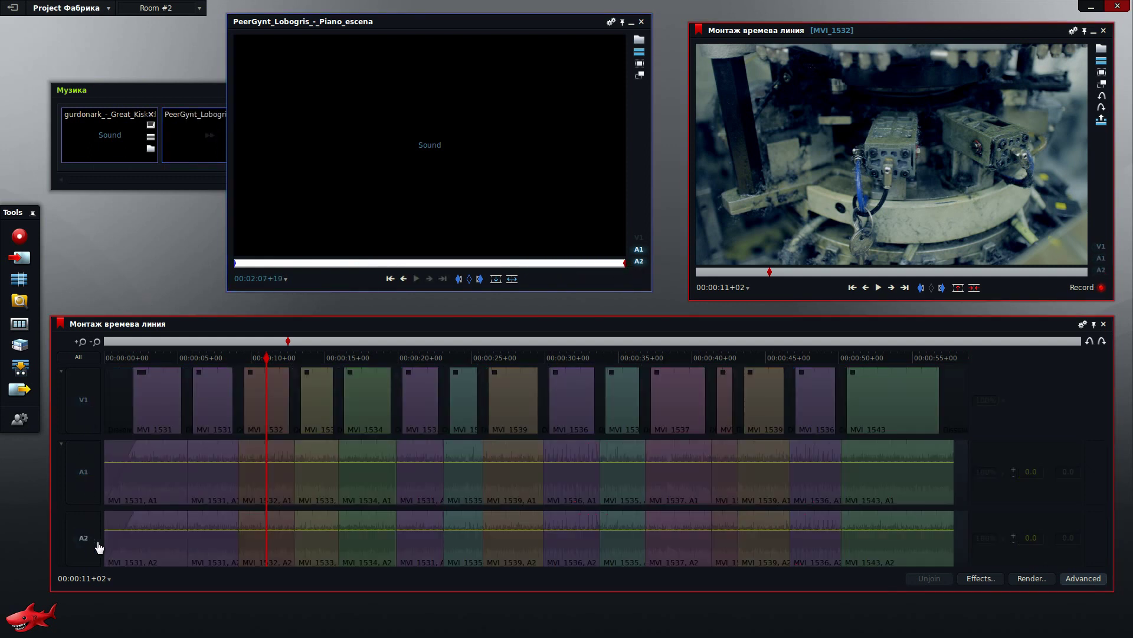
- Add two audio tracks after A2 as a stereo pair
right_click(62, 341)
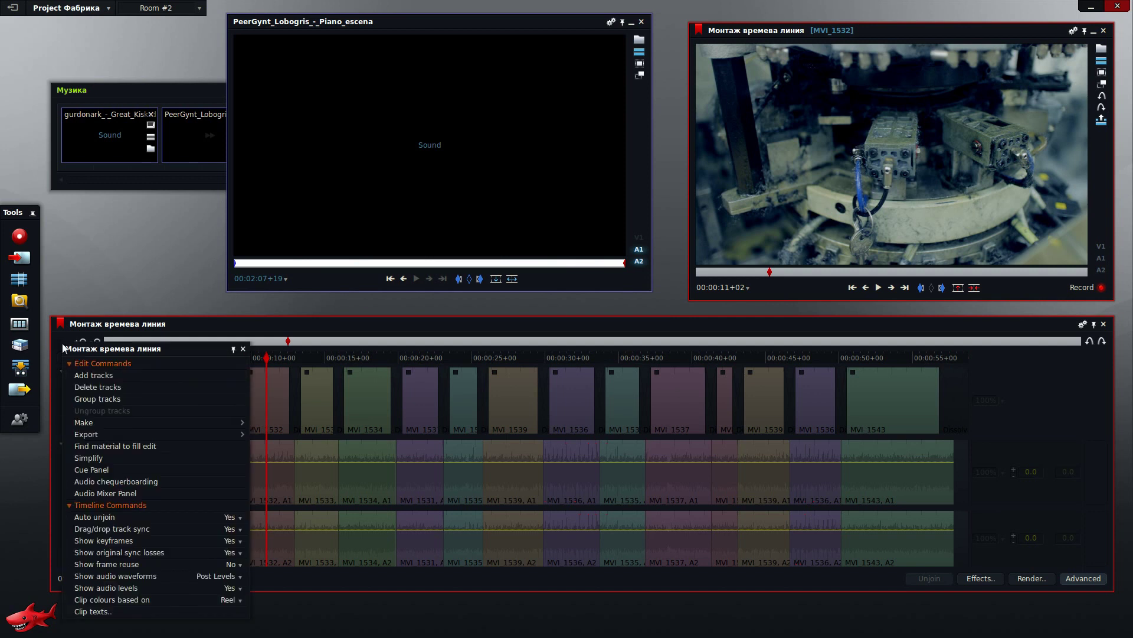
left_click(93, 375)
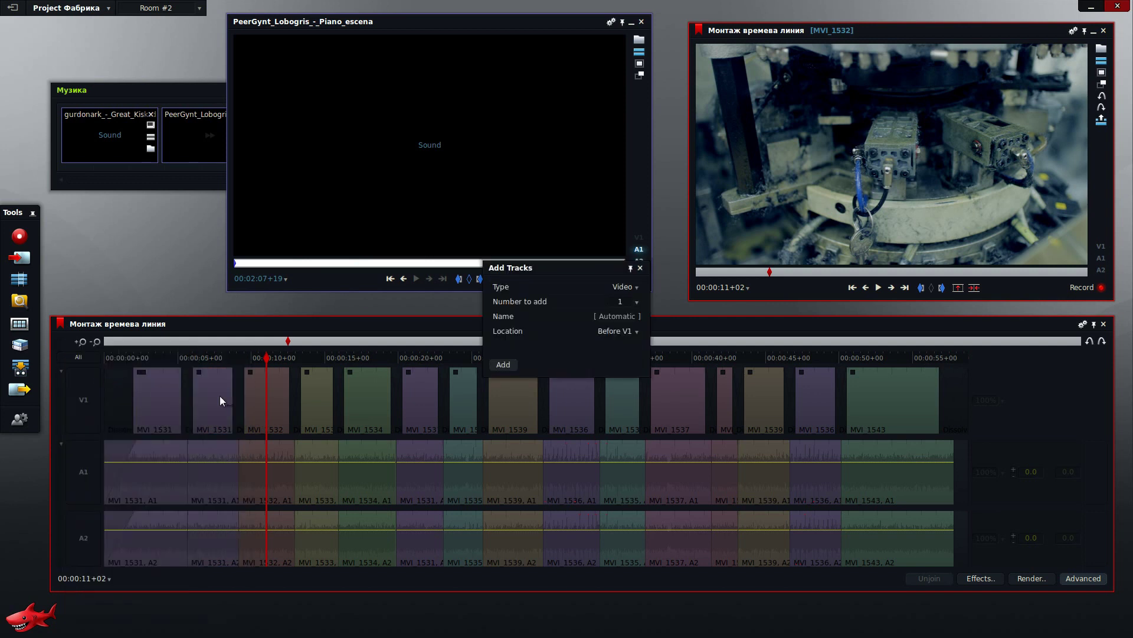
left_click(641, 302)
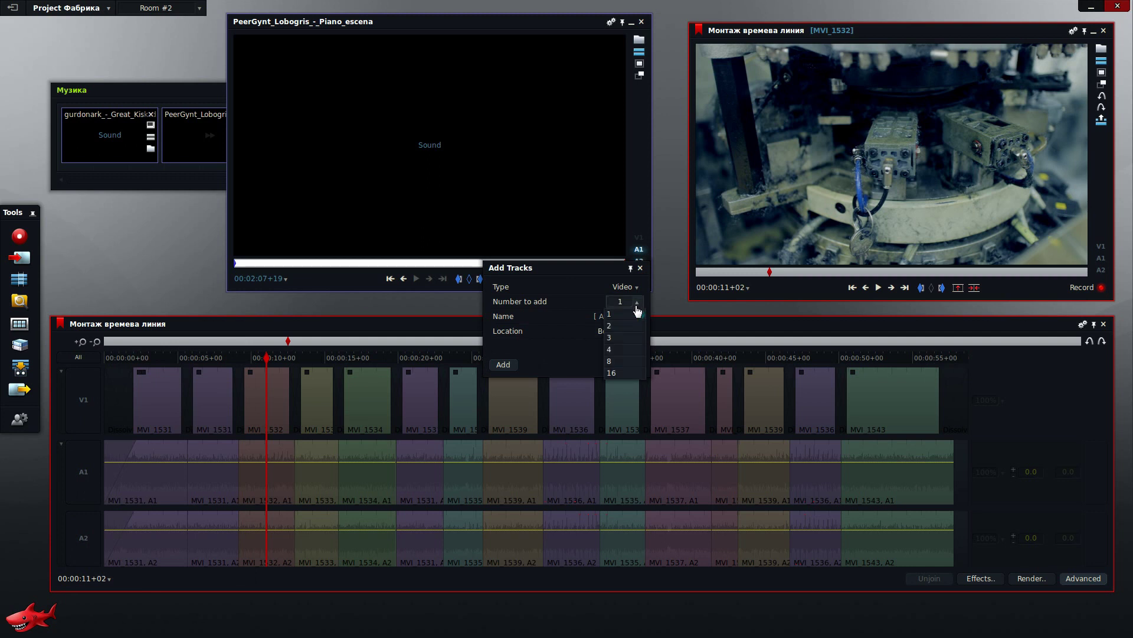
left_click(628, 350)
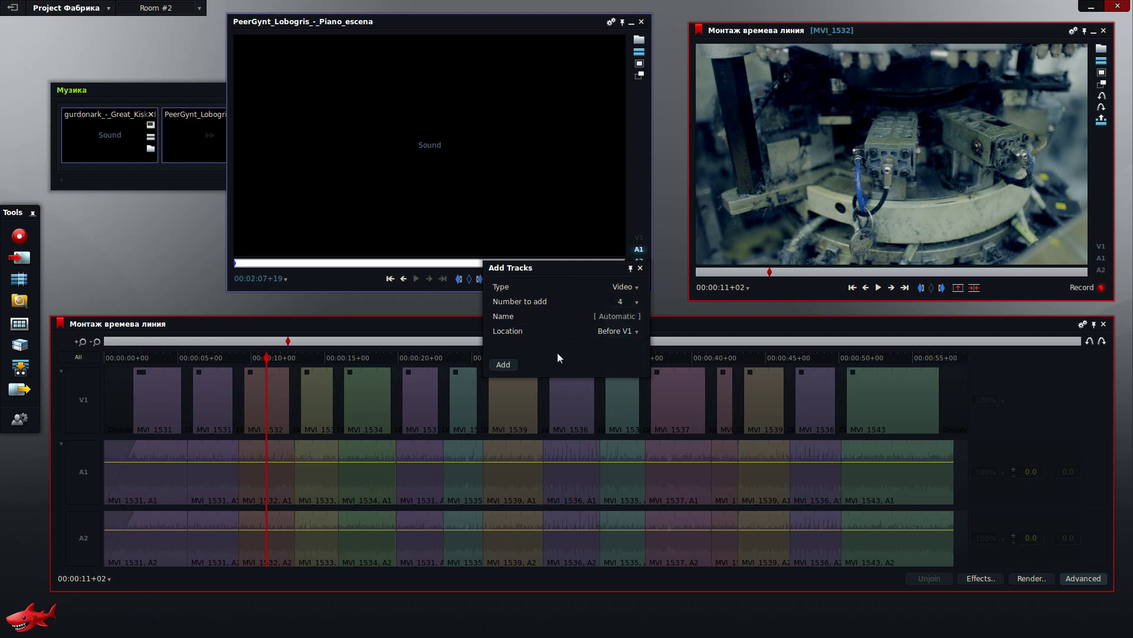
left_click(636, 287)
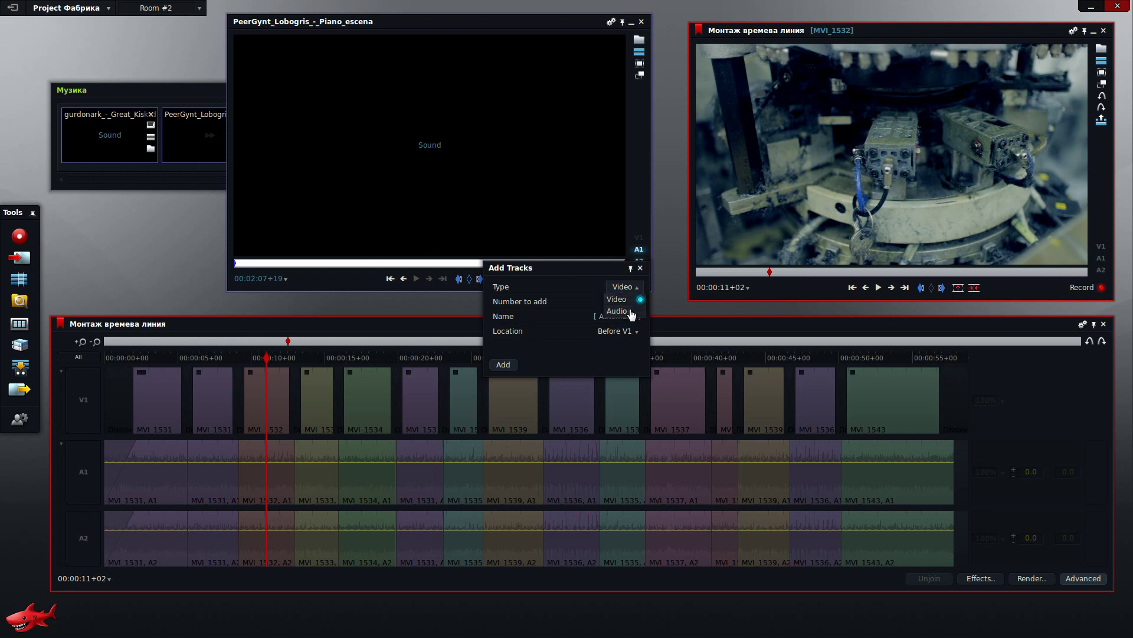
left_click(628, 308)
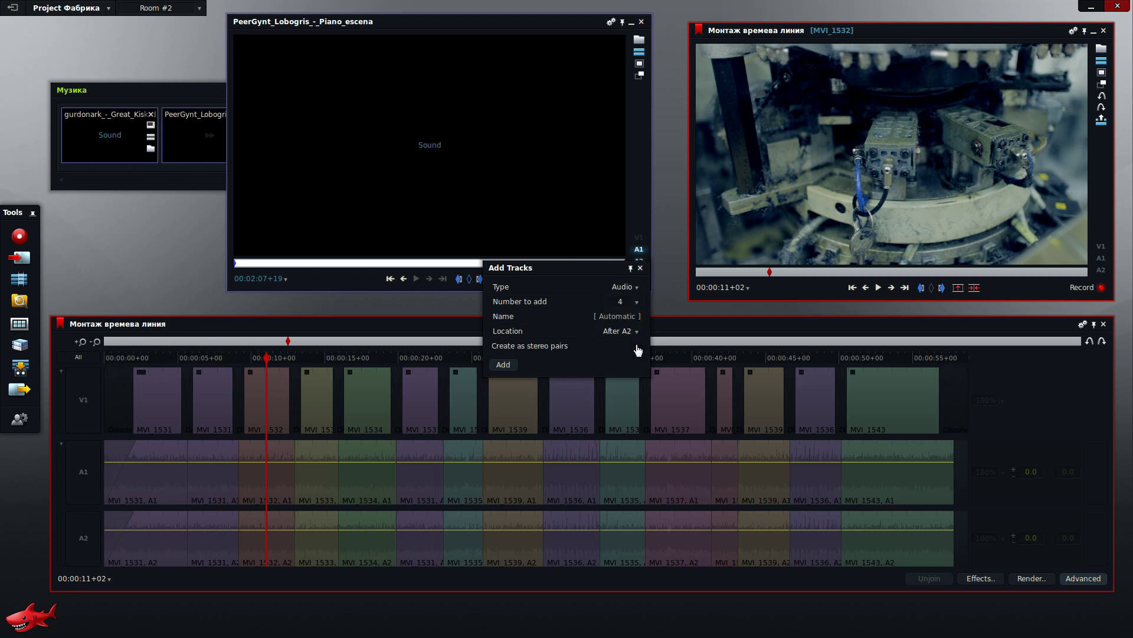
left_click(636, 348)
left_click(641, 309)
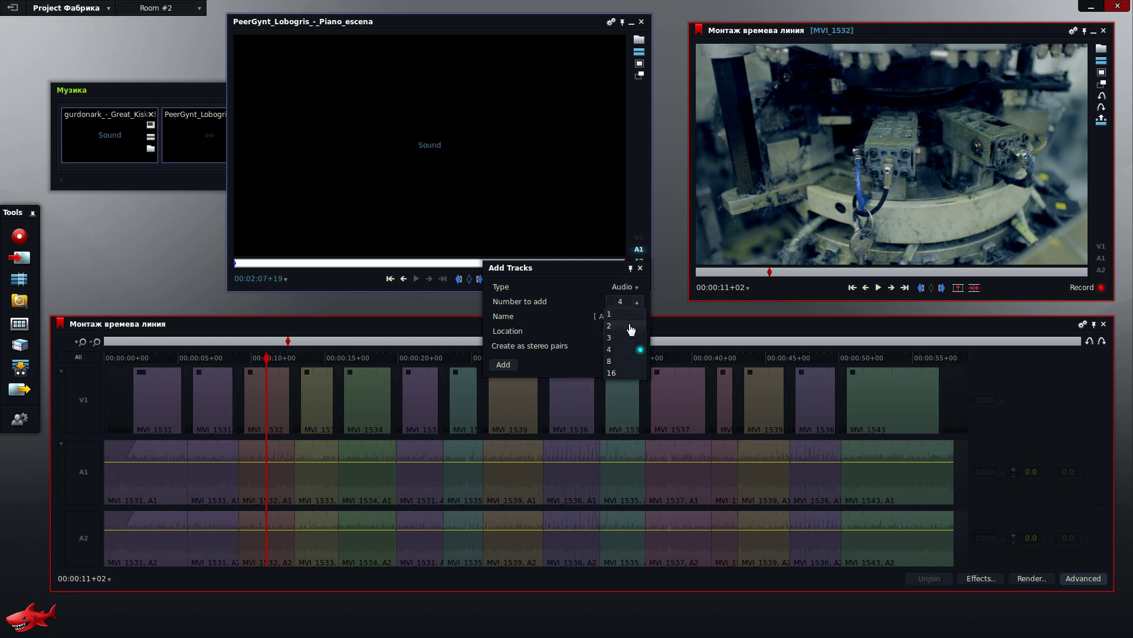
left_click(630, 336)
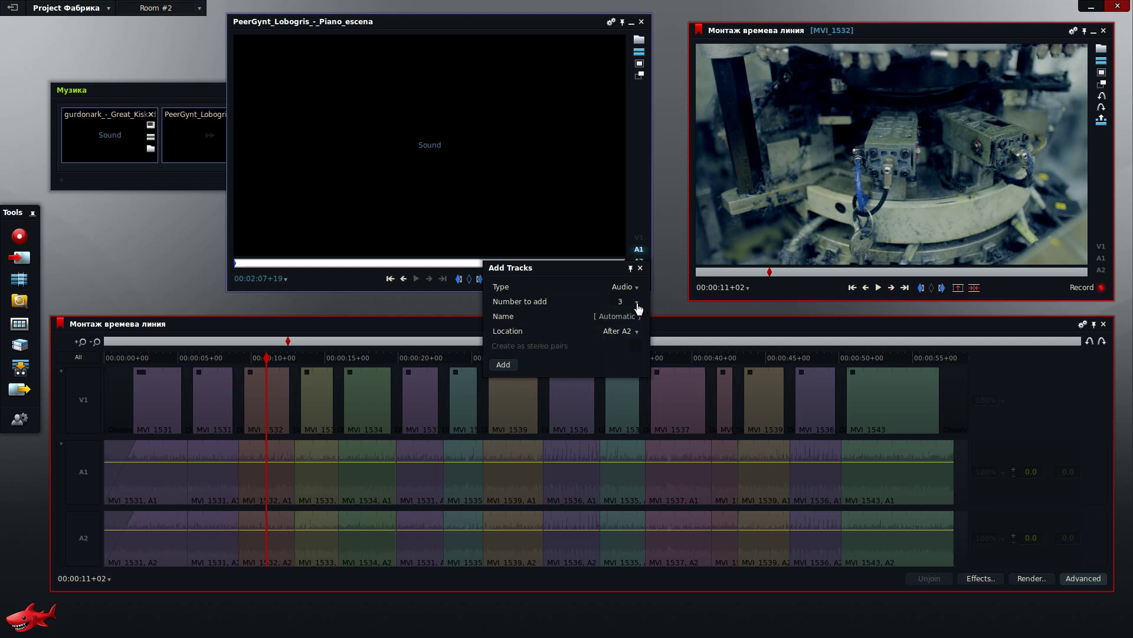
left_click(638, 308)
left_click(627, 317)
left_click(635, 348)
left_click(505, 365)
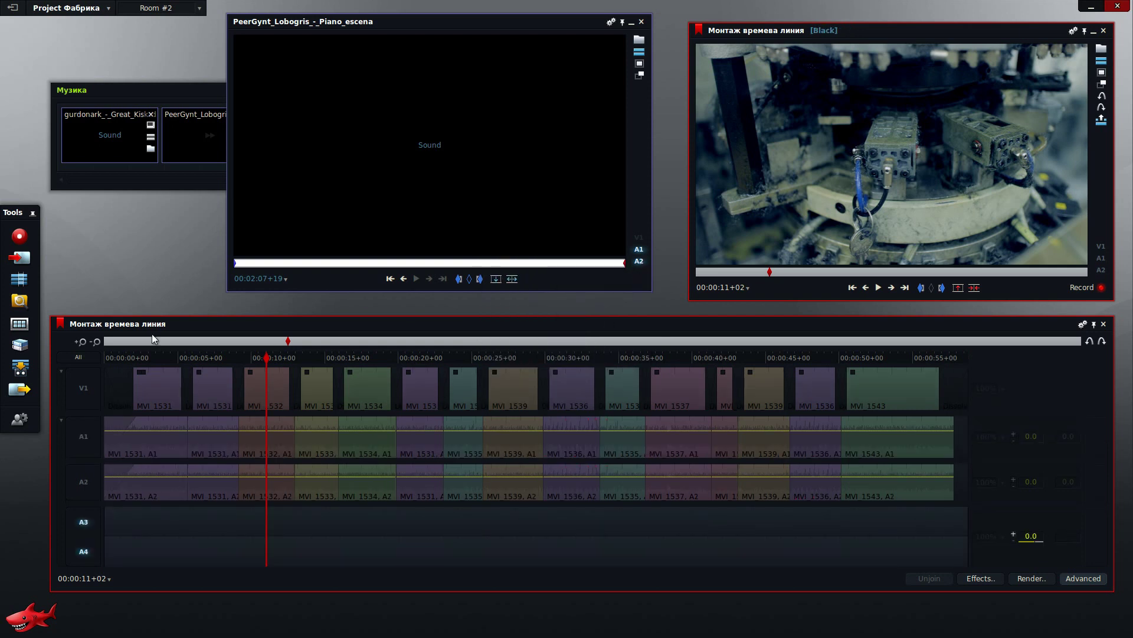
- Add four more audio tracks to the timeline, grouped in stereo pairs below A3 and A4
right_click(59, 339)
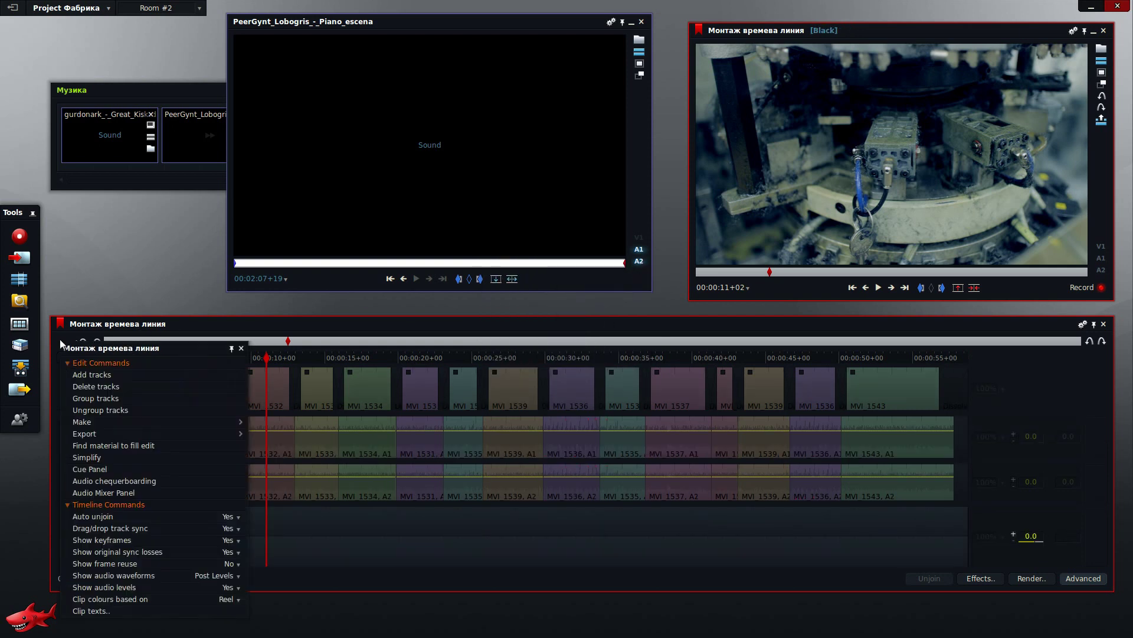
left_click(115, 374)
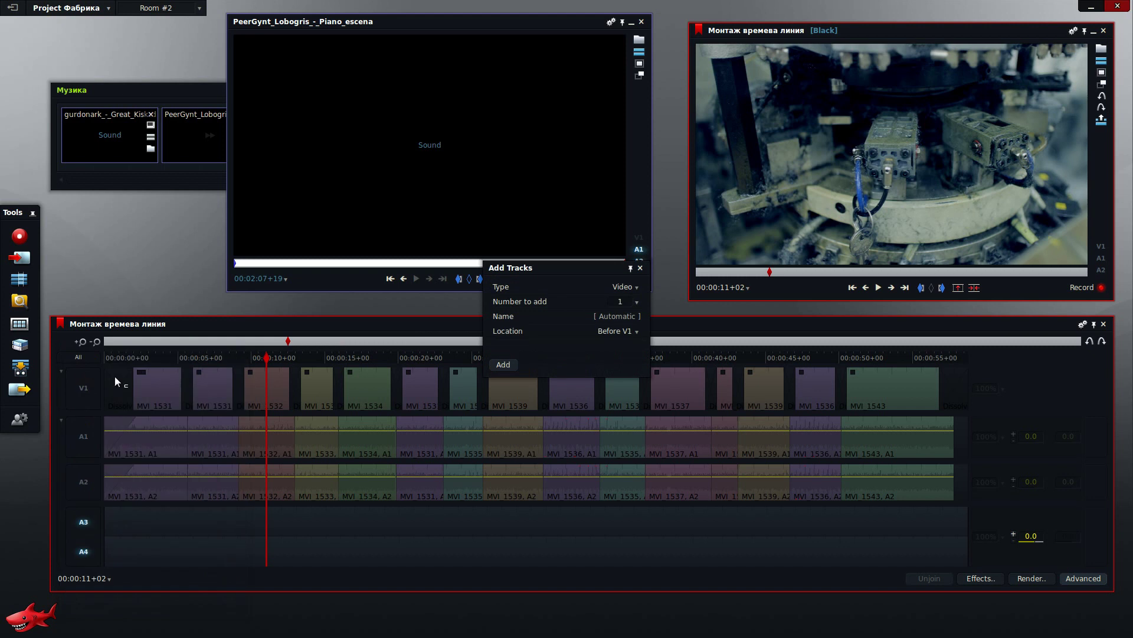
left_click(637, 302)
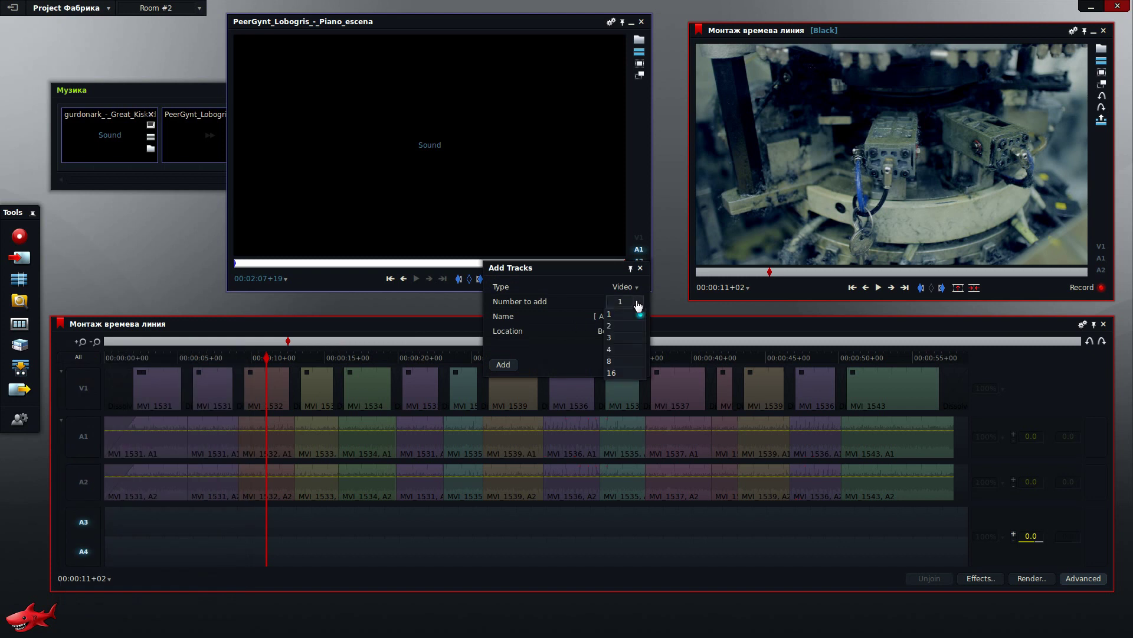
left_click(627, 349)
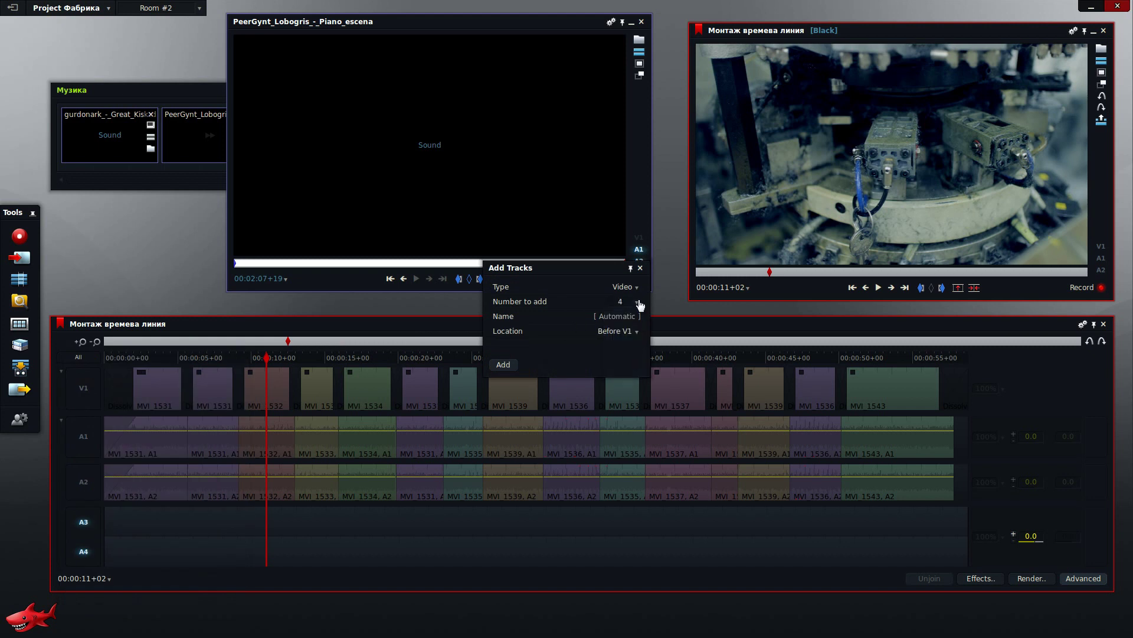
left_click(637, 286)
left_click(640, 320)
left_click(500, 366)
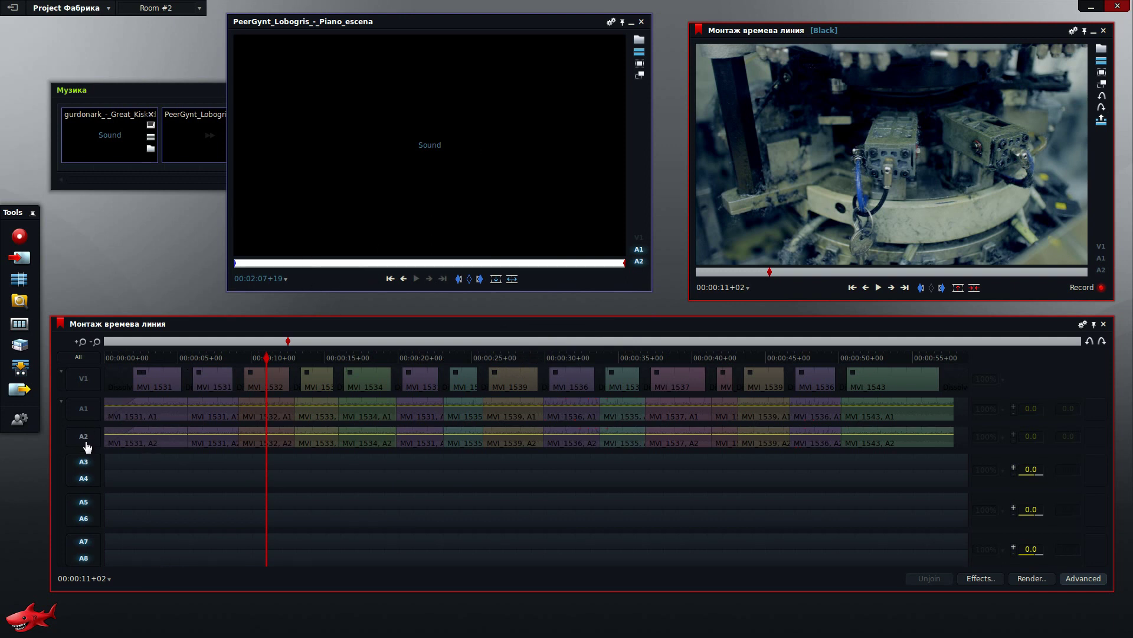
- Deselect tracks A5 to A8 and place the whole Piano_escena track on A3 and A4 from the start of the timeline
left_click(73, 523)
left_click(87, 552)
left_click(496, 279)
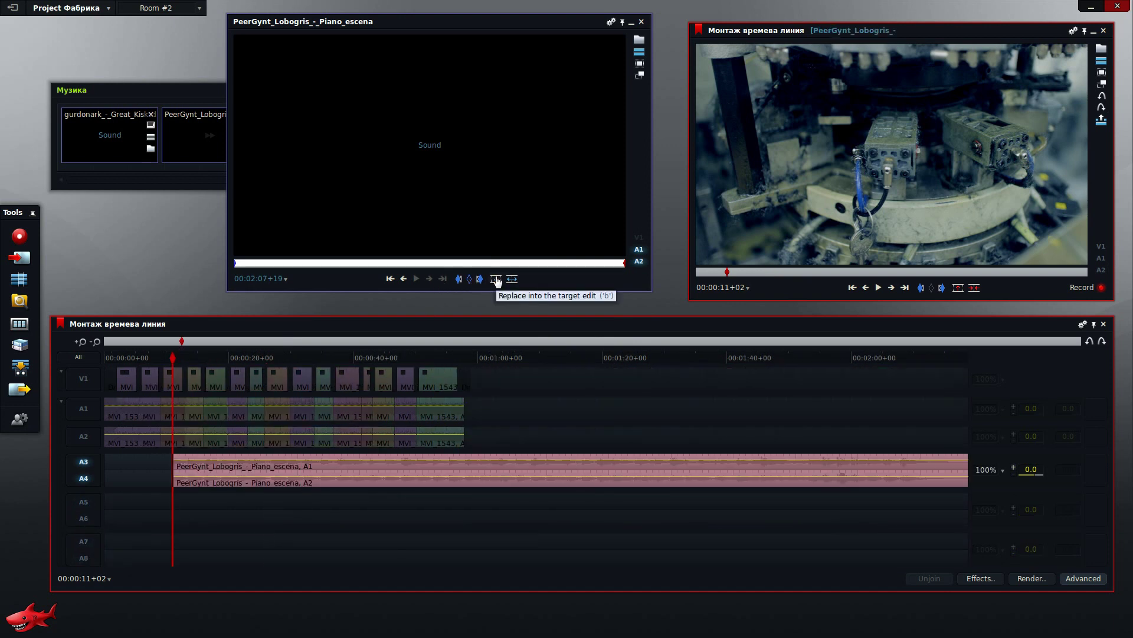
left_click(1090, 341)
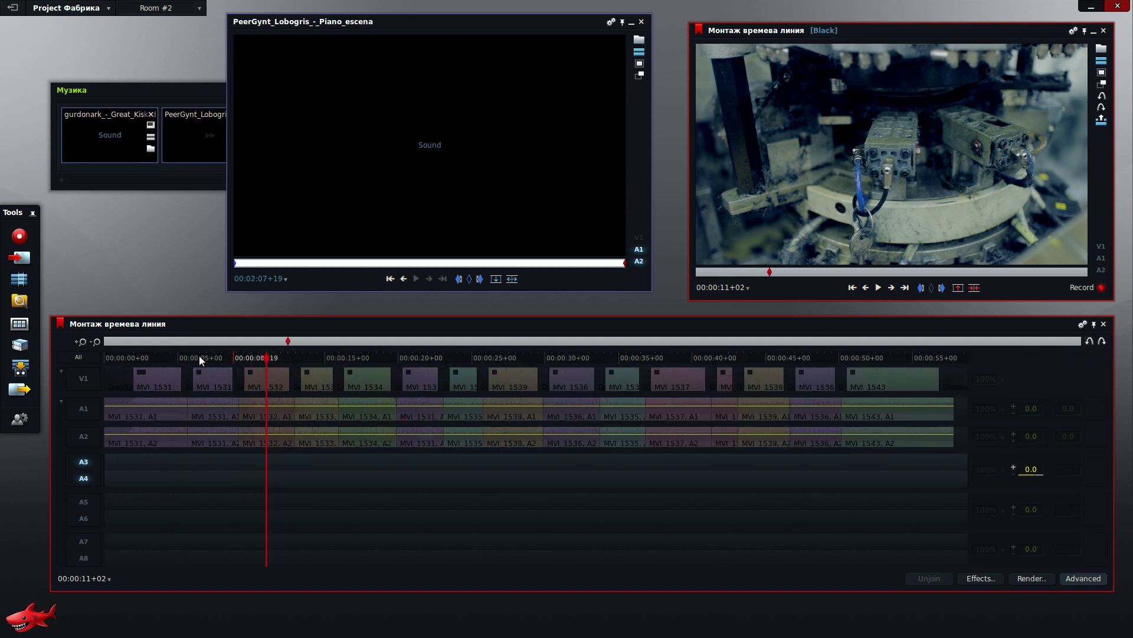
key("Home")
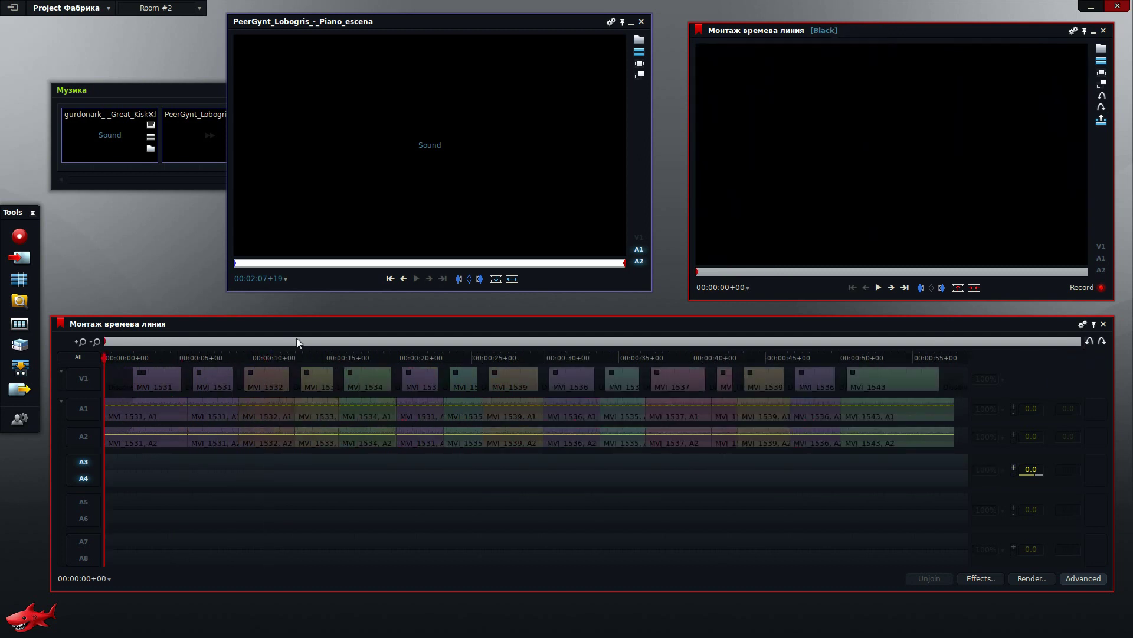
left_click(496, 279)
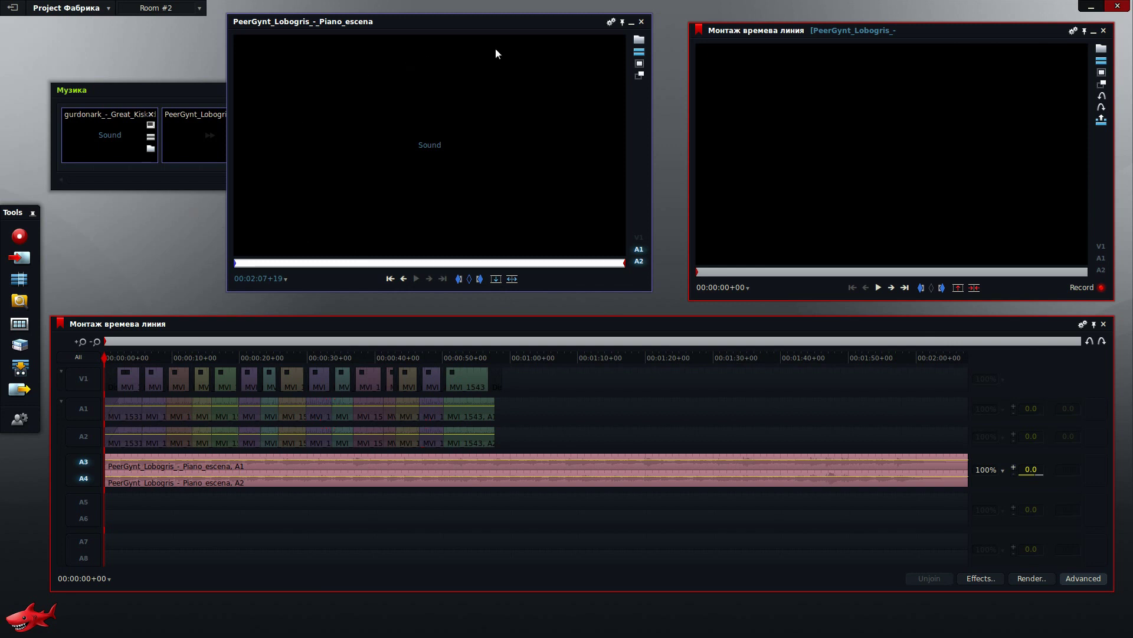
- Move the piano viewer aside, open TheJoe_-_LS_vers._SOS from the Музика bin and mark the whole track
left_click_drag(522, 31, 632, 19)
left_click(149, 129)
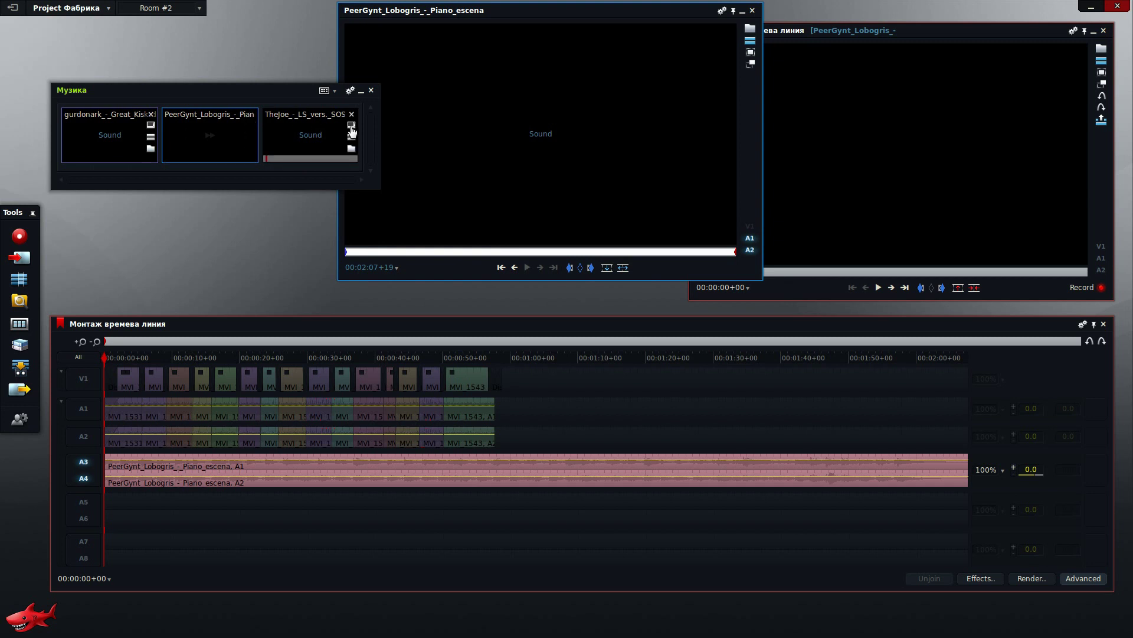
double_click(354, 130)
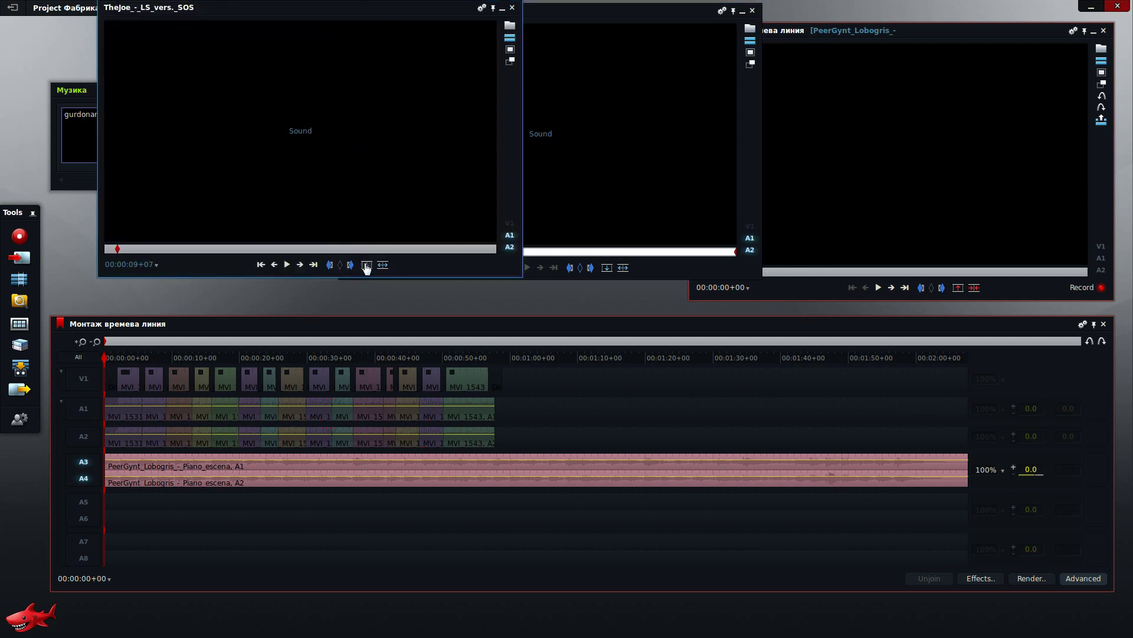
left_click_drag(114, 253, 100, 255)
left_click(330, 266)
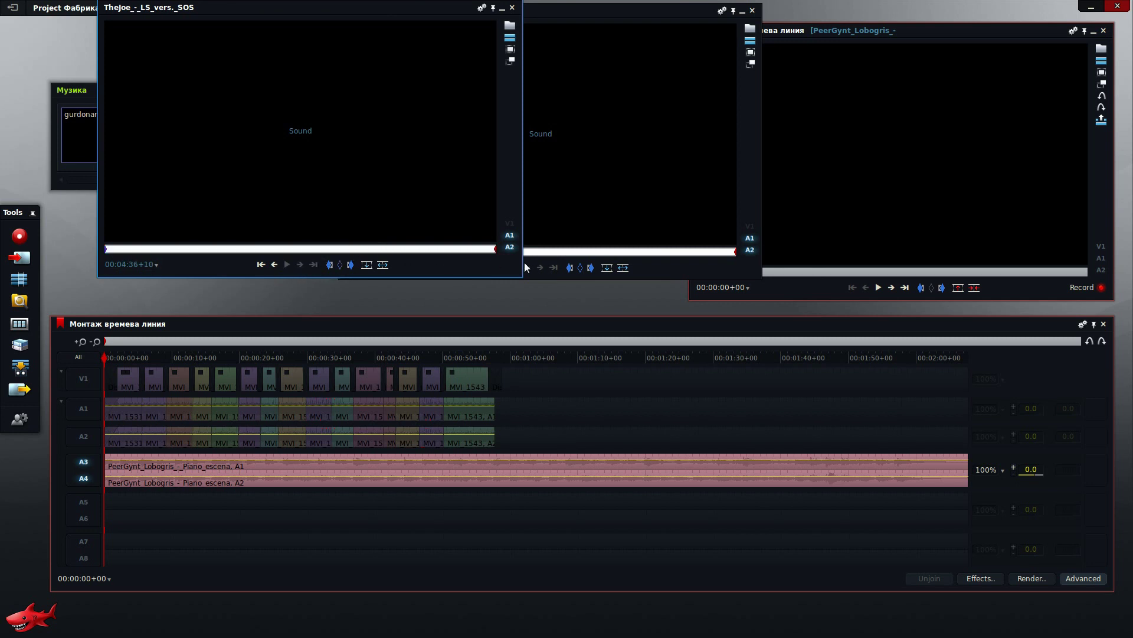
- Place TheJoe_-_LS_vers._SOS on A5 and A6 from the start of the timeline, keeping the piano on A3 and A4, and close both sound viewers
left_click(366, 265)
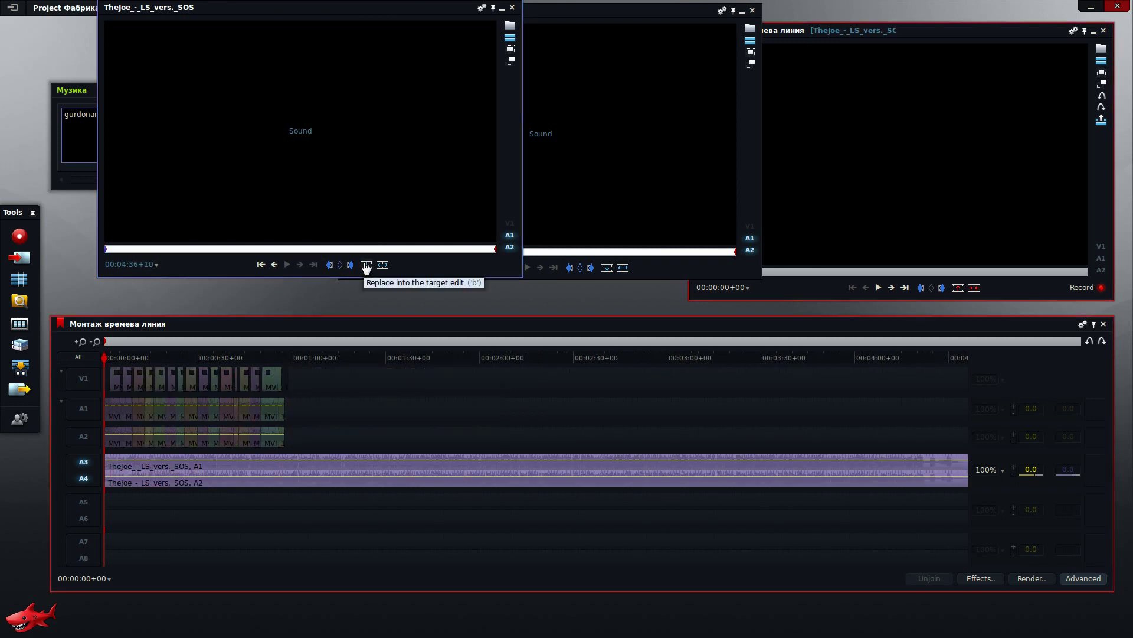
left_click(1090, 343)
left_click(84, 478)
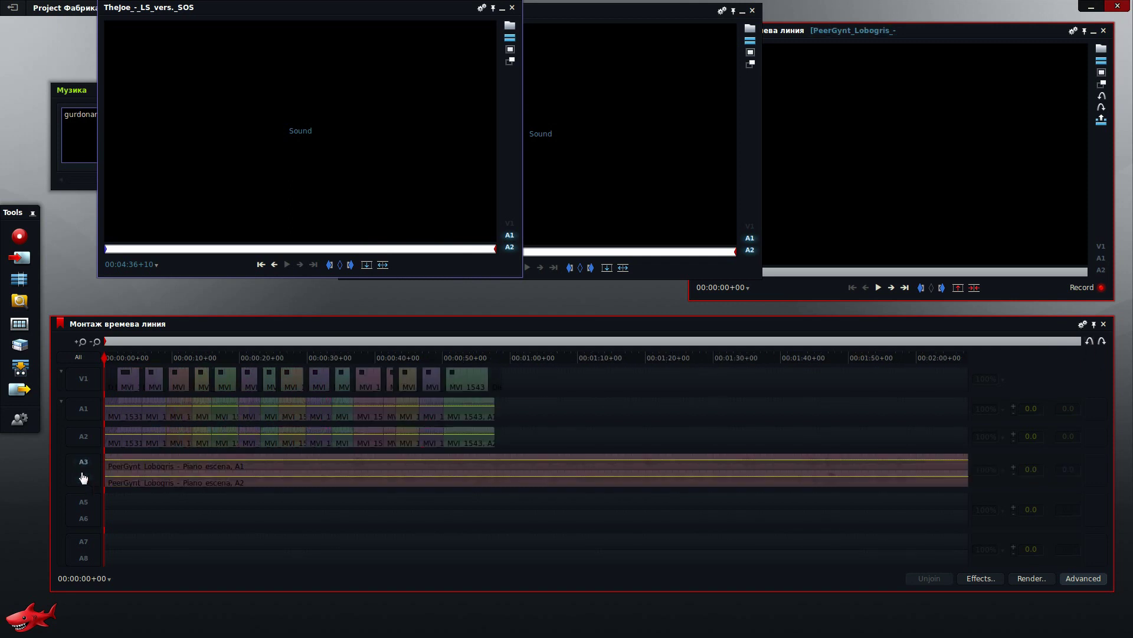
left_click(83, 508)
left_click(367, 264)
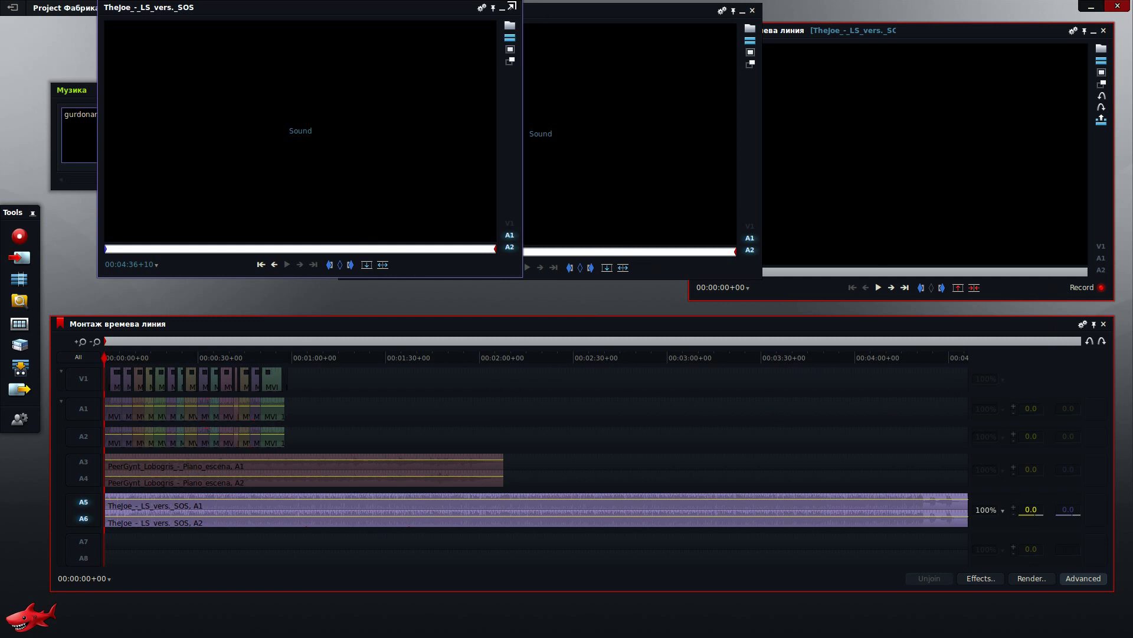
left_click(512, 9)
left_click(752, 10)
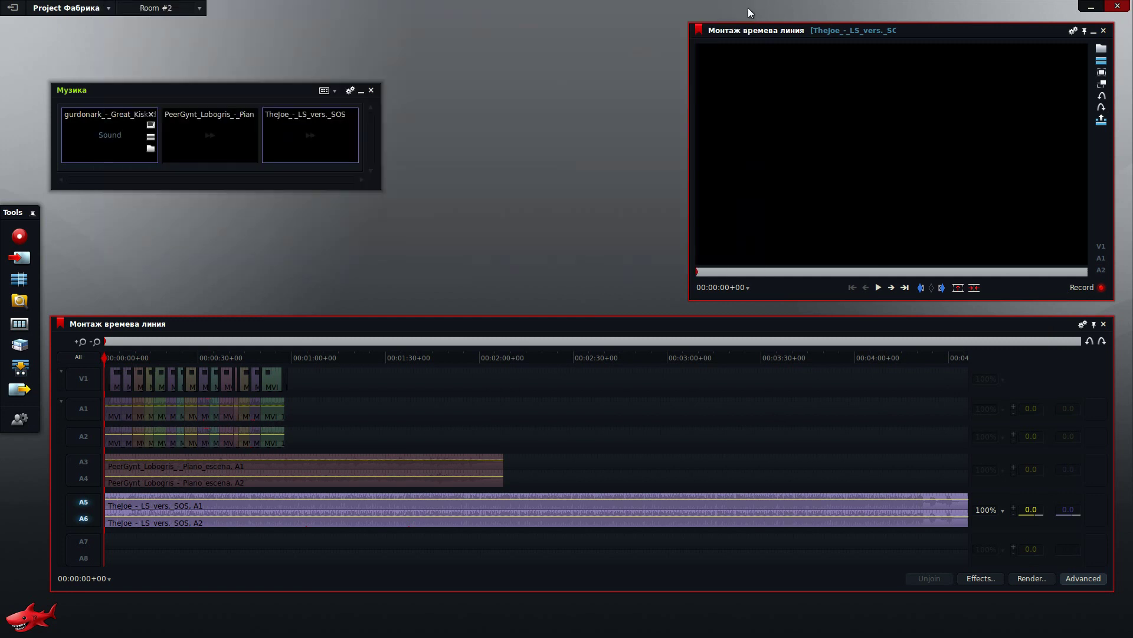
- Open gurdonark_-_Great_Kiskadee from the Музика bin and place the whole track on A7 and A8 from the start of the timeline
right_click(115, 141)
left_click_drag(163, 94, 304, 78)
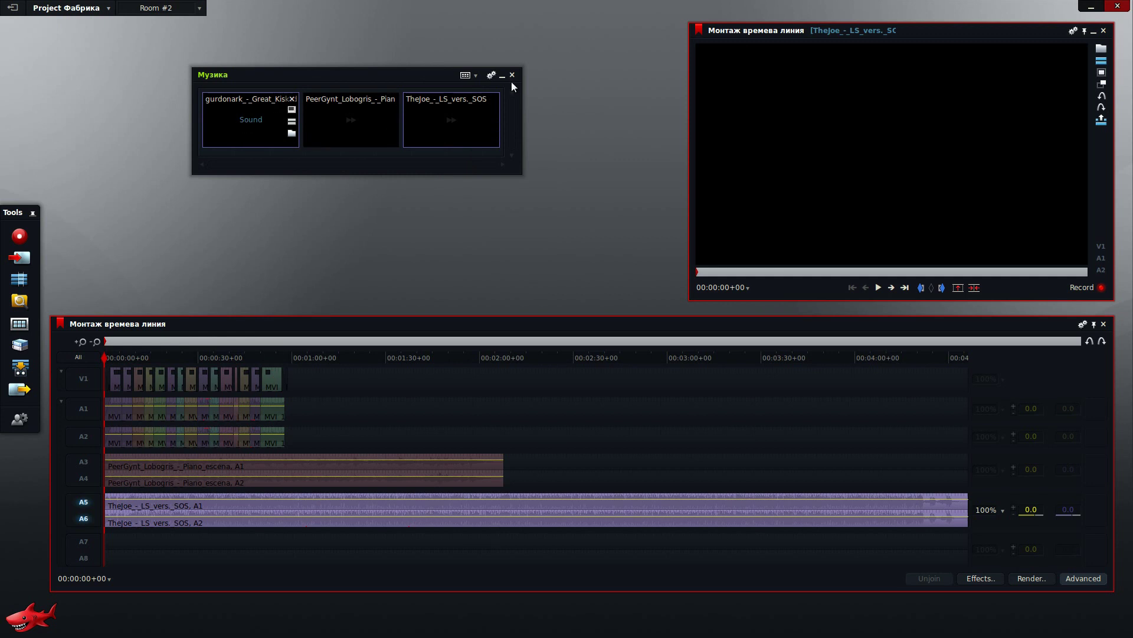
double_click(255, 125)
left_click_drag(260, 6, 381, 28)
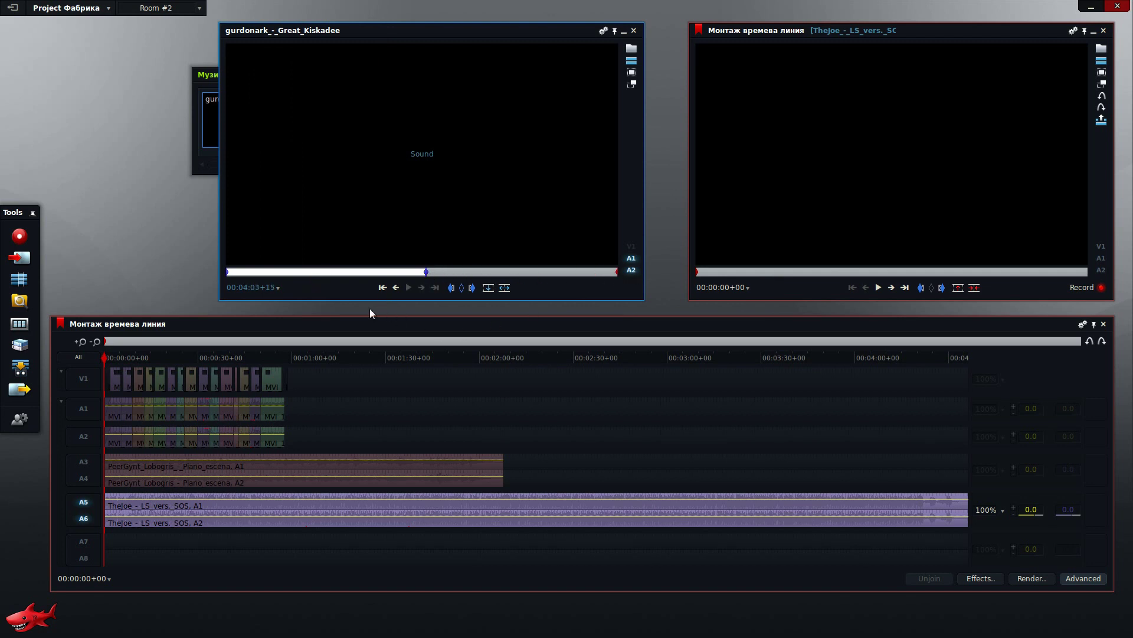
left_click(83, 510)
left_click(83, 557)
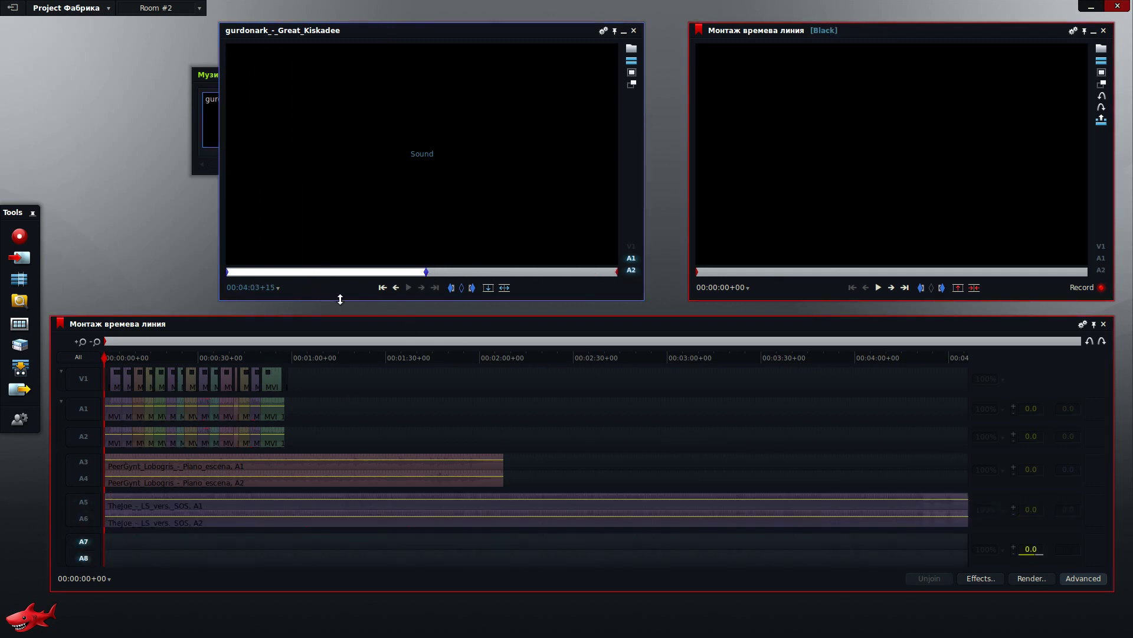
left_click(488, 287)
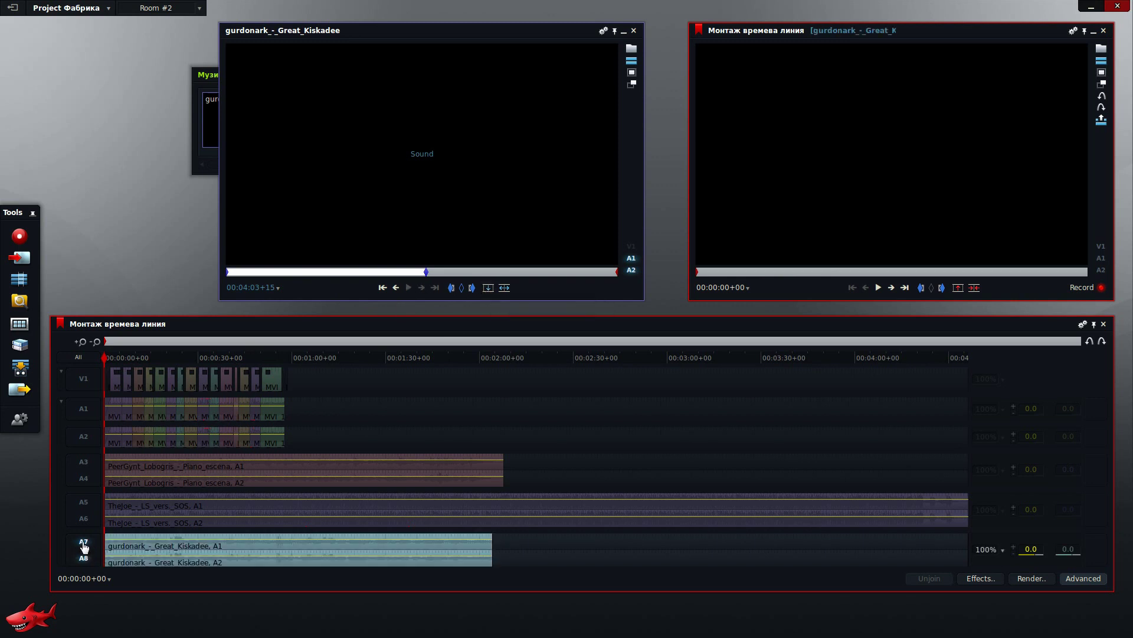
- Select all timeline tracks and close the gurdonark_-_Great_Kiskadee sound viewer
left_click(84, 547)
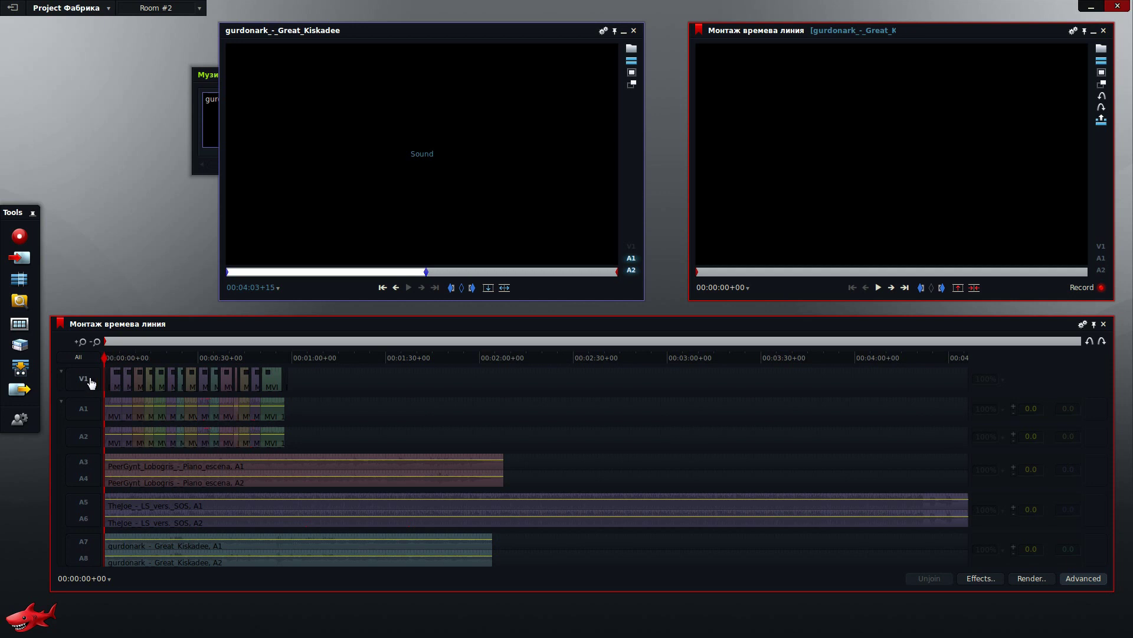
left_click(78, 358)
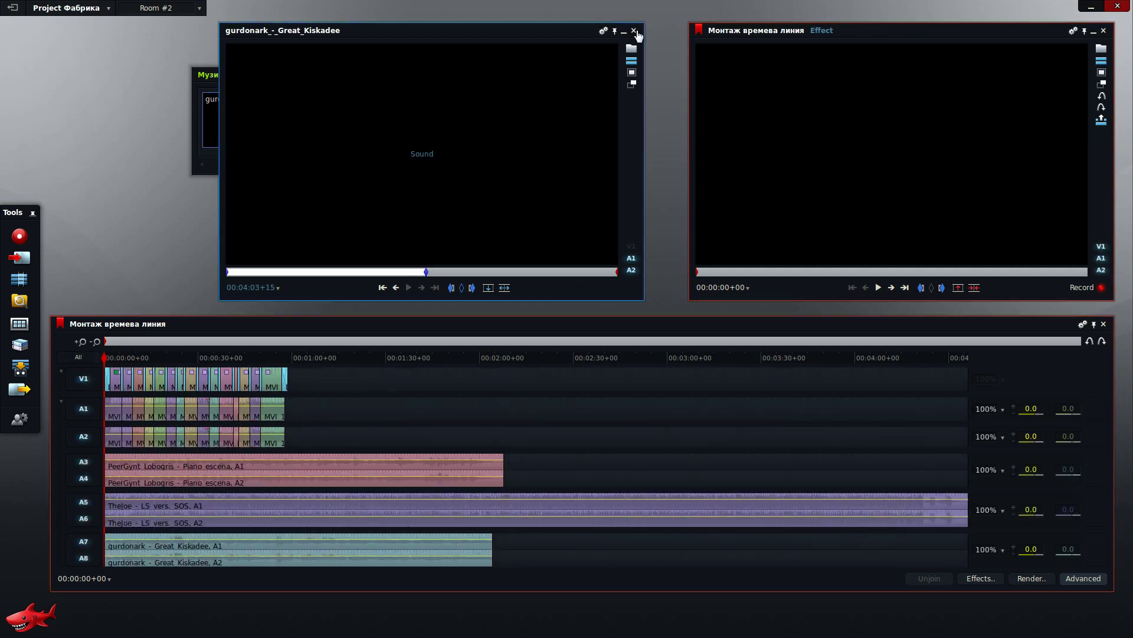
left_click(634, 31)
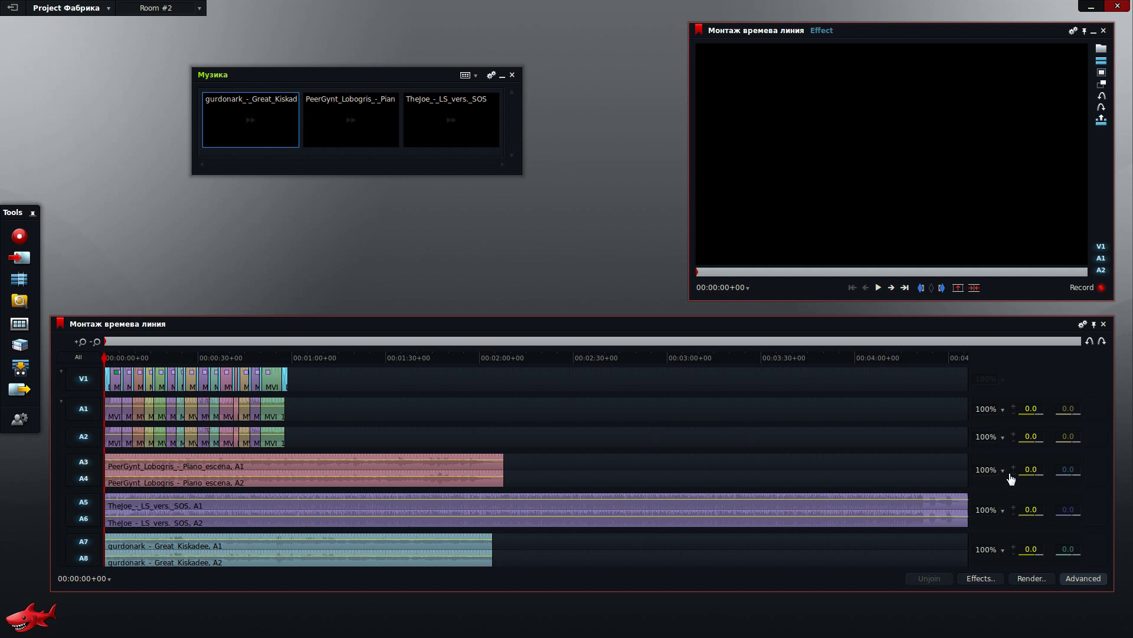
- Play the opening seconds of the timeline to hear the clip sound and all three music tracks together
double_click(1042, 469)
key("End")
key("space")
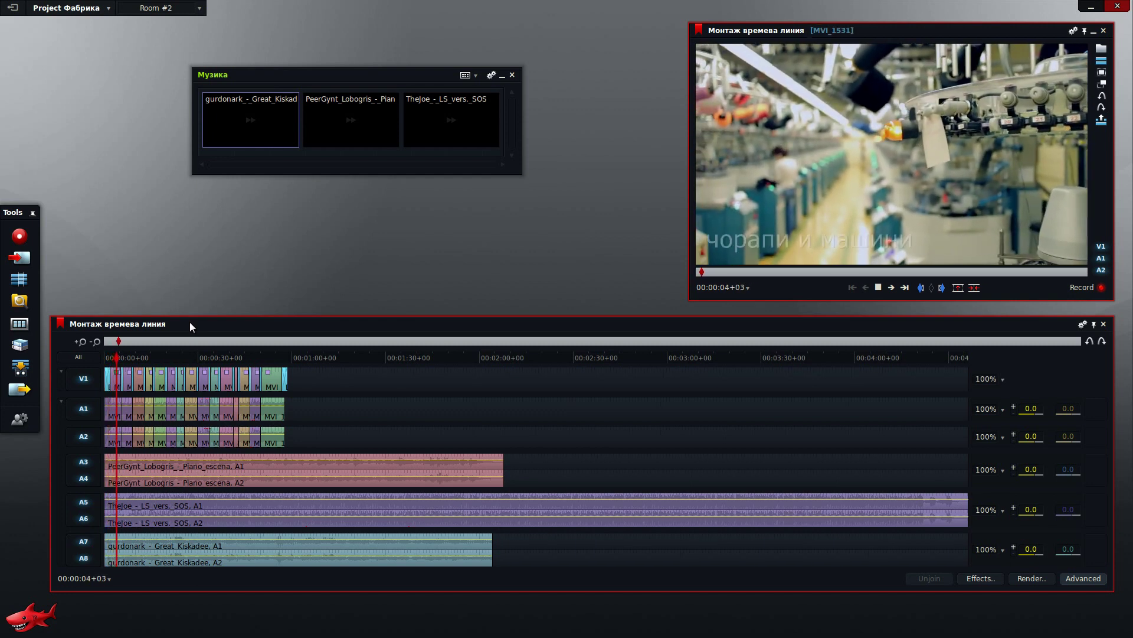
key("space")
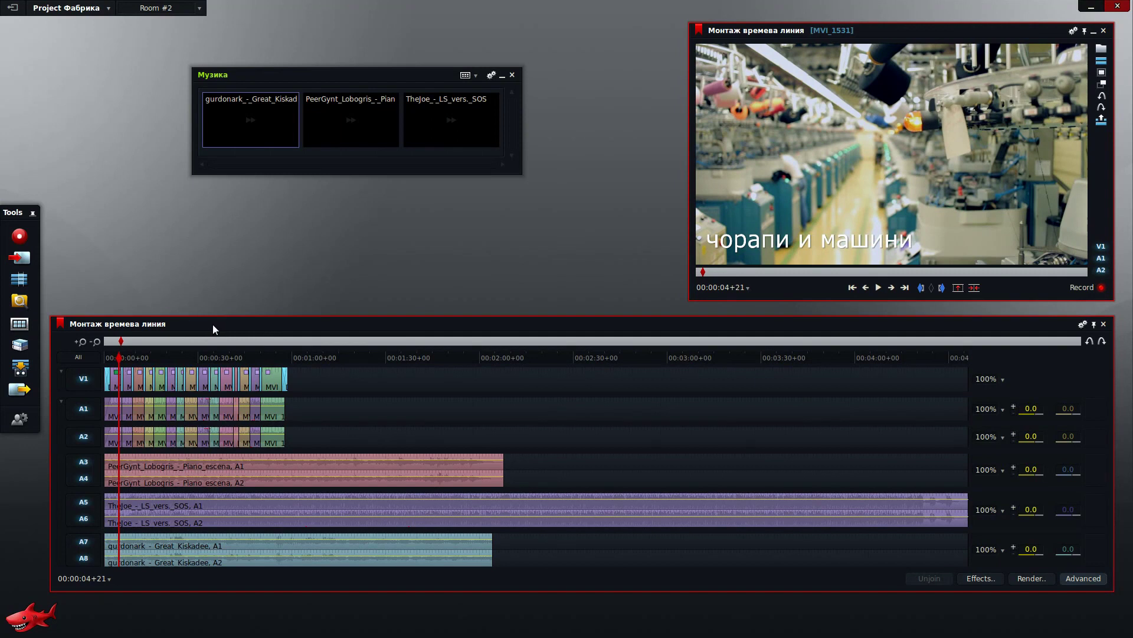
- Open the Audio Mixer Panel for the timeline, move it to a clear area above the timeline and close the Музика bin
left_click_drag(213, 325, 207, 325)
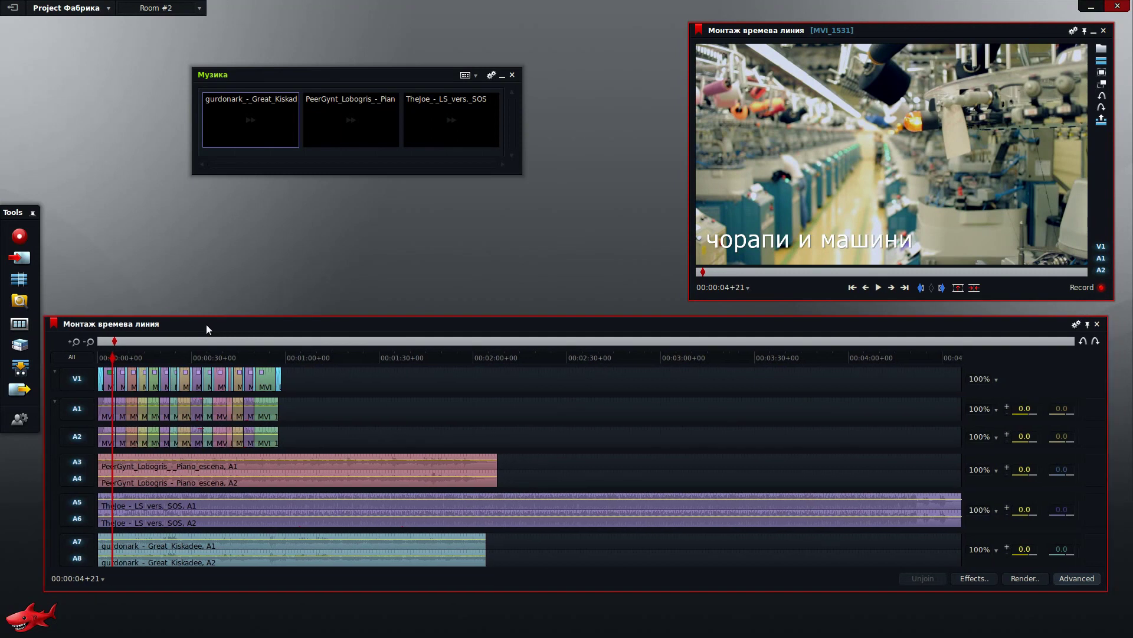
right_click(1093, 401)
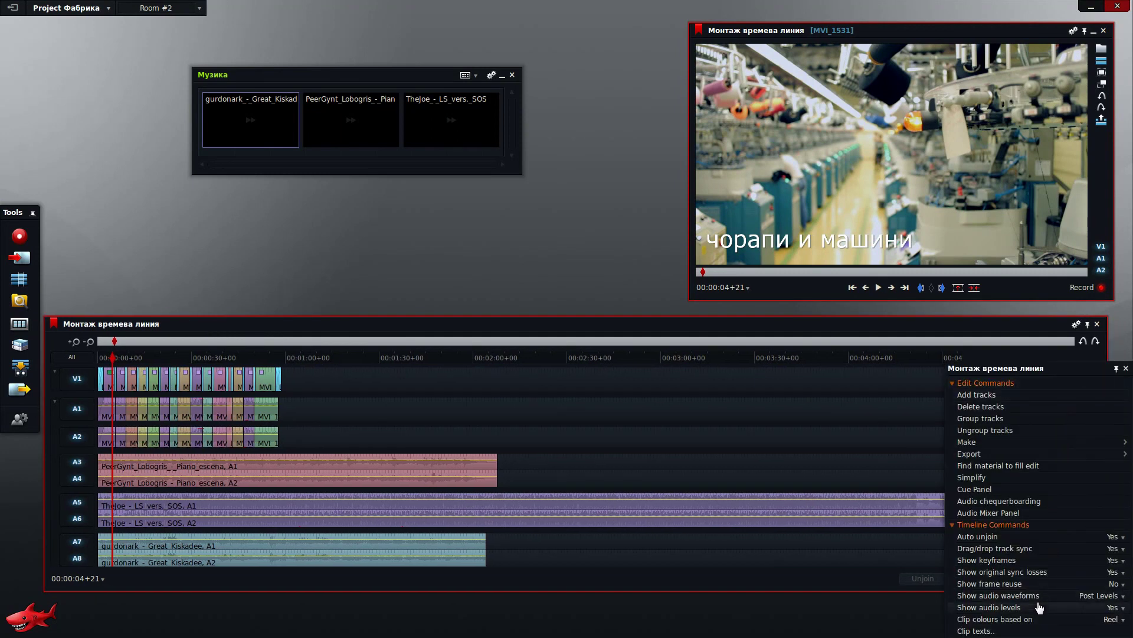
left_click(989, 516)
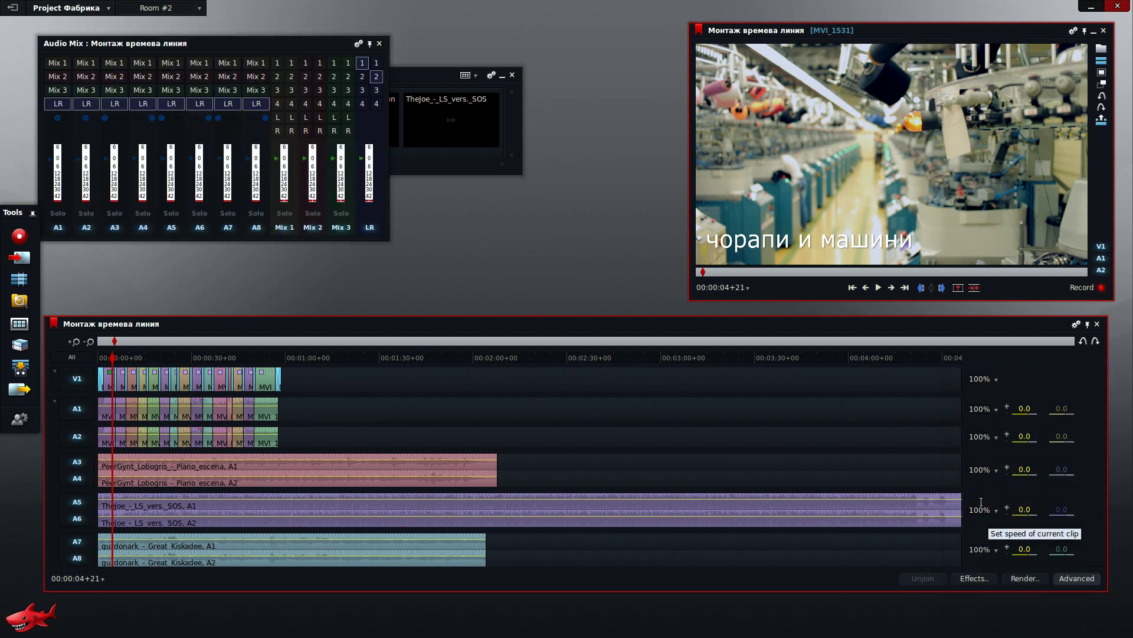
left_click_drag(198, 40, 465, 47)
left_click(514, 79)
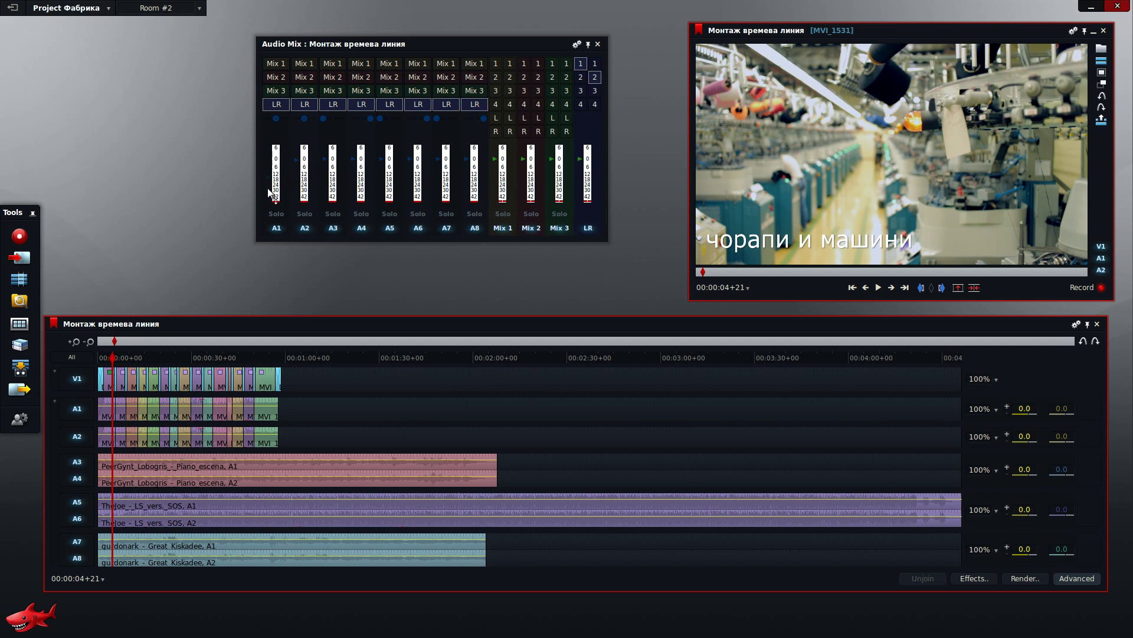
- Lower A1 and A2 to about -30 dB in the mixer, pull A5 to A8 fully down, and play the edit with the piano music
left_click_drag(296, 160, 296, 191)
left_click(878, 287)
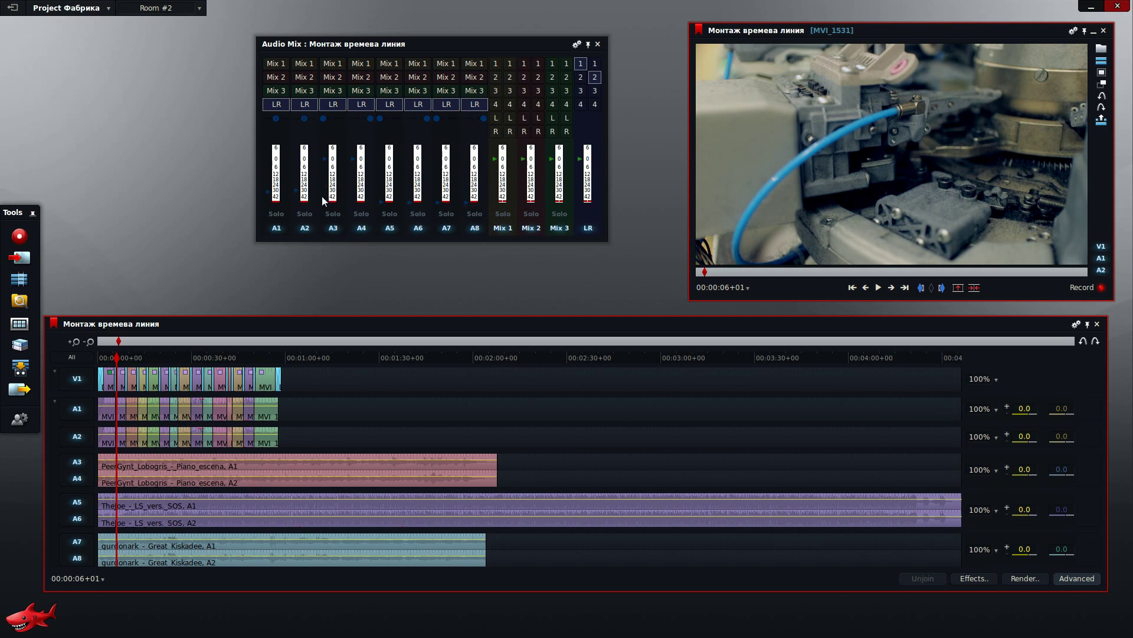
key("space")
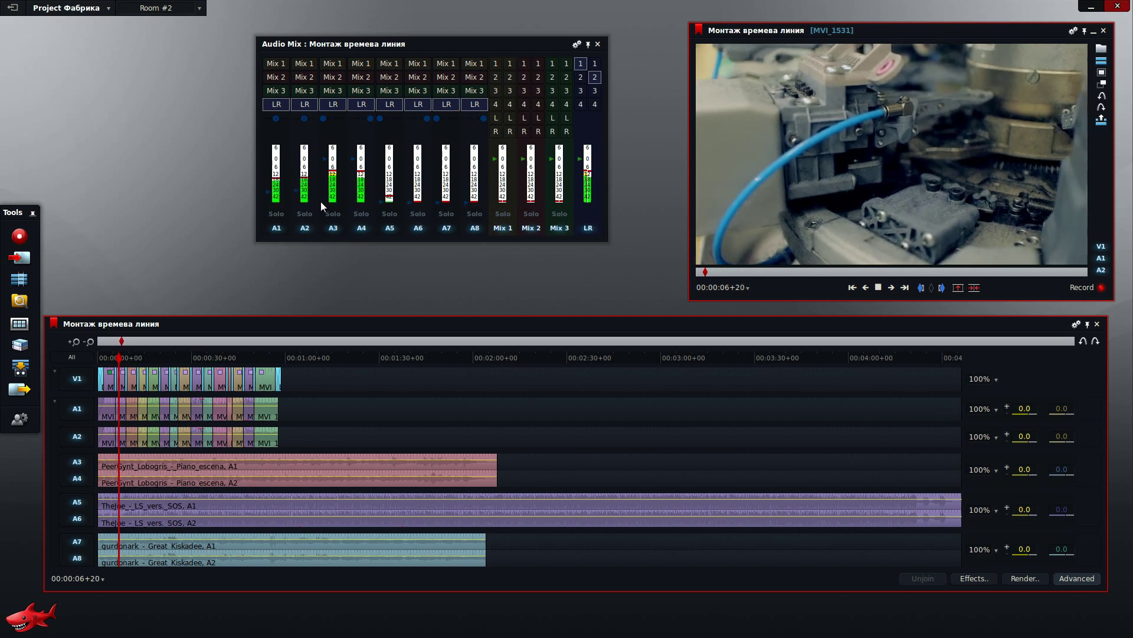
key("space")
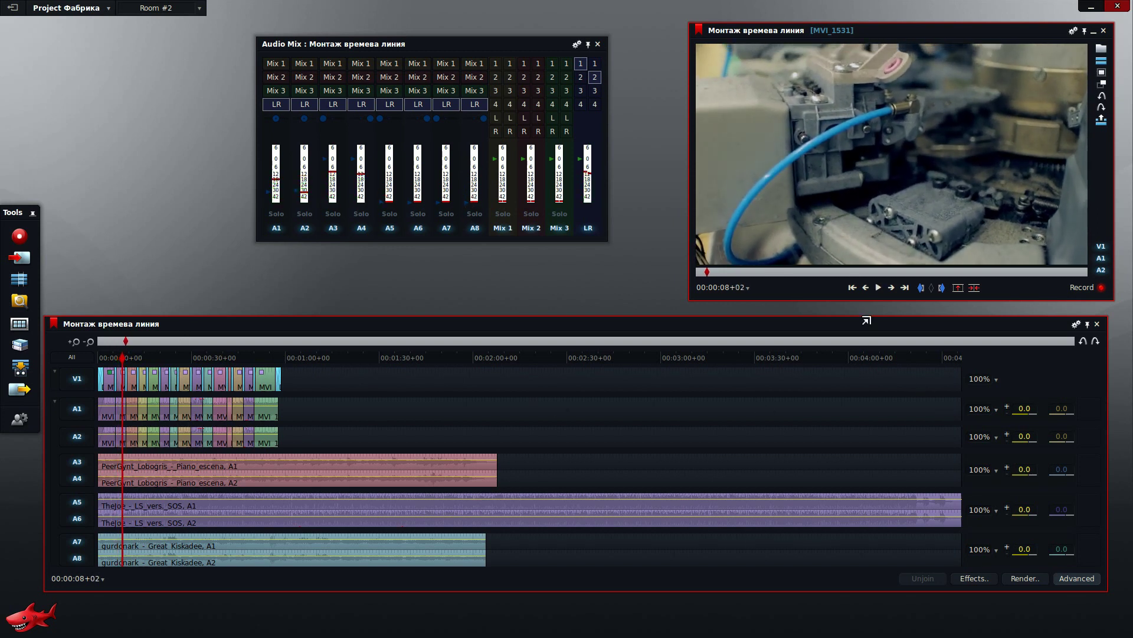
- Return to the start of the first clip and replay the opening to judge the piano music against the machine sound
left_click(853, 289)
key("space")
key("space")
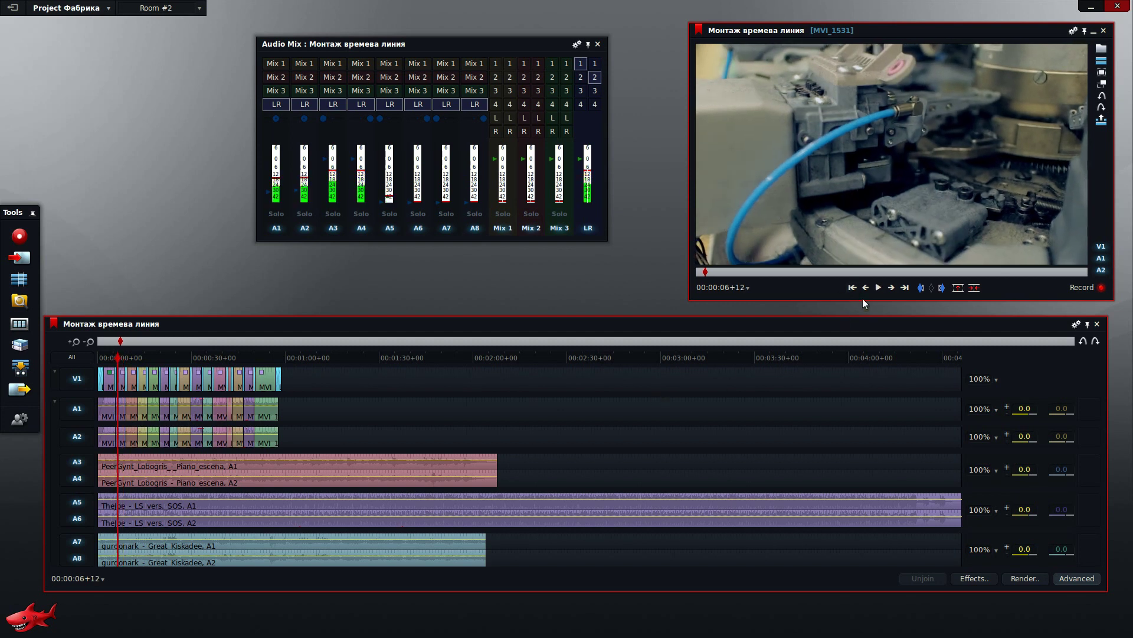
left_click(852, 289)
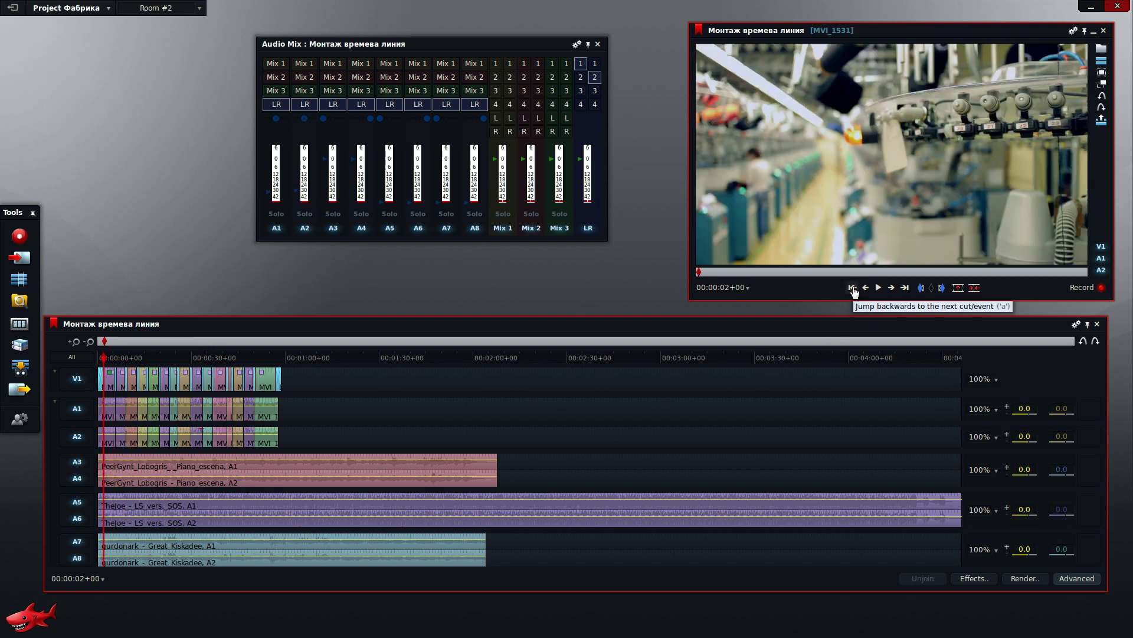
key("space")
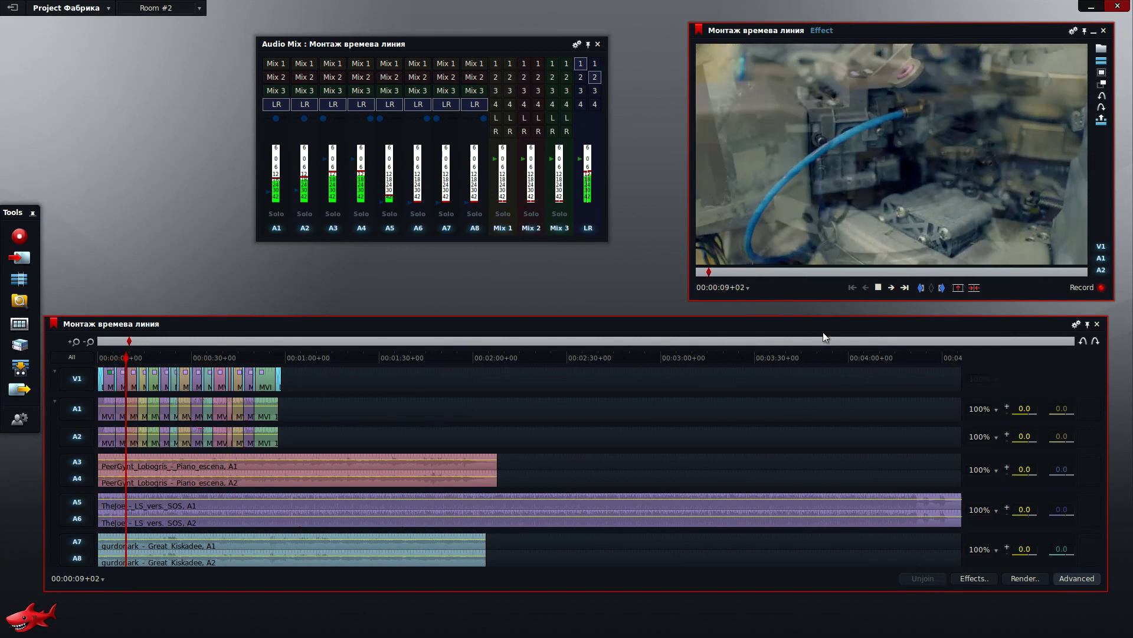
key("space")
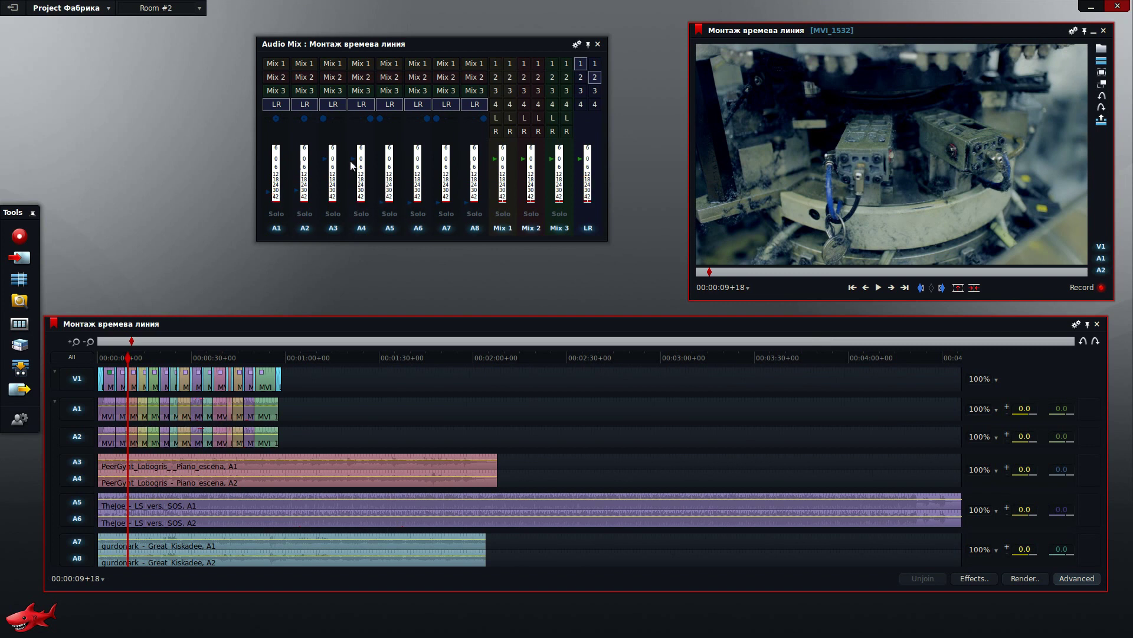
- Pull A3 and A4 fully down in the mixer, raise A5 and A6 to 0 dB, and play the timeline to audition TheJoe_-_LS_vers._SOS
left_click_drag(351, 159, 351, 212)
left_click_drag(323, 157, 326, 199)
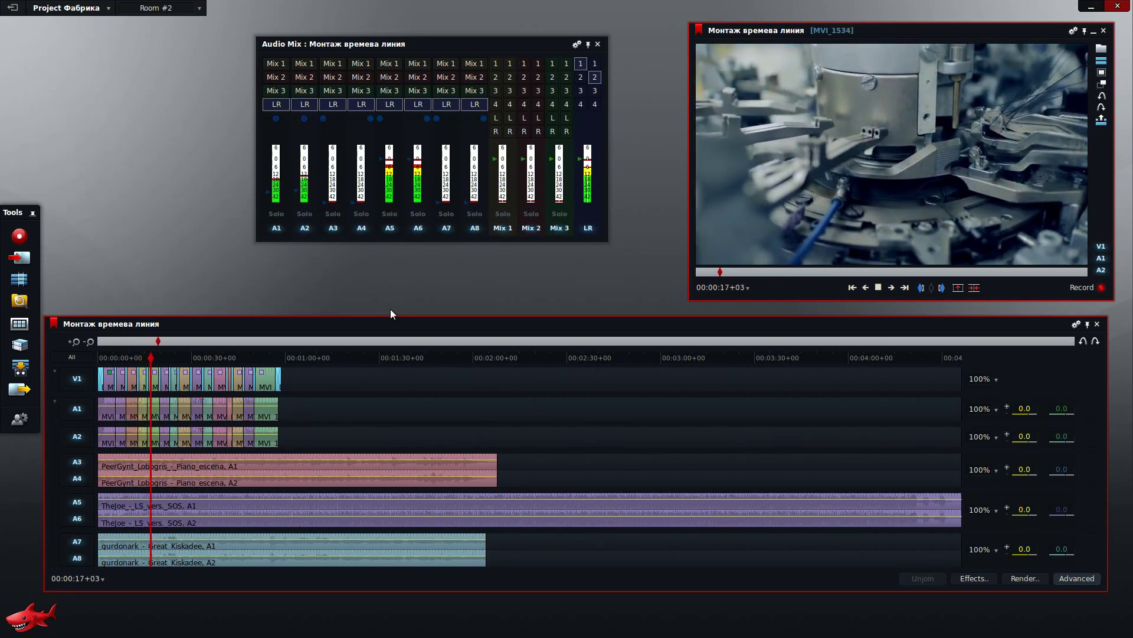
key("space")
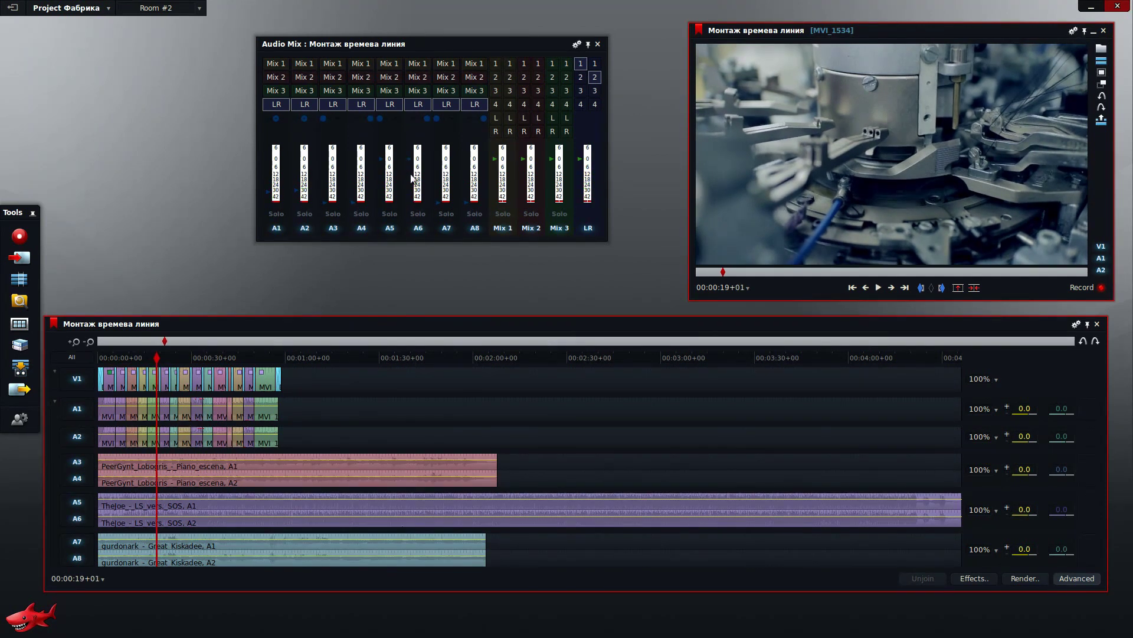
key("space")
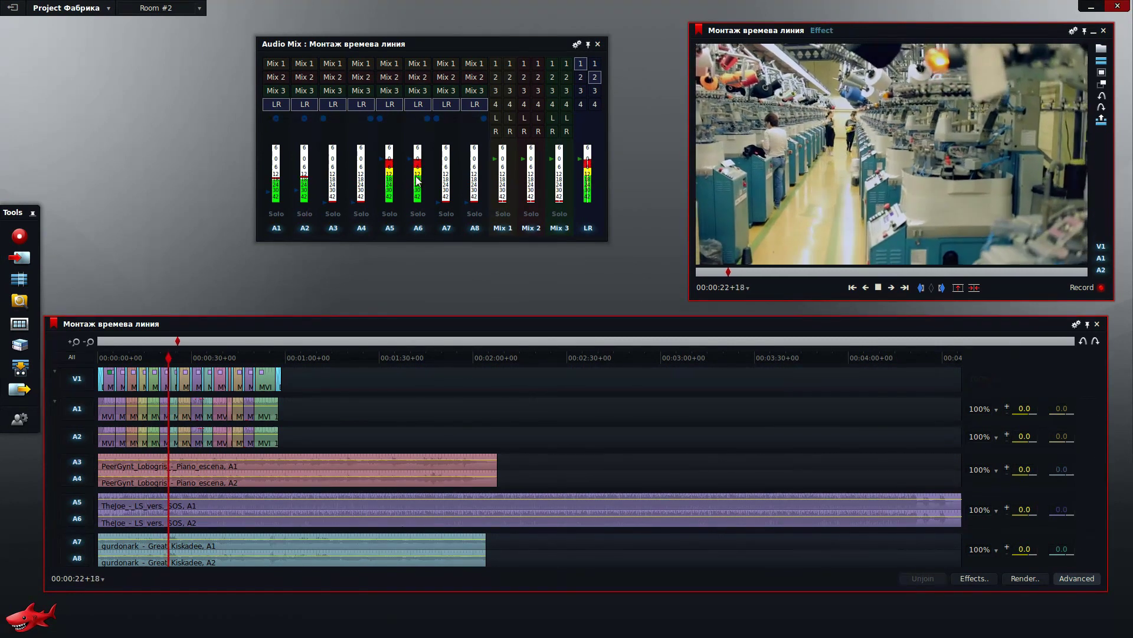
key("space")
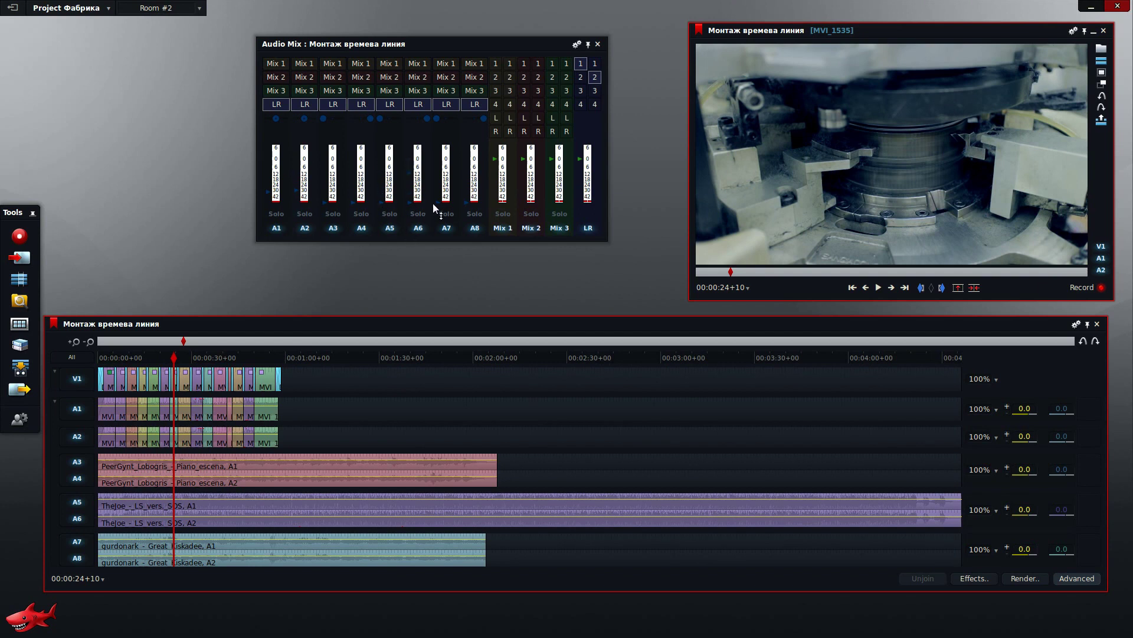
- Pull A5 and A6 fully down in the mixer, raise A7 and A8 to about 0 dB, and play the timeline to audition Great_Kiskadee
left_click_drag(436, 202, 444, 163)
left_click_drag(466, 201, 466, 164)
key("space")
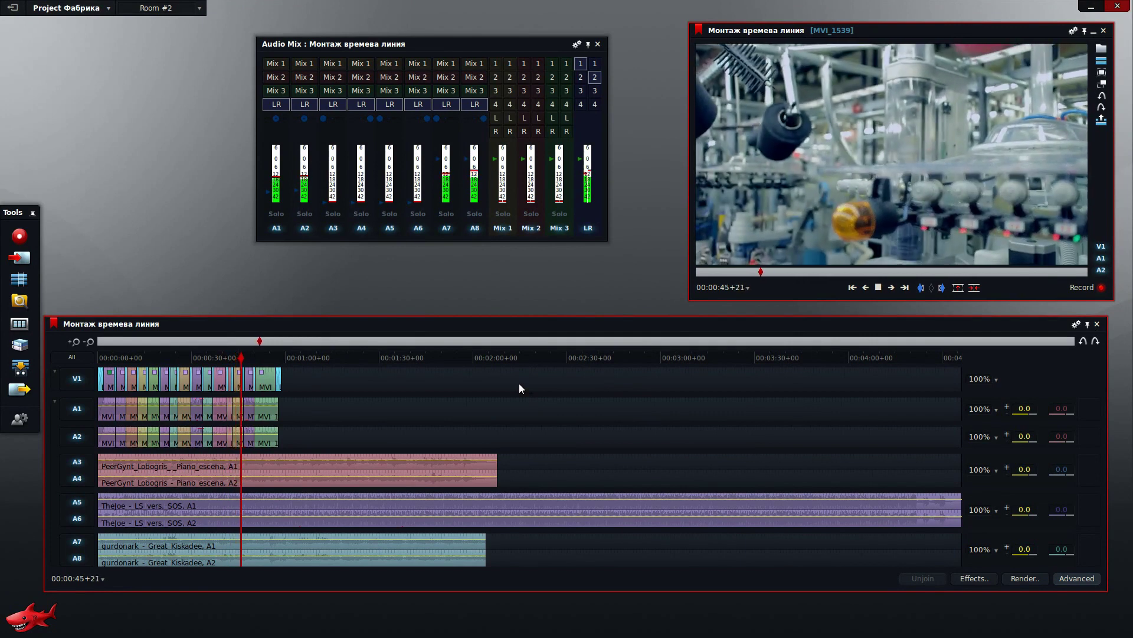
key("space")
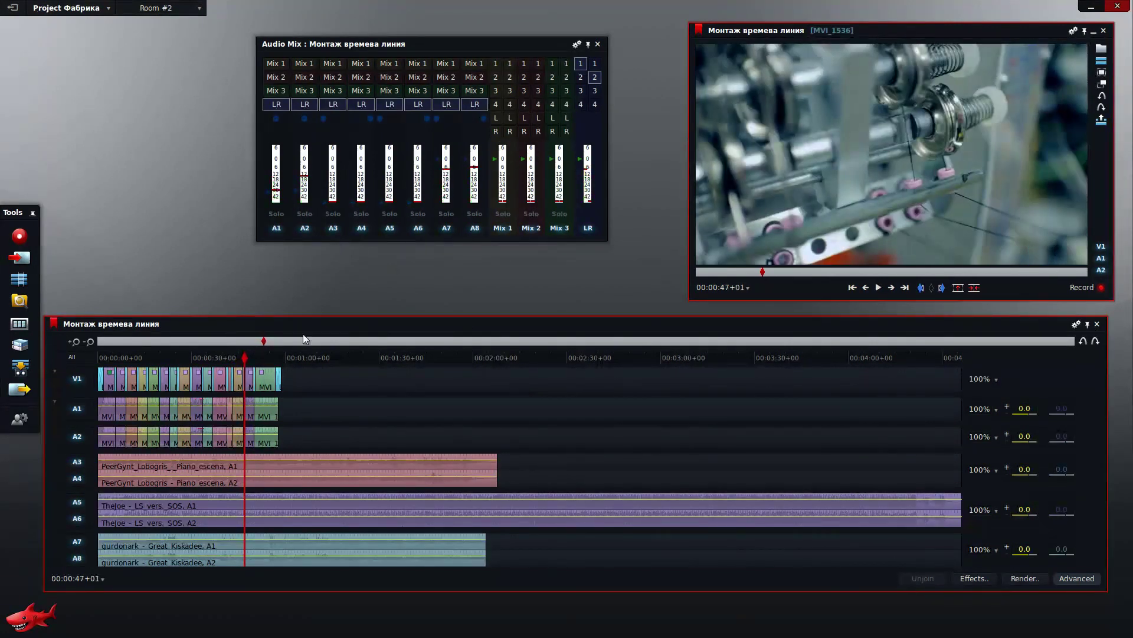
- Deselect tracks A3 to A6 and delete the grouped pair holding the Piano_escena music from the timeline
left_click(77, 466)
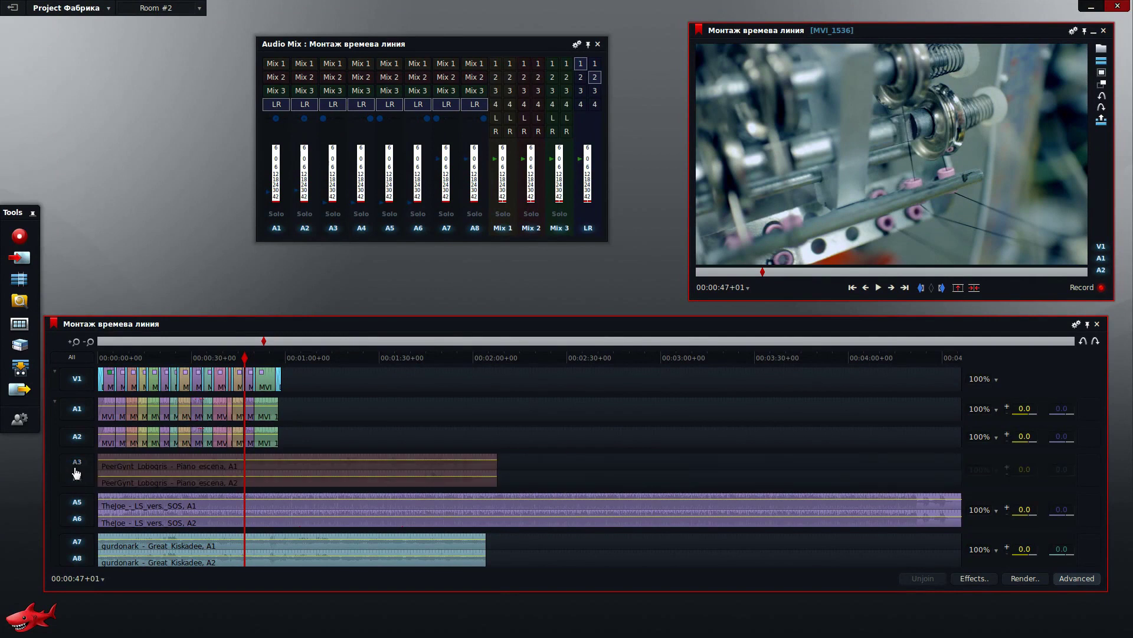
left_click(75, 520)
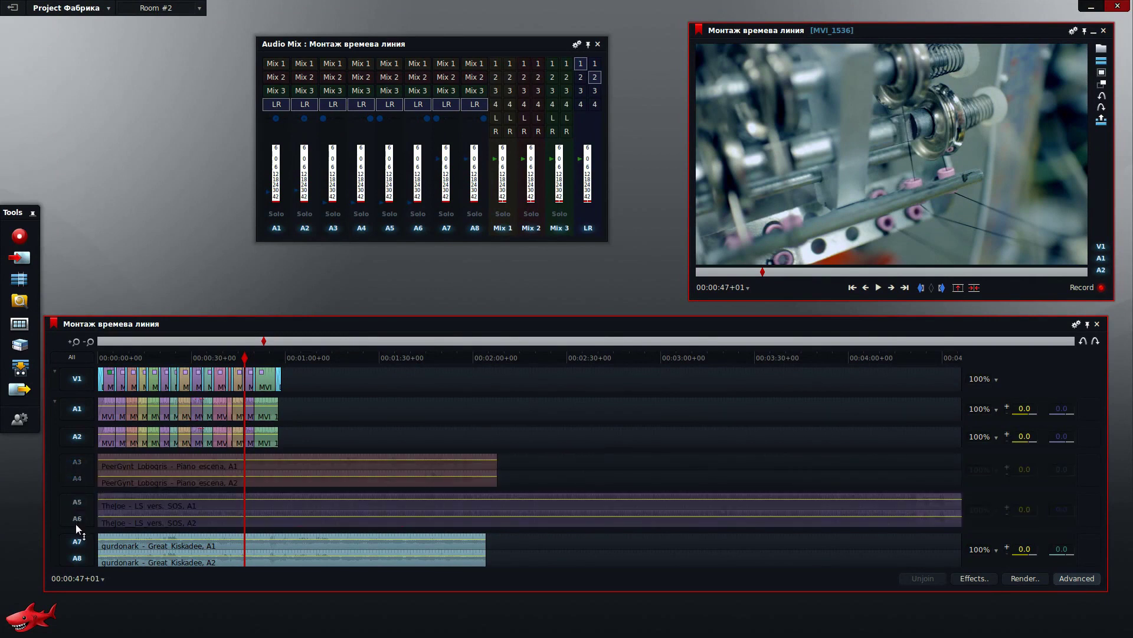
left_click(78, 437)
left_click(77, 437)
right_click(77, 466)
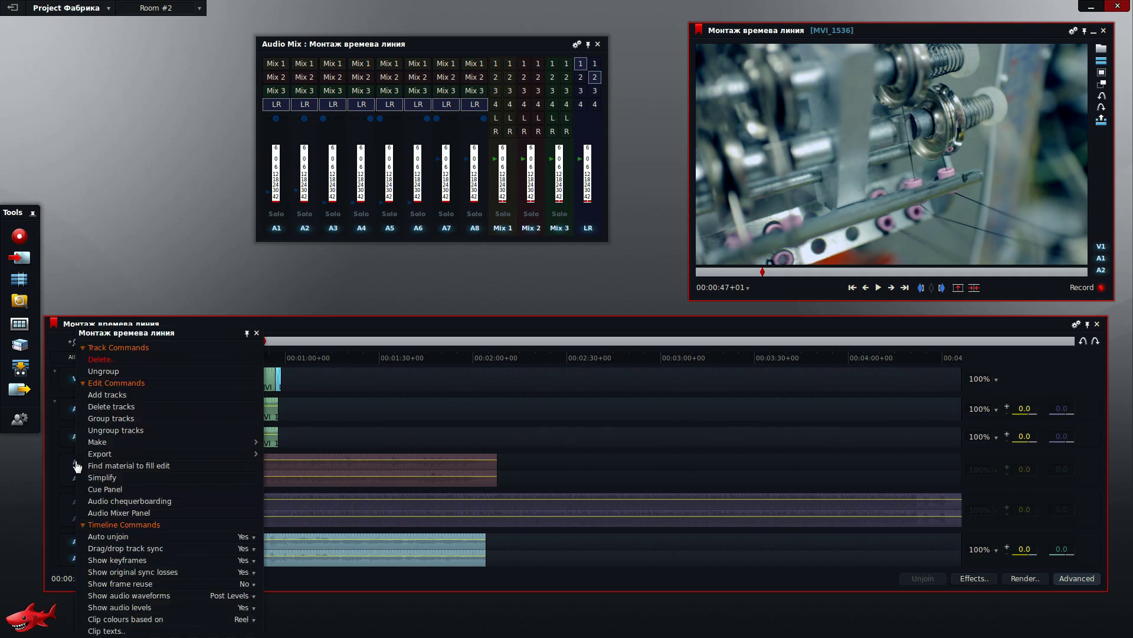
left_click(132, 363)
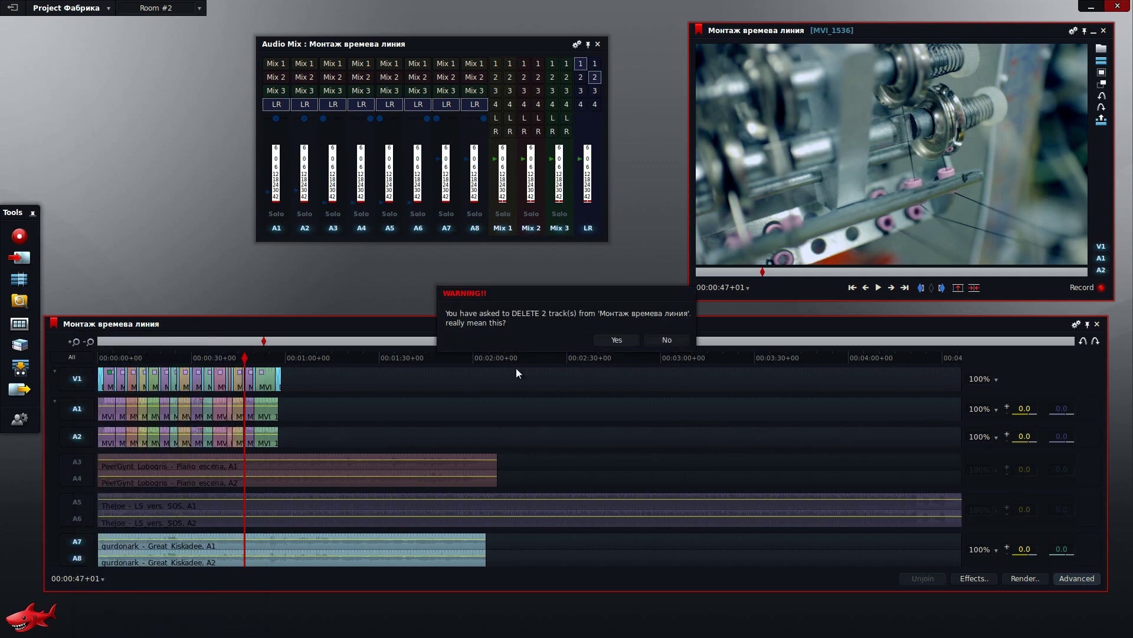
left_click(627, 344)
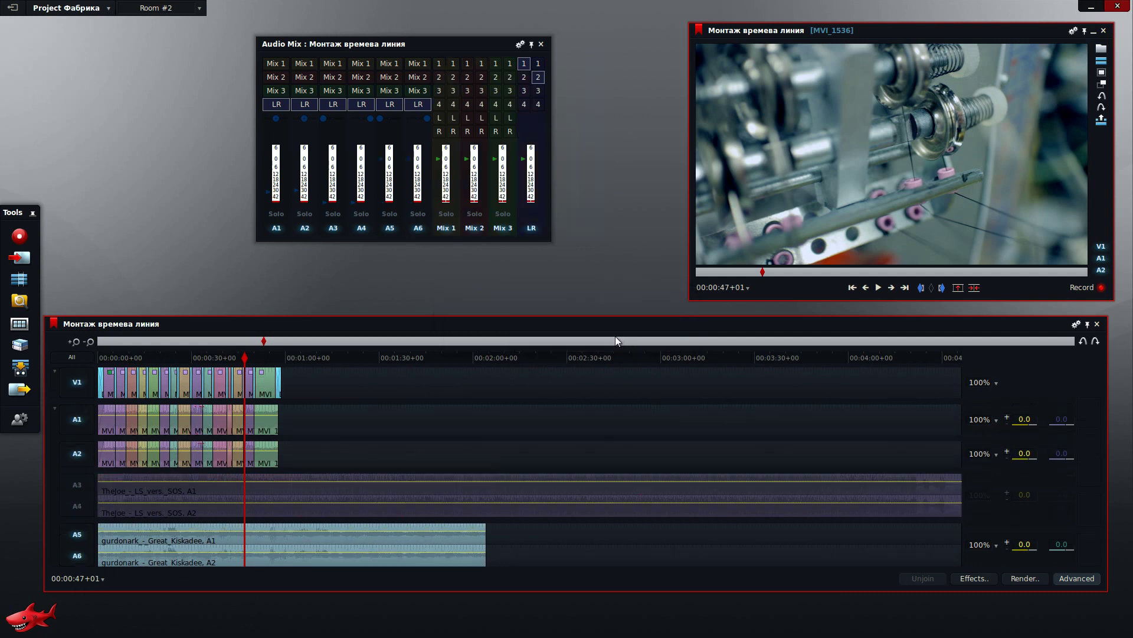
- Delete the grouped track pair holding TheJoe_-_LS_vers._SOS, keeping Great_Kiskadee as the only music on the timeline
right_click(77, 481)
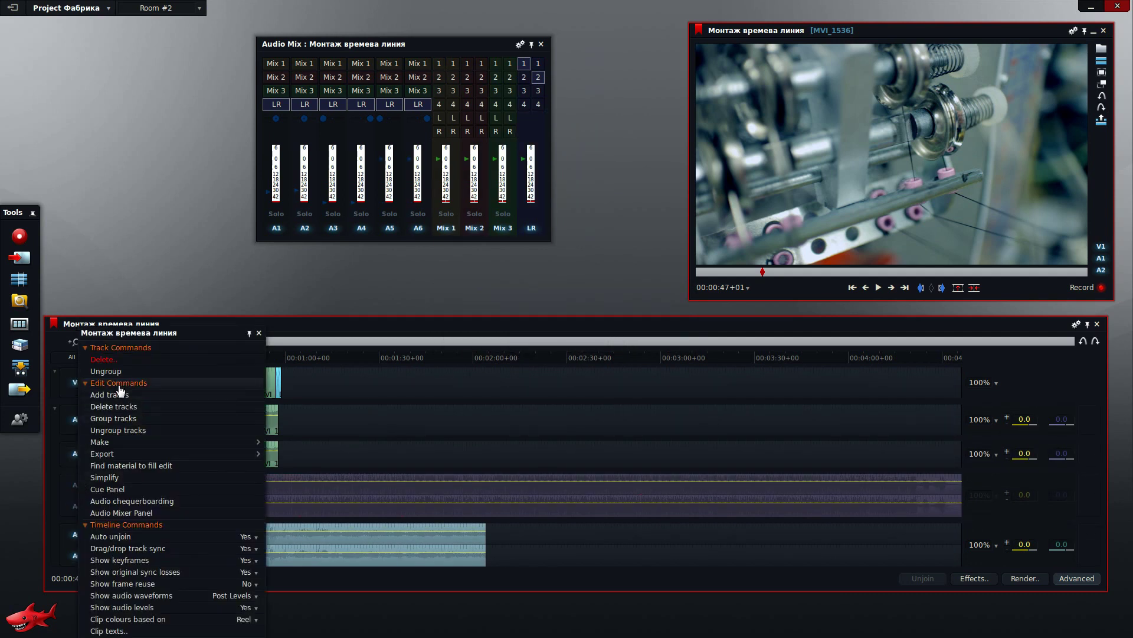
left_click(106, 359)
left_click(606, 342)
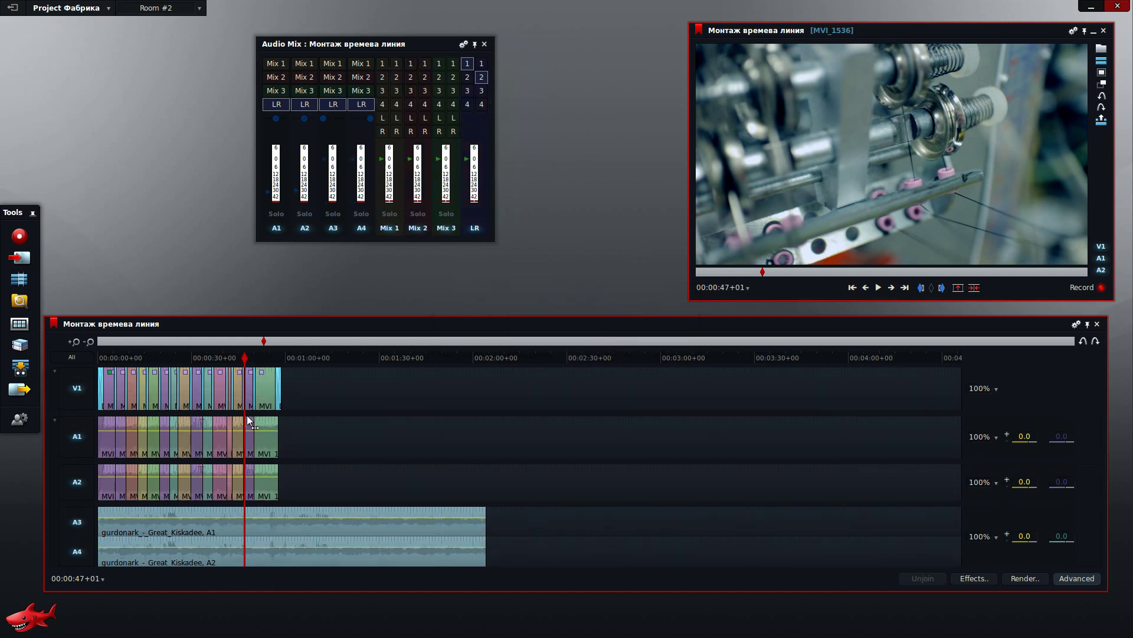
- Mark the section from the picture's end at 00:00:58+20 to the end of the timeline and delete it from all tracks
left_click(255, 397)
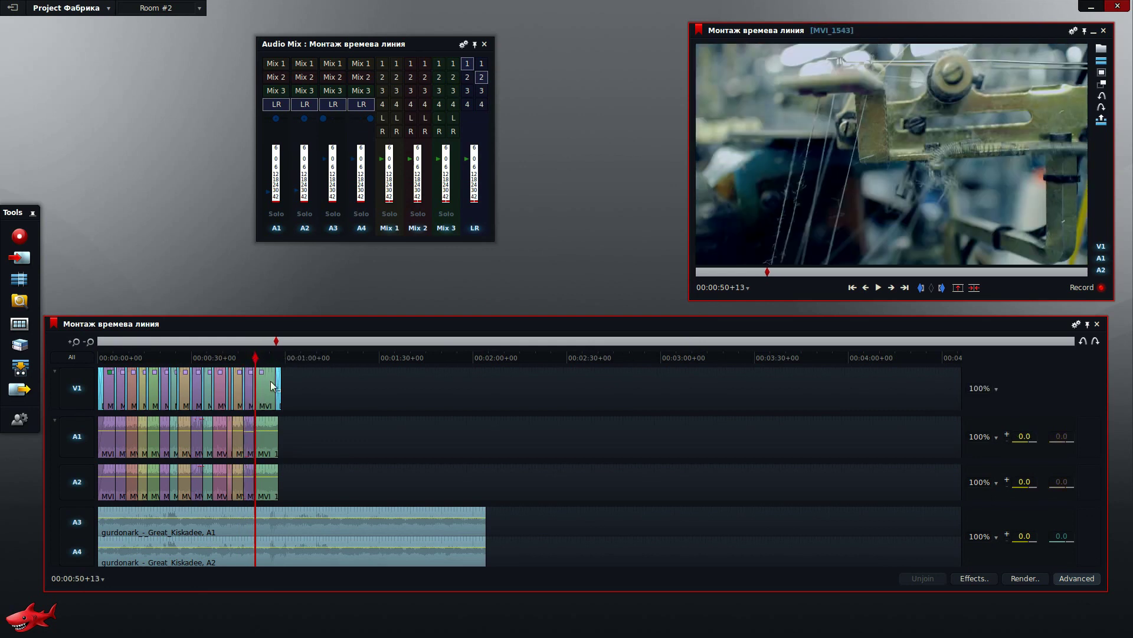
key("s")
key("s")
key("s")
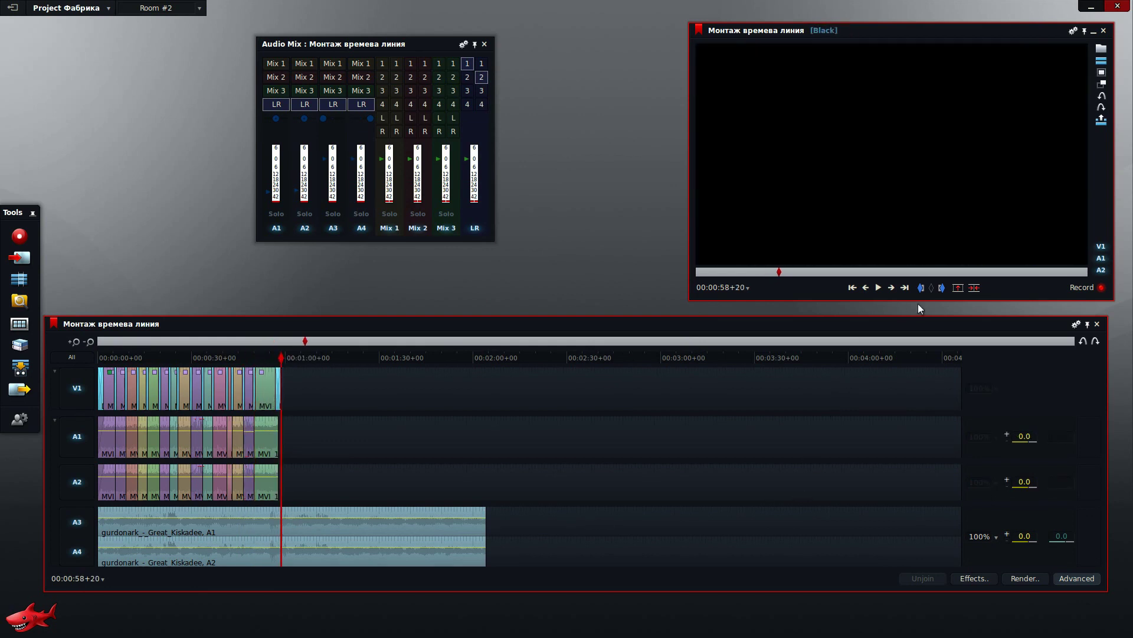
left_click(919, 288)
key("End")
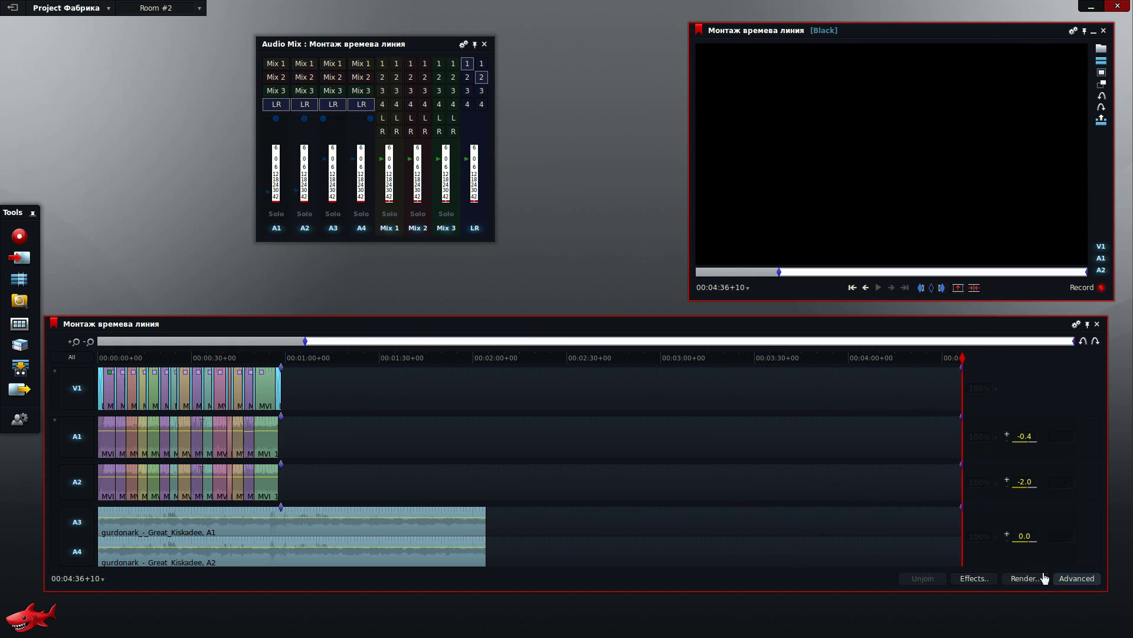
left_click(974, 288)
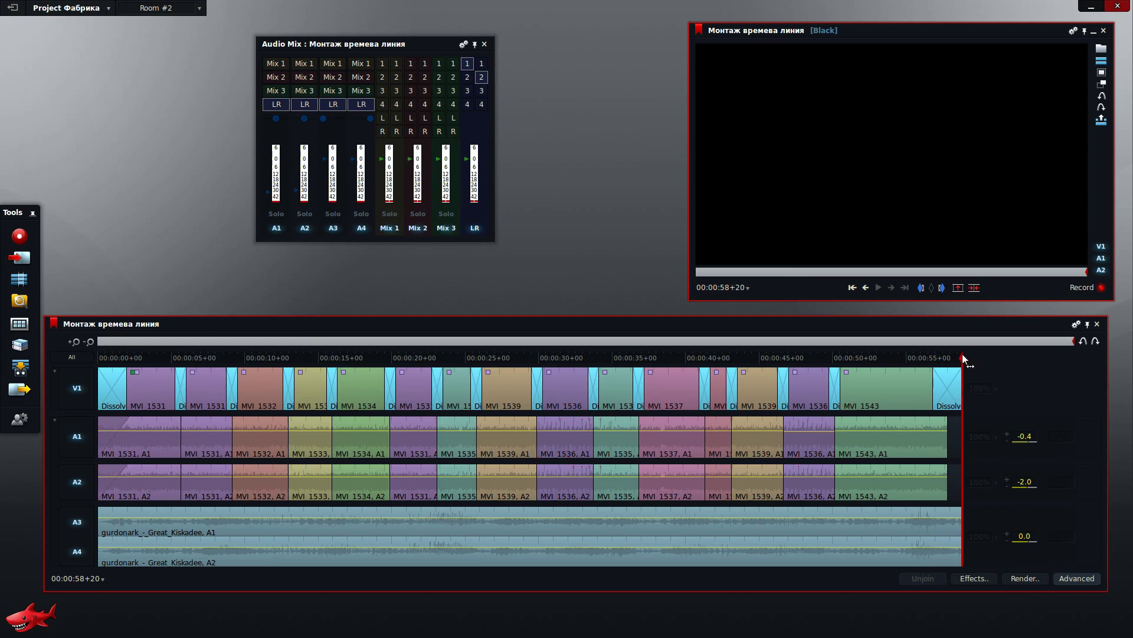
- Play the timeline from the beginning and again from 00:00:54+05 to check how the music starts and ends
left_click_drag(961, 356, 788, 354)
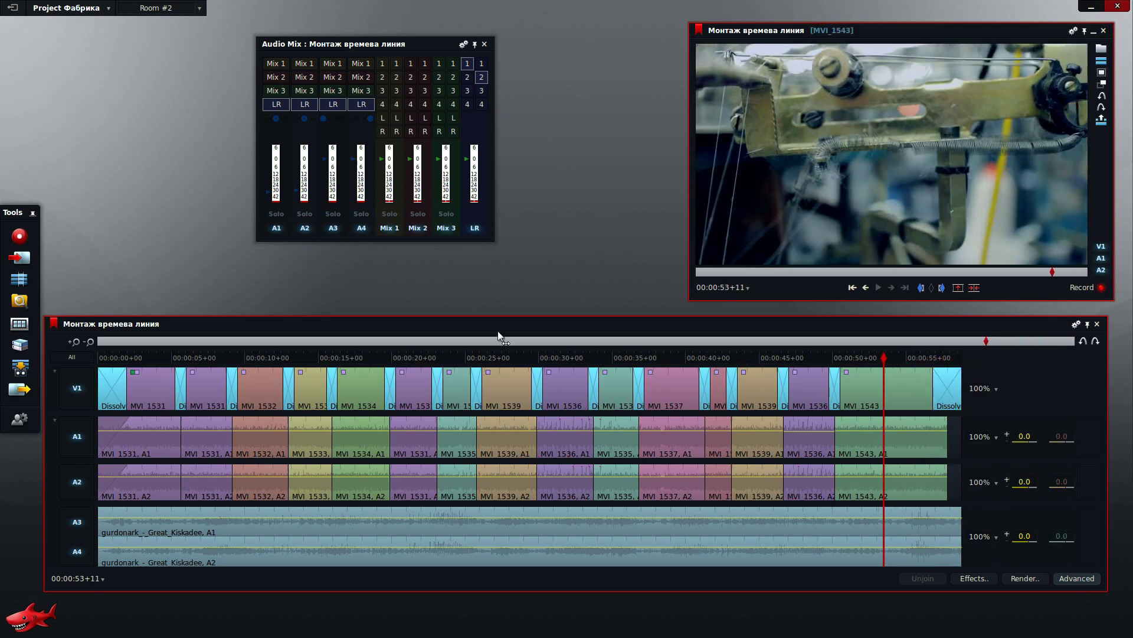
left_click_drag(168, 362, 74, 356)
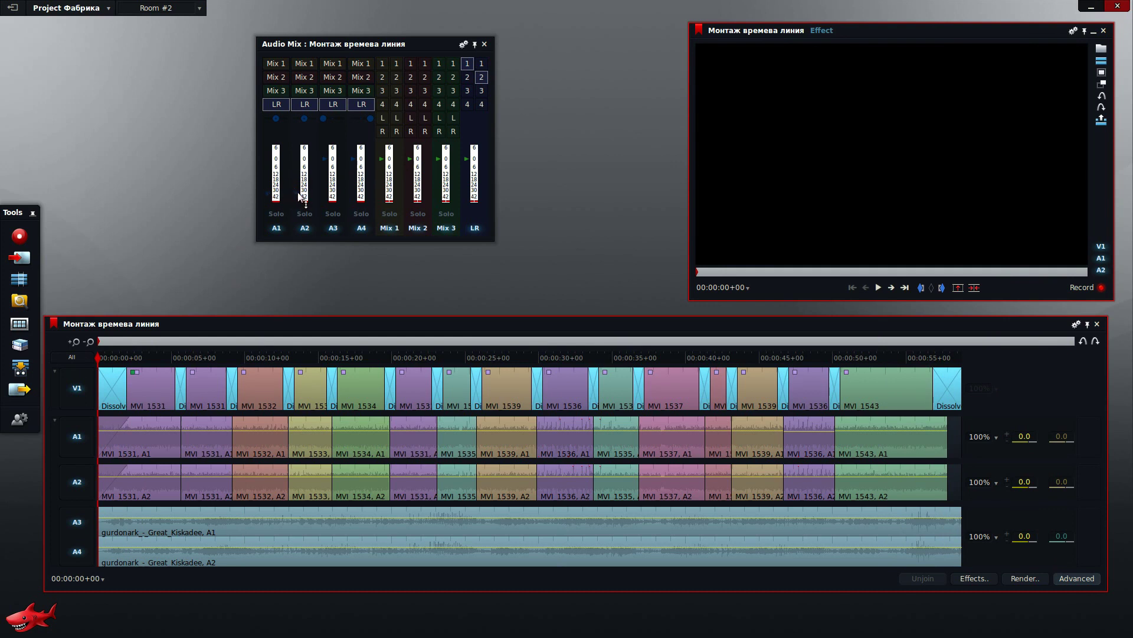
left_click(199, 353)
key("space")
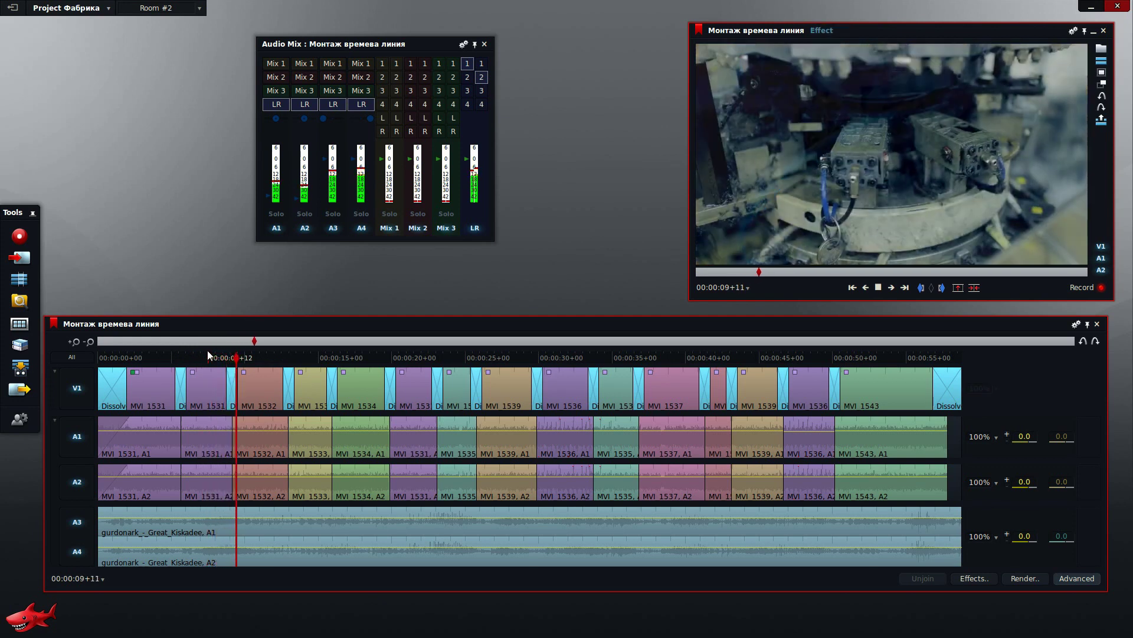
key("space")
left_click_drag(205, 355, 71, 359)
key("space")
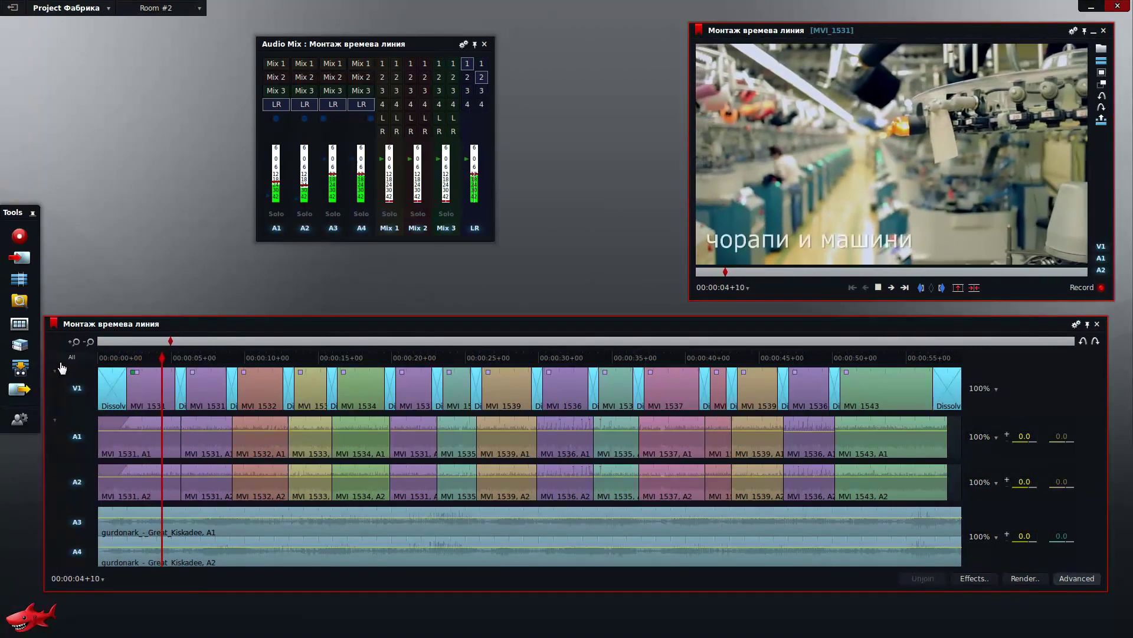
key("space")
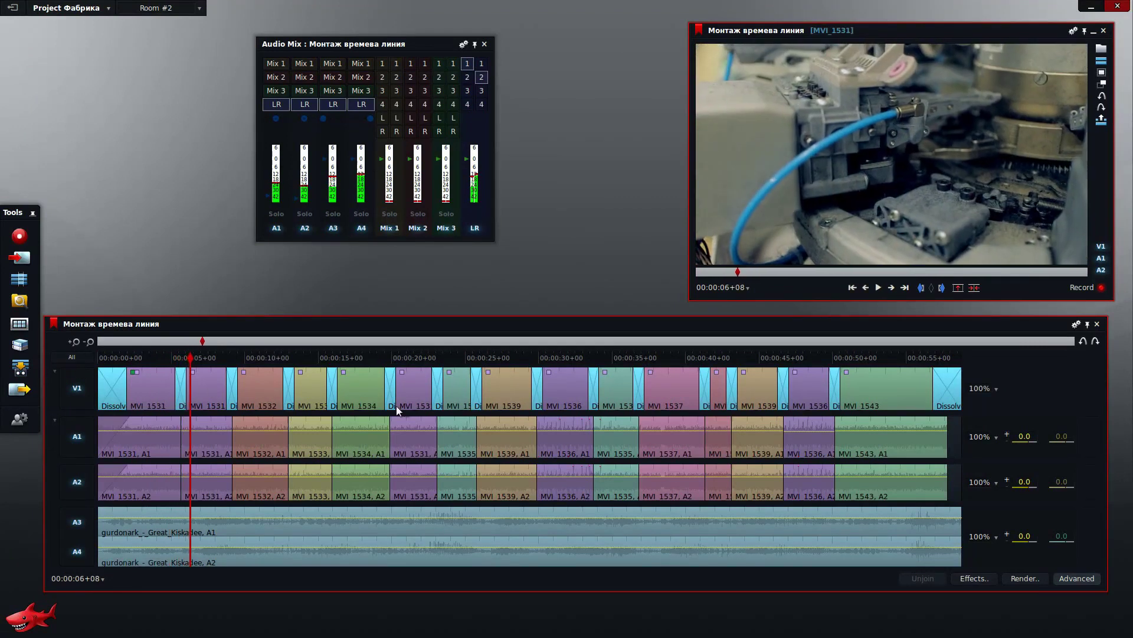
left_click(894, 358)
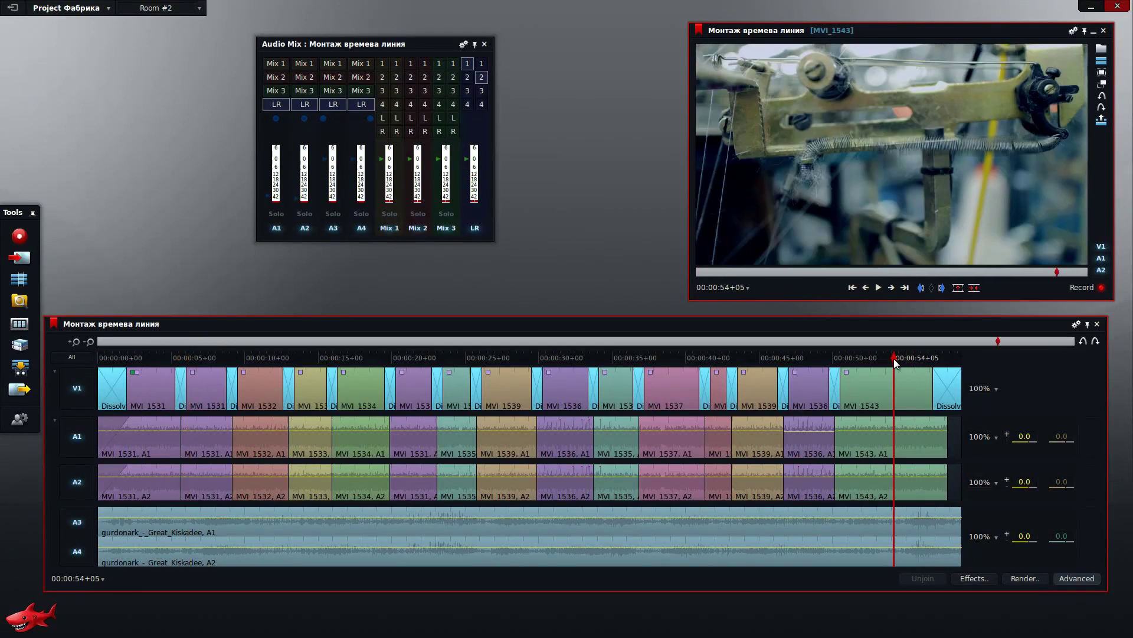
key("space")
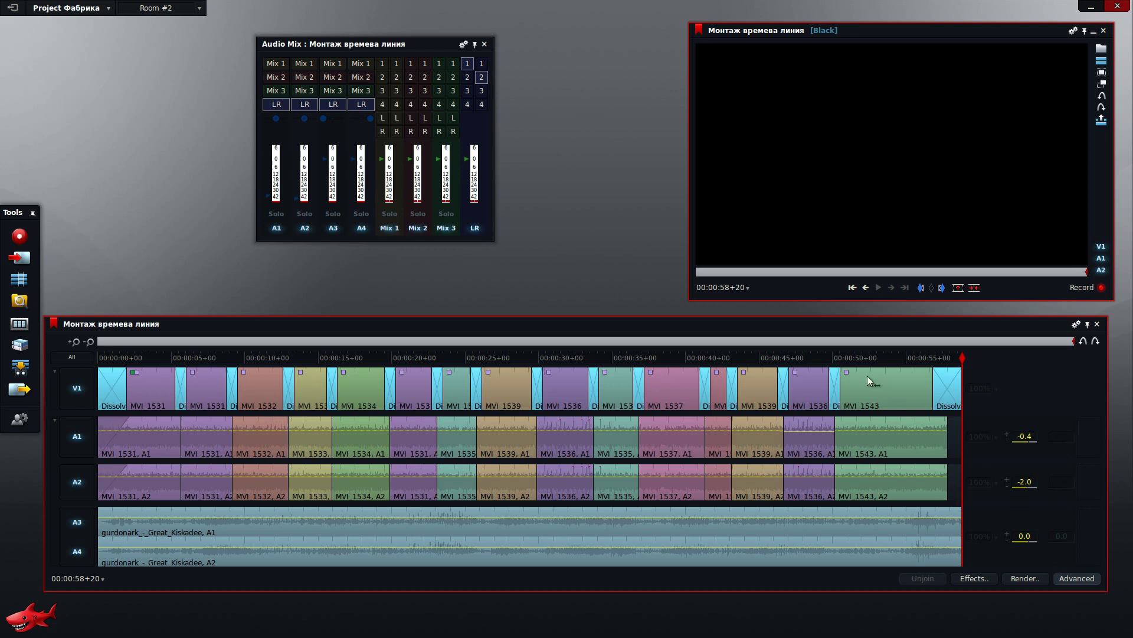
- Enlarge the timeline and add a fade-out from about 55 seconds to the end of Great_Kiskadee on A3 and A4
left_click_drag(817, 333, 764, 136)
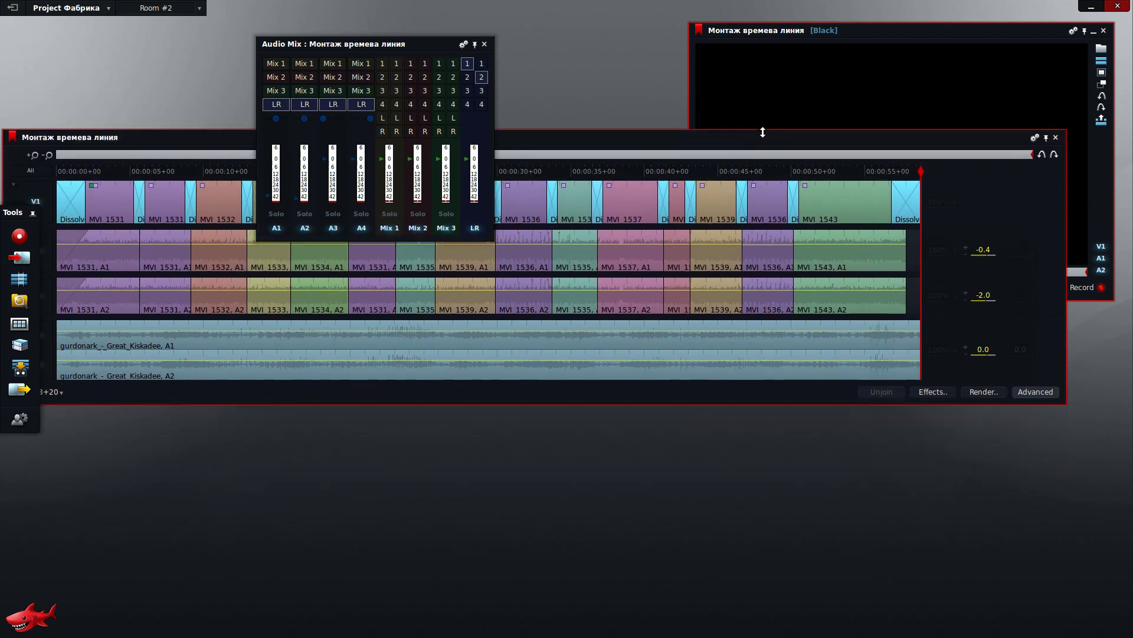
left_click(1059, 391)
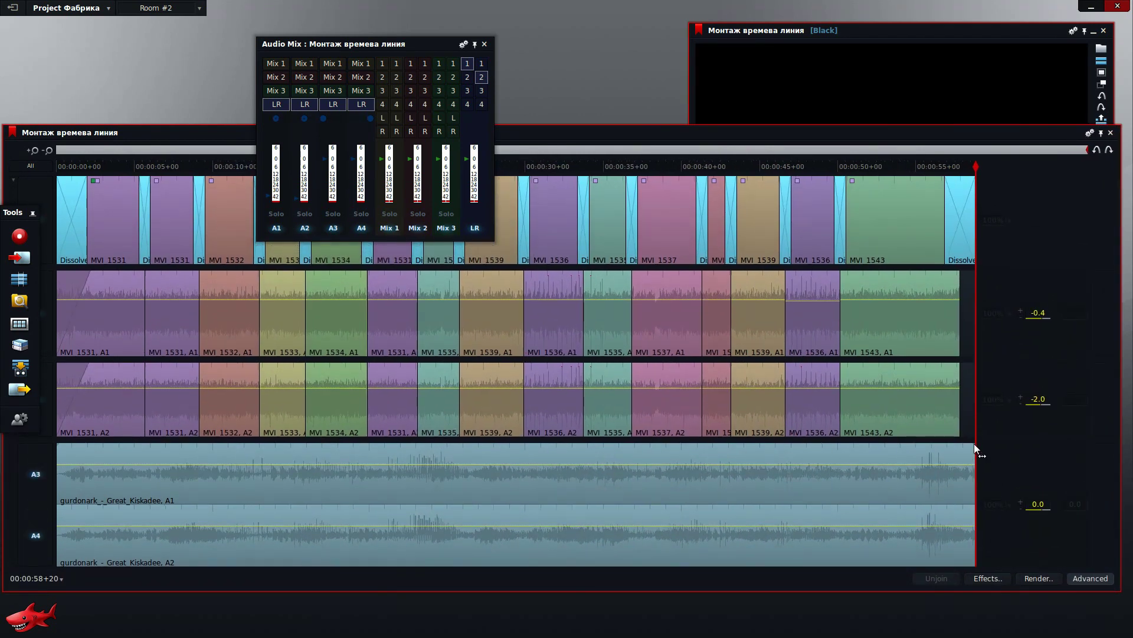
left_click_drag(969, 444, 865, 431)
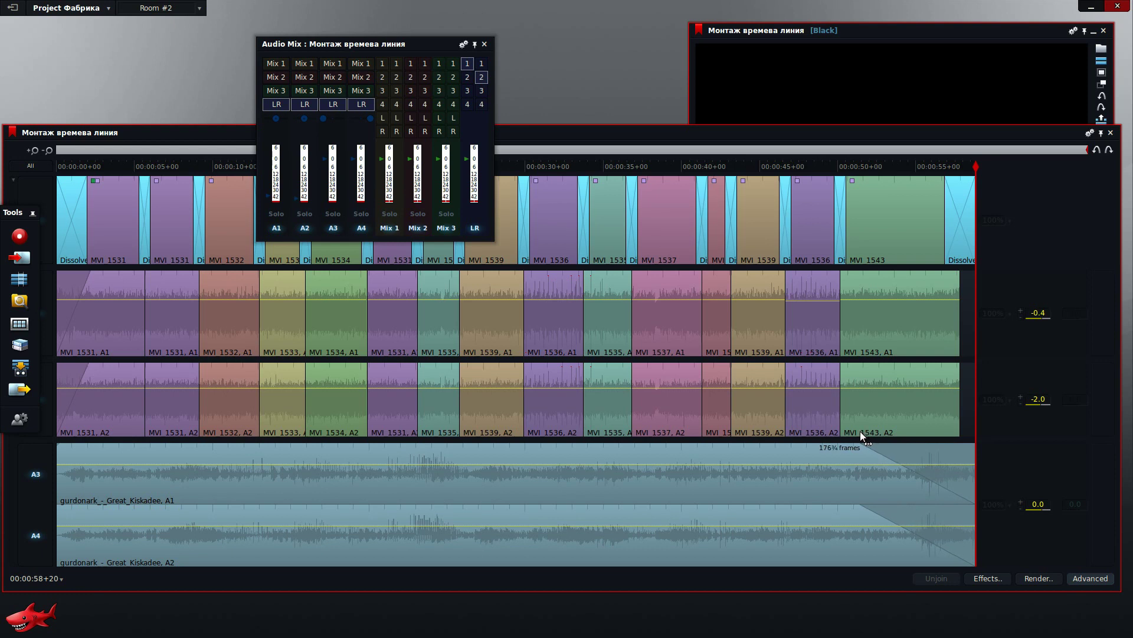
left_click_drag(860, 431, 917, 440)
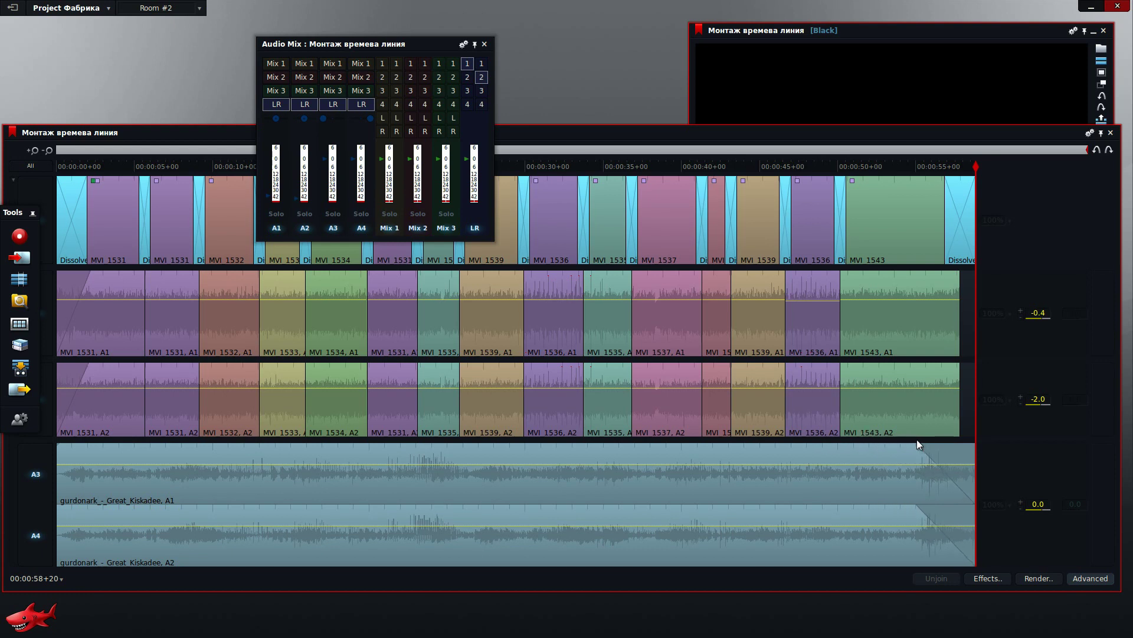
- Play the ending and shorten the Great_Kiskadee fade-out so it starts at about 56 seconds
left_click(844, 164)
key("space")
left_click_drag(916, 444, 934, 443)
left_click(888, 160)
- Close the audio mixer and shrink the timeline so it sits below the viewer and beside the tools
left_click(484, 44)
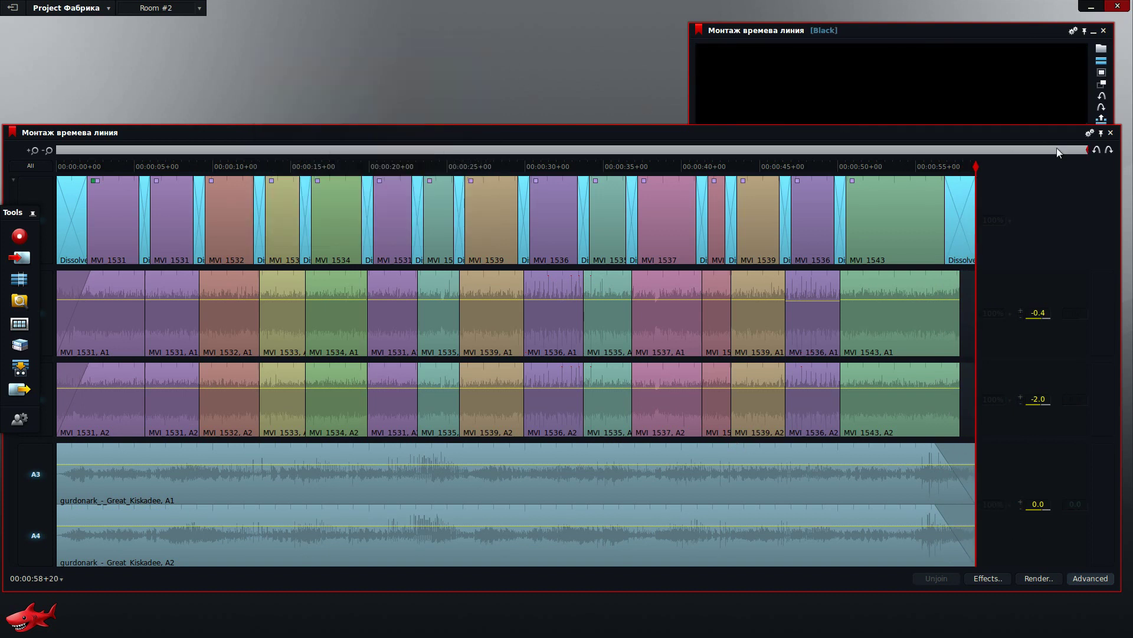
left_click_drag(918, 120, 916, 319)
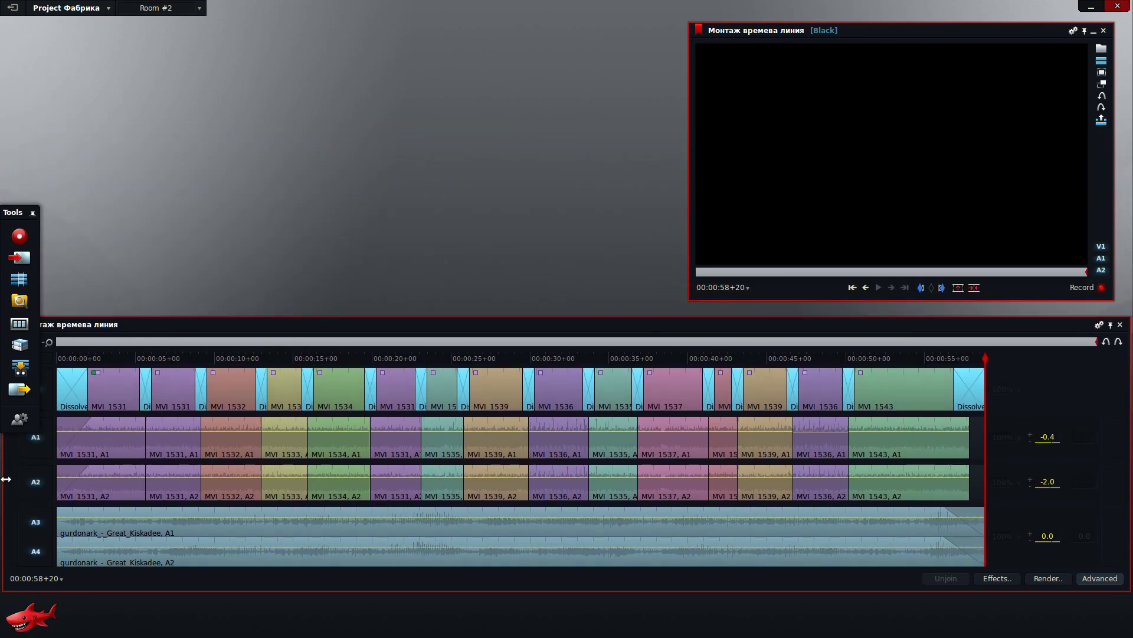
left_click_drag(3, 483, 59, 485)
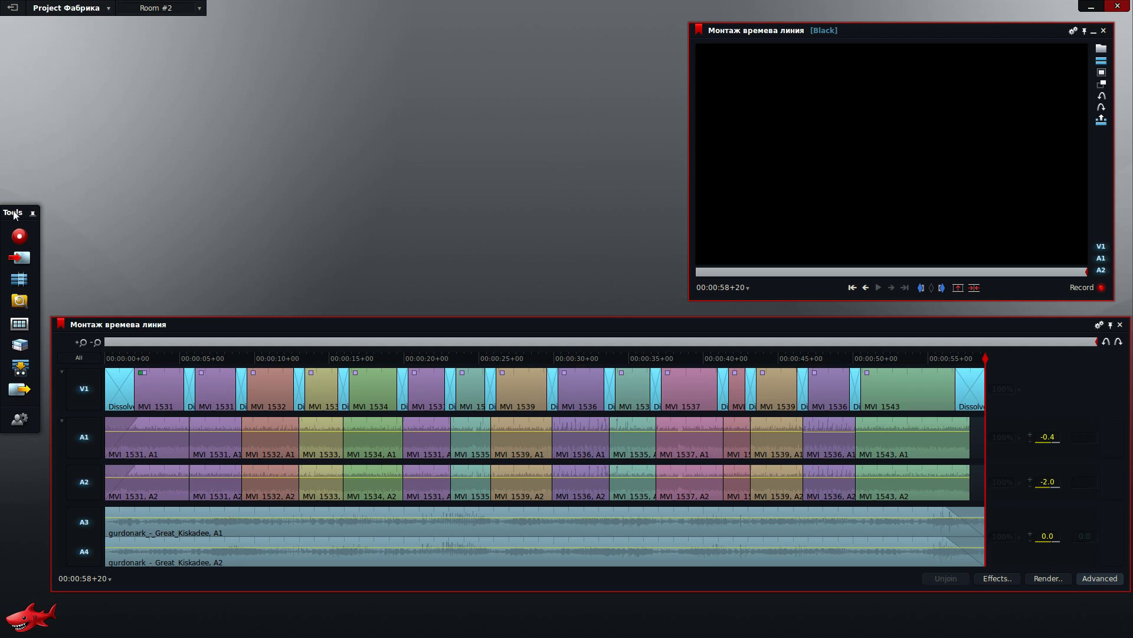
- Open the recording tool, inspect its device list and Add New Device settings, and close it without adding a device
left_click(20, 369)
left_click_drag(229, 226, 338, 64)
left_click(349, 230)
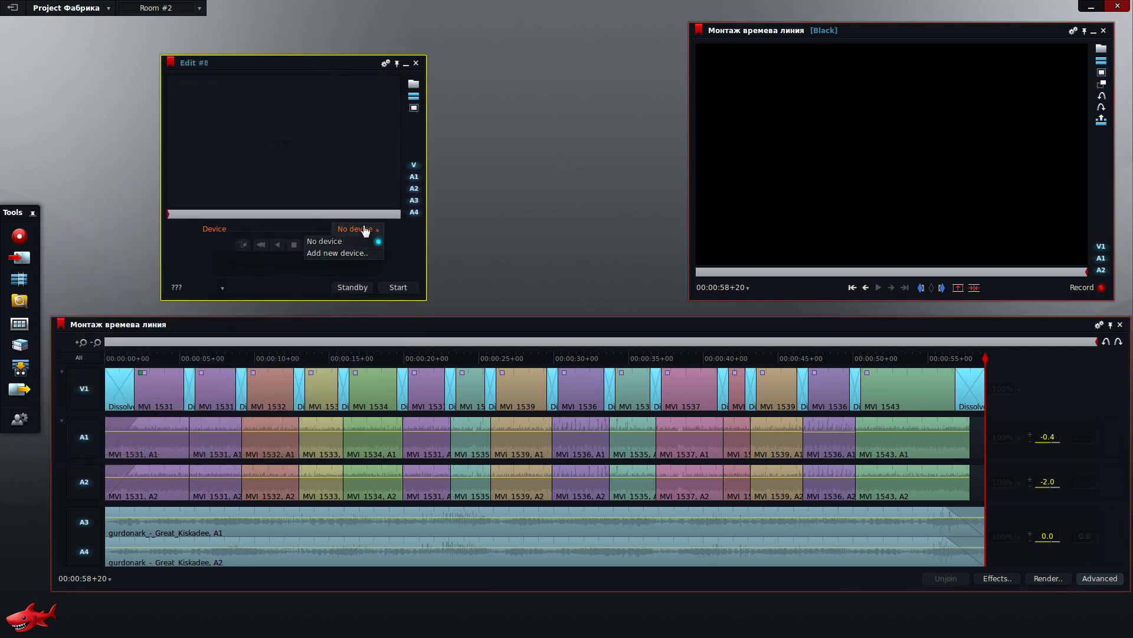
left_click(362, 256)
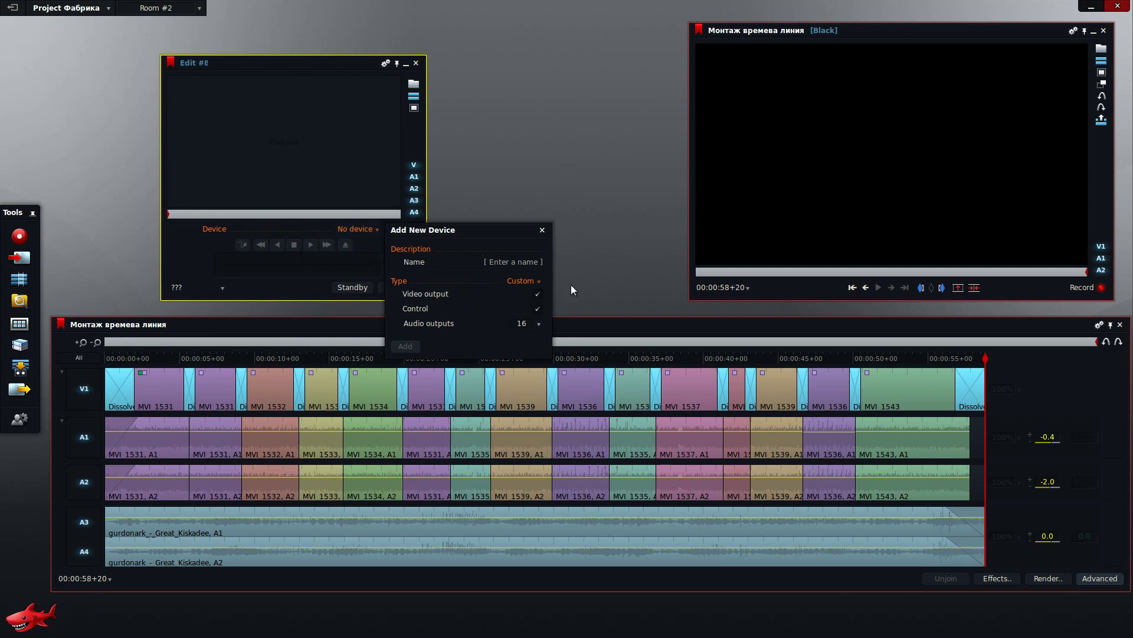
left_click(542, 230)
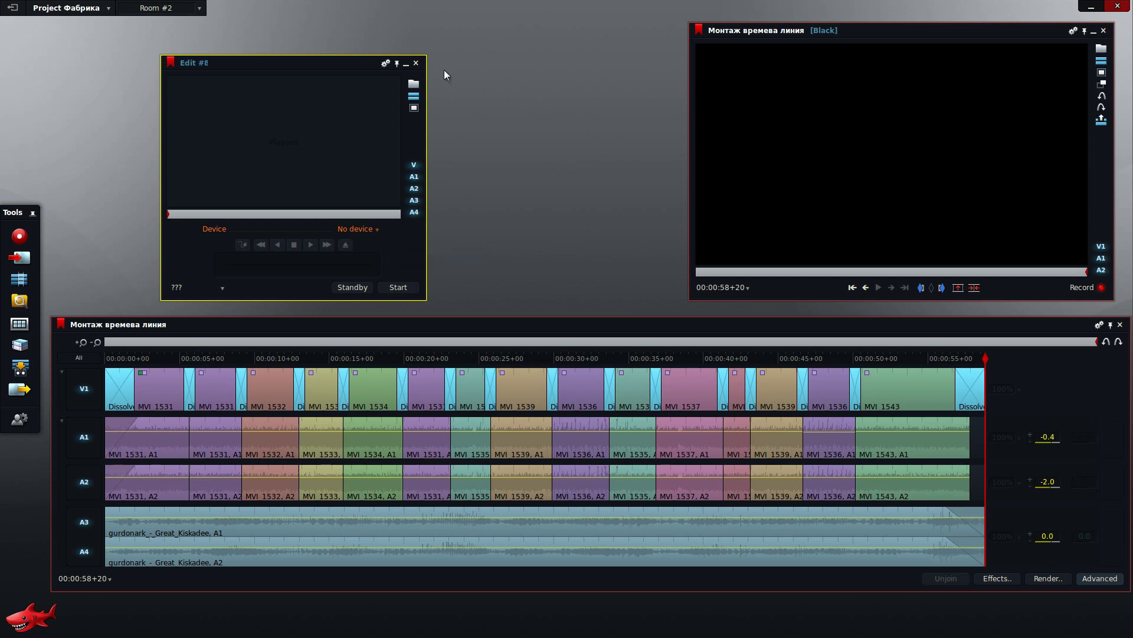
left_click(416, 62)
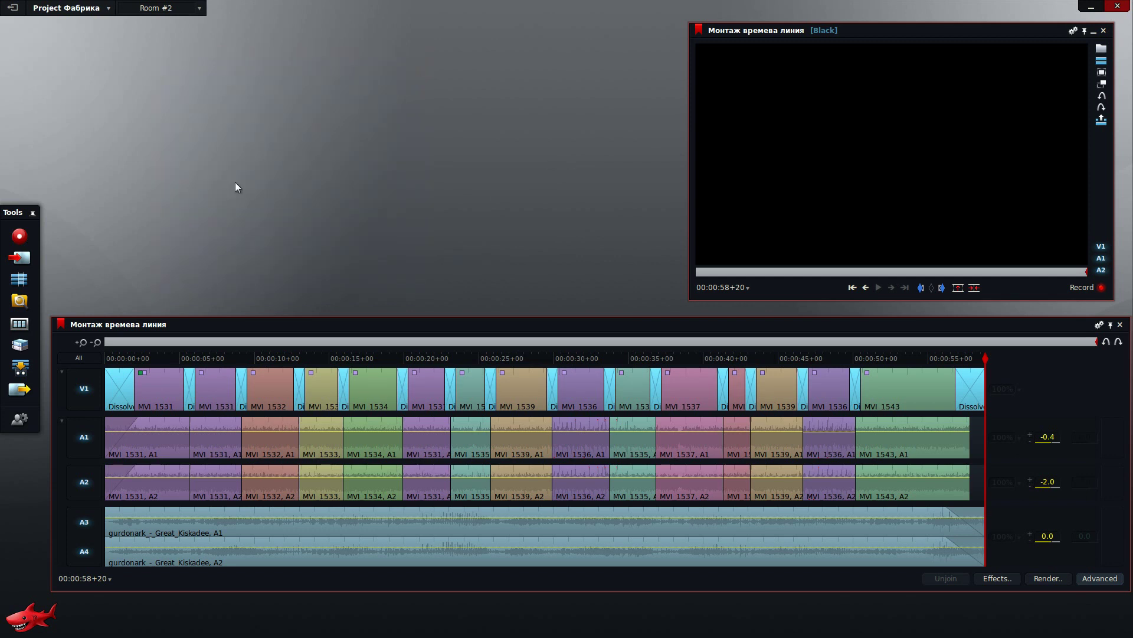
- Open the export settings for the timeline, place them beside the viewer, and choose the AVCHD format
left_click(23, 389)
left_click_drag(201, 239, 323, 52)
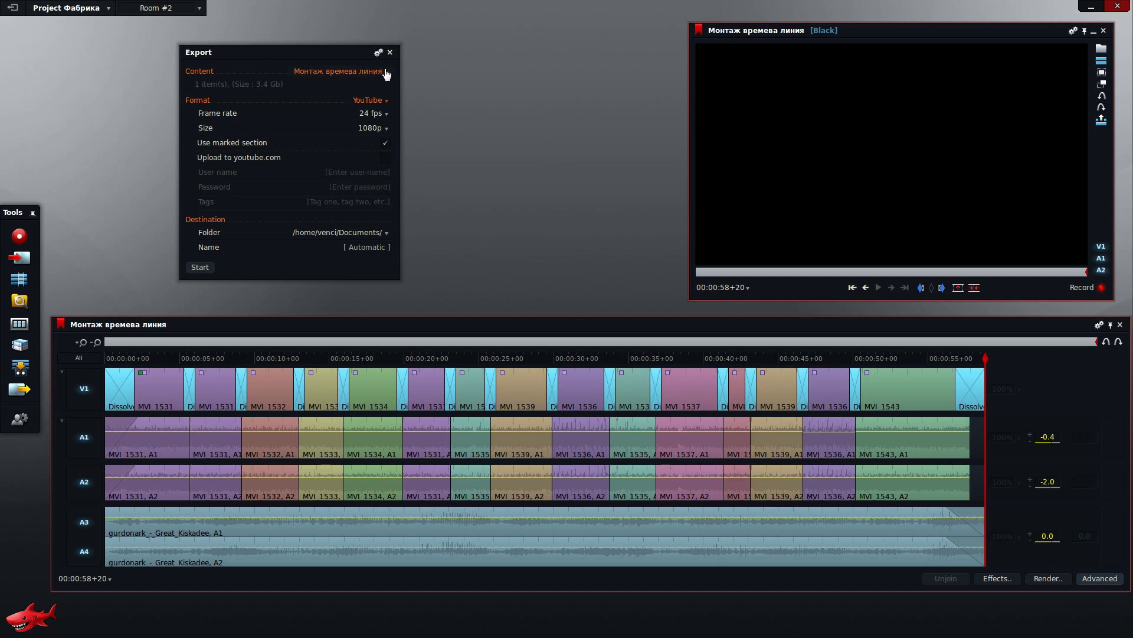
left_click(381, 102)
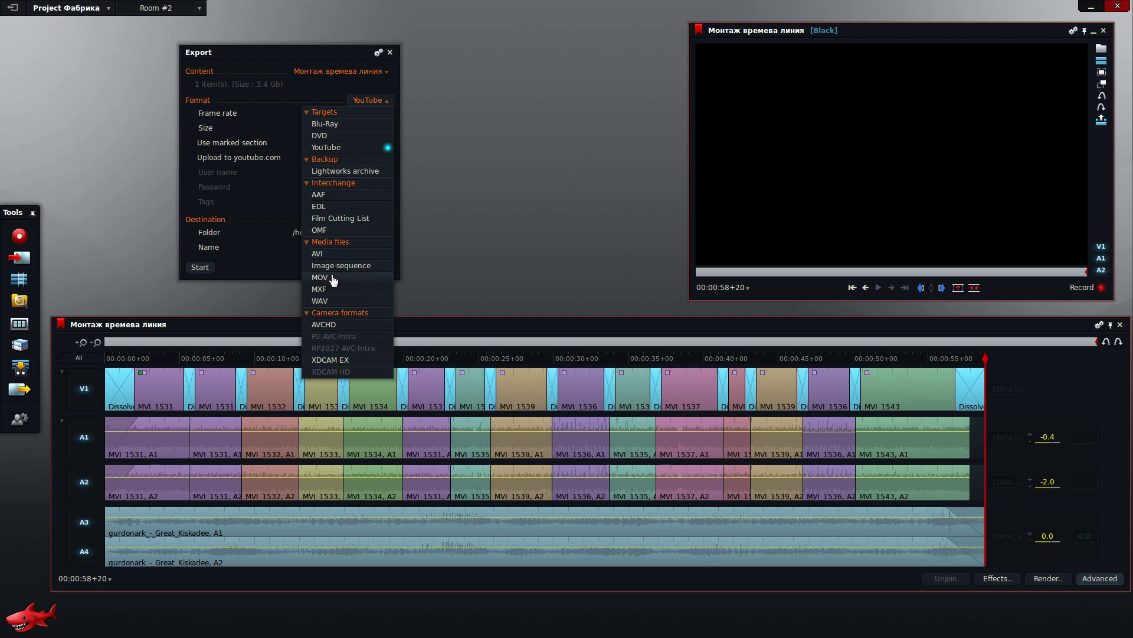
left_click(337, 325)
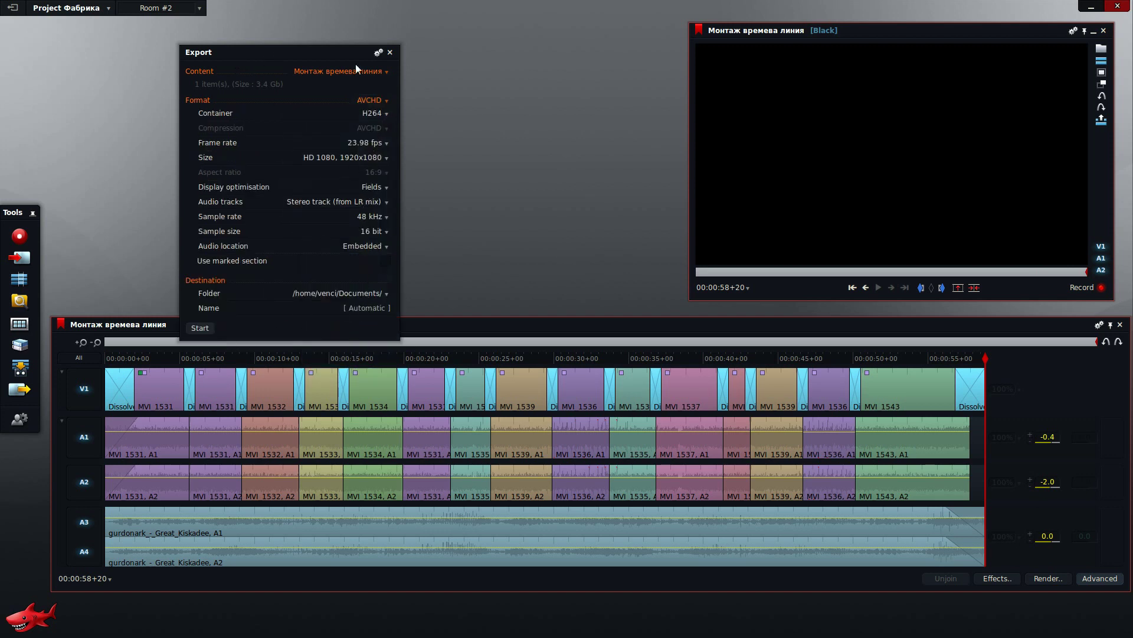
- Try the YouTube and Blu-Ray export formats and examine the Blu-Ray container options
left_click(370, 100)
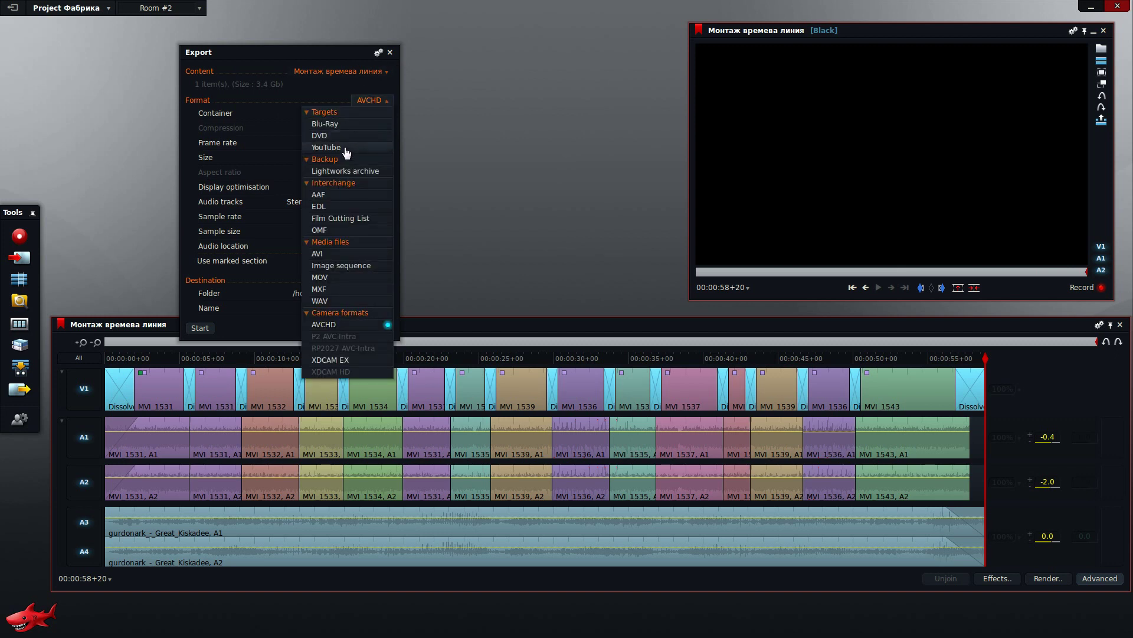
left_click(345, 148)
left_click(367, 100)
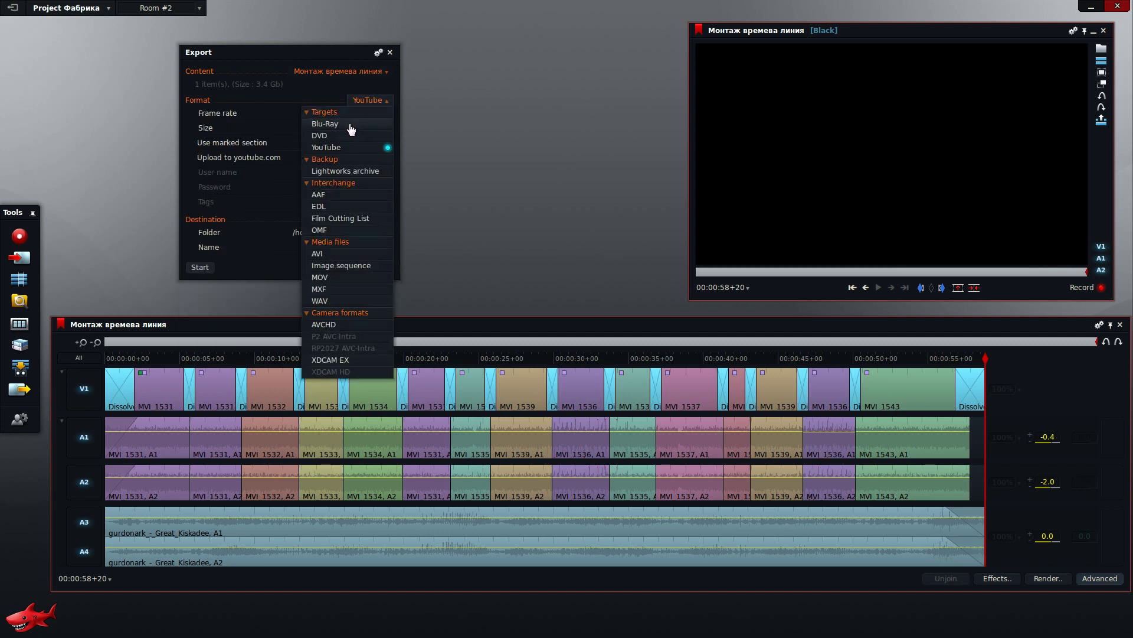
left_click(375, 121)
left_click(381, 114)
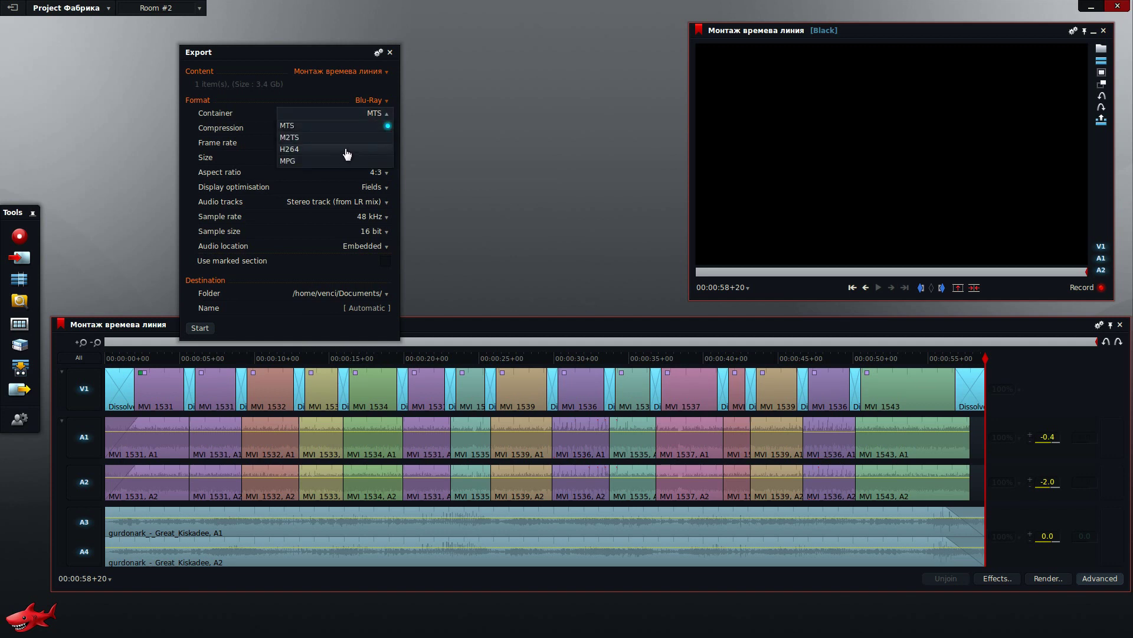
- Set the export format back to YouTube, look through its size options, and switch to Lightworks archive
left_click(372, 101)
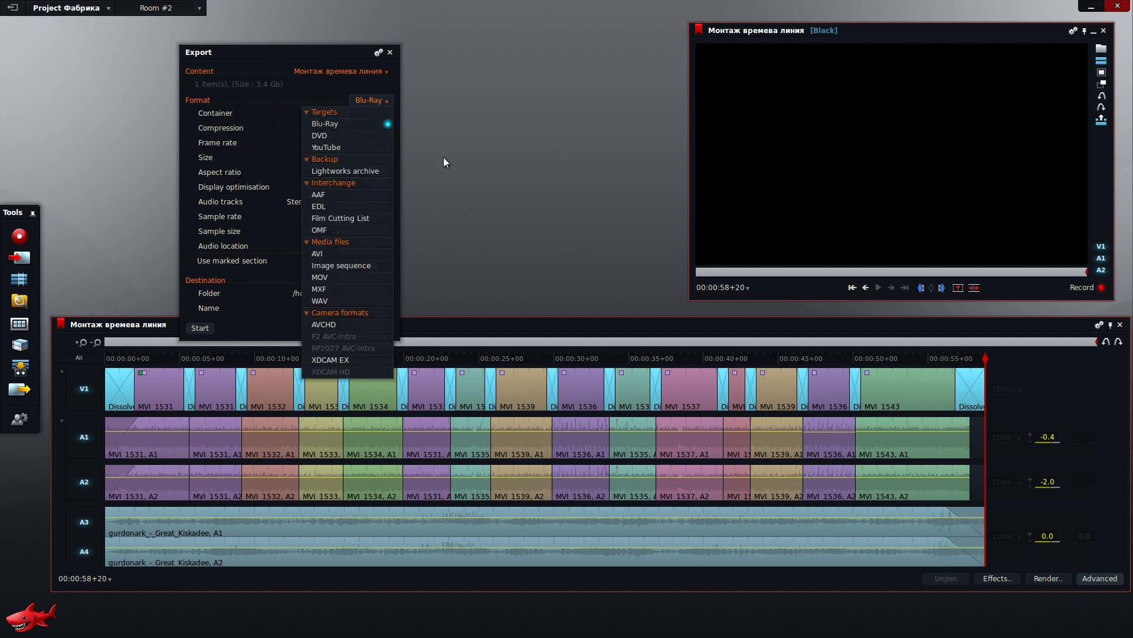
left_click(358, 147)
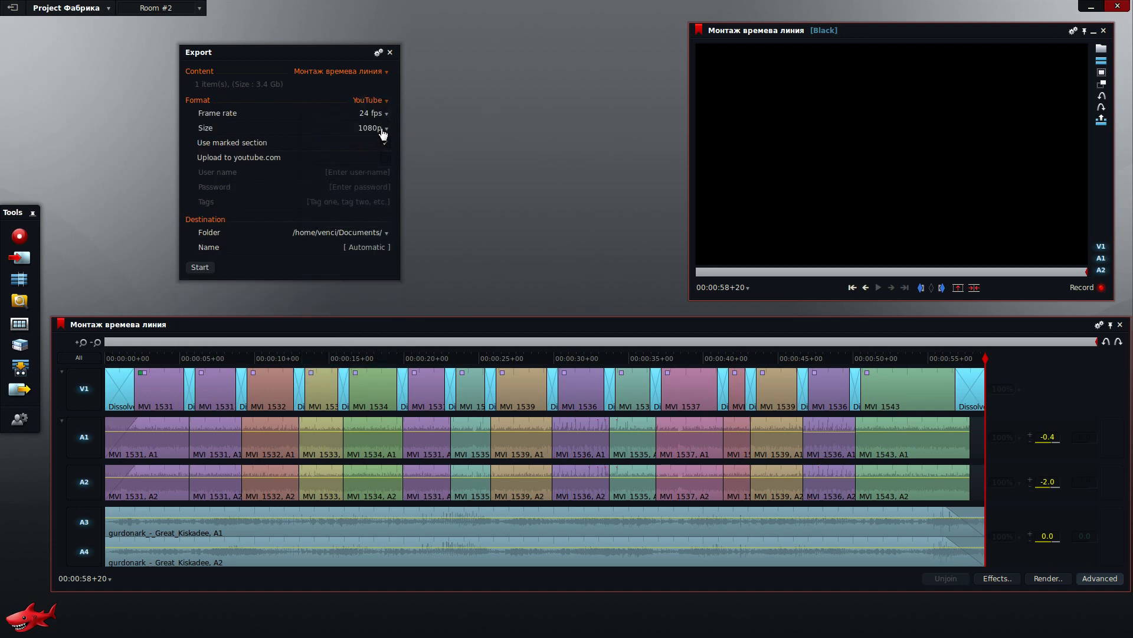
left_click(381, 128)
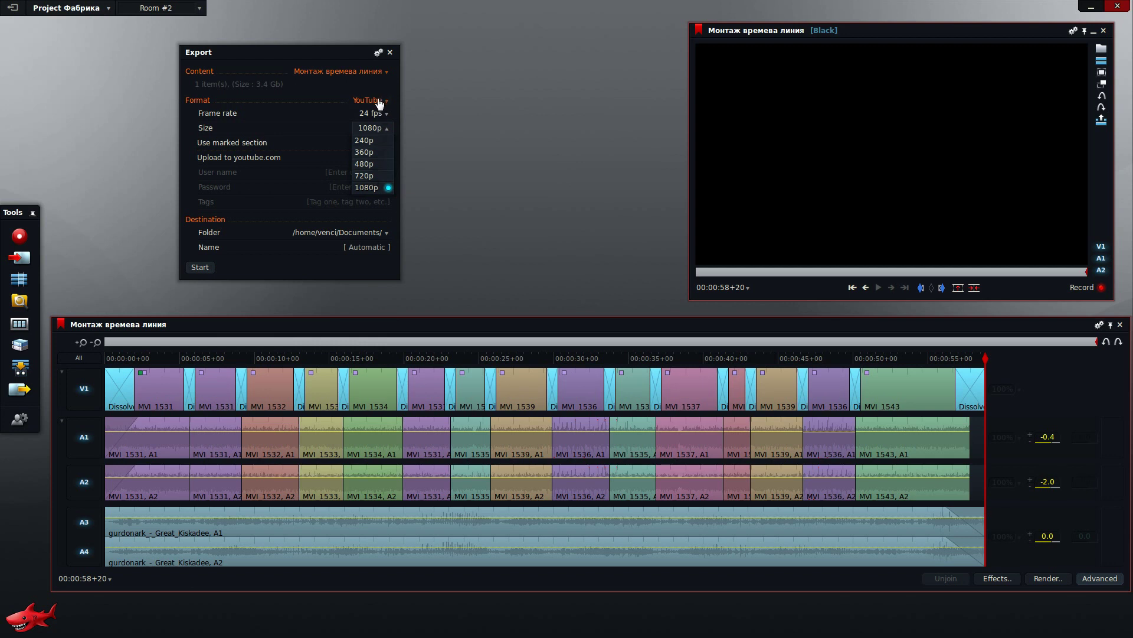
left_click(377, 99)
left_click(369, 171)
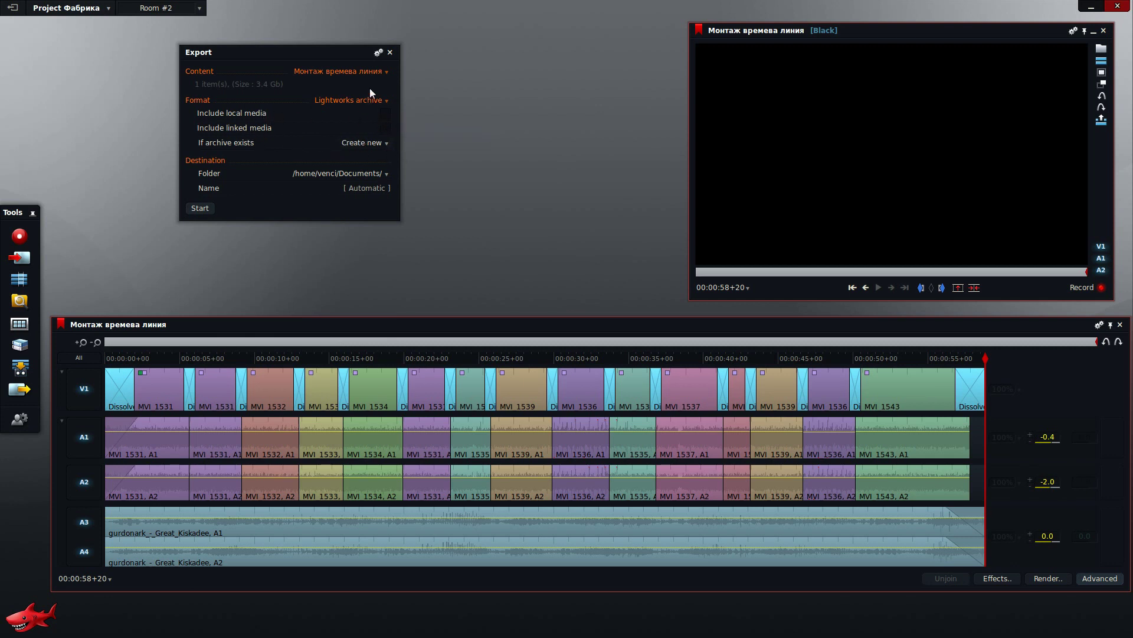
- Try the AVI and Image sequence export formats, examining the AVI compression choices and the image file types
left_click(382, 102)
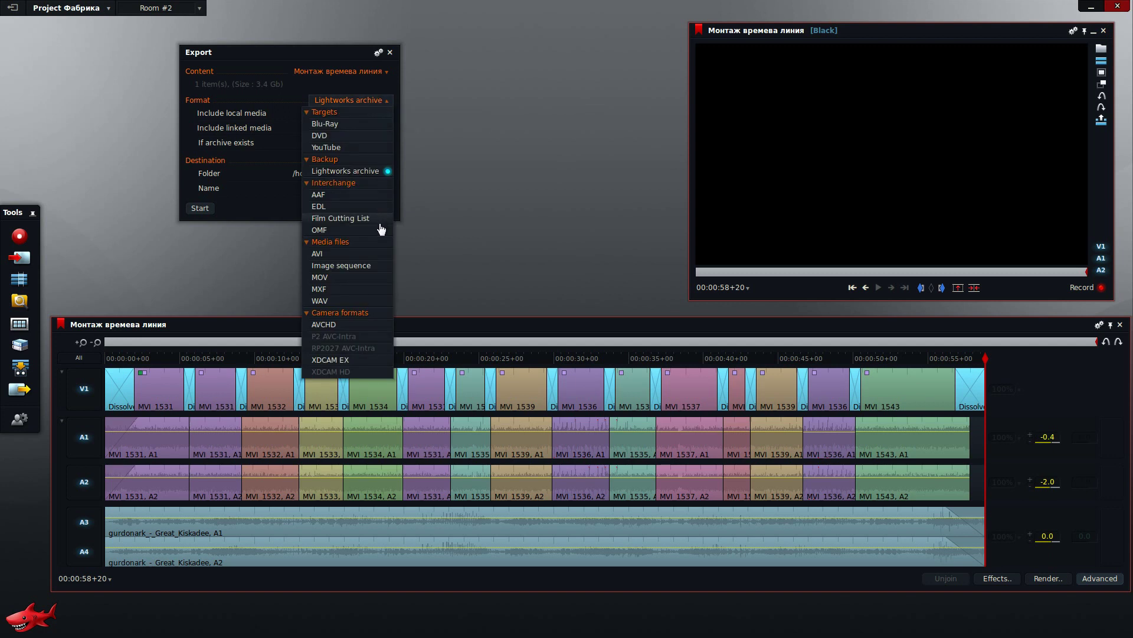
left_click(362, 255)
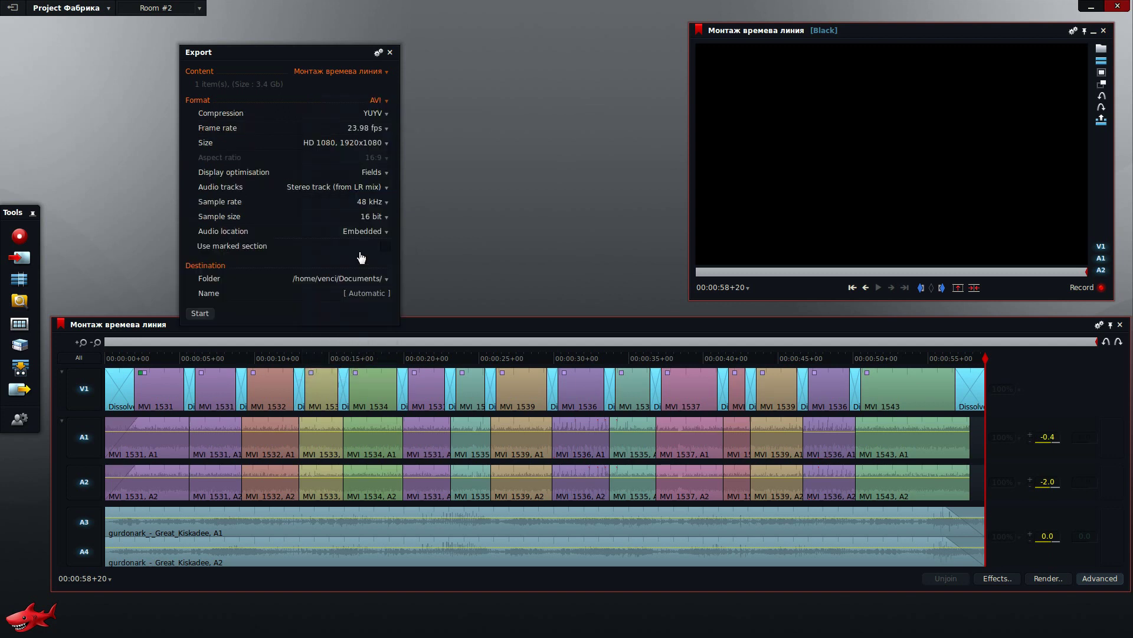
left_click(385, 114)
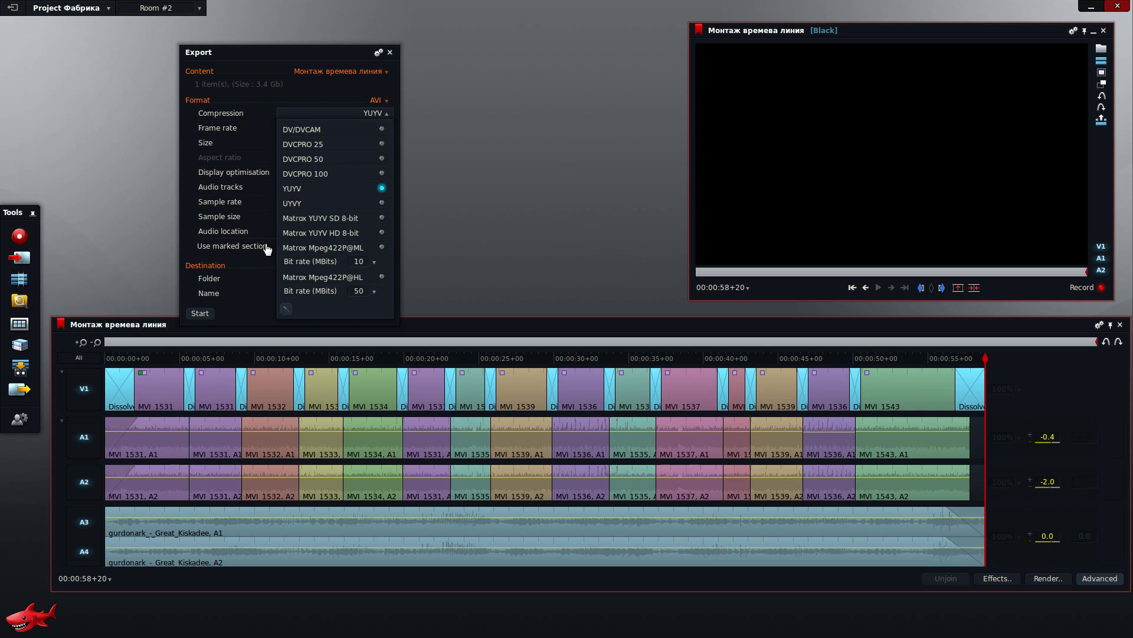
left_click(378, 101)
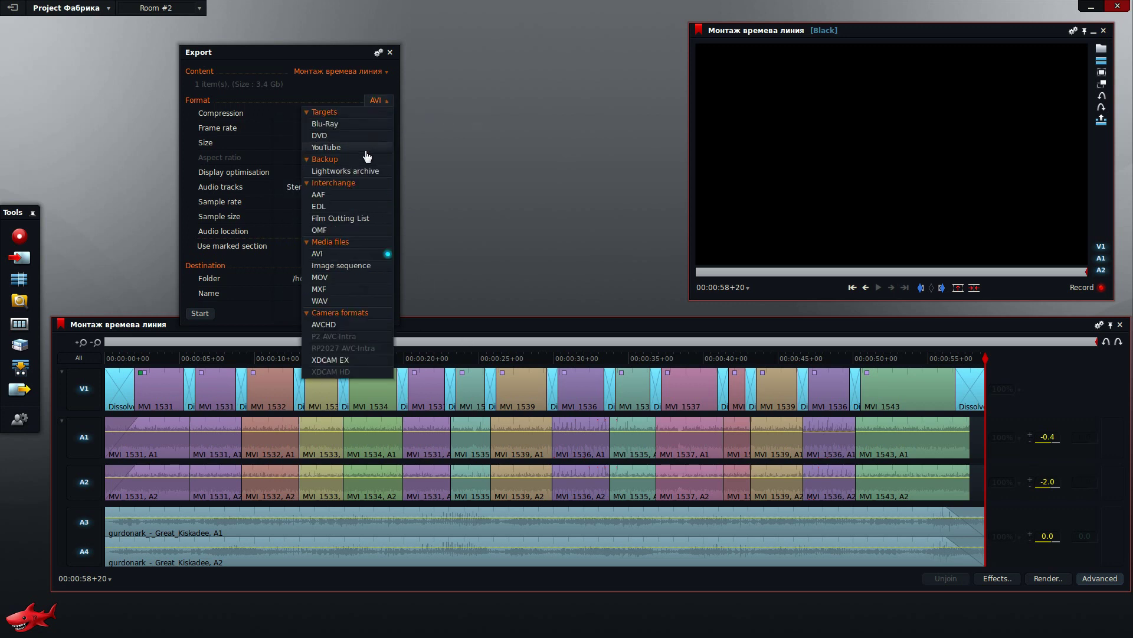
left_click(360, 265)
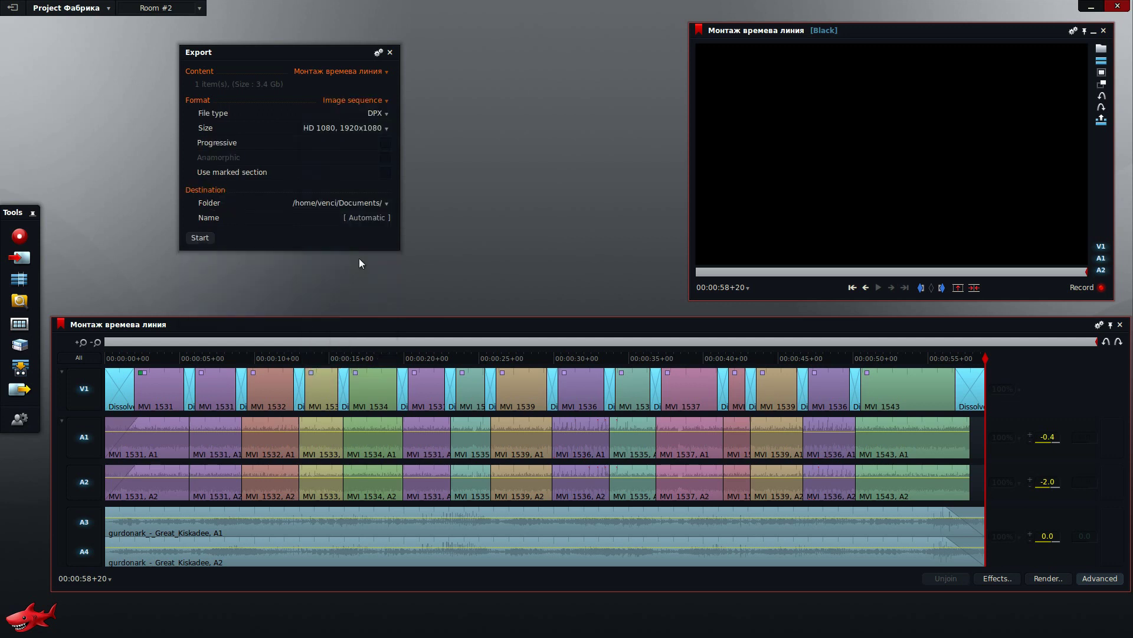
left_click(376, 114)
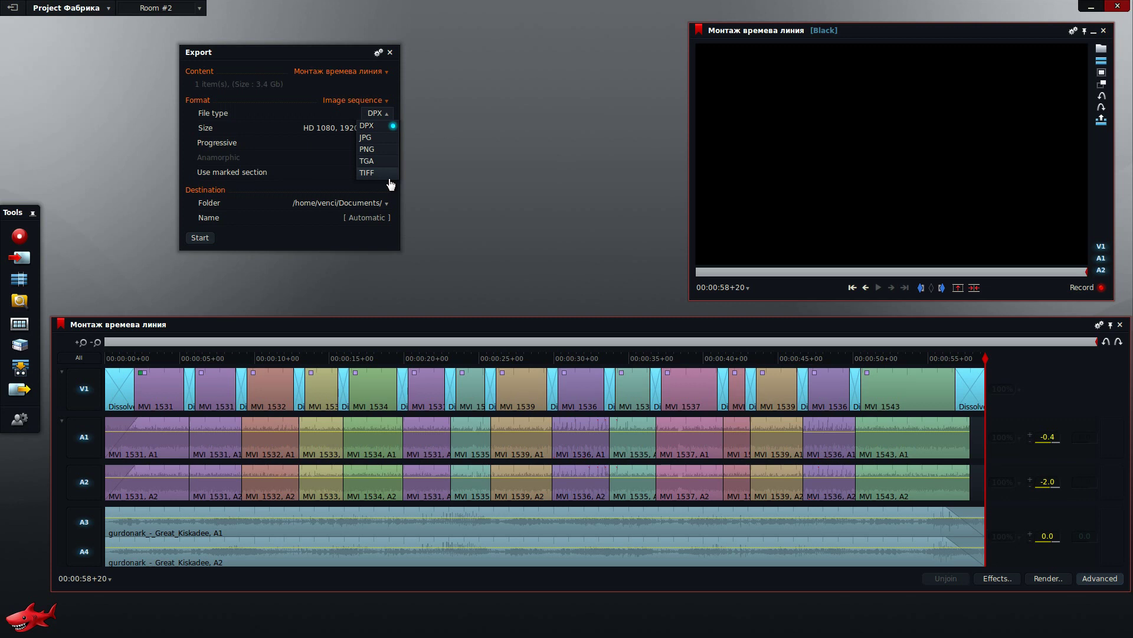
- Try the MOV export format and look through its compression and frame rate options
left_click(383, 100)
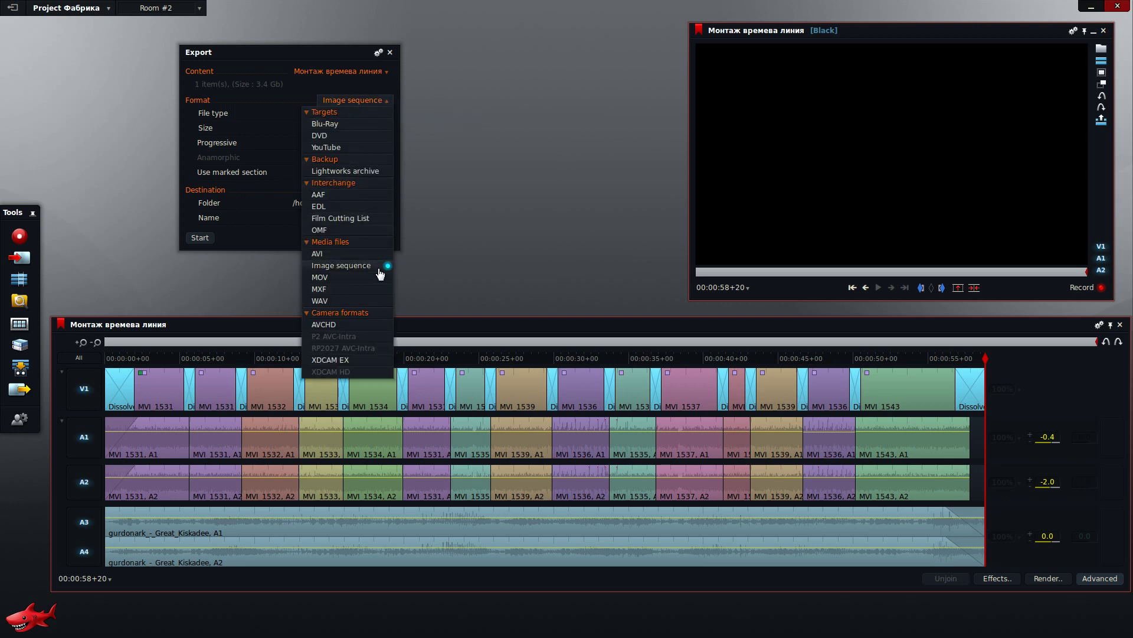
left_click(362, 277)
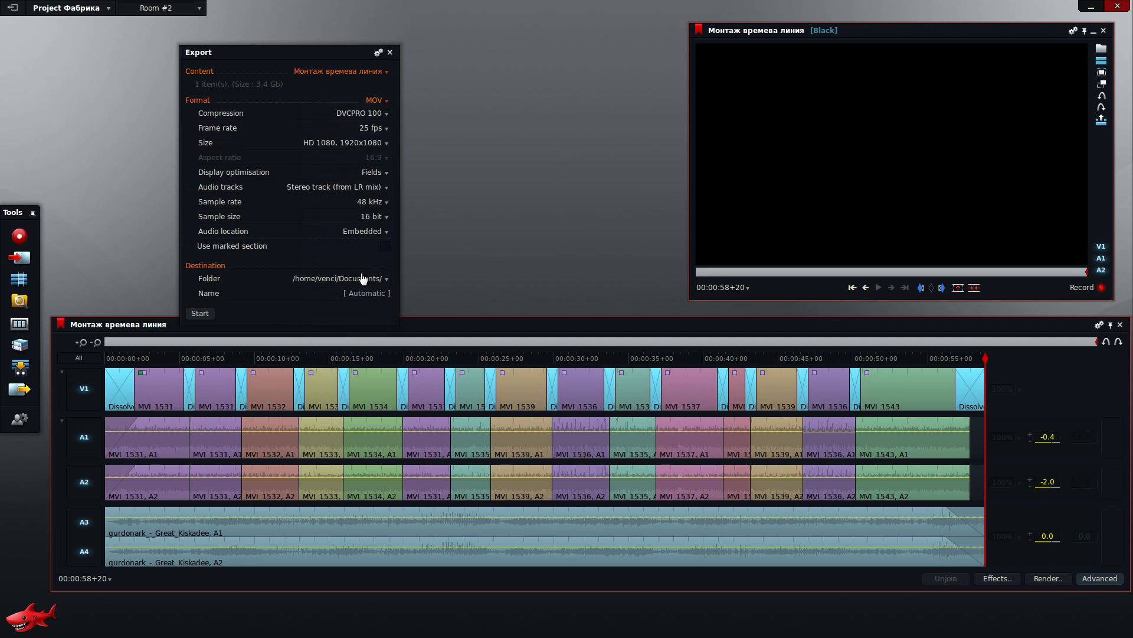
left_click(374, 113)
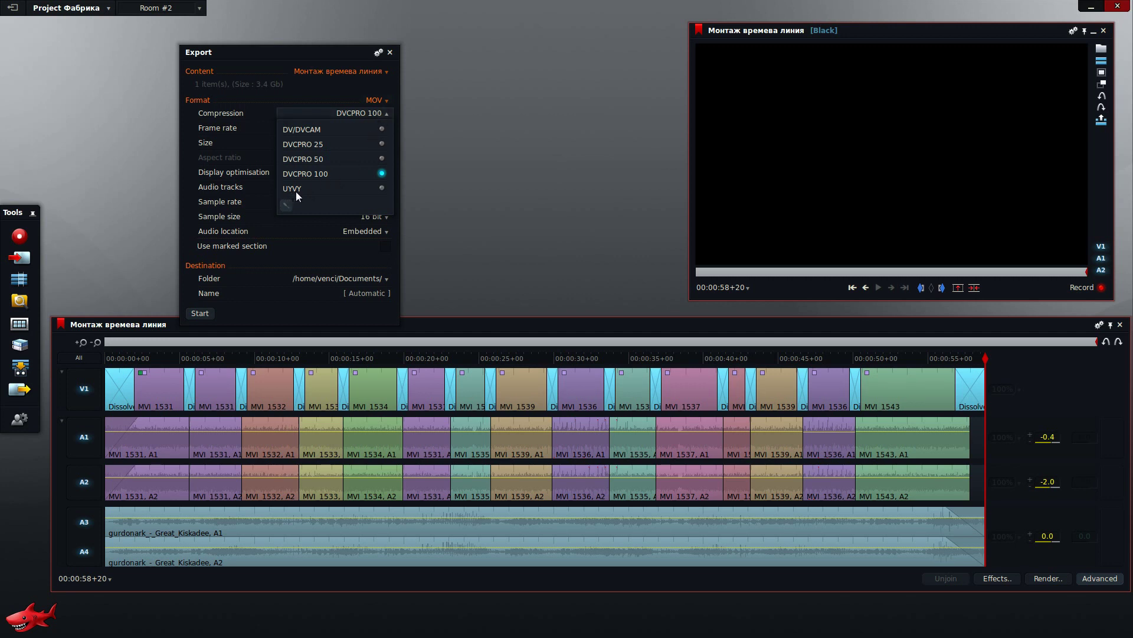
left_click(384, 117)
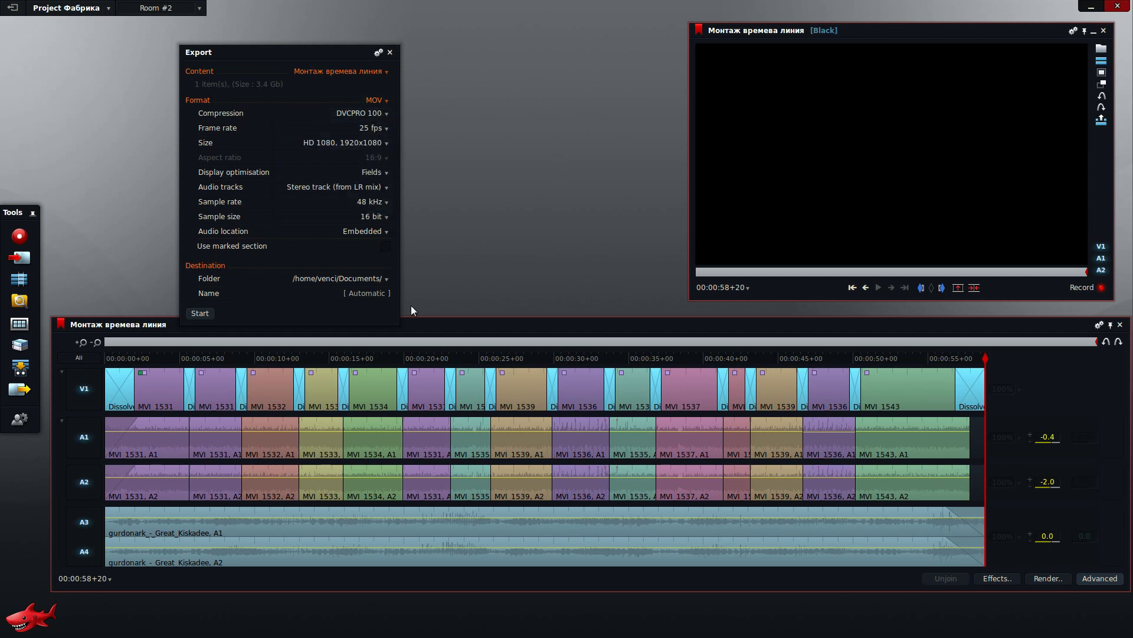
left_click(367, 190)
left_click(384, 127)
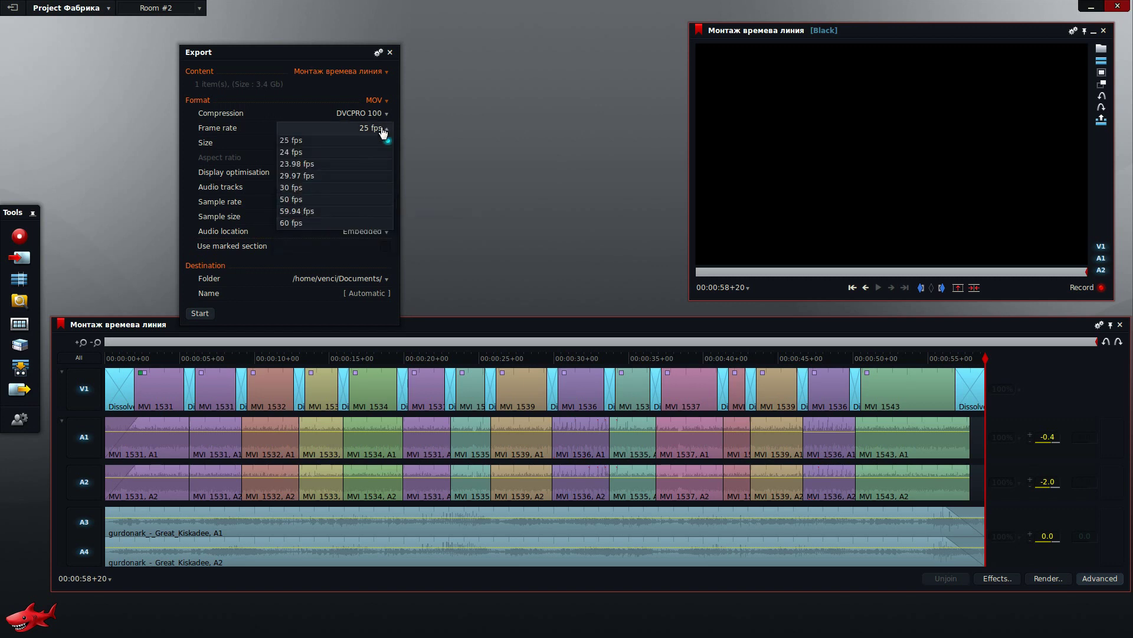
left_click(384, 126)
- Try the MXF export format, switch back to AVI, and examine the AVI compression options again
left_click(381, 102)
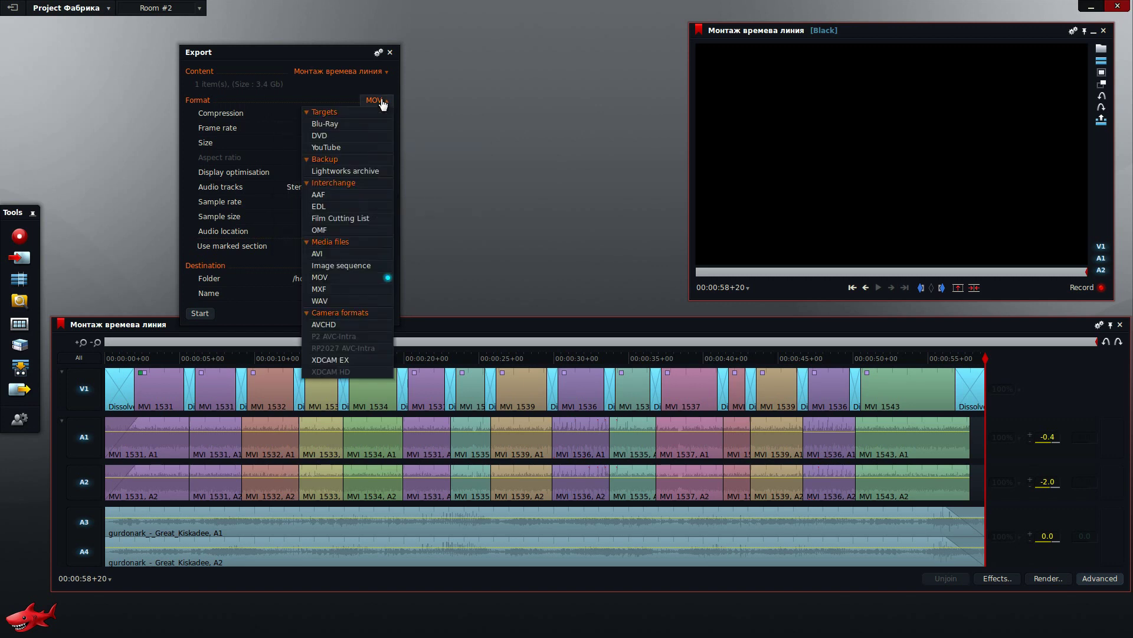
left_click(352, 290)
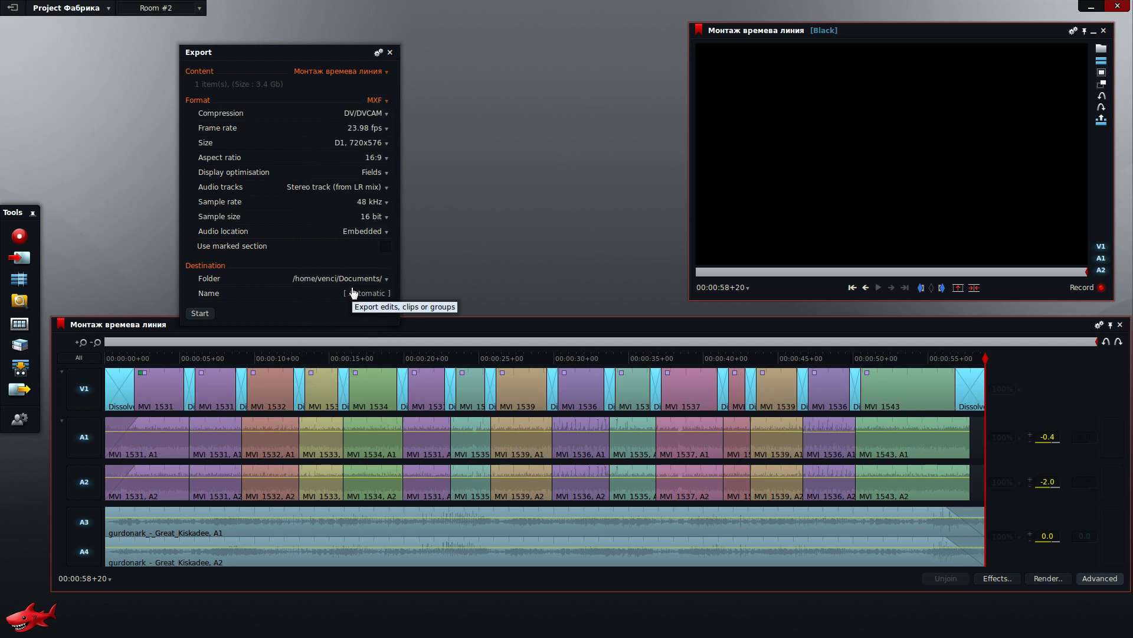
left_click(376, 102)
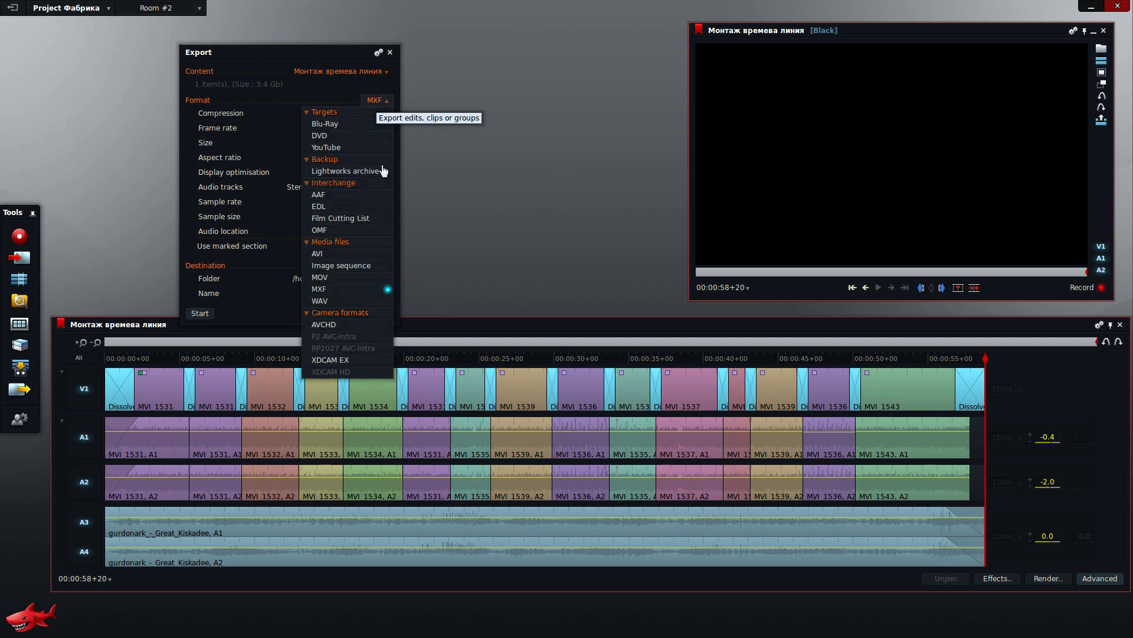
left_click(354, 255)
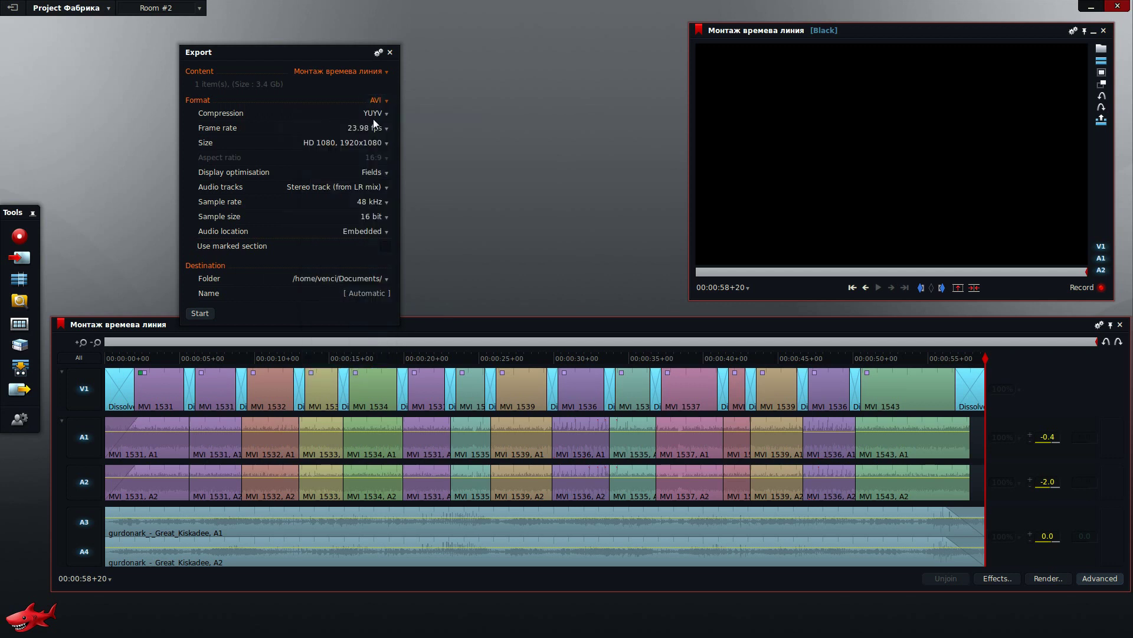
left_click(375, 115)
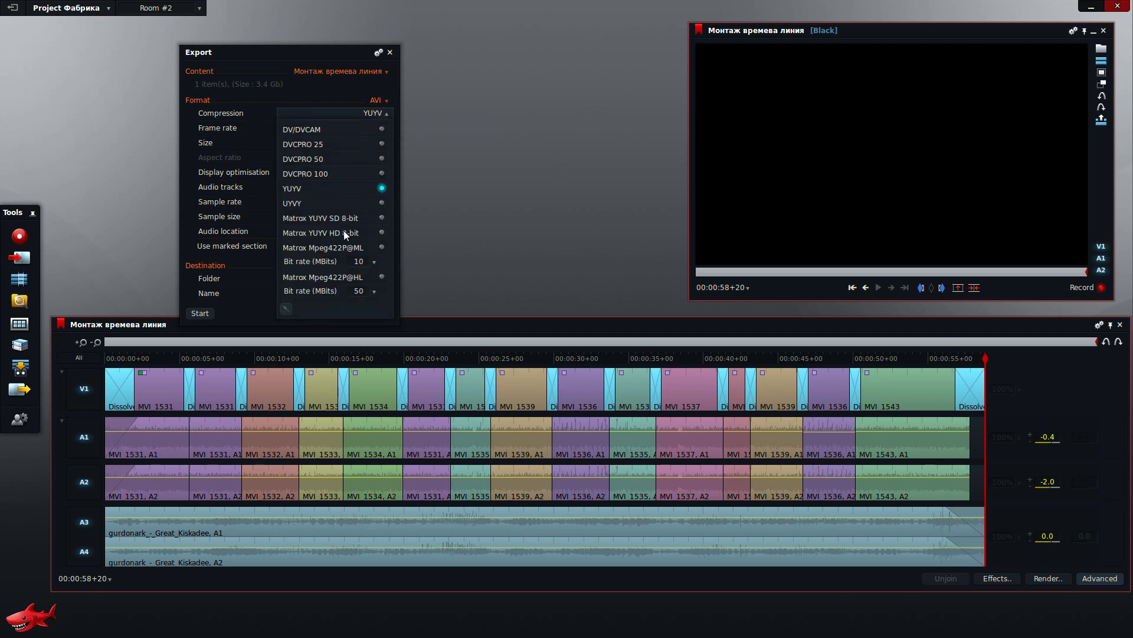
left_click(381, 101)
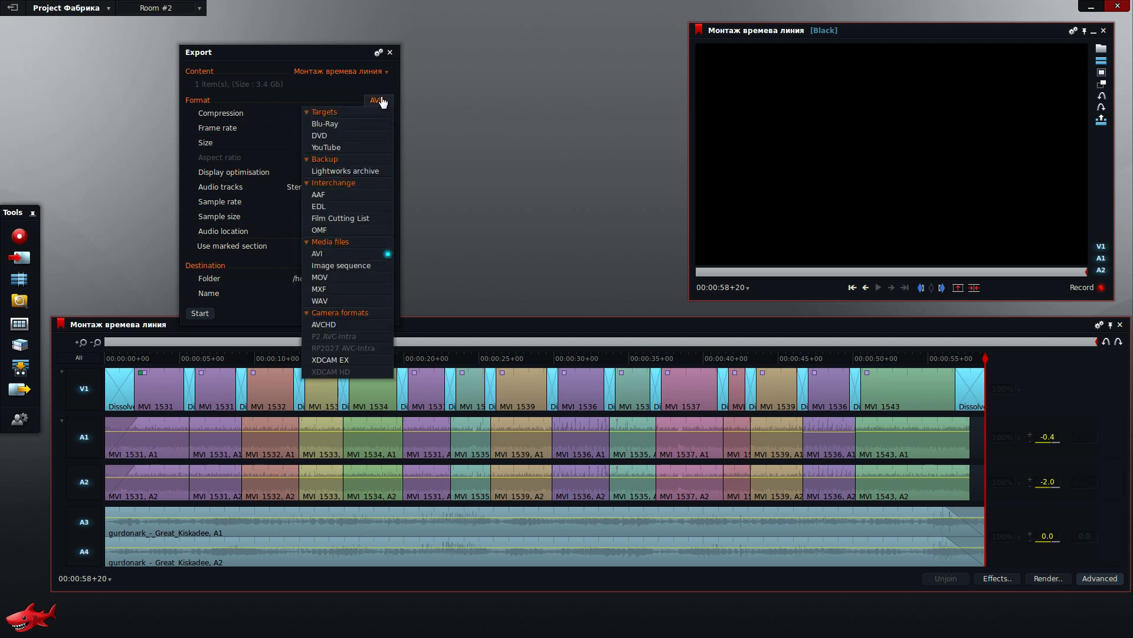
left_click(382, 101)
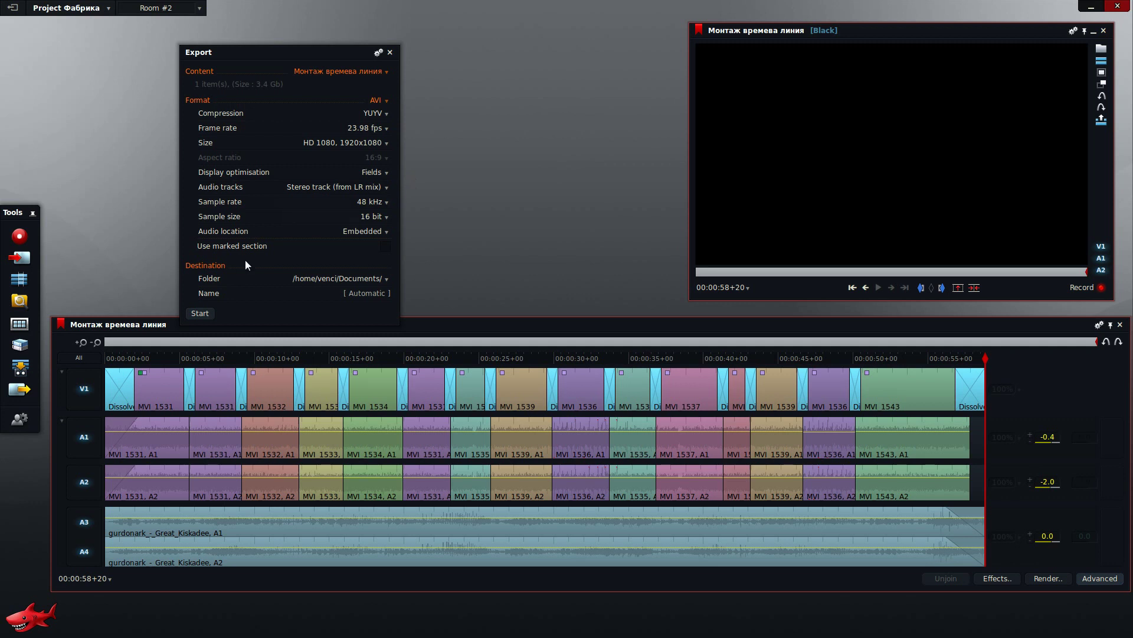
left_click(377, 113)
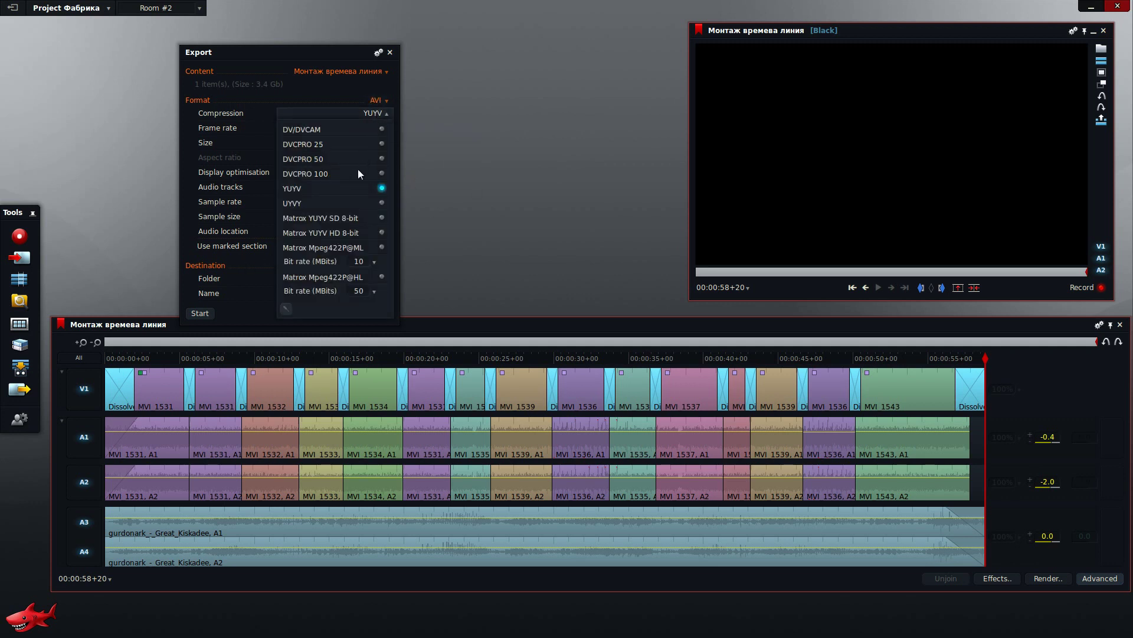
- Set the export format back to YouTube
left_click(374, 99)
left_click(376, 102)
left_click(377, 105)
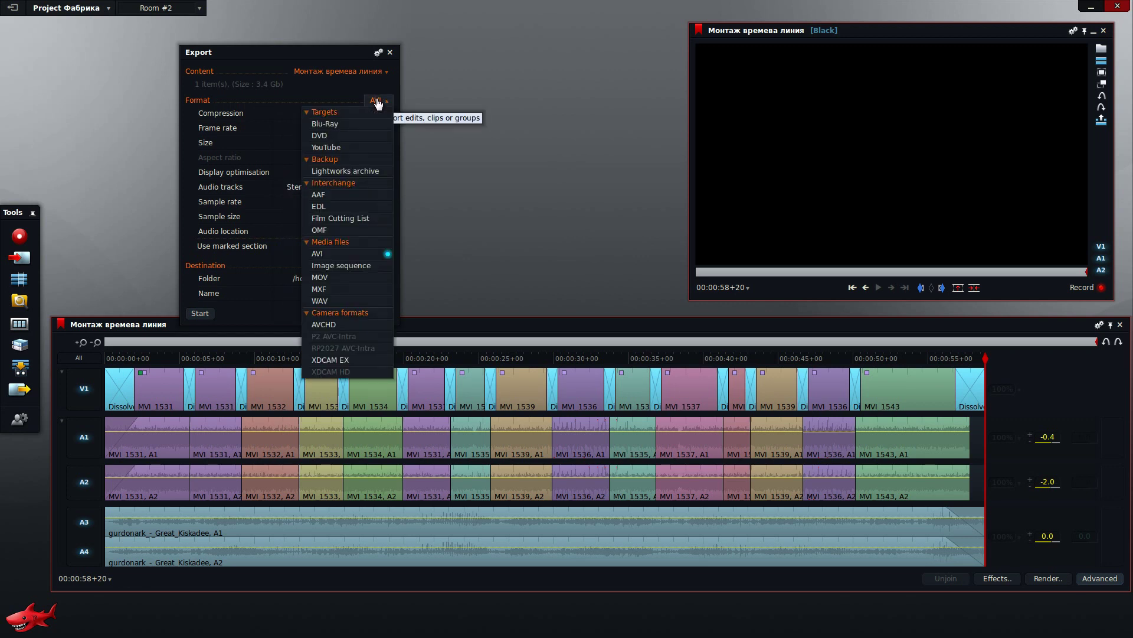
left_click(369, 147)
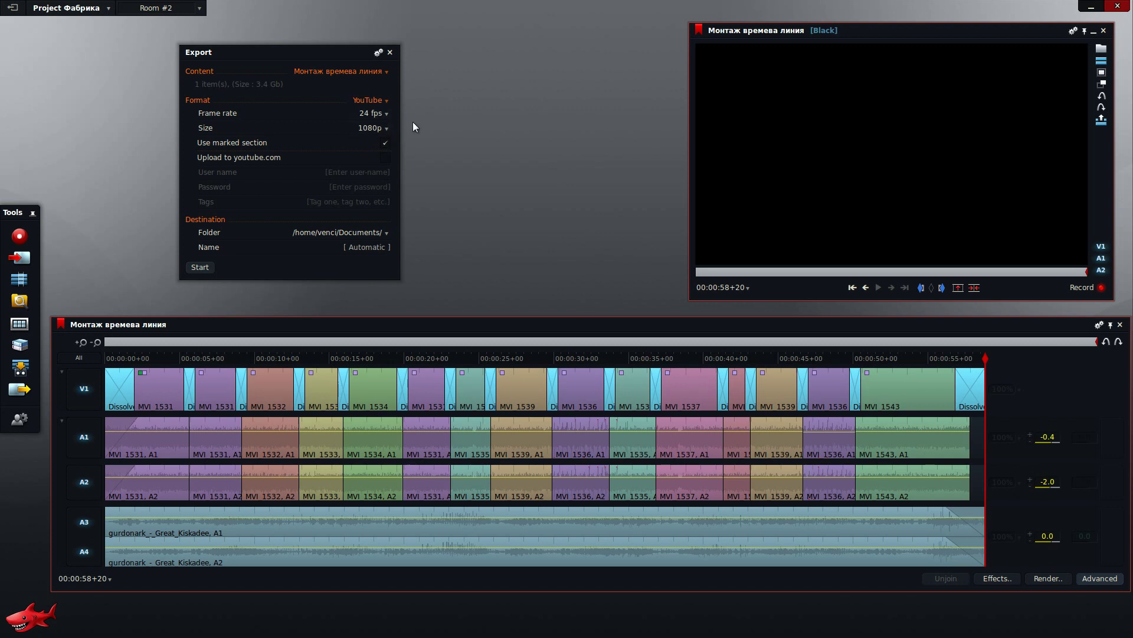
left_click(376, 100)
- Launch the WinFF converter from the system's Sound & Video applications and examine its MPEG-4 presets
left_click(52, 633)
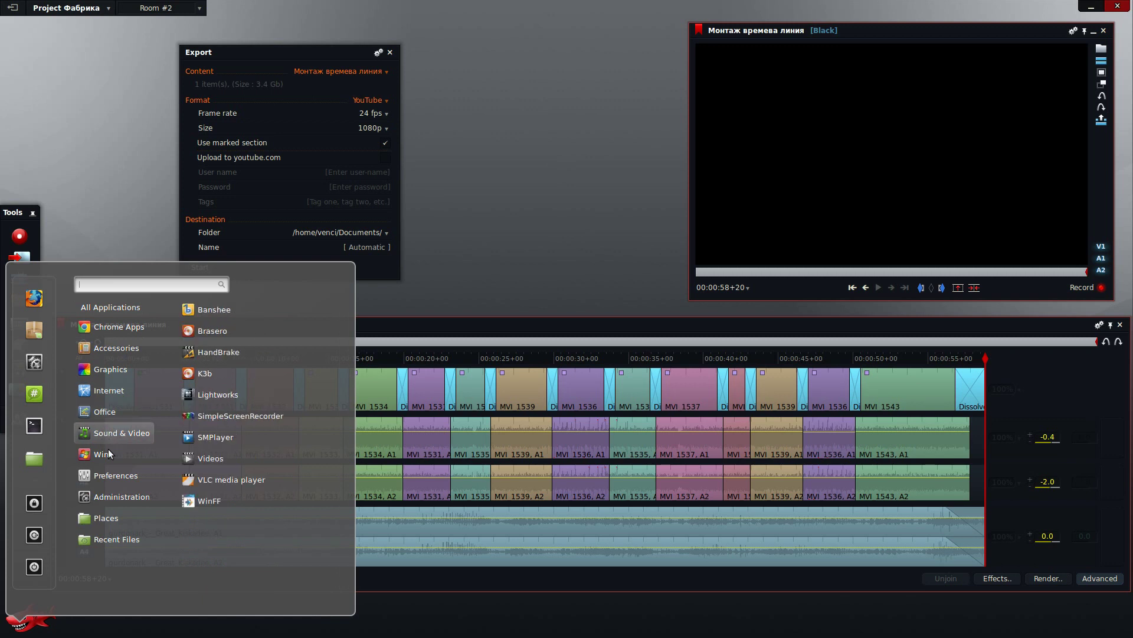
mouse_move(110, 458)
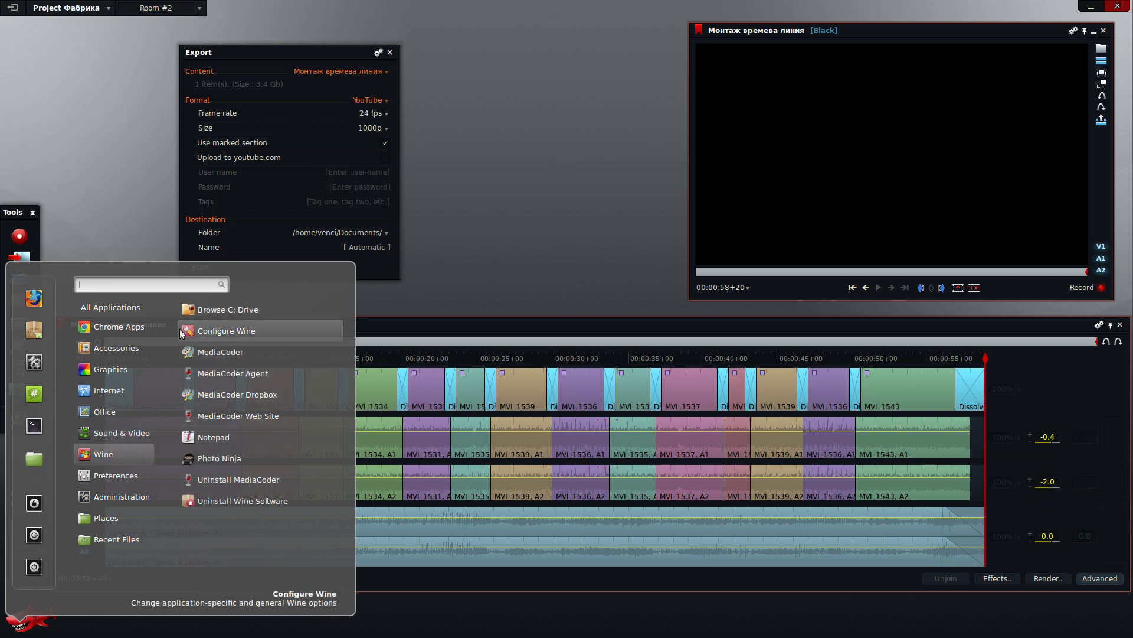
mouse_move(121, 395)
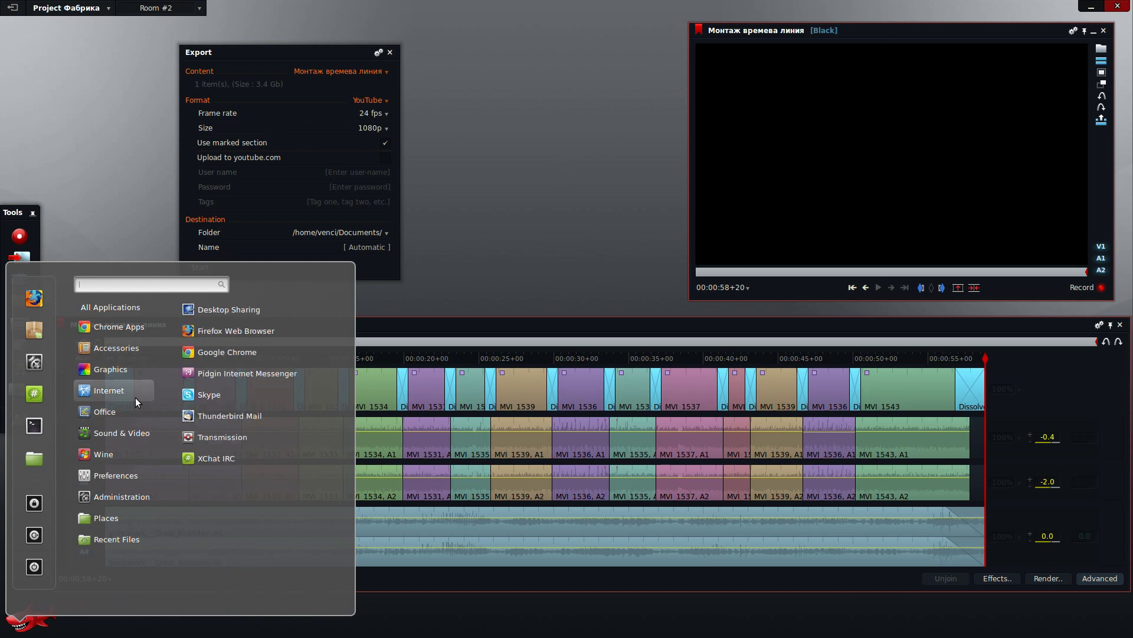
mouse_move(125, 433)
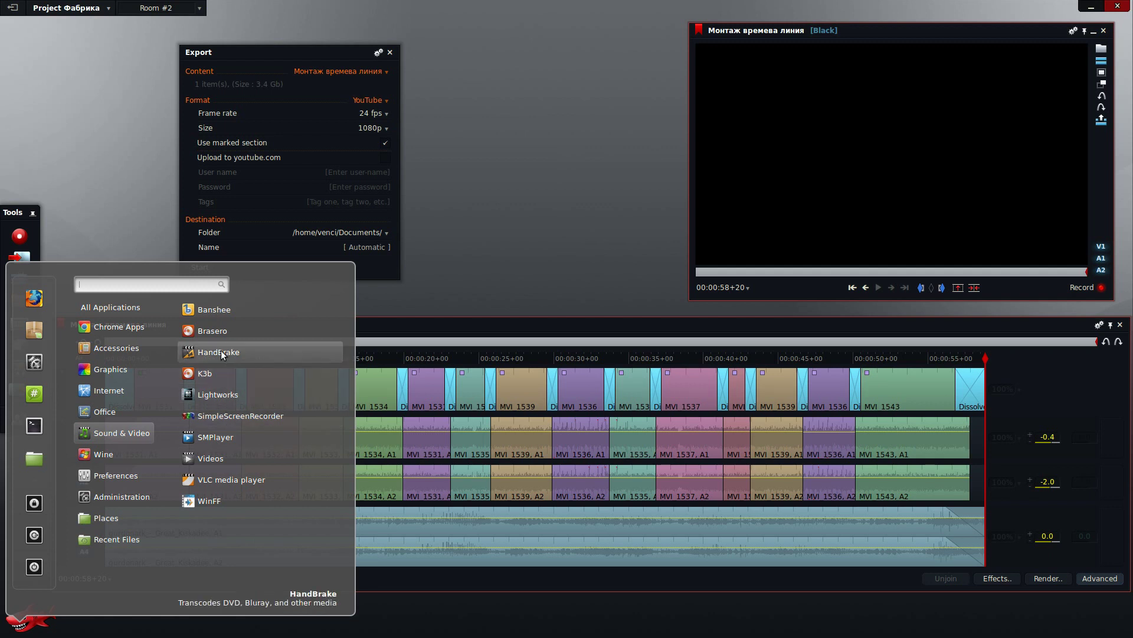
left_click(215, 501)
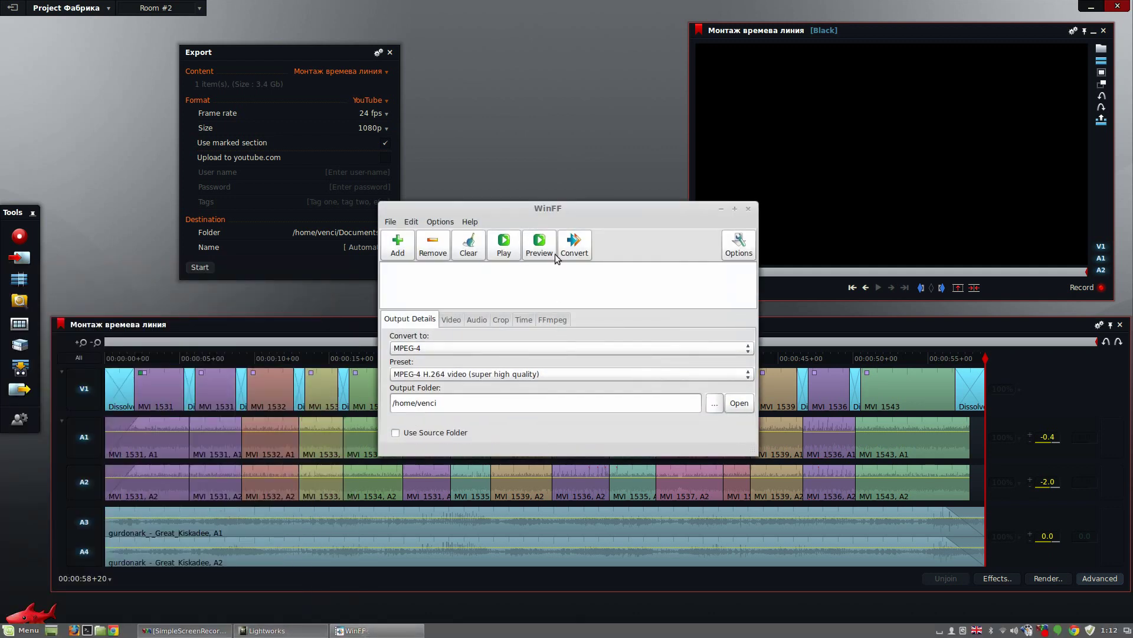
left_click_drag(554, 211, 443, 213)
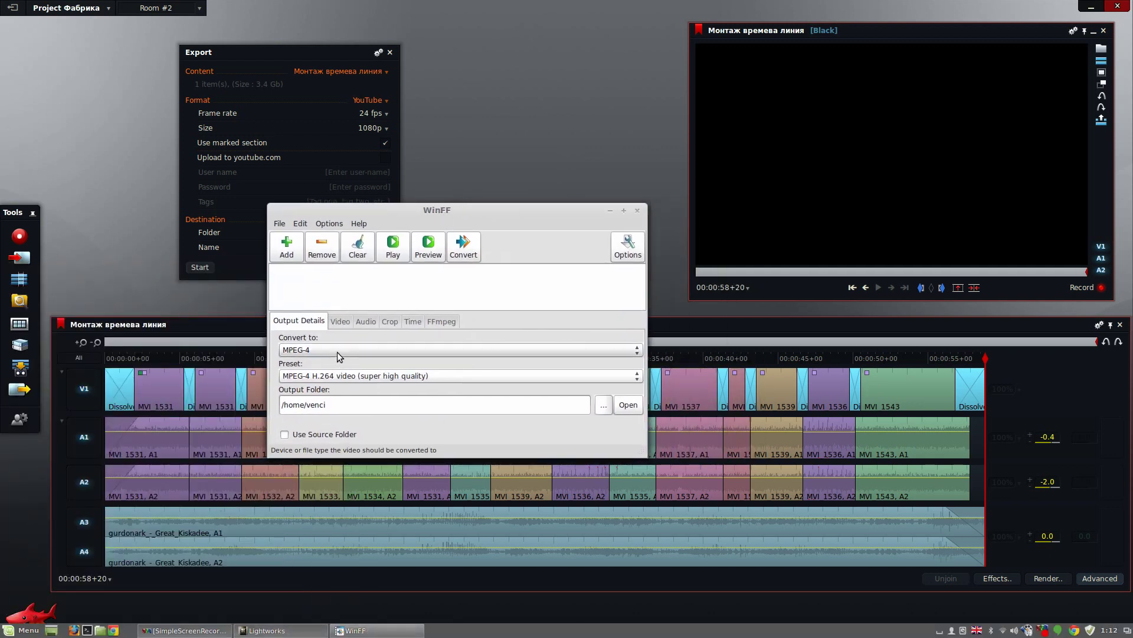
left_click(361, 376)
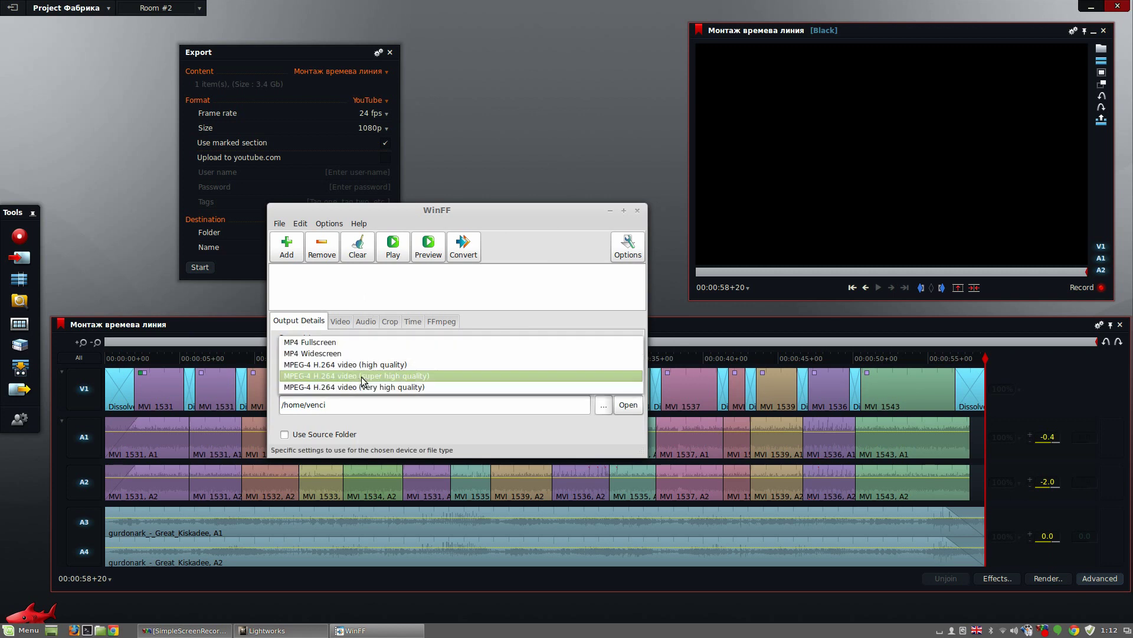
left_click(338, 295)
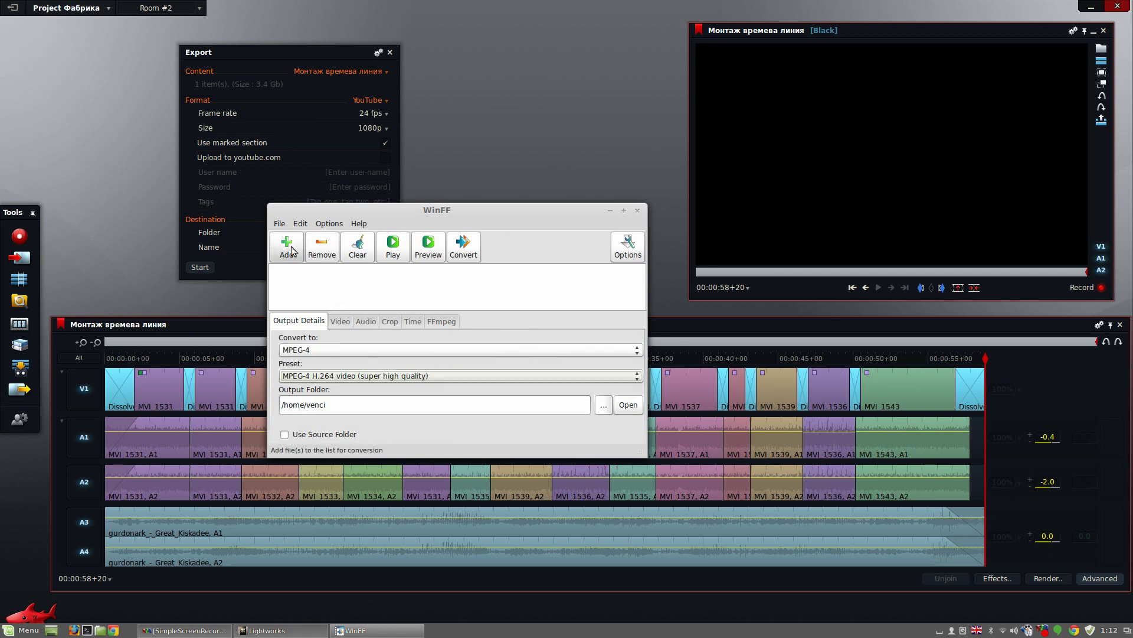
- Look through WinFF's video, audio, crop, time and FFmpeg settings, and close the converter
left_click(341, 322)
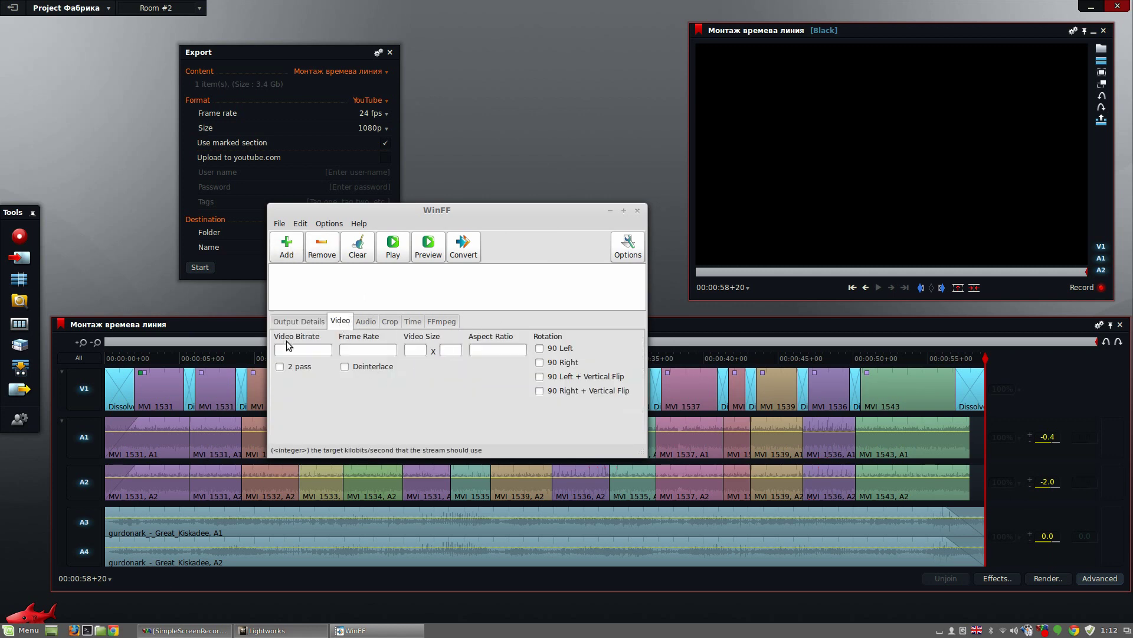
left_click(366, 321)
left_click(390, 321)
left_click(412, 321)
left_click(441, 321)
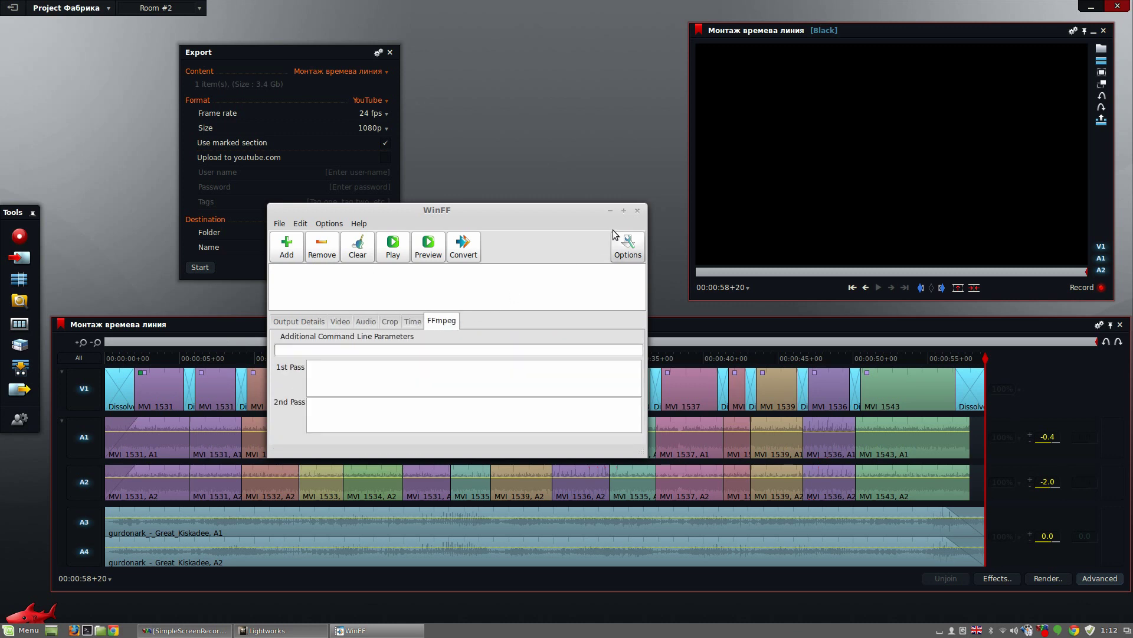
left_click_drag(615, 212, 504, 145)
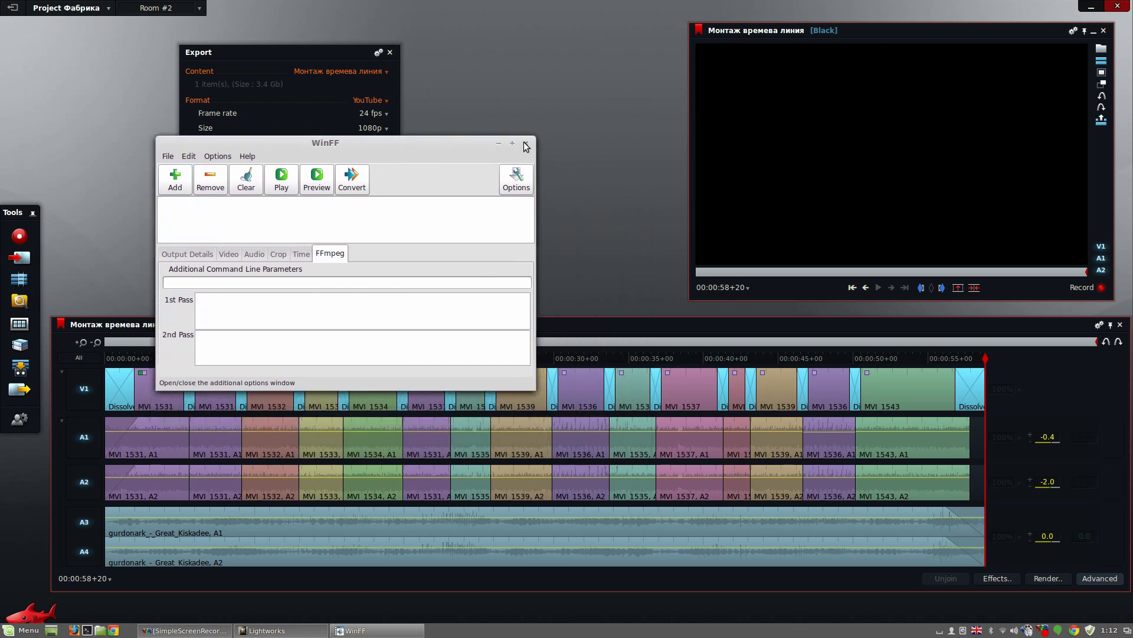
left_click(525, 145)
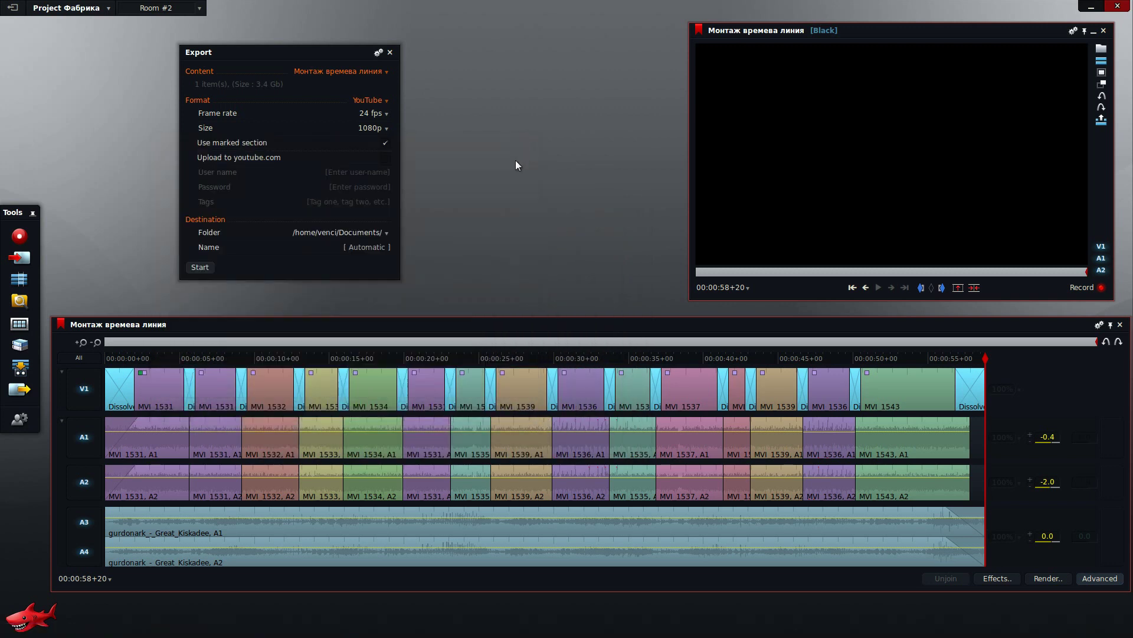
- Move the Export window closer to the viewer
left_click_drag(303, 51, 364, 45)
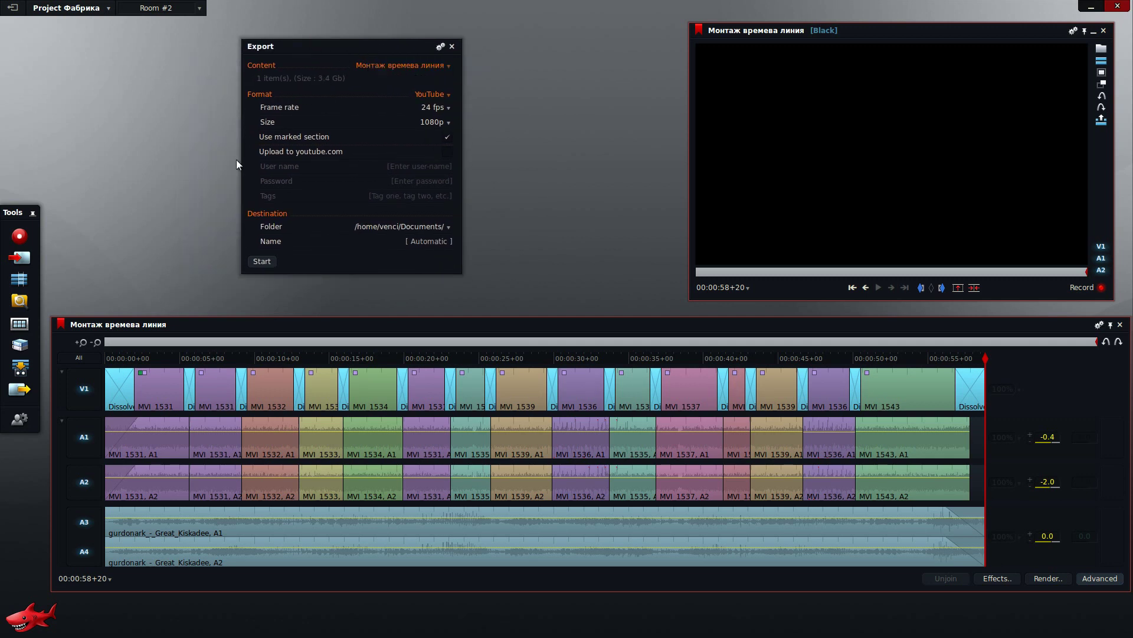